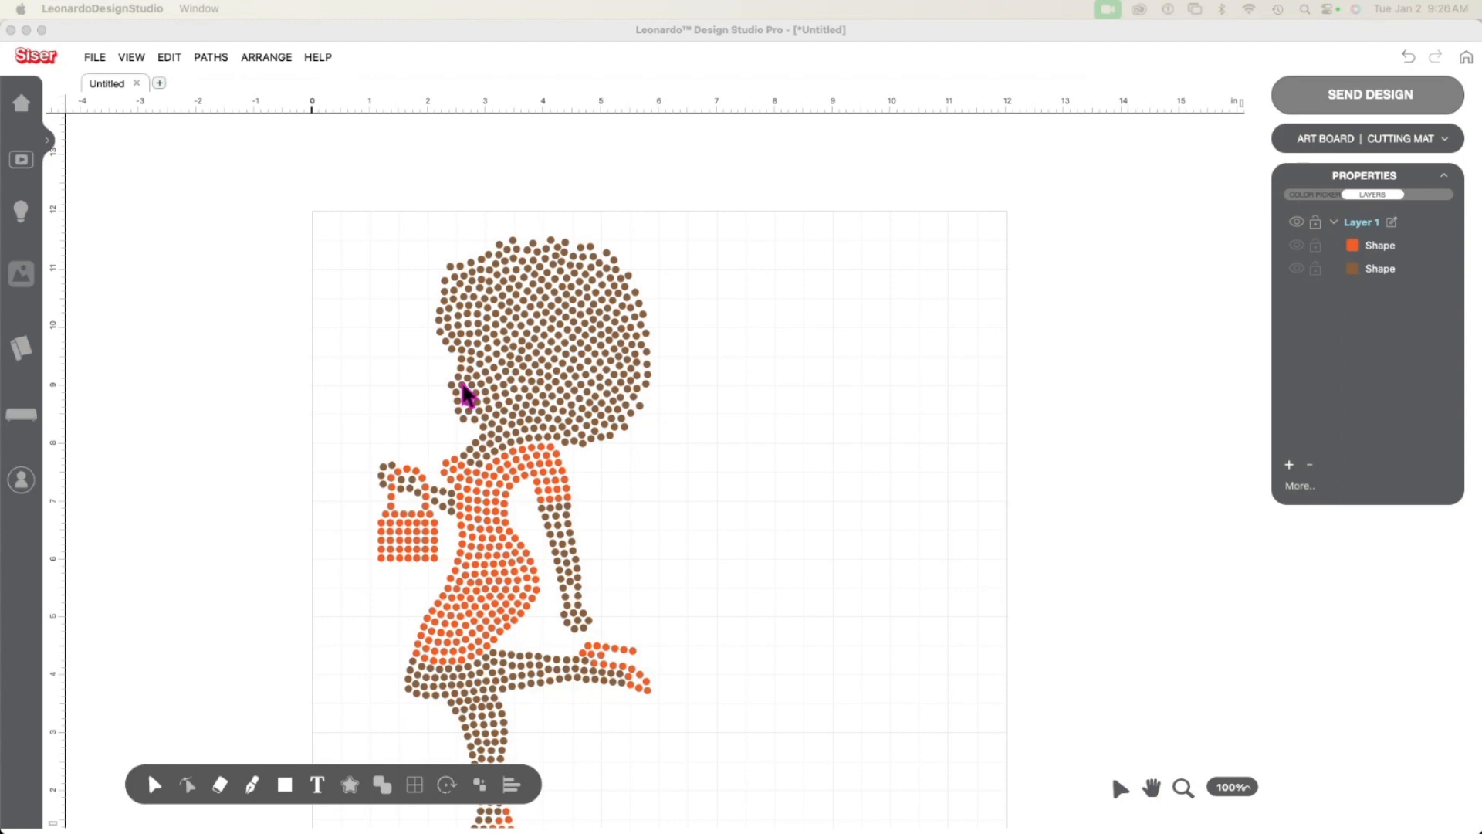
Create a new blank document alongside the existing rhinestone design.
left_click(161, 86)
mouse_move(1476, 288)
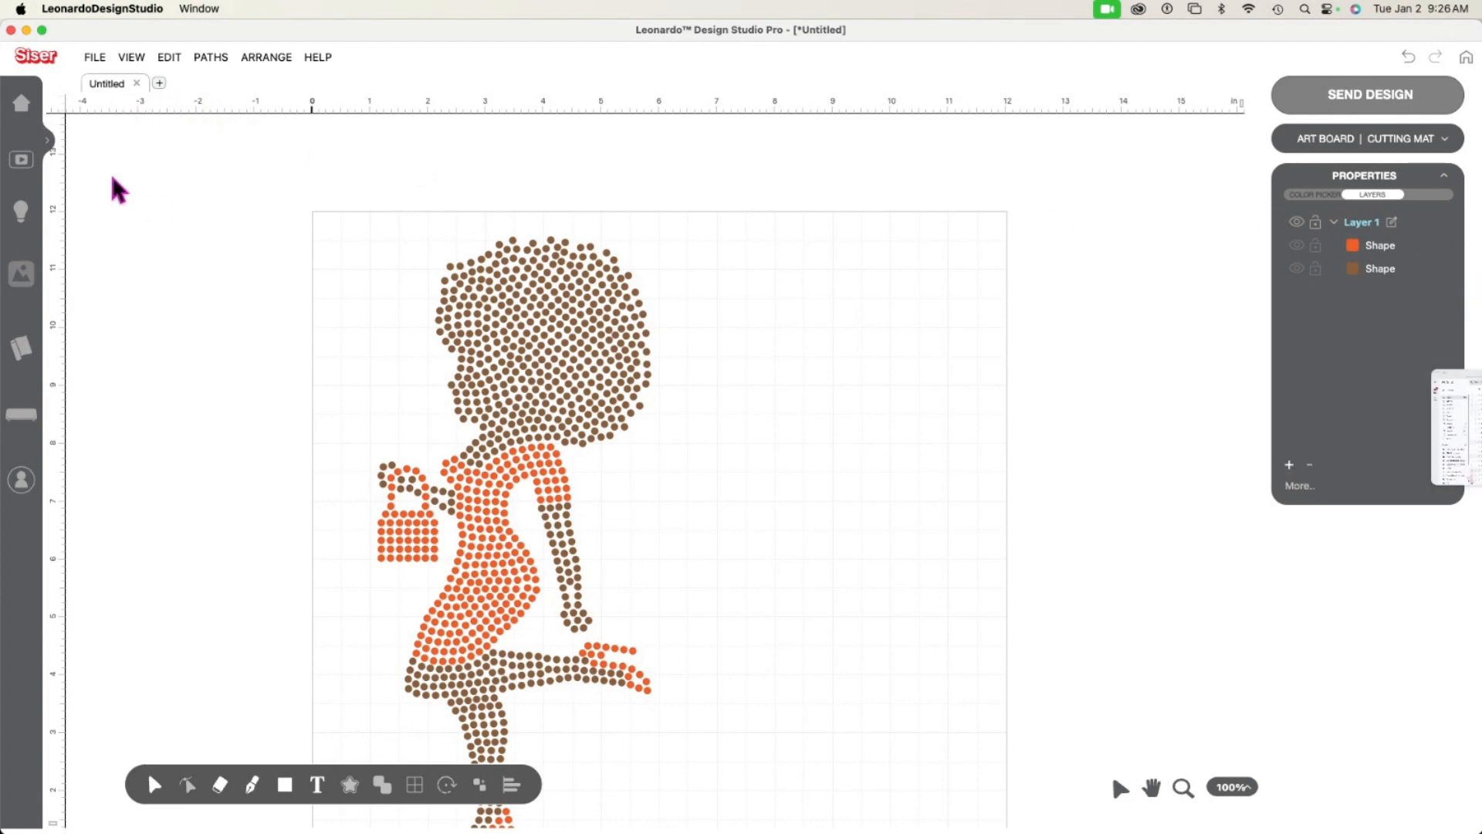
left_click(159, 83)
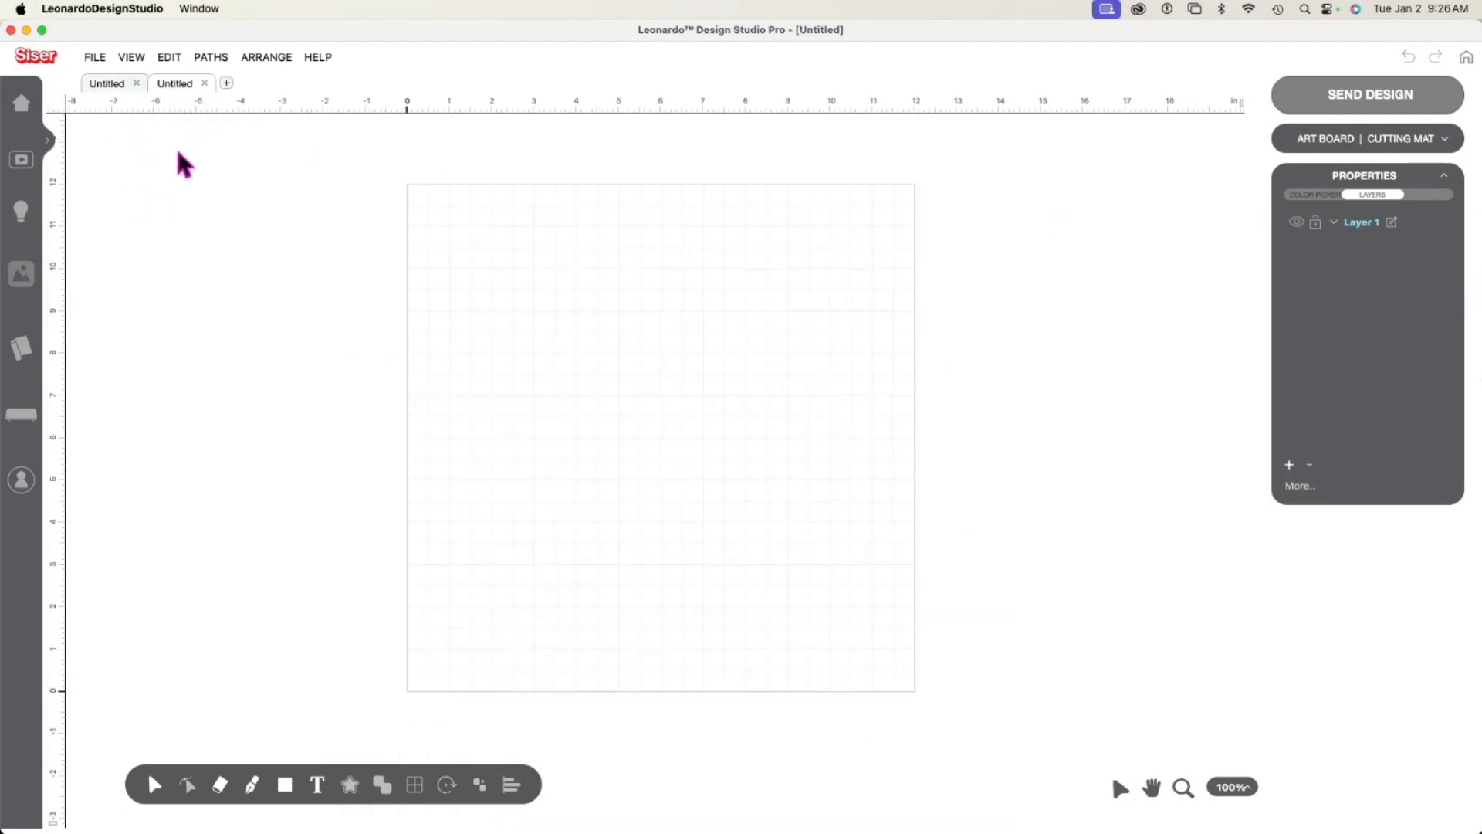
Open the file Girl Rhinestone.svg from the Rhinestone Folder in the new document.
left_click(95, 58)
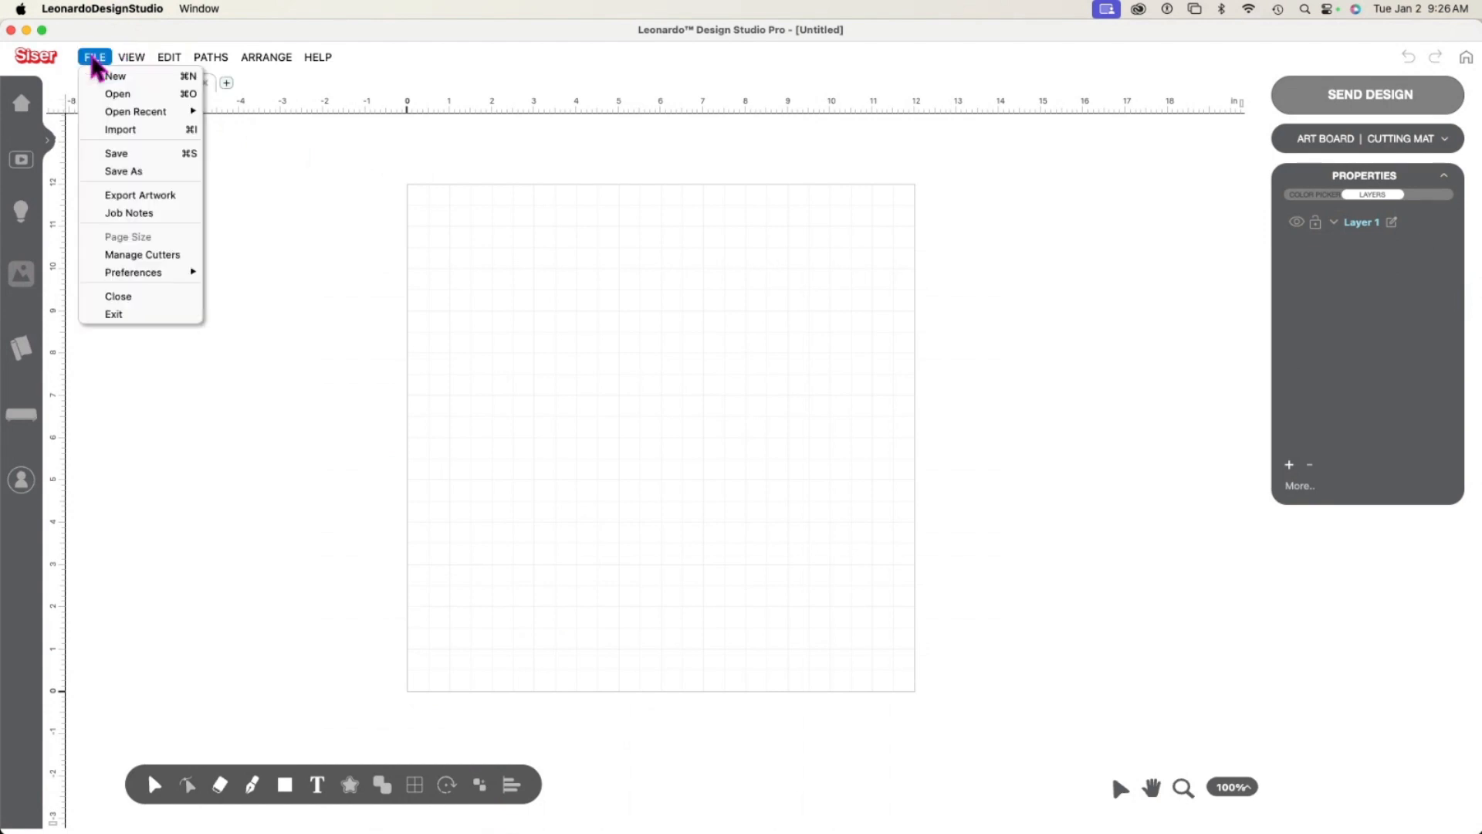
left_click(122, 94)
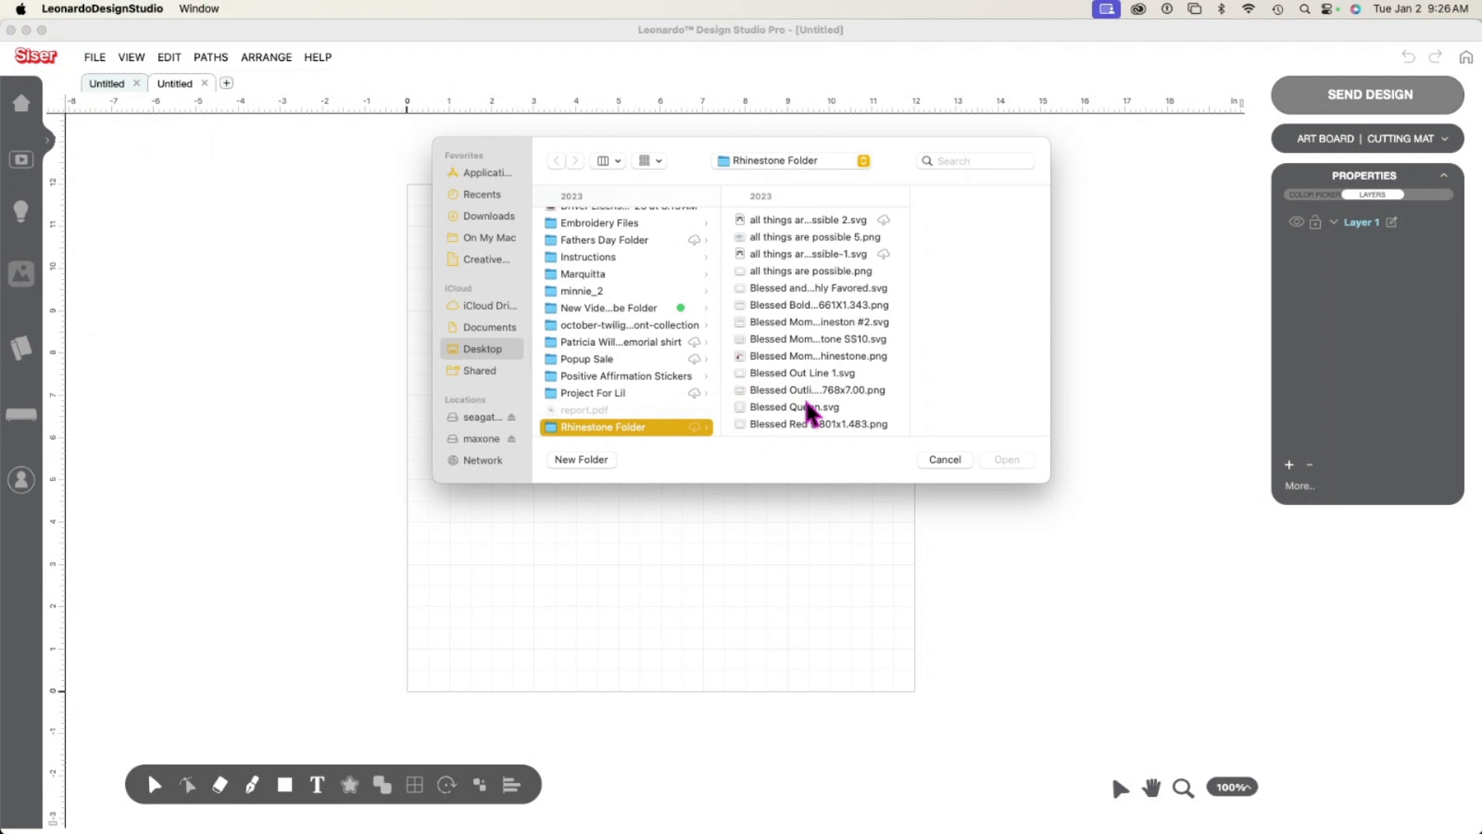
scroll(807, 389, "down", 3)
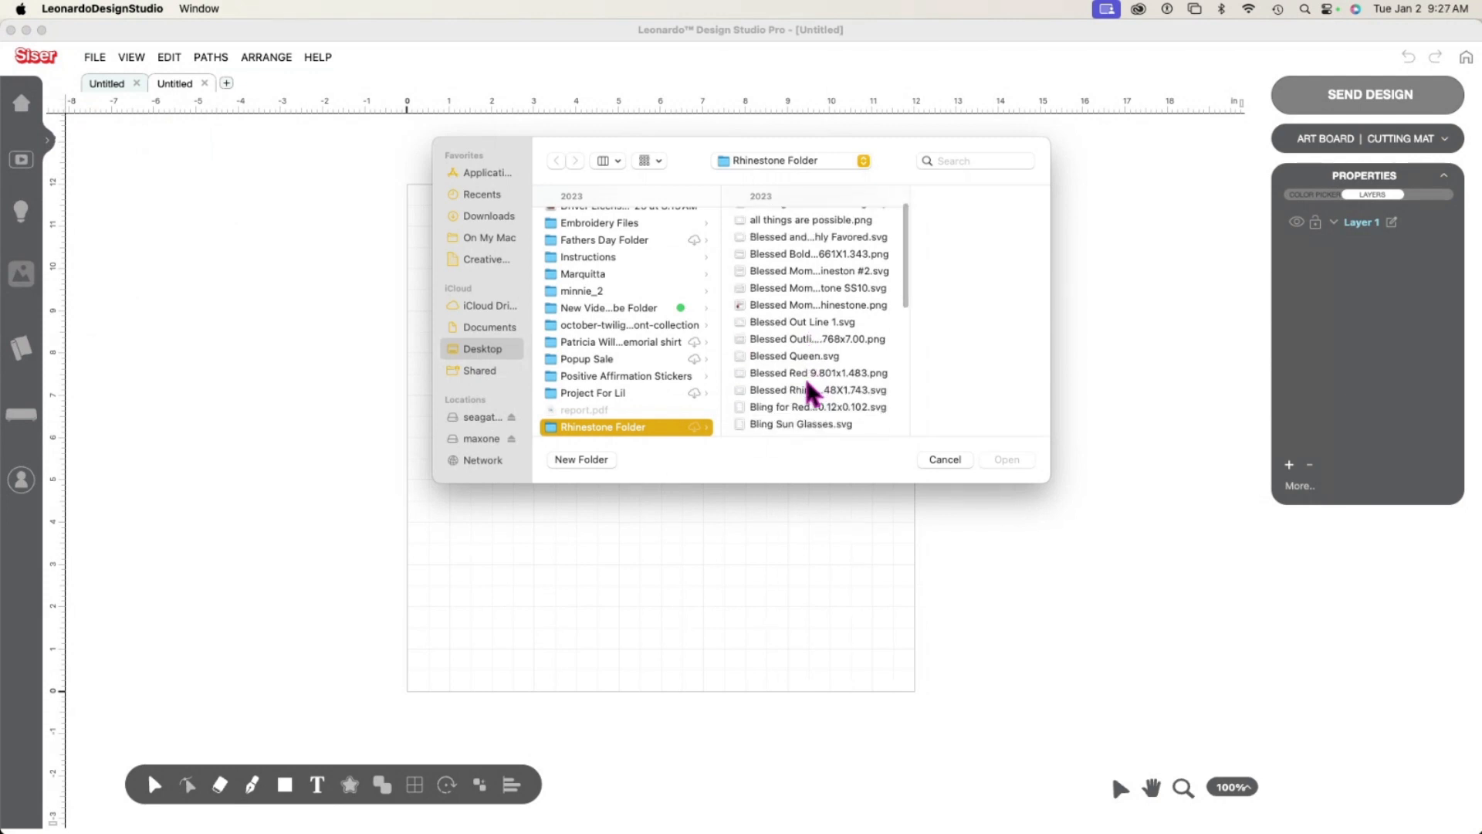
scroll(807, 382, "down", 2)
scroll(805, 382, "down", 3)
left_click(783, 369)
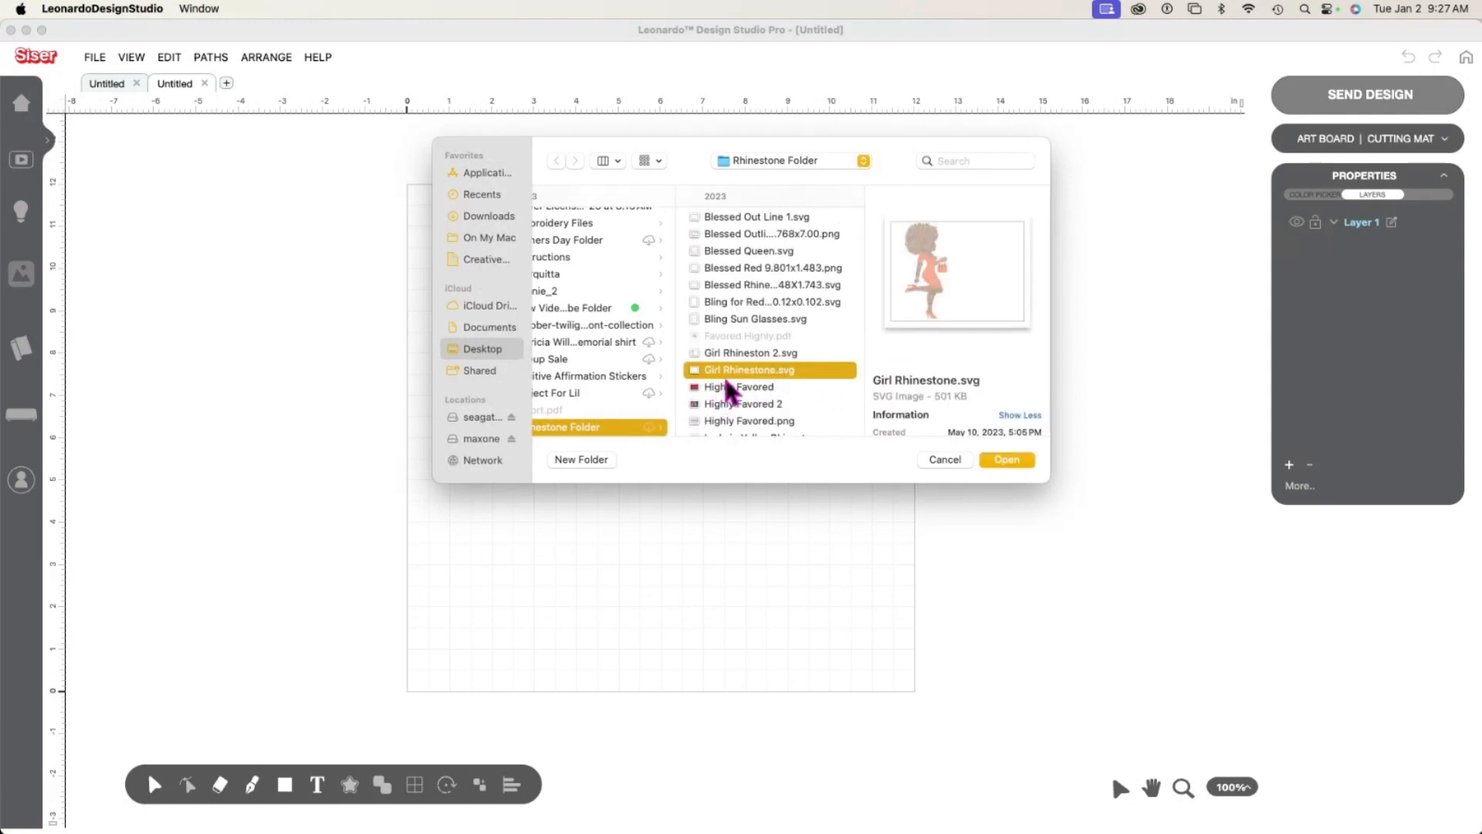
left_click(996, 457)
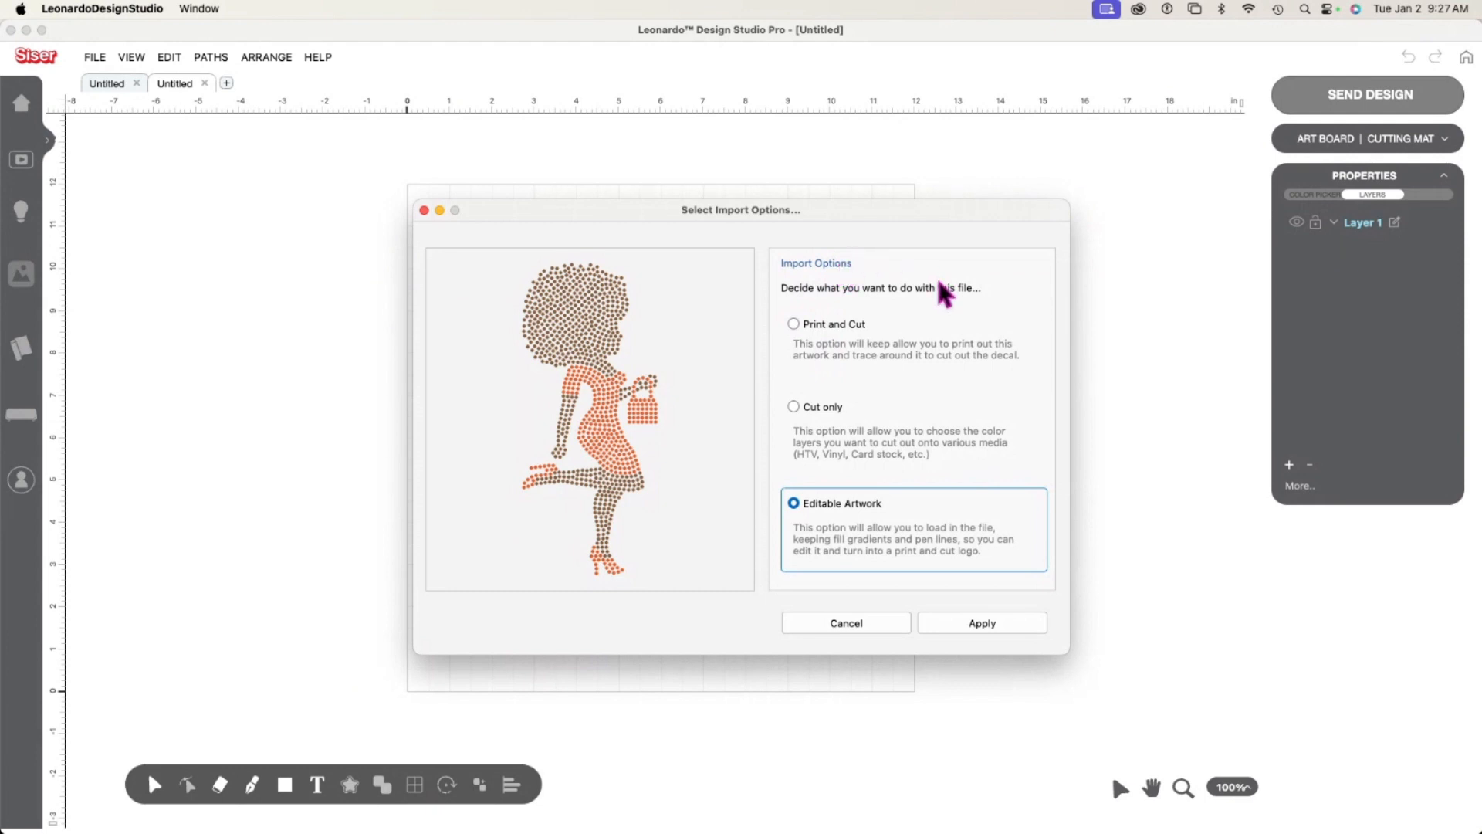
Import the girl artwork as Cut only with a color layer count of 2.
left_click(793, 406)
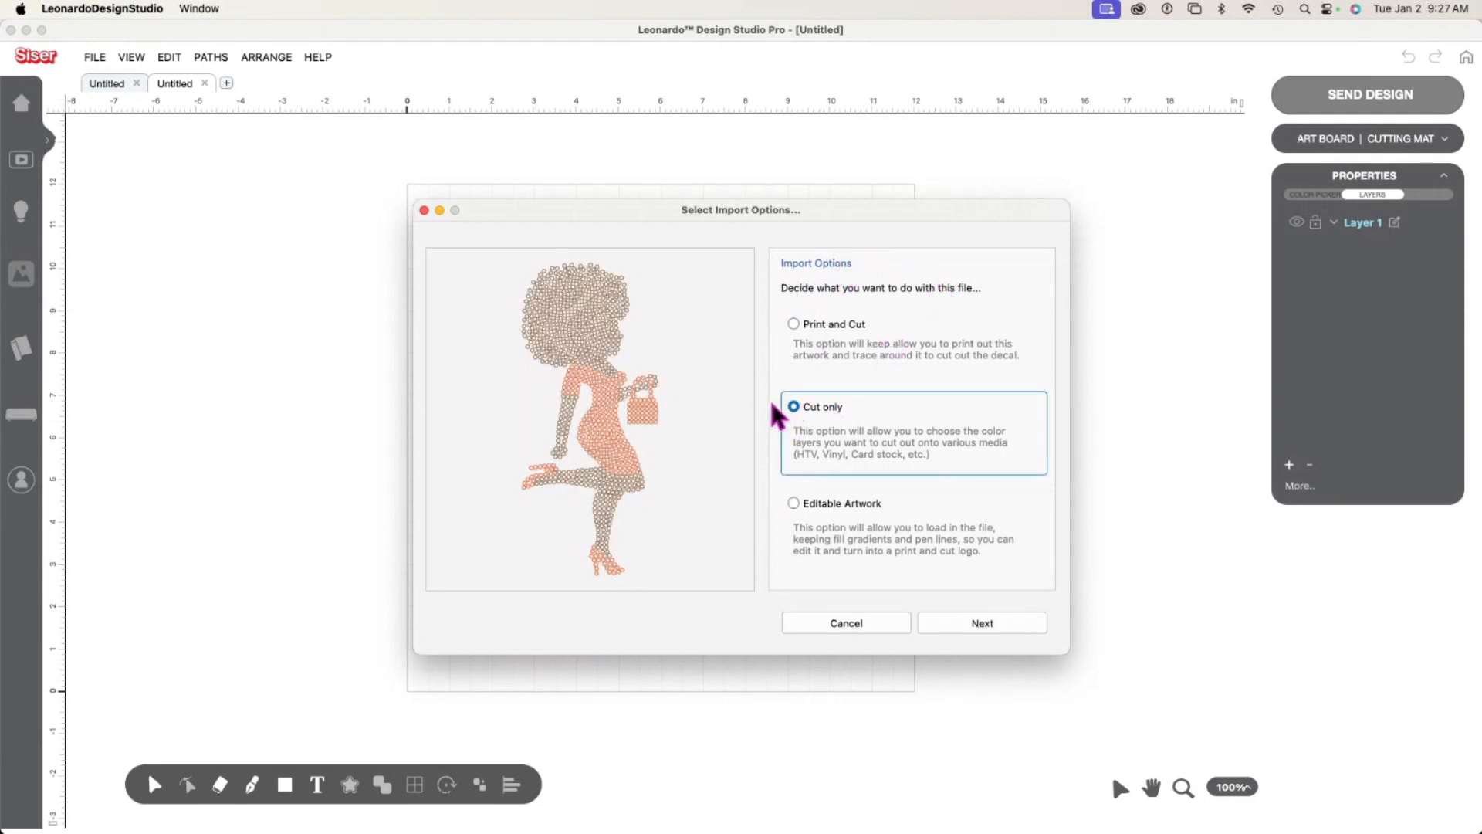
left_click(965, 623)
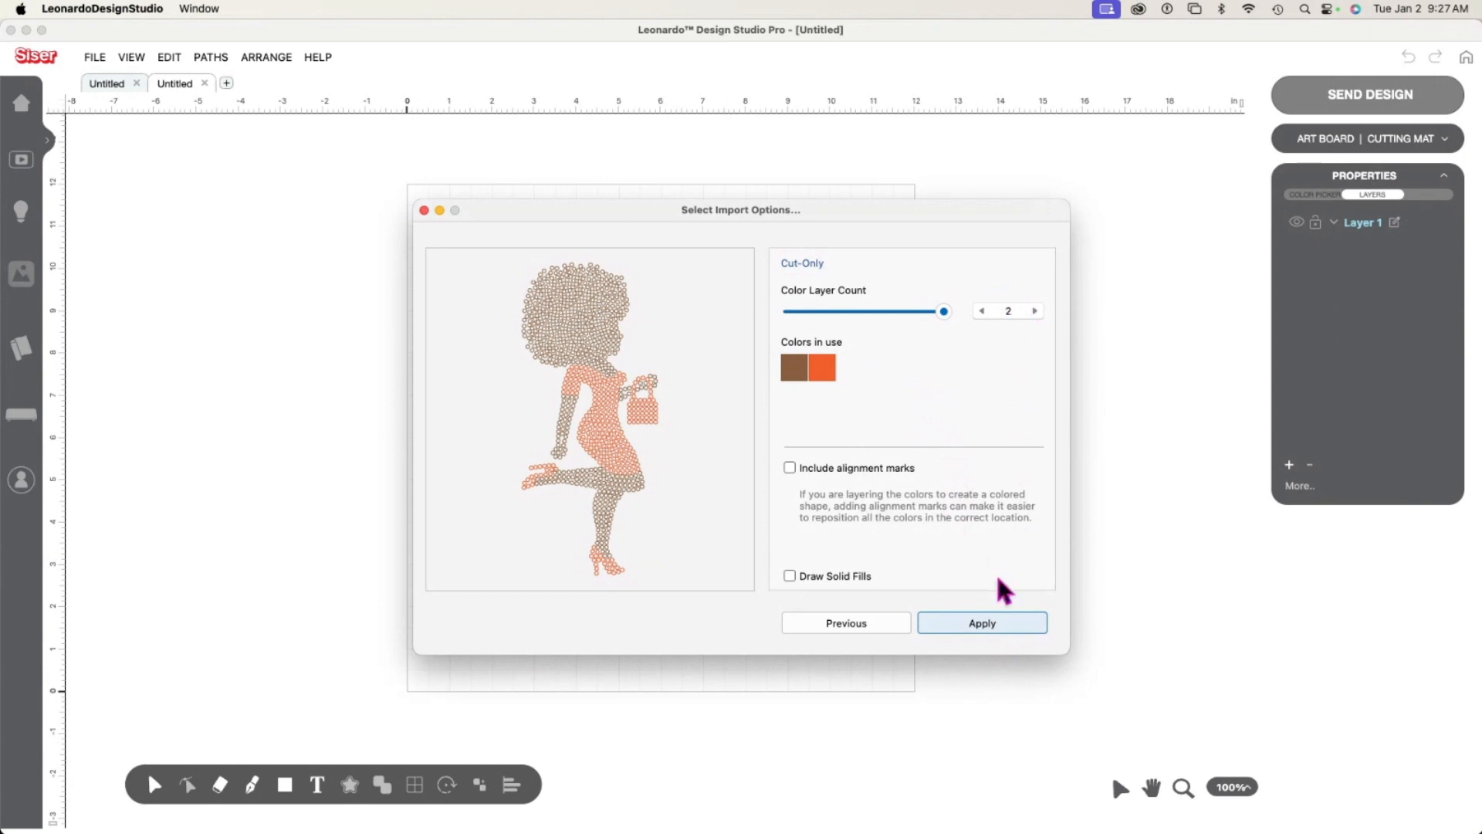
left_click(978, 627)
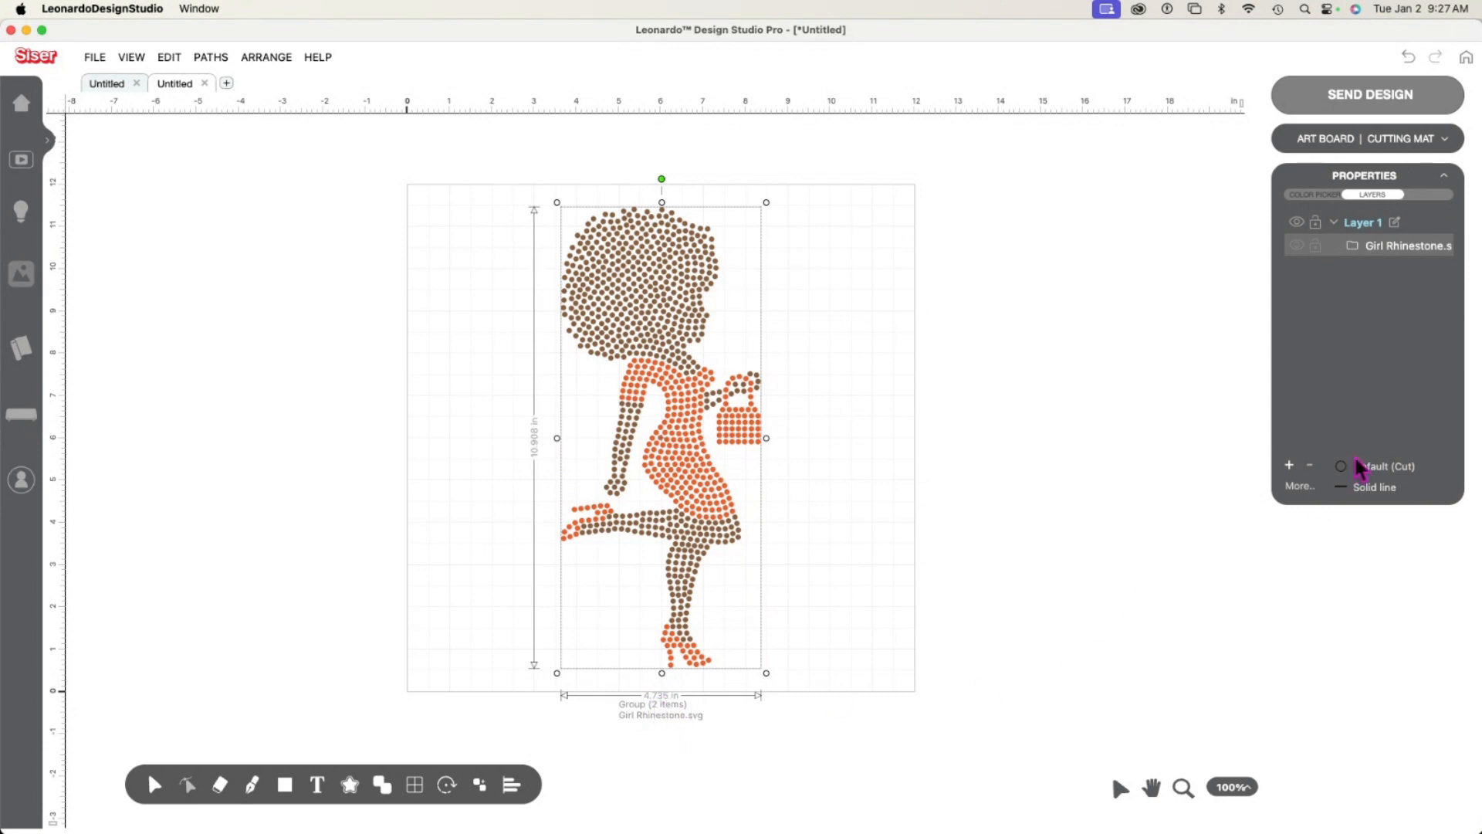
Break the imported girl design's paths into separate stones and select a single stone at the edge of the face.
left_click(1311, 196)
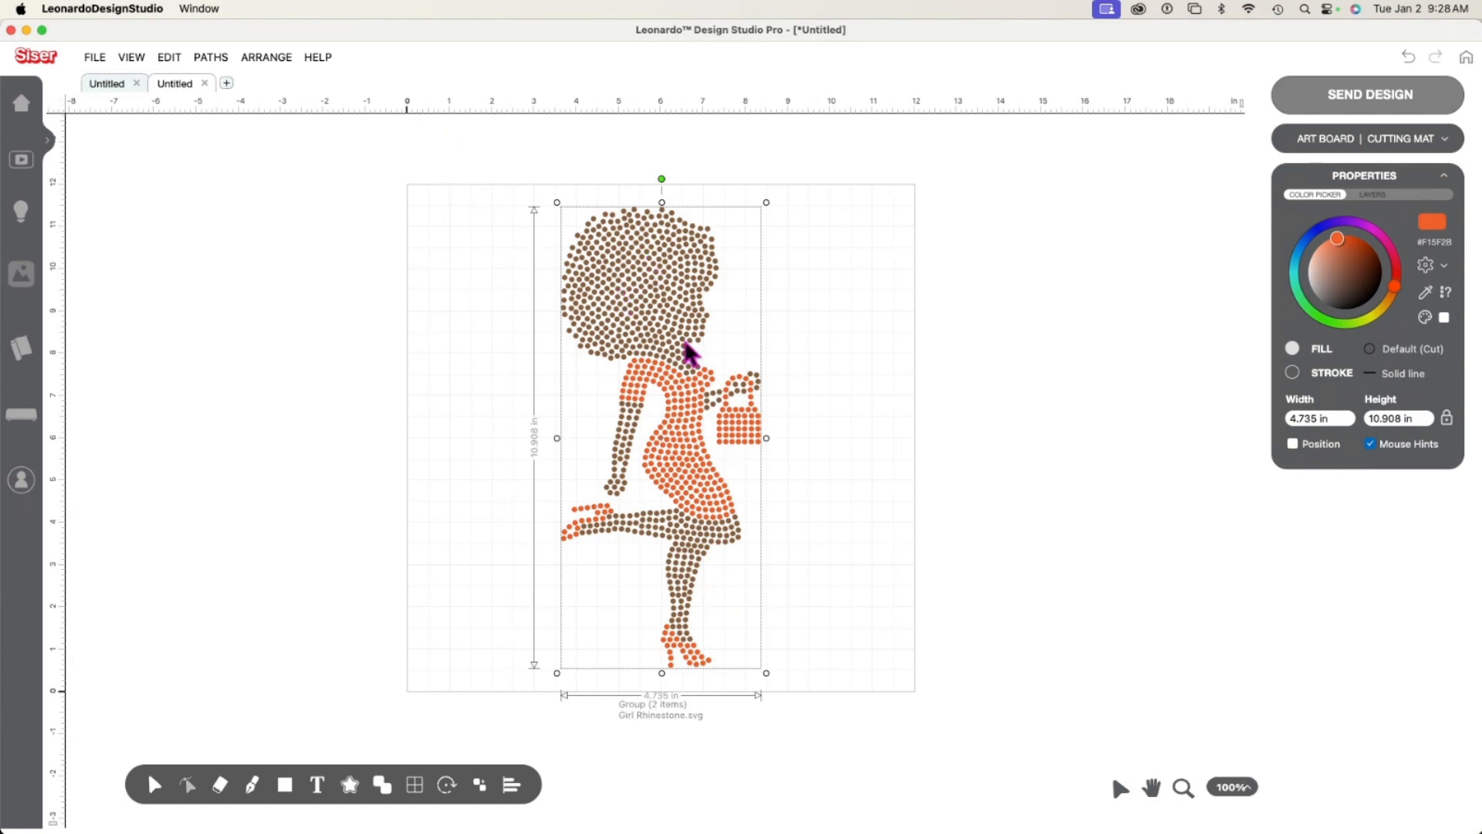
right_click(672, 309)
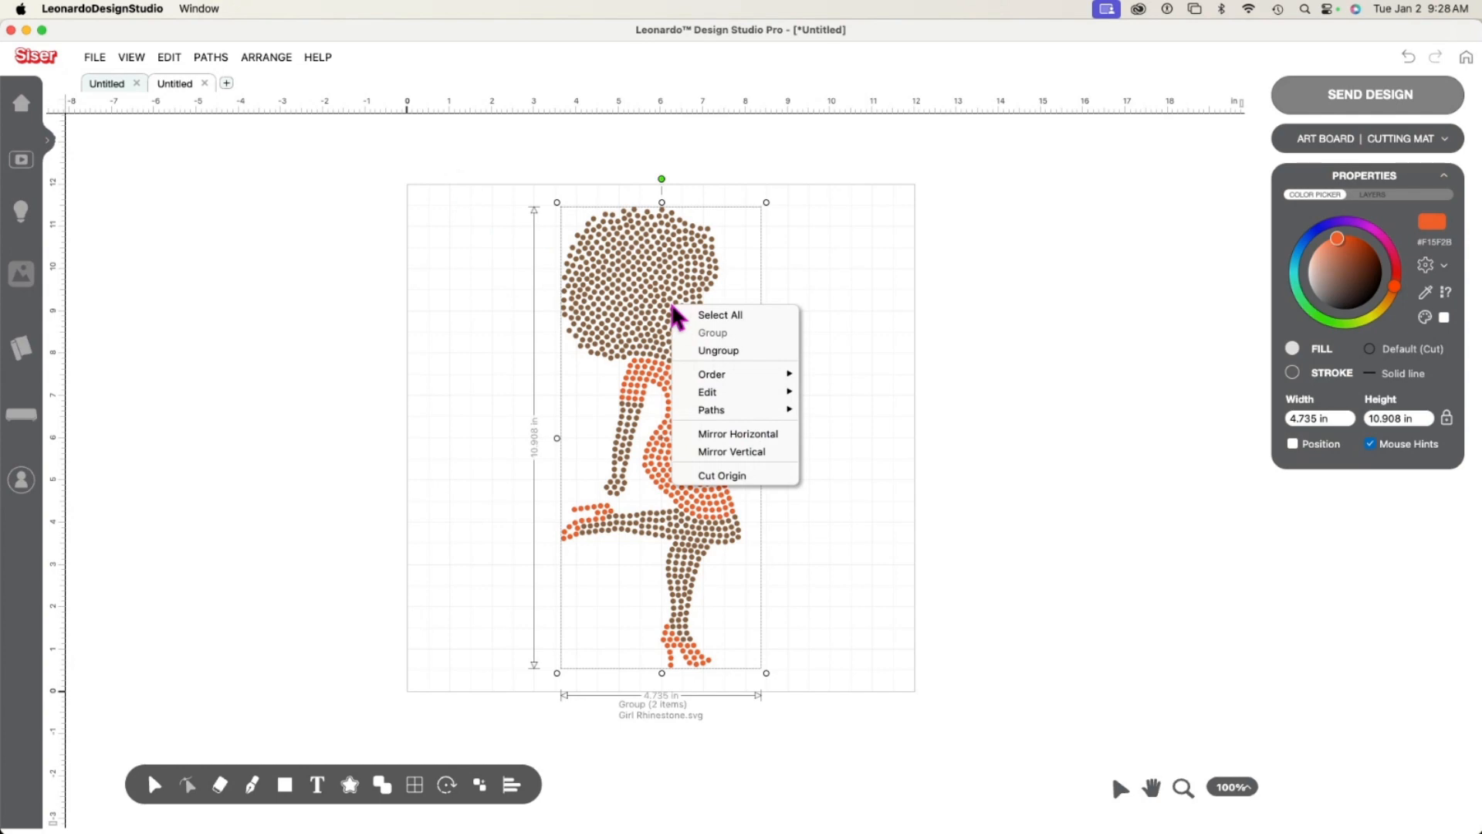
mouse_move(719, 411)
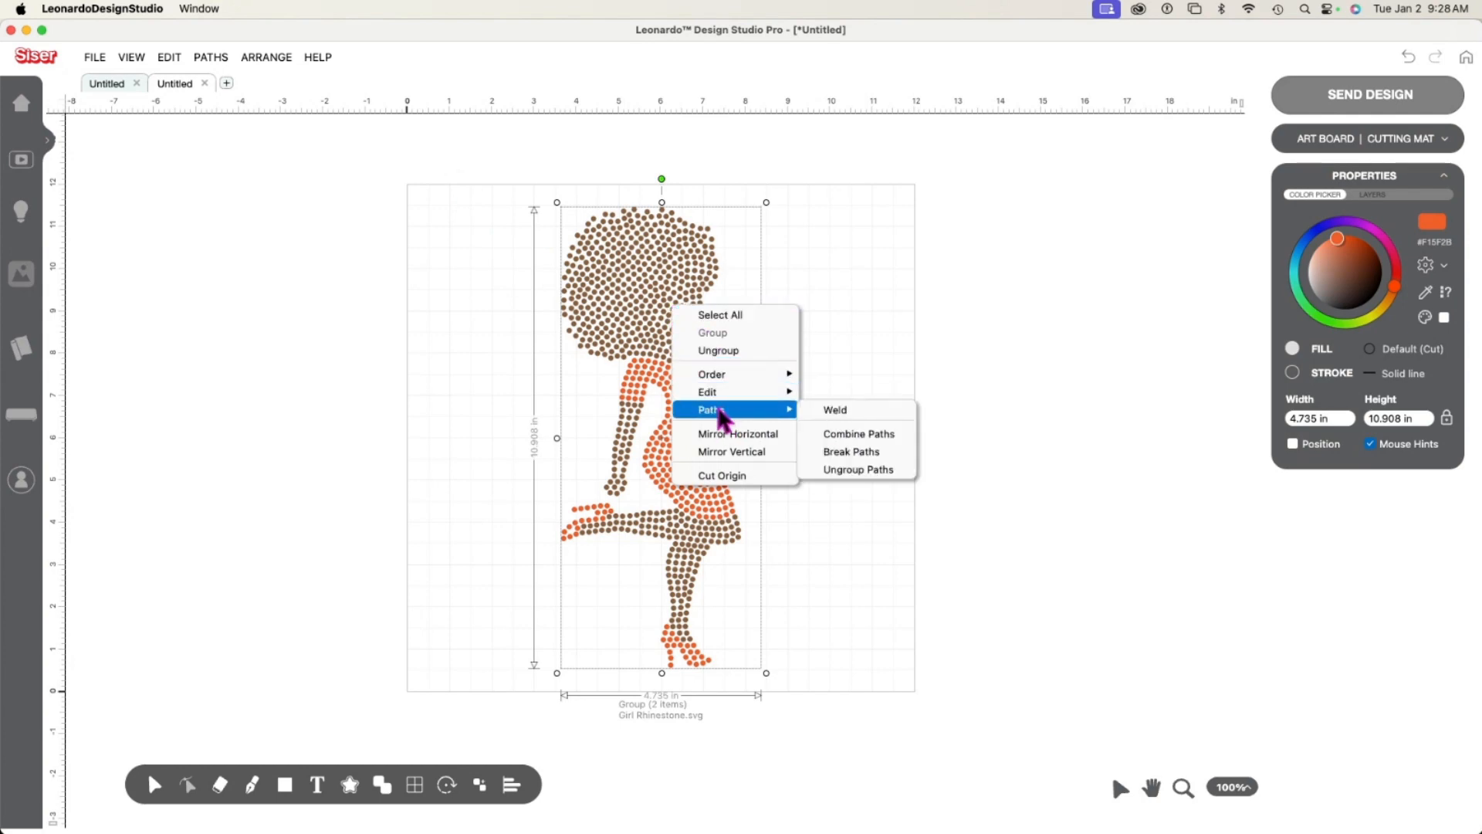
left_click(870, 455)
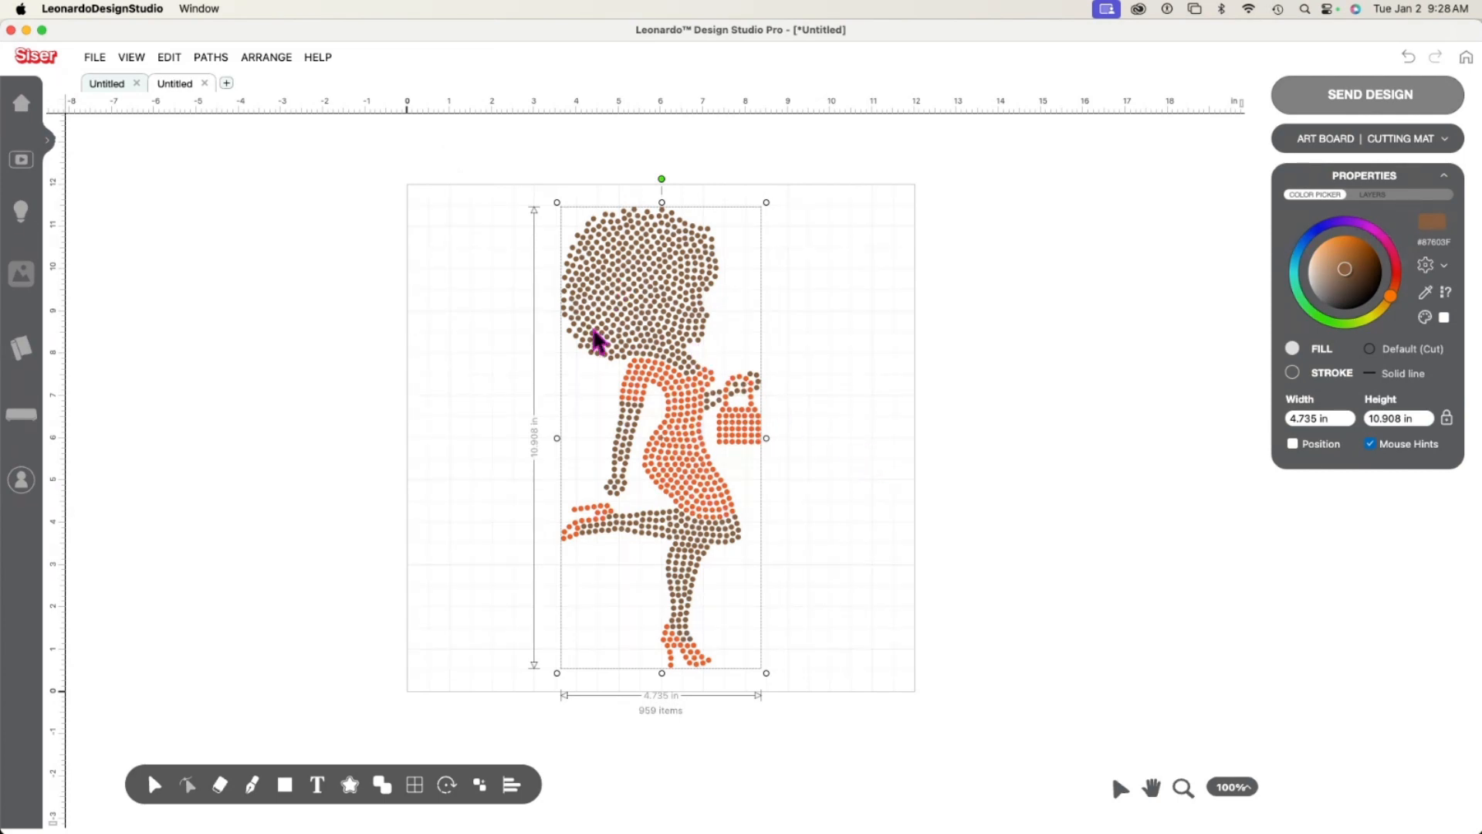
left_click(519, 462)
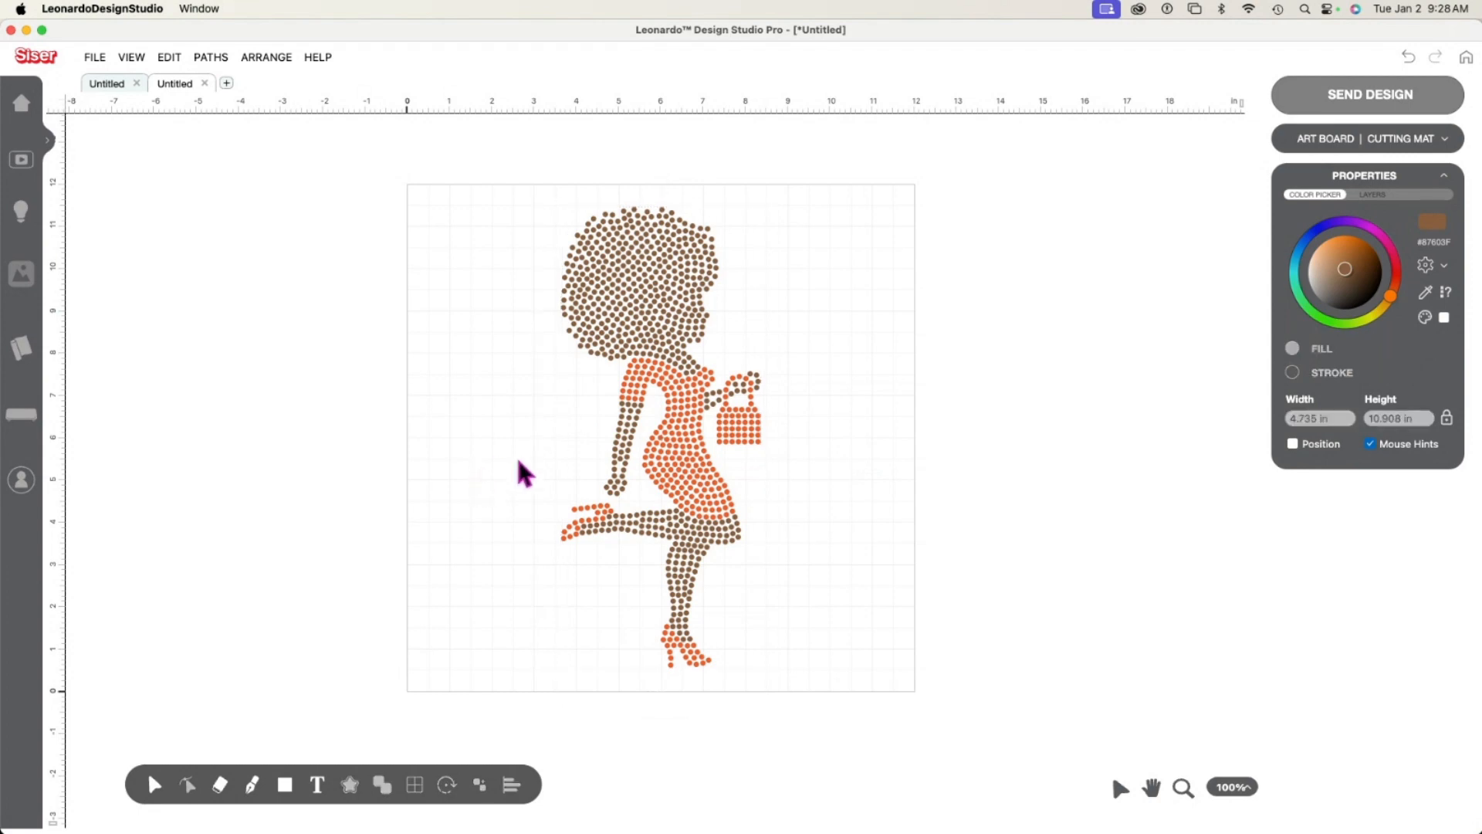
left_click(703, 330)
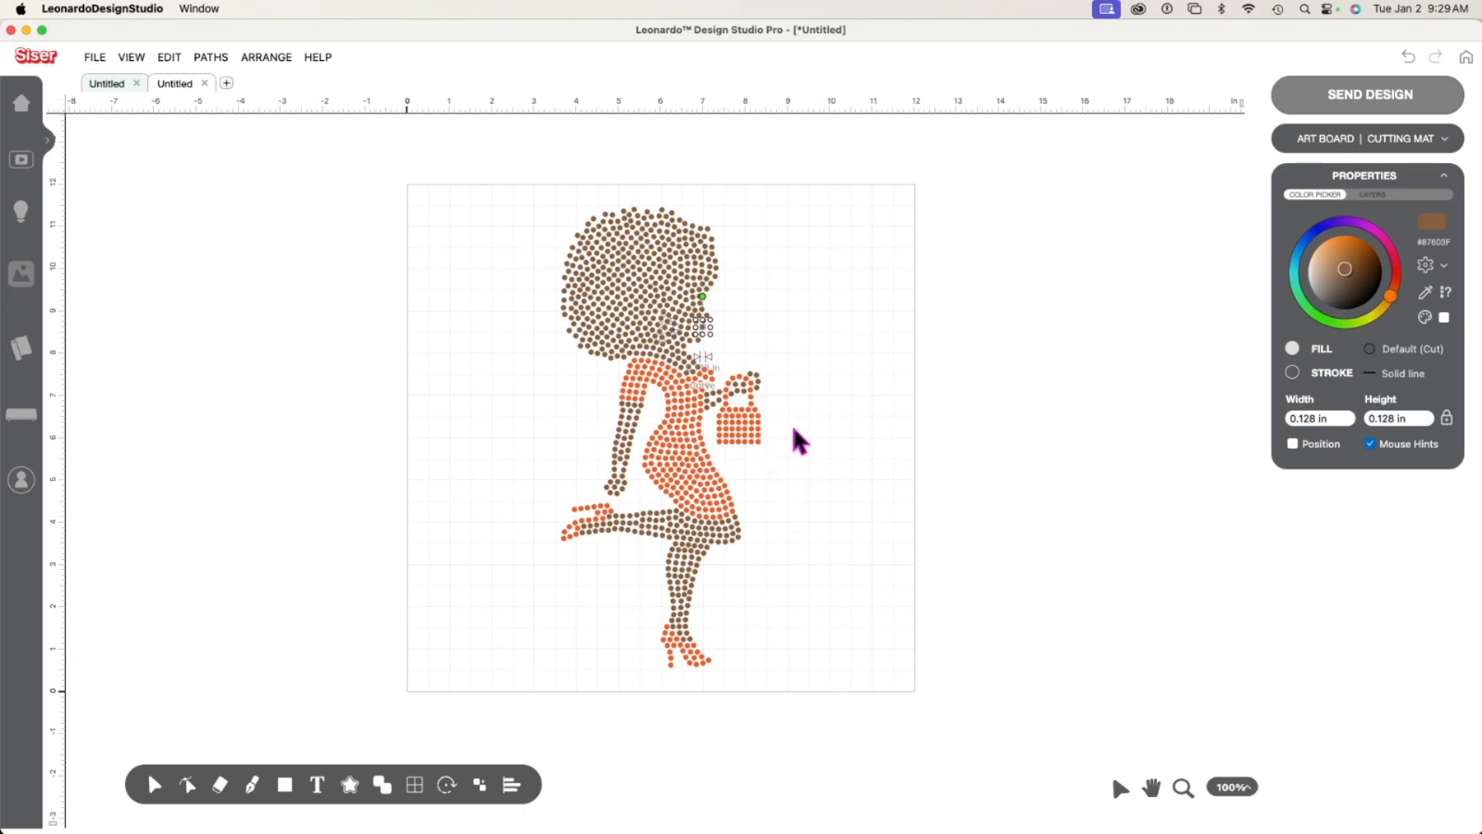
Select all Sienna-colored stones in the whole design by color and combine their paths into one shape.
left_click(426, 223)
mouse_move(427, 201)
left_mouse_down()
mouse_move(651, 207)
mouse_move(837, 595)
mouse_move(835, 679)
left_mouse_up()
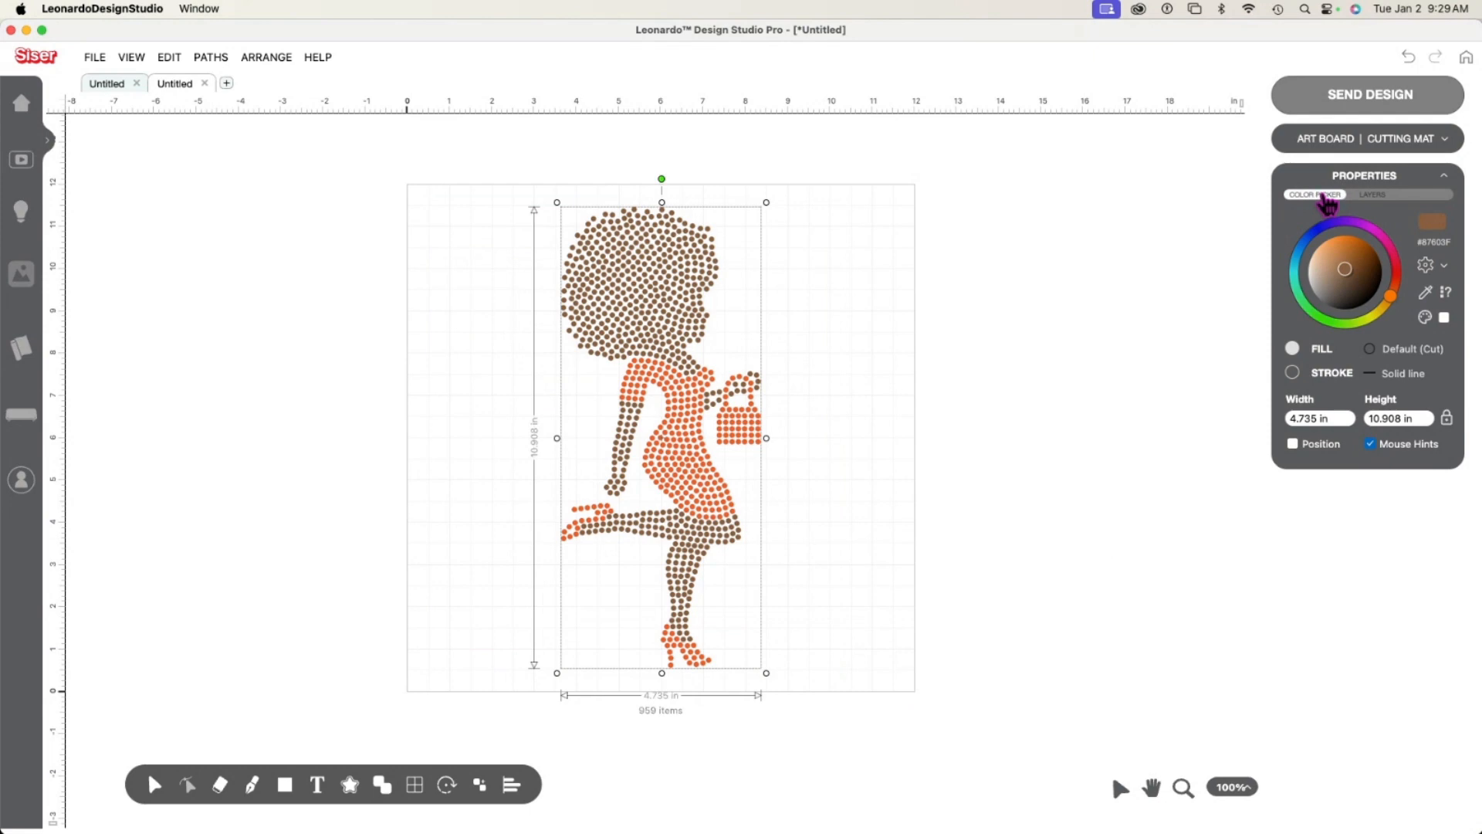
left_click(1374, 196)
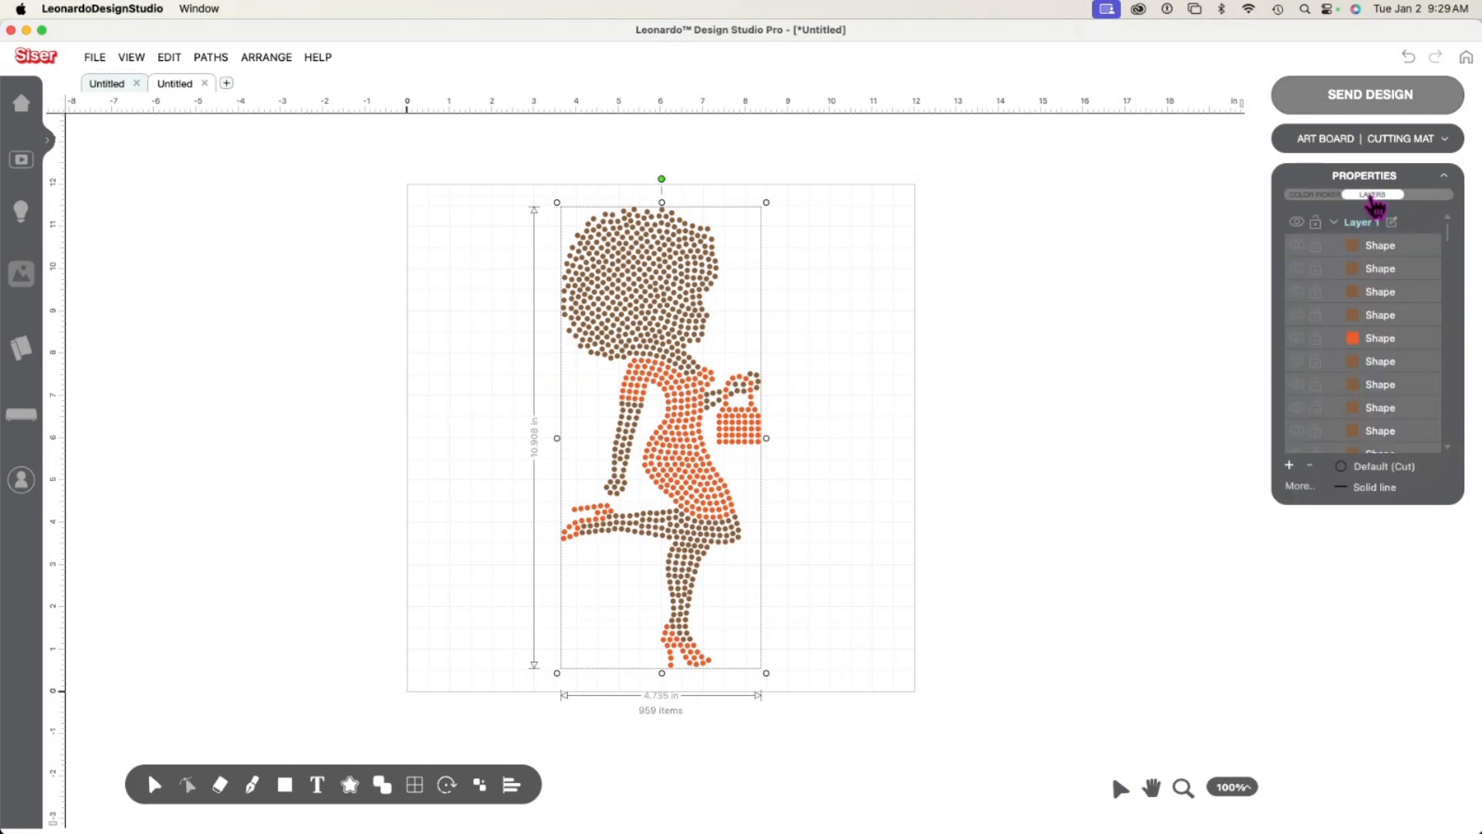
left_click(1300, 486)
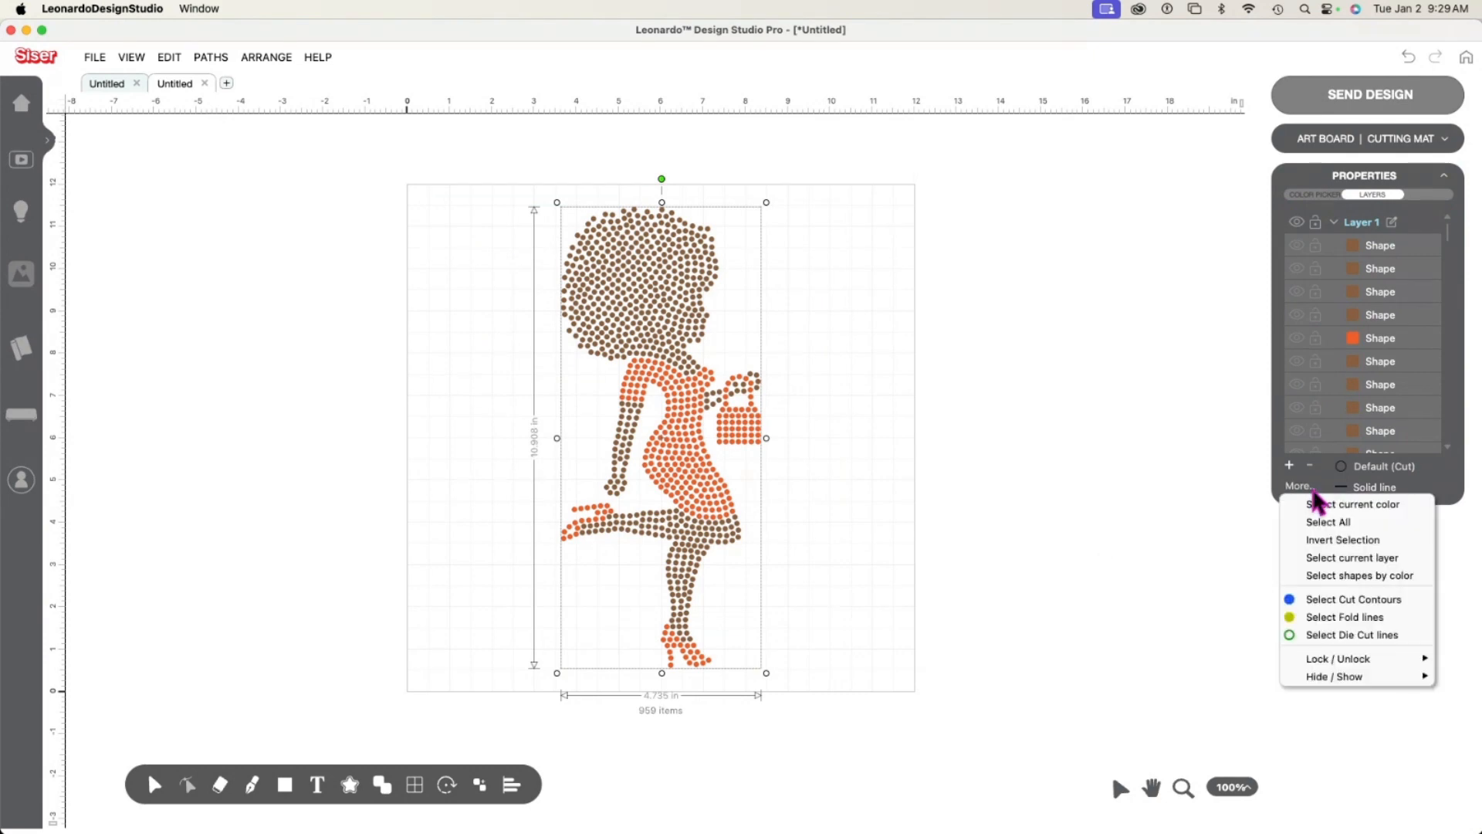
left_click(1340, 581)
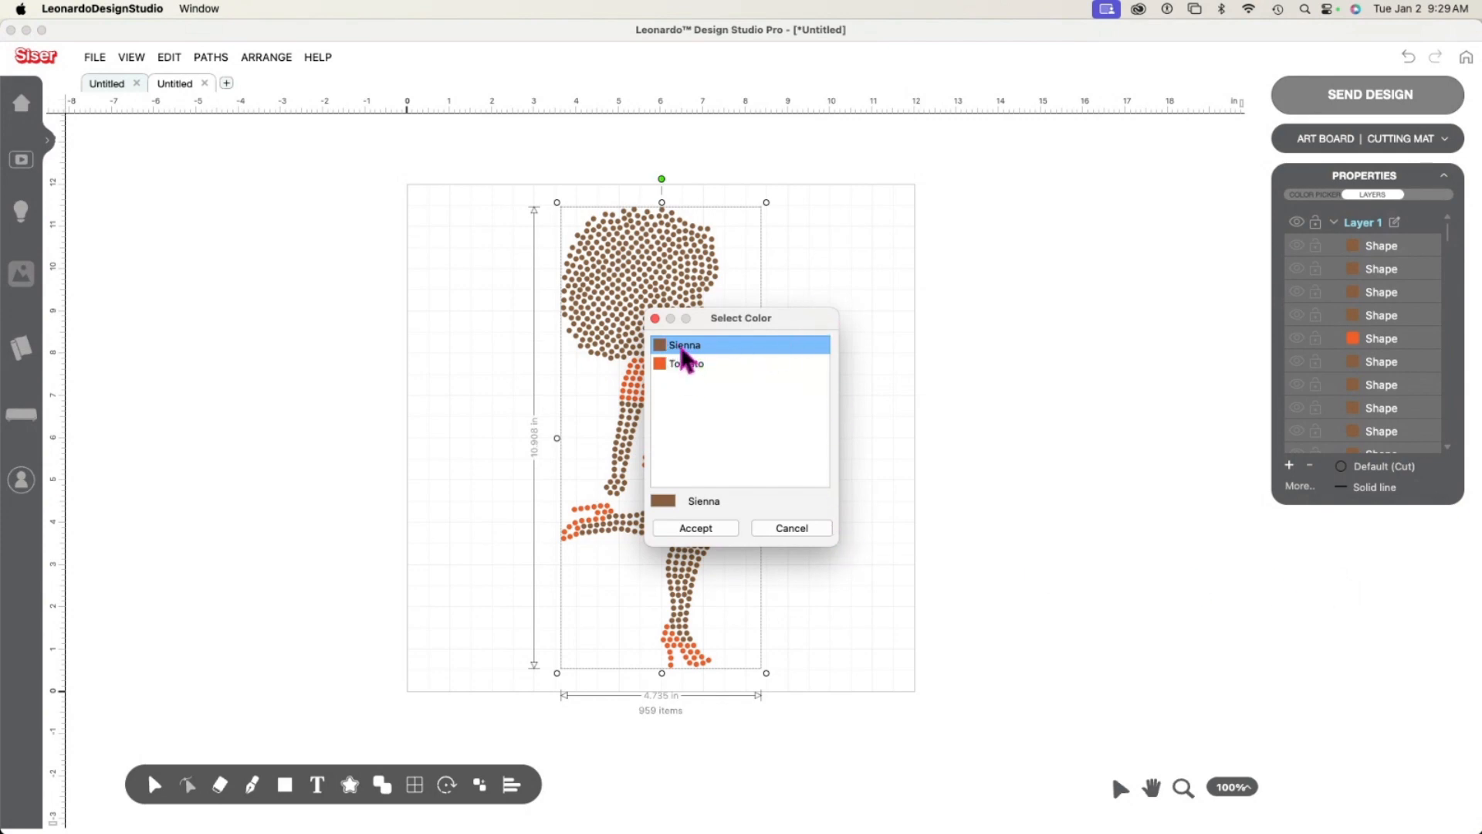
left_click(696, 528)
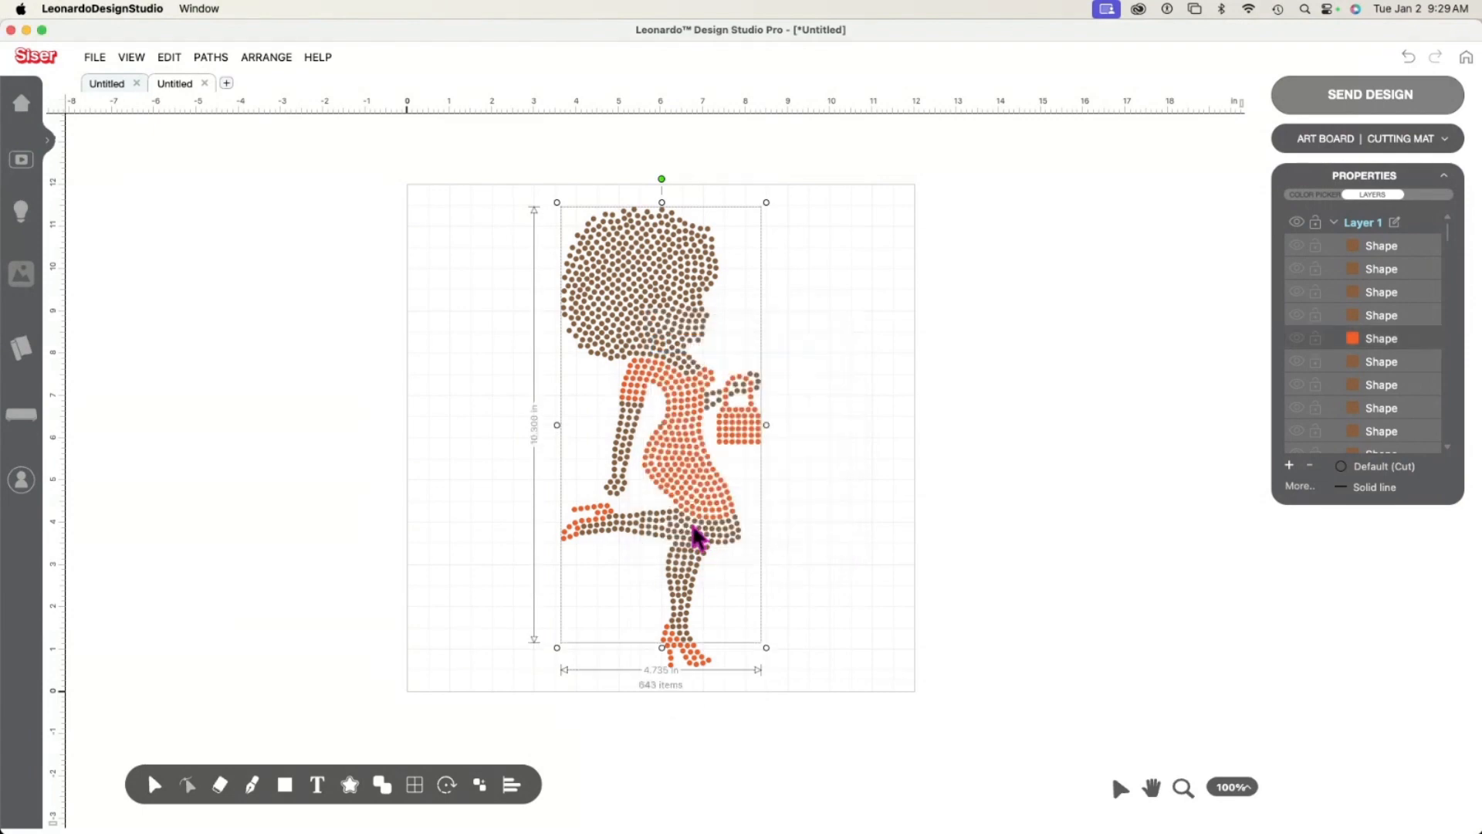
right_click(666, 291)
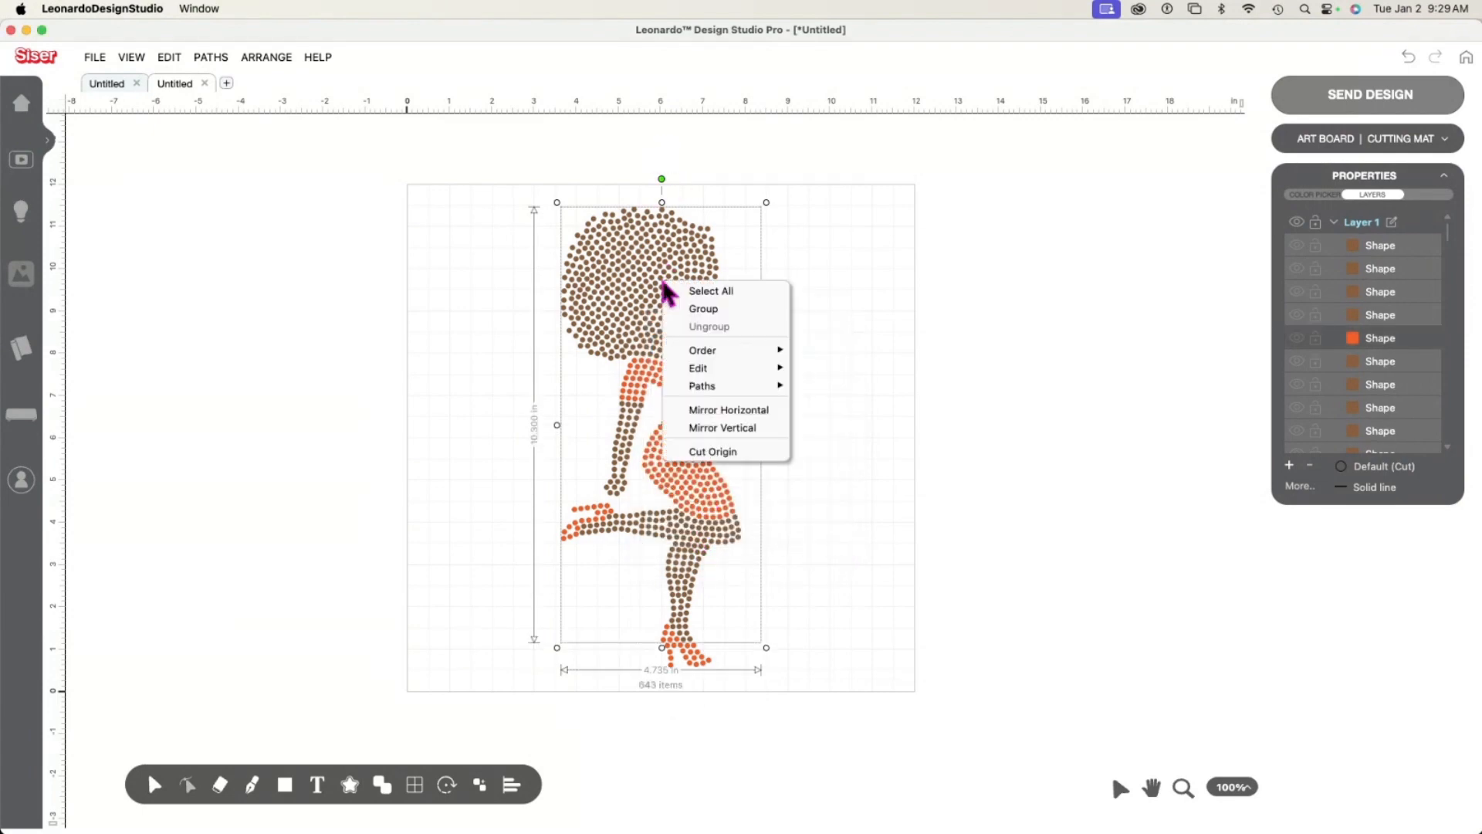
mouse_move(712, 389)
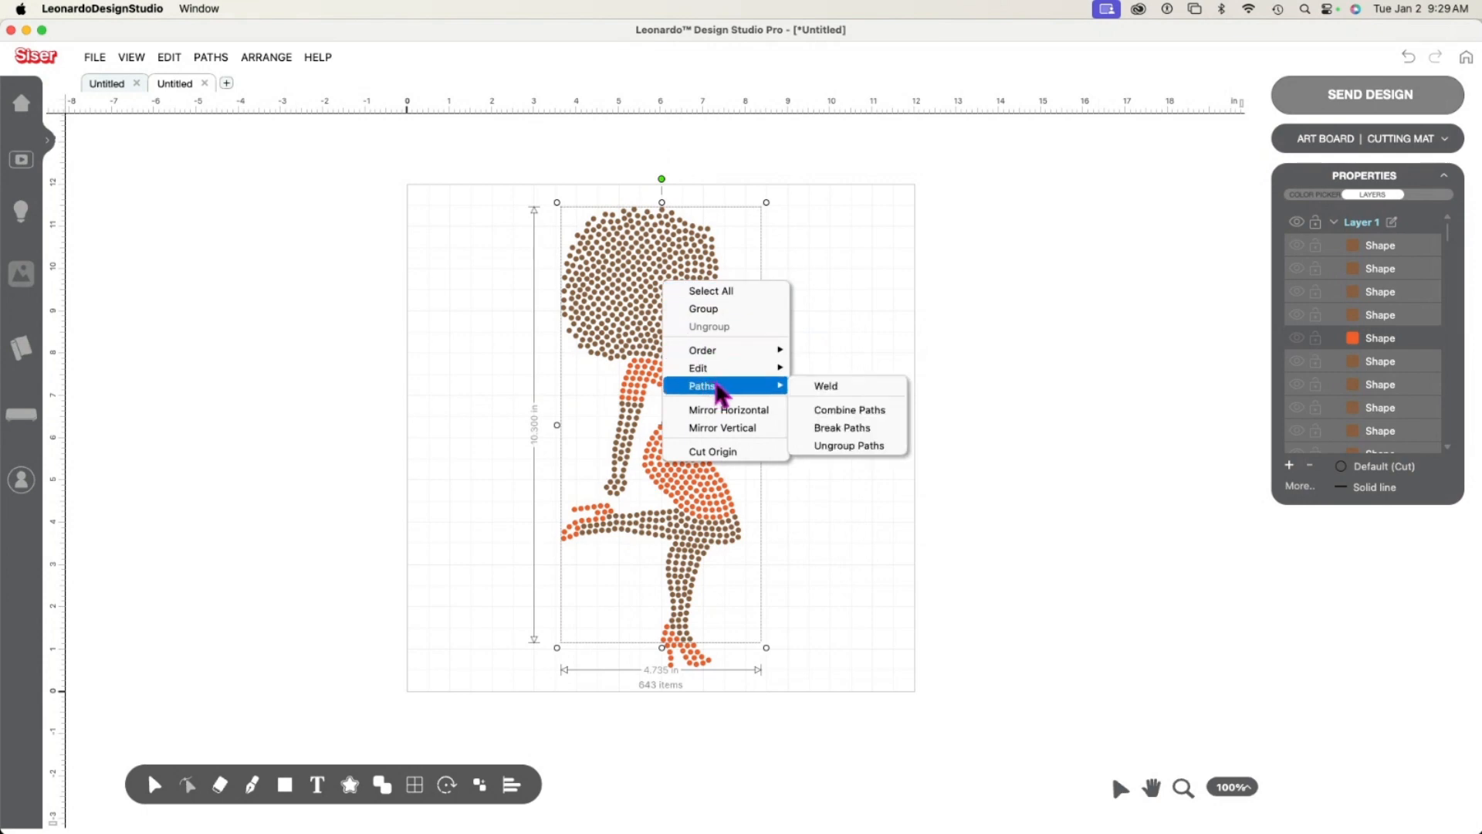
left_click(879, 424)
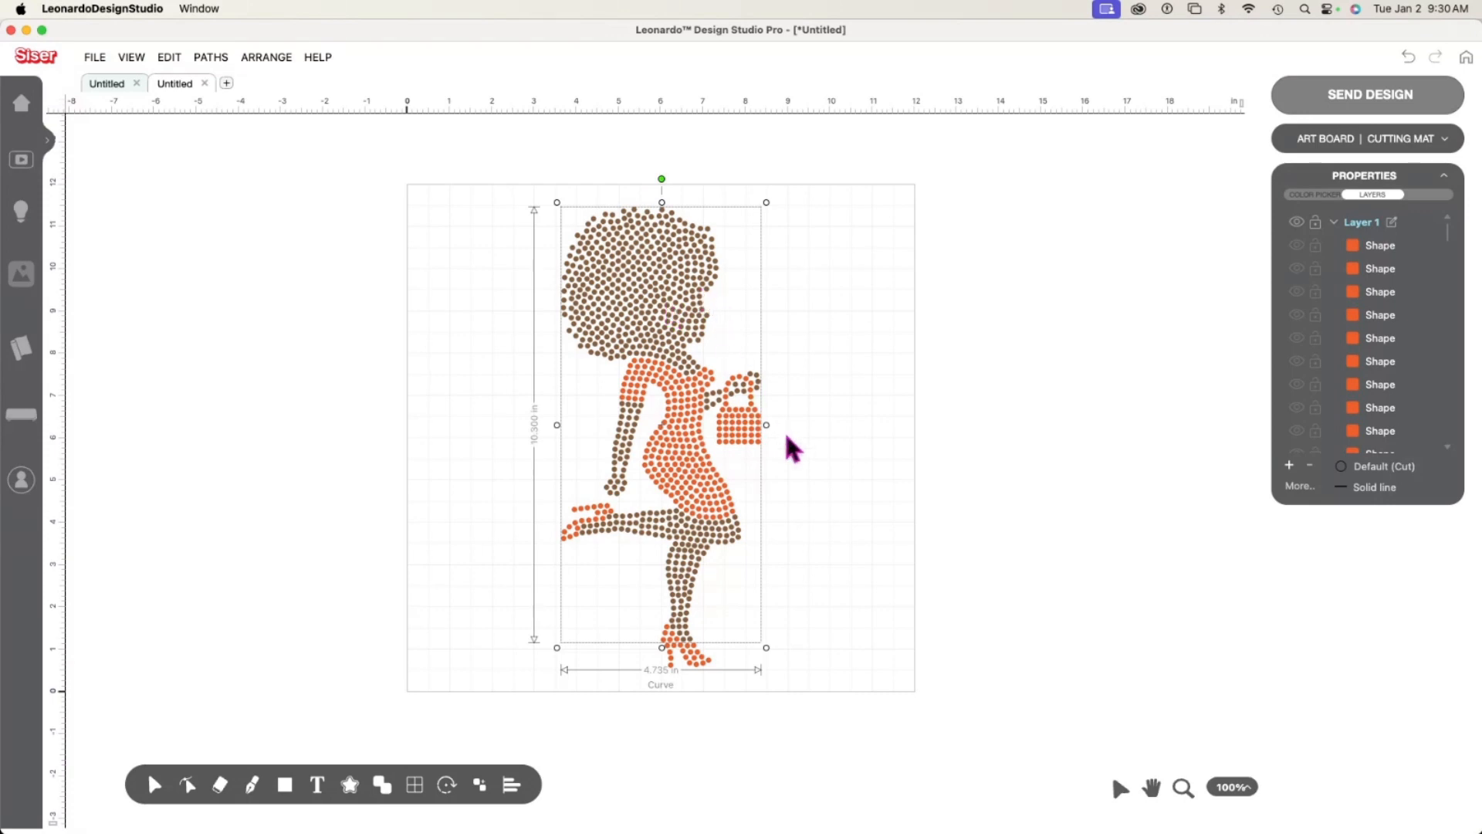
left_click(835, 540)
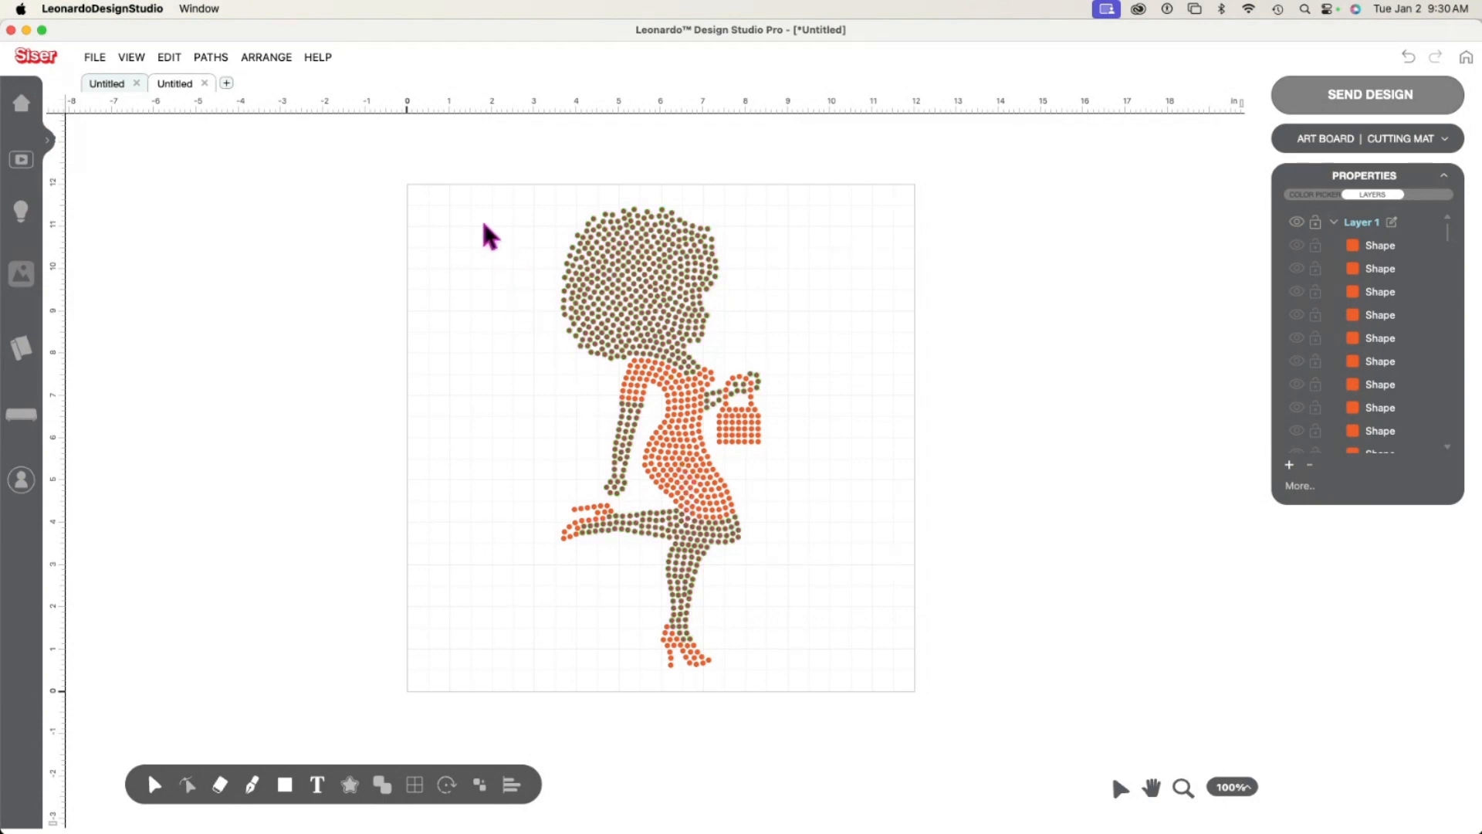
Select all Tomato-colored stones in the design by color, combine their paths into one shape, and deselect it.
left_click_drag(467, 199, 837, 698)
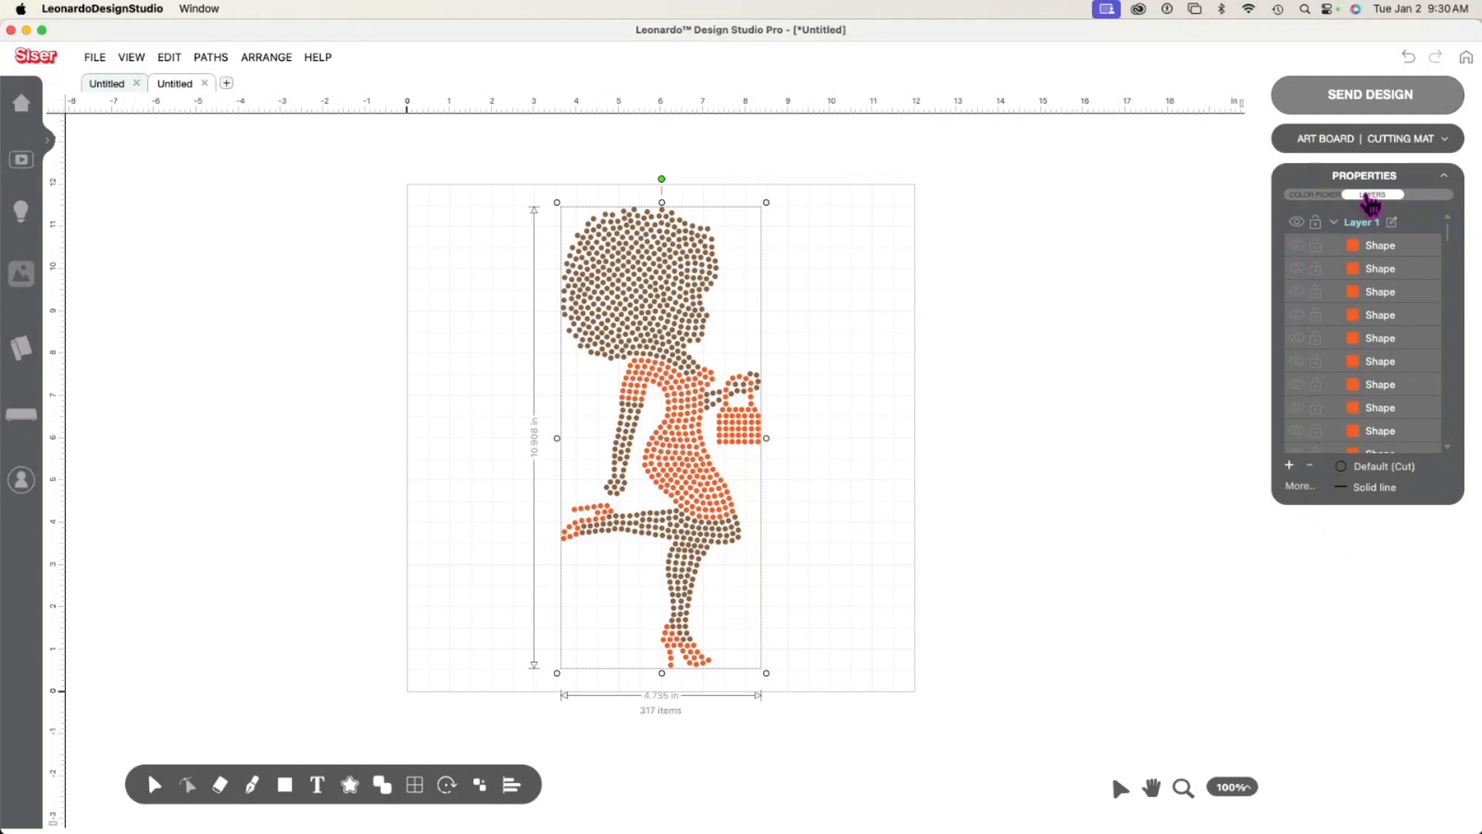
left_click(1297, 487)
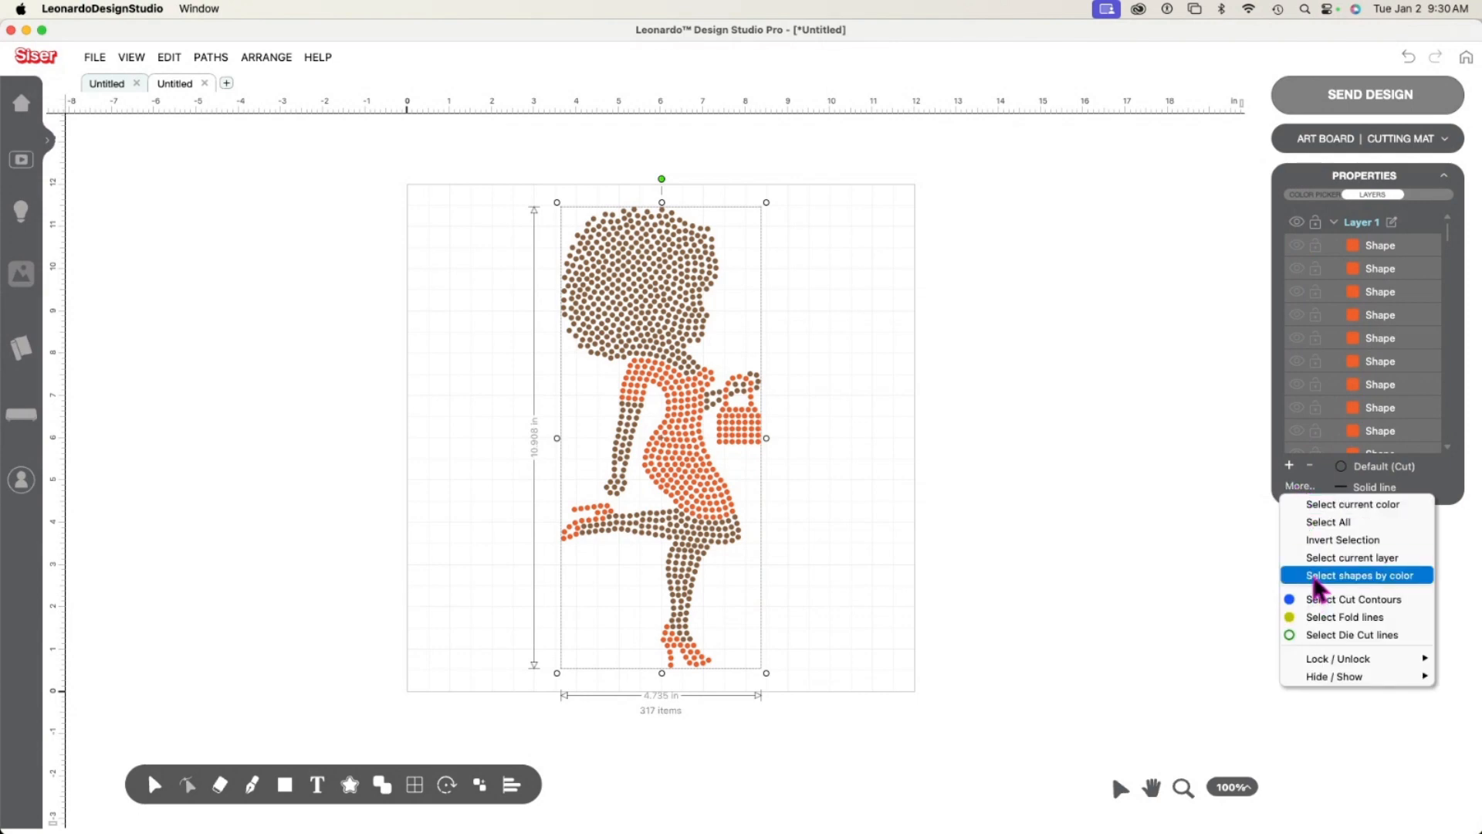
left_click(1315, 577)
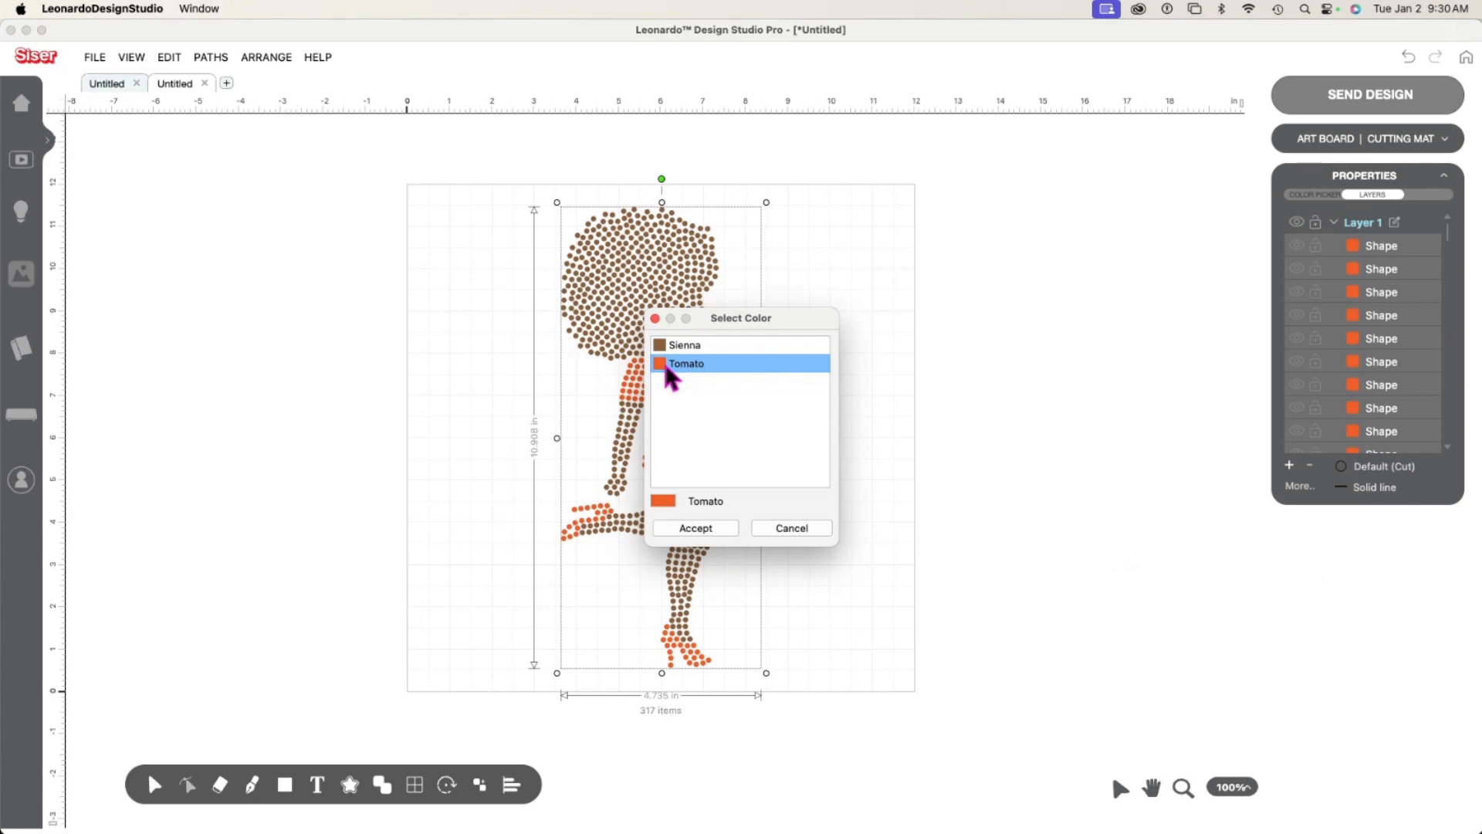
left_click(694, 532)
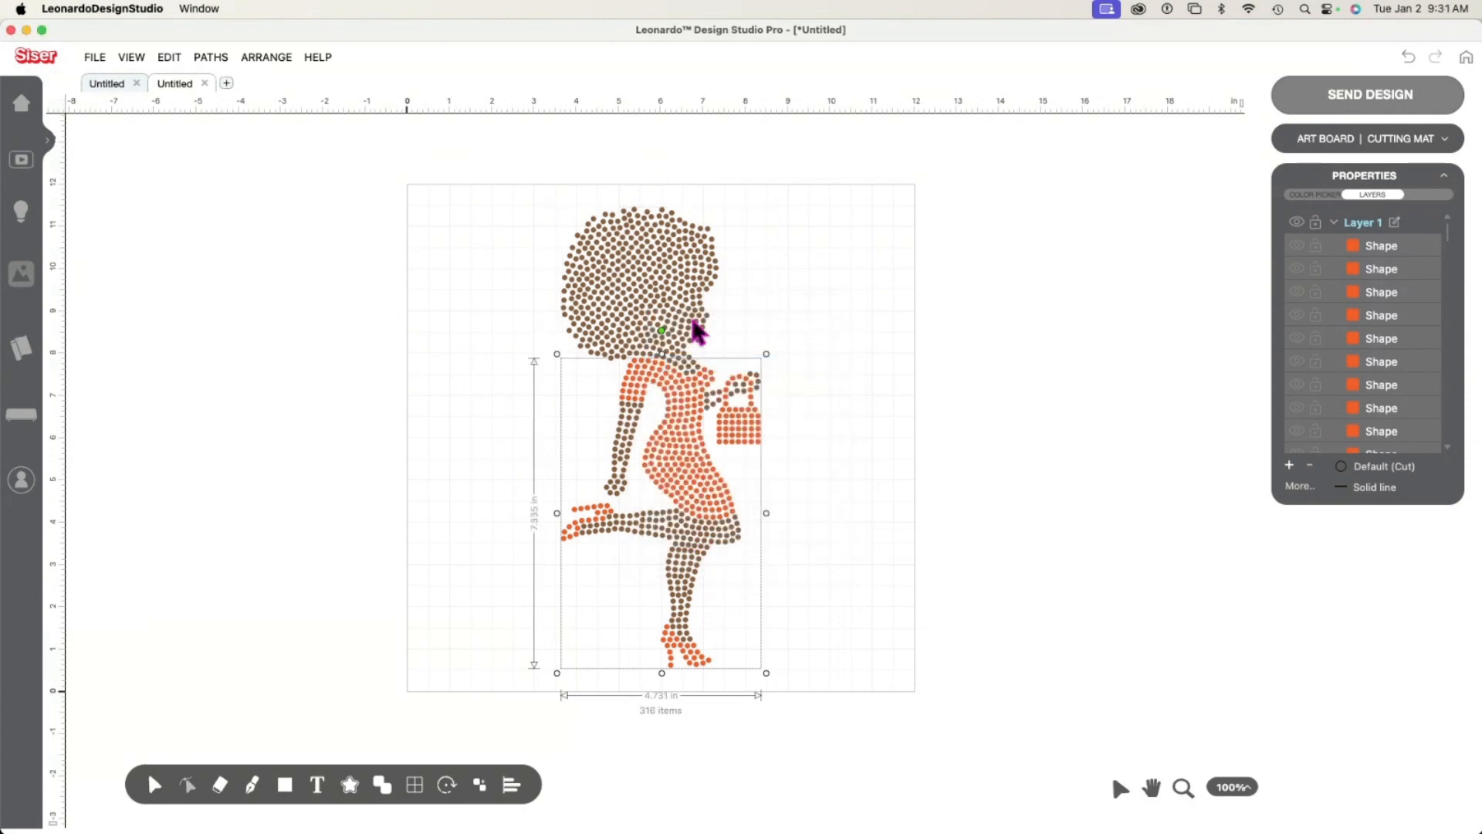
right_click(683, 474)
mouse_move(726, 573)
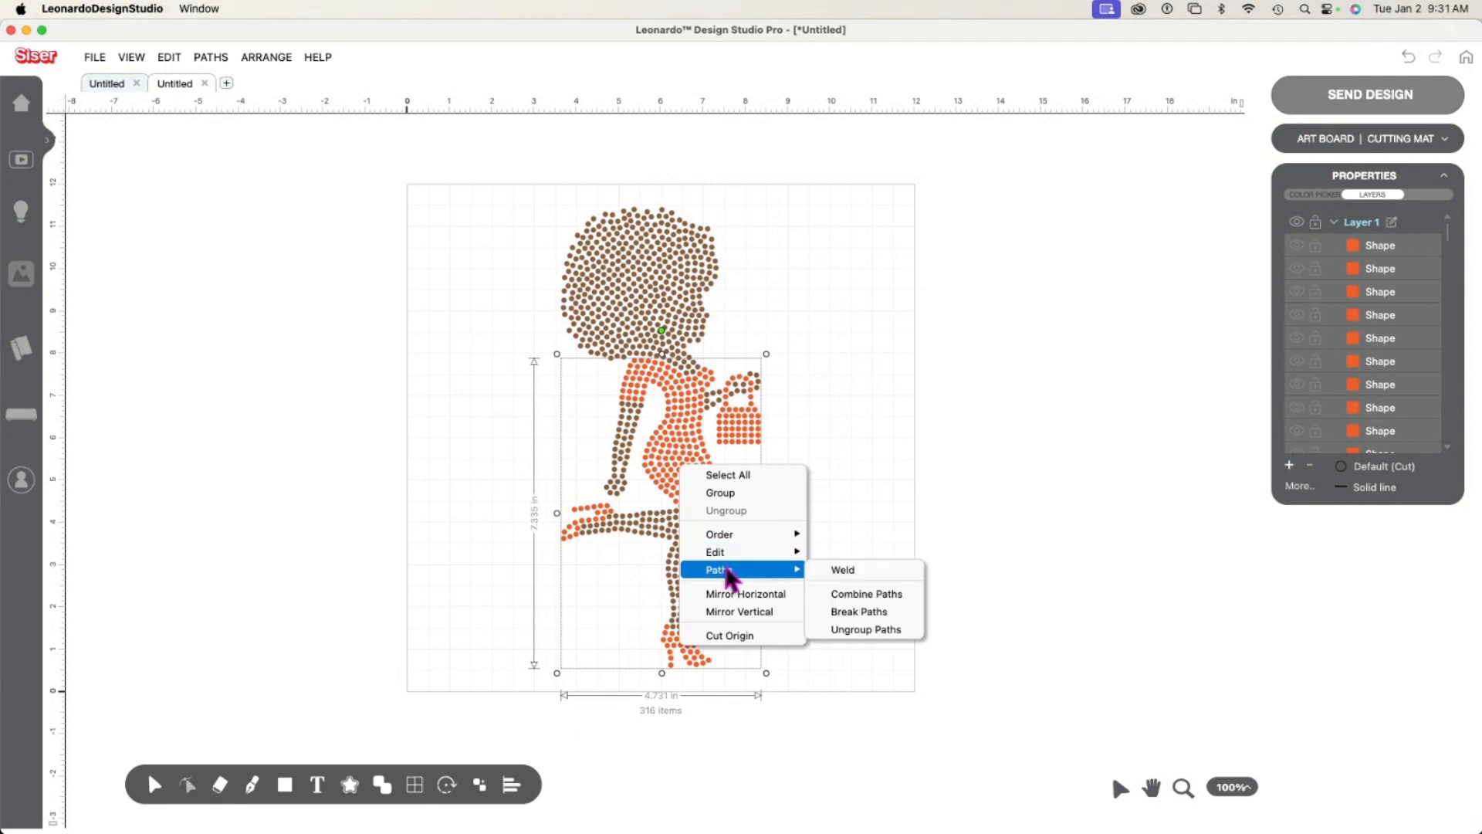
left_click(866, 595)
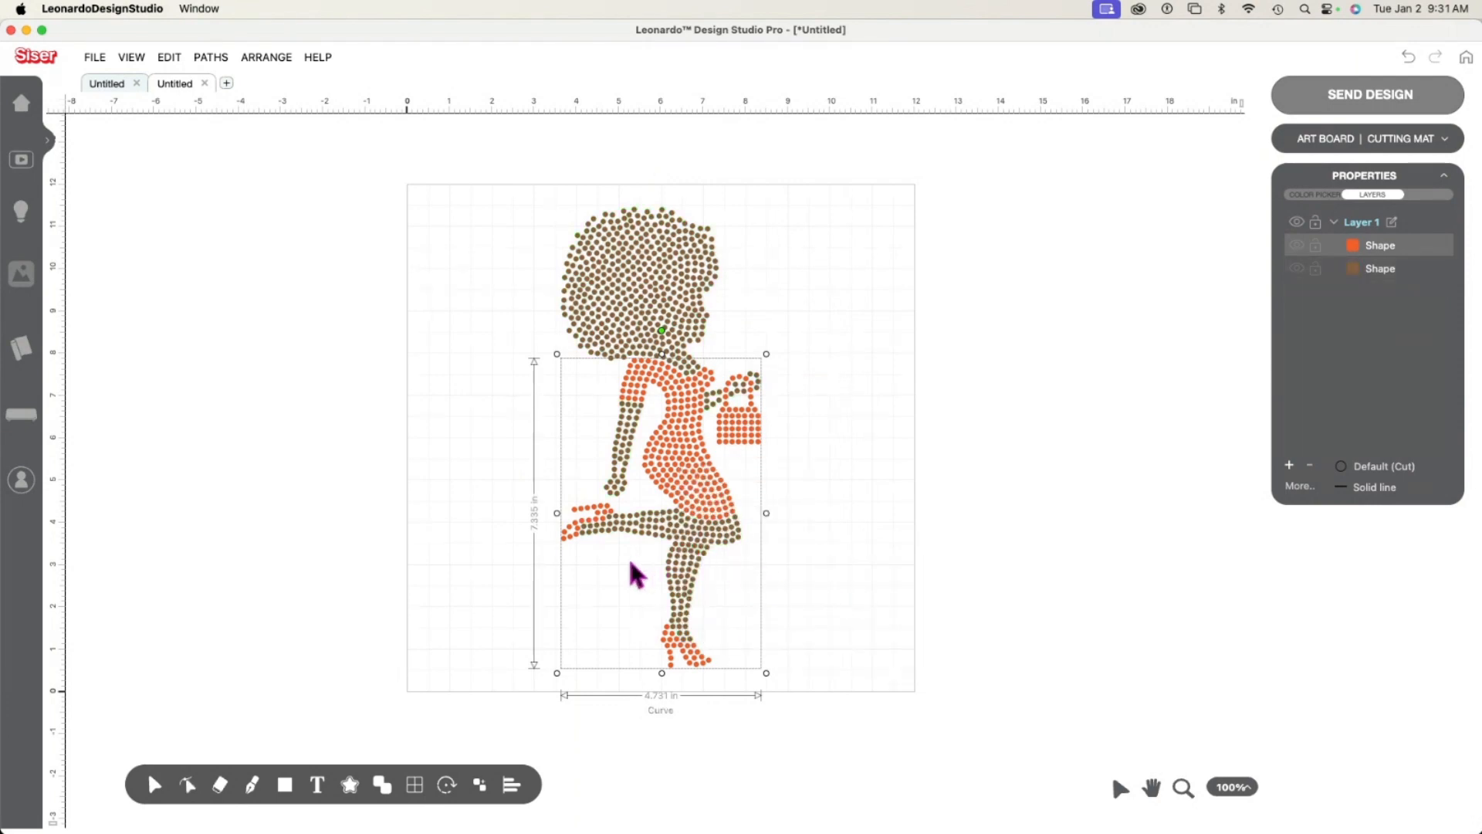
left_click(862, 508)
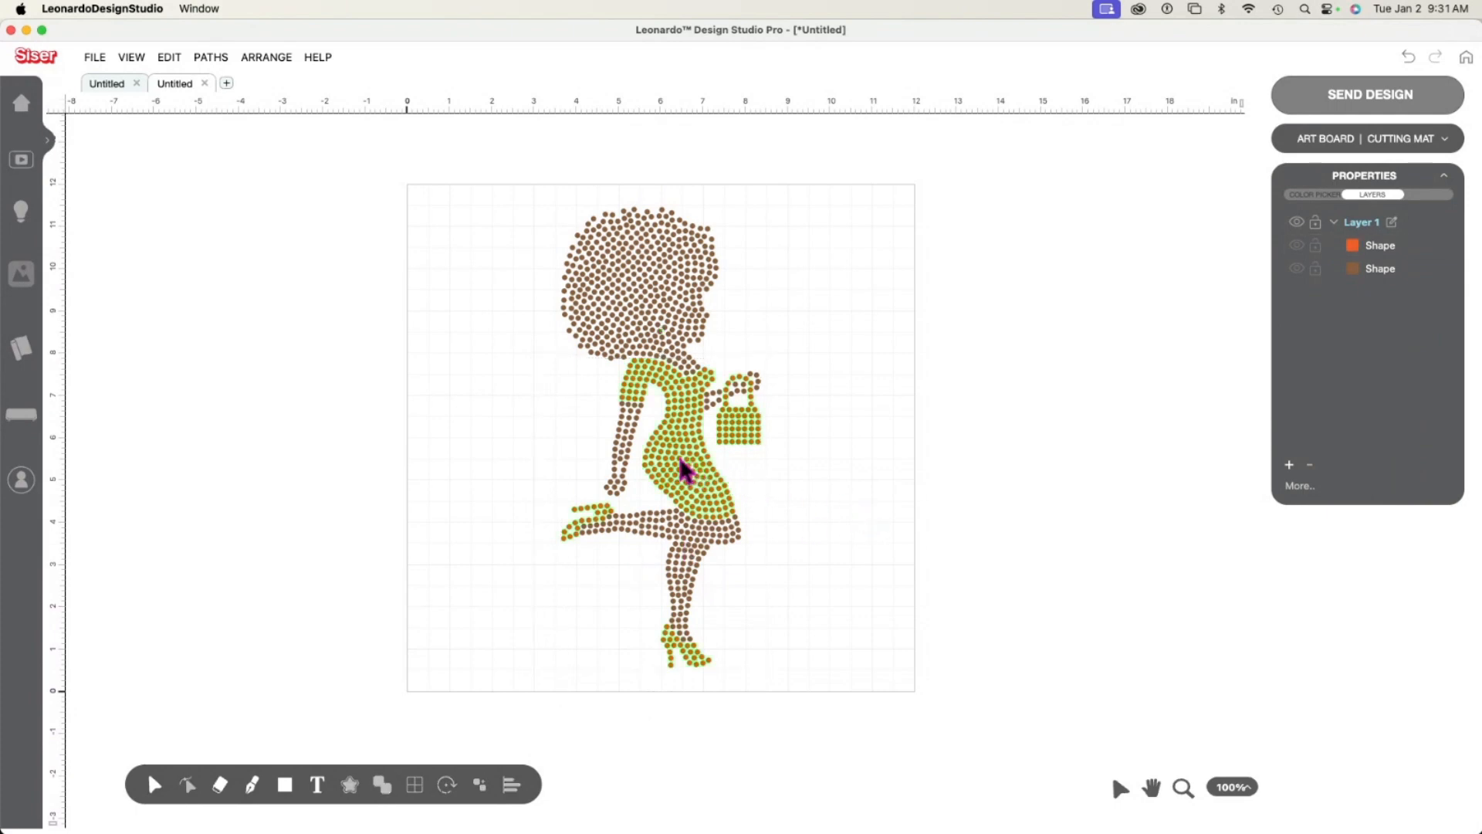
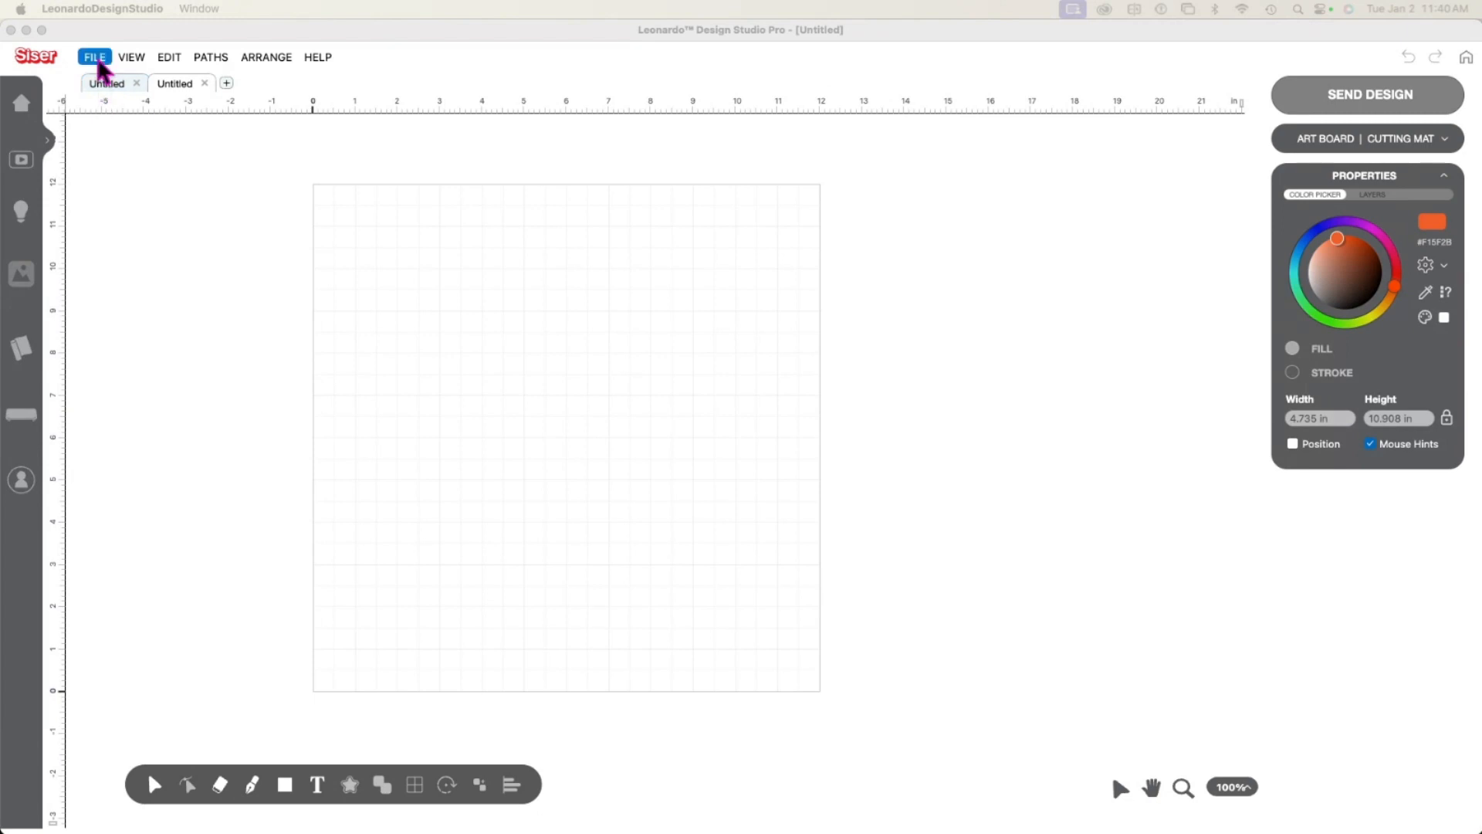
Start a new text object in the blank document and enter "Sister's" as its text.
left_click(98, 65)
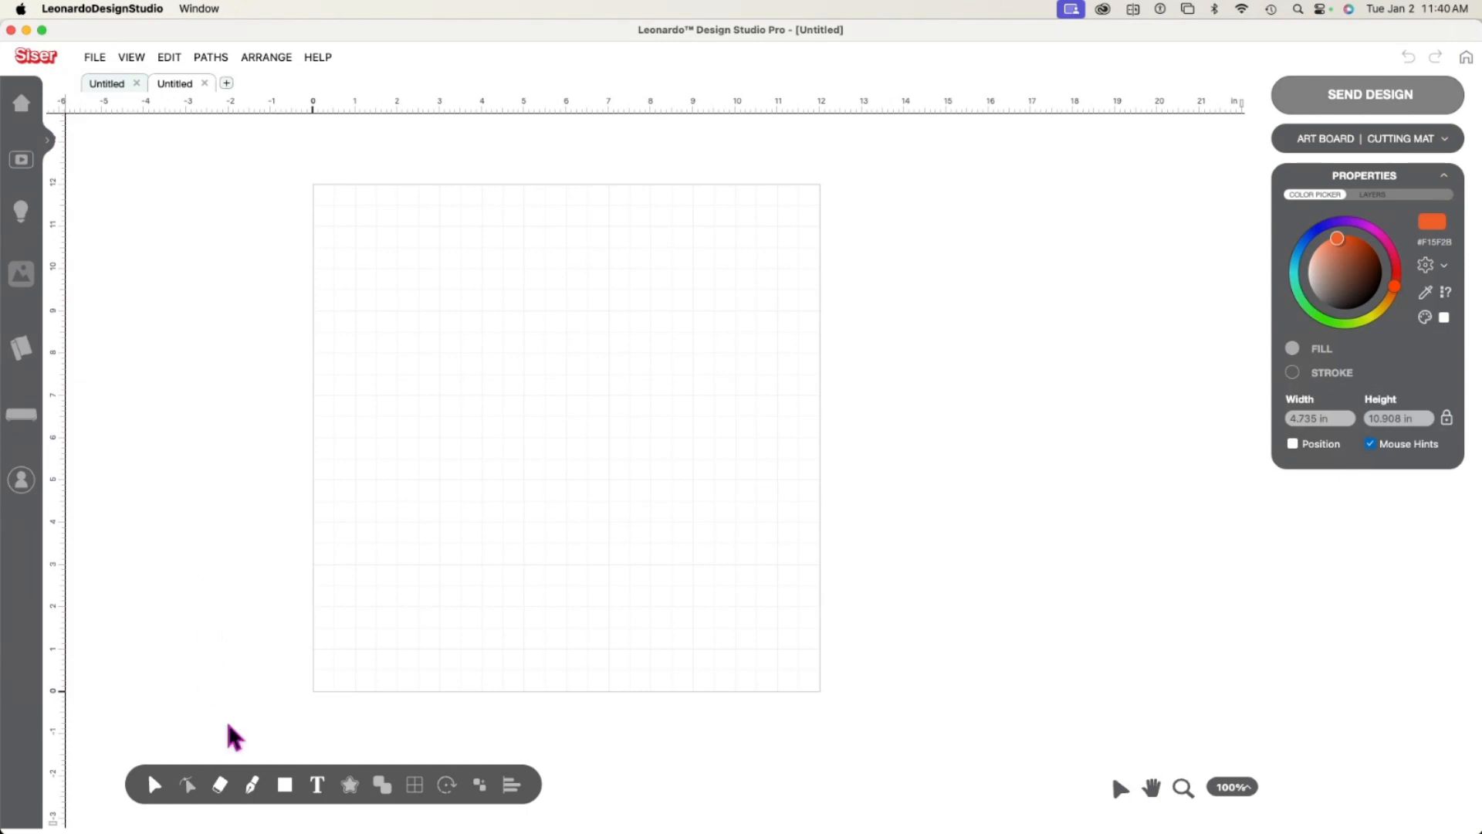
left_click(318, 794)
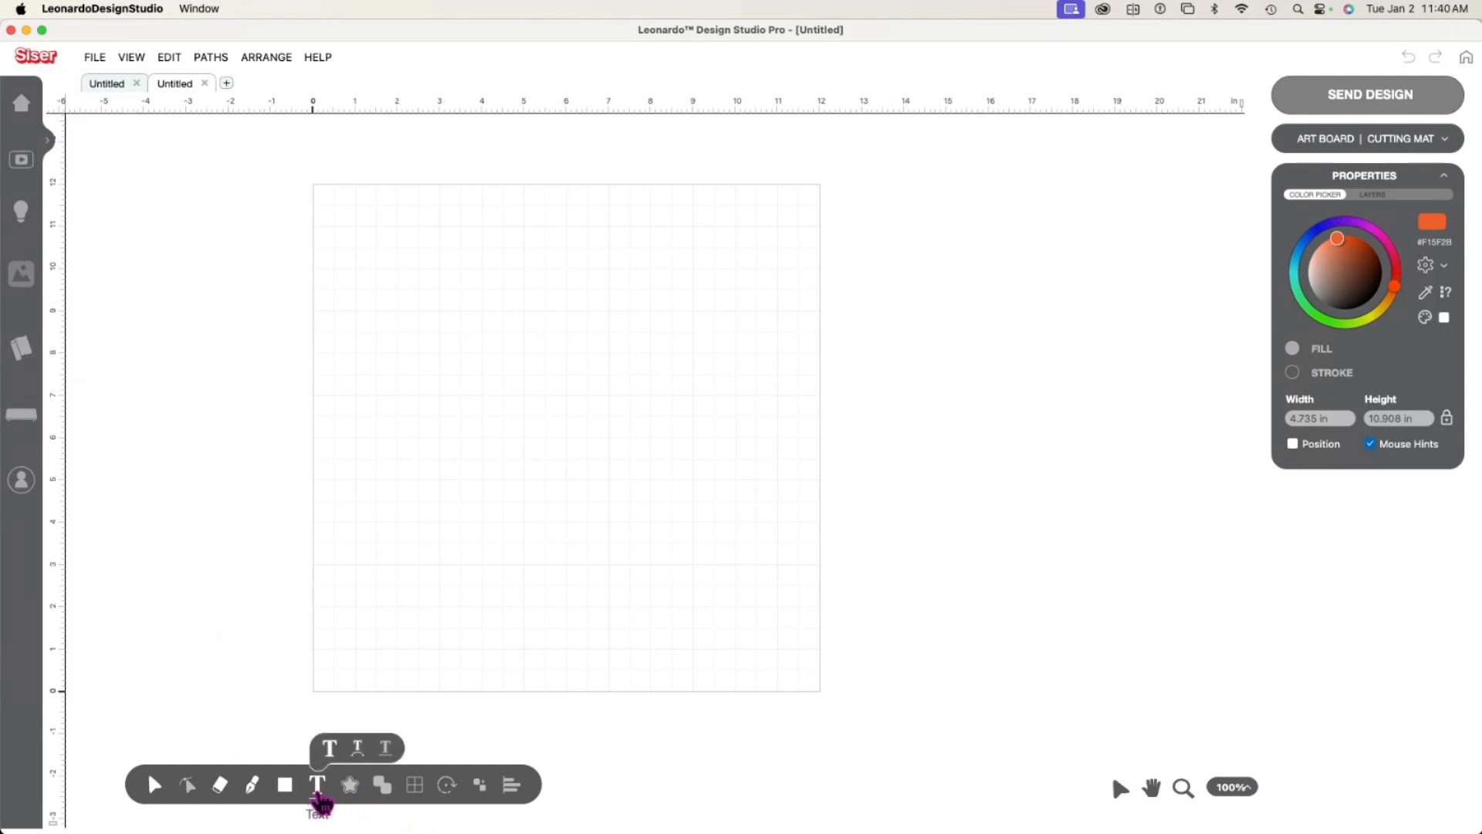
left_click(318, 795)
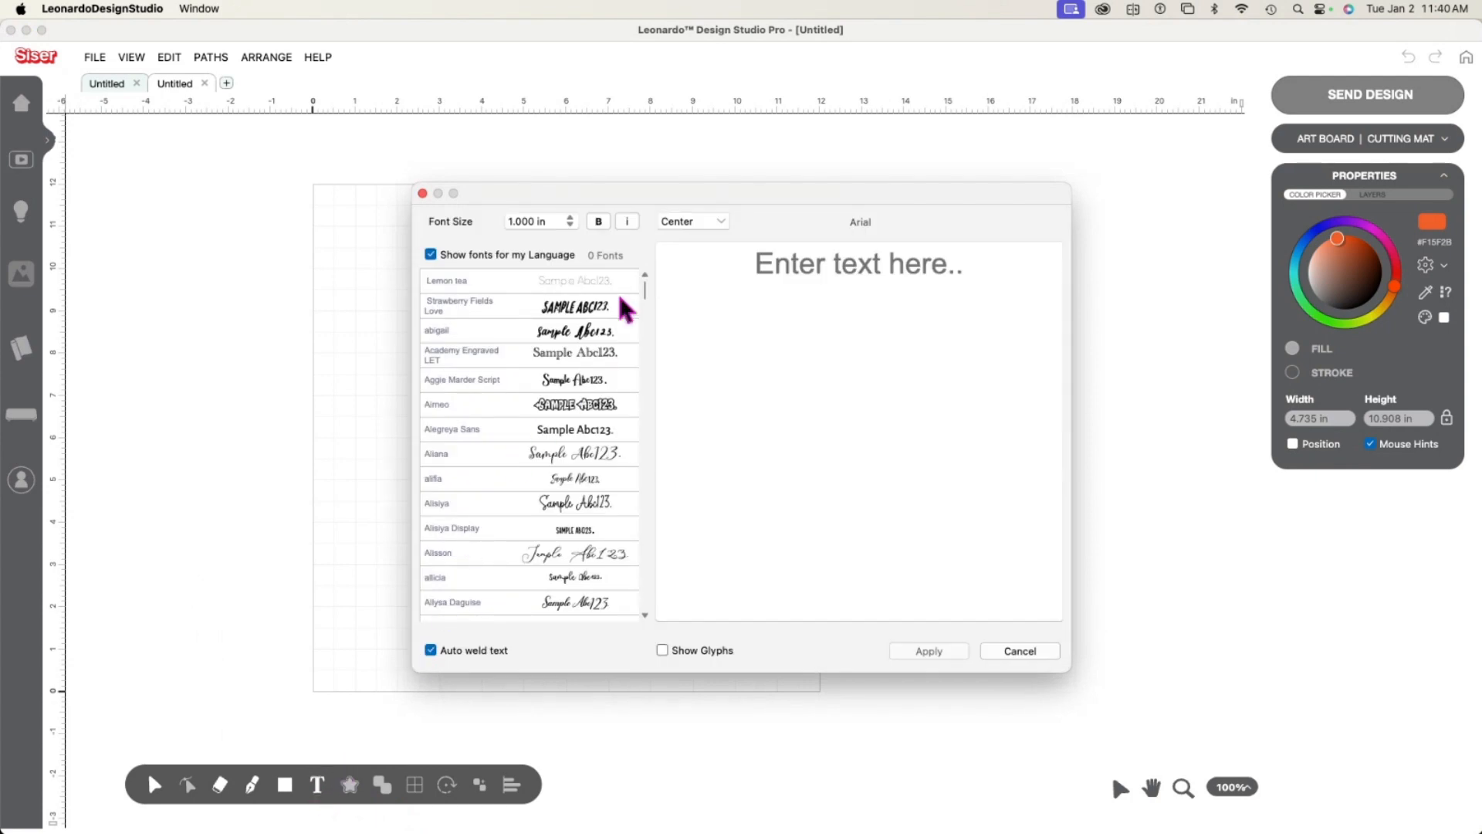
left_click(761, 270)
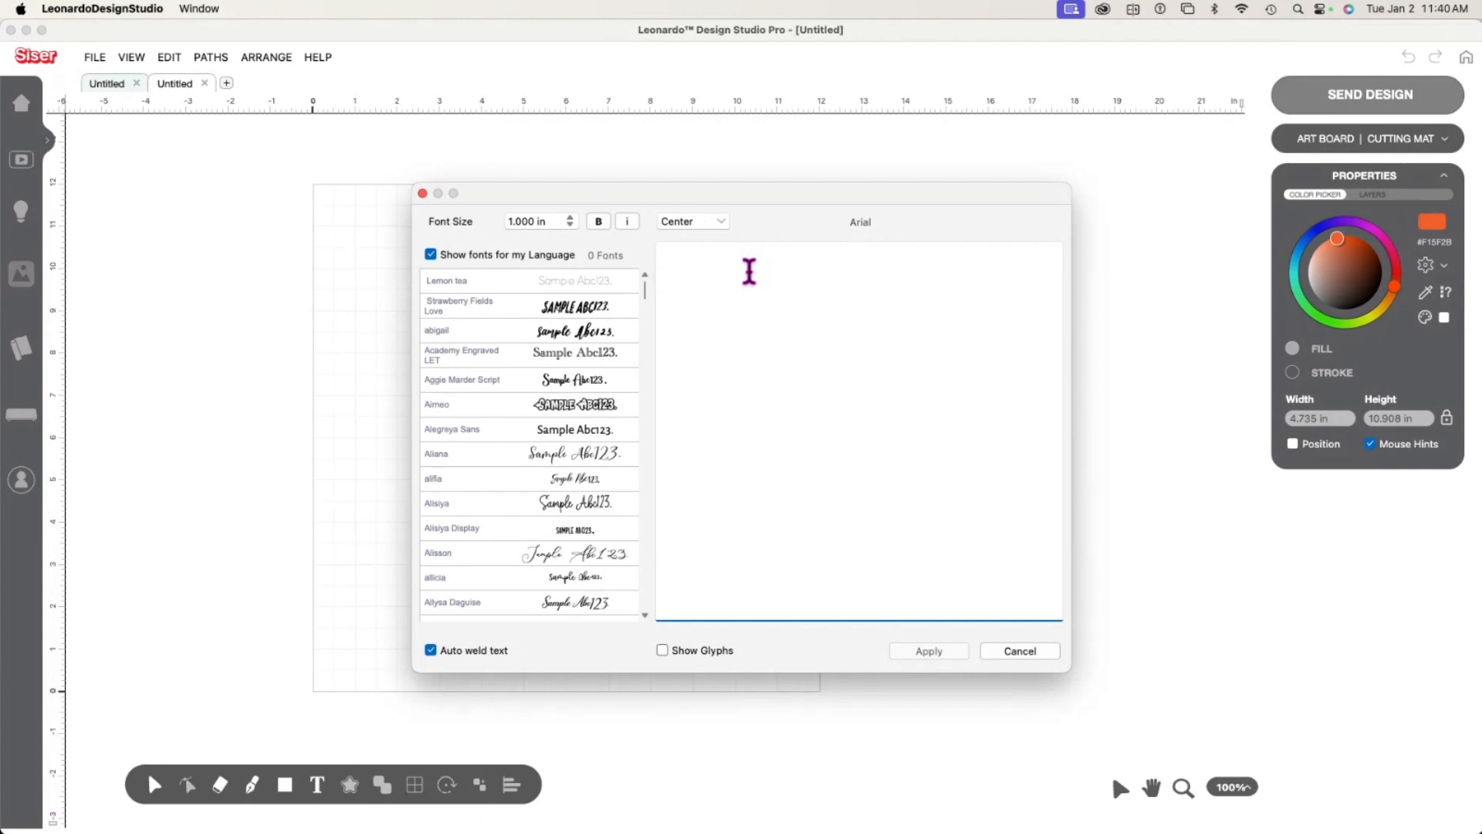
type("Sister")
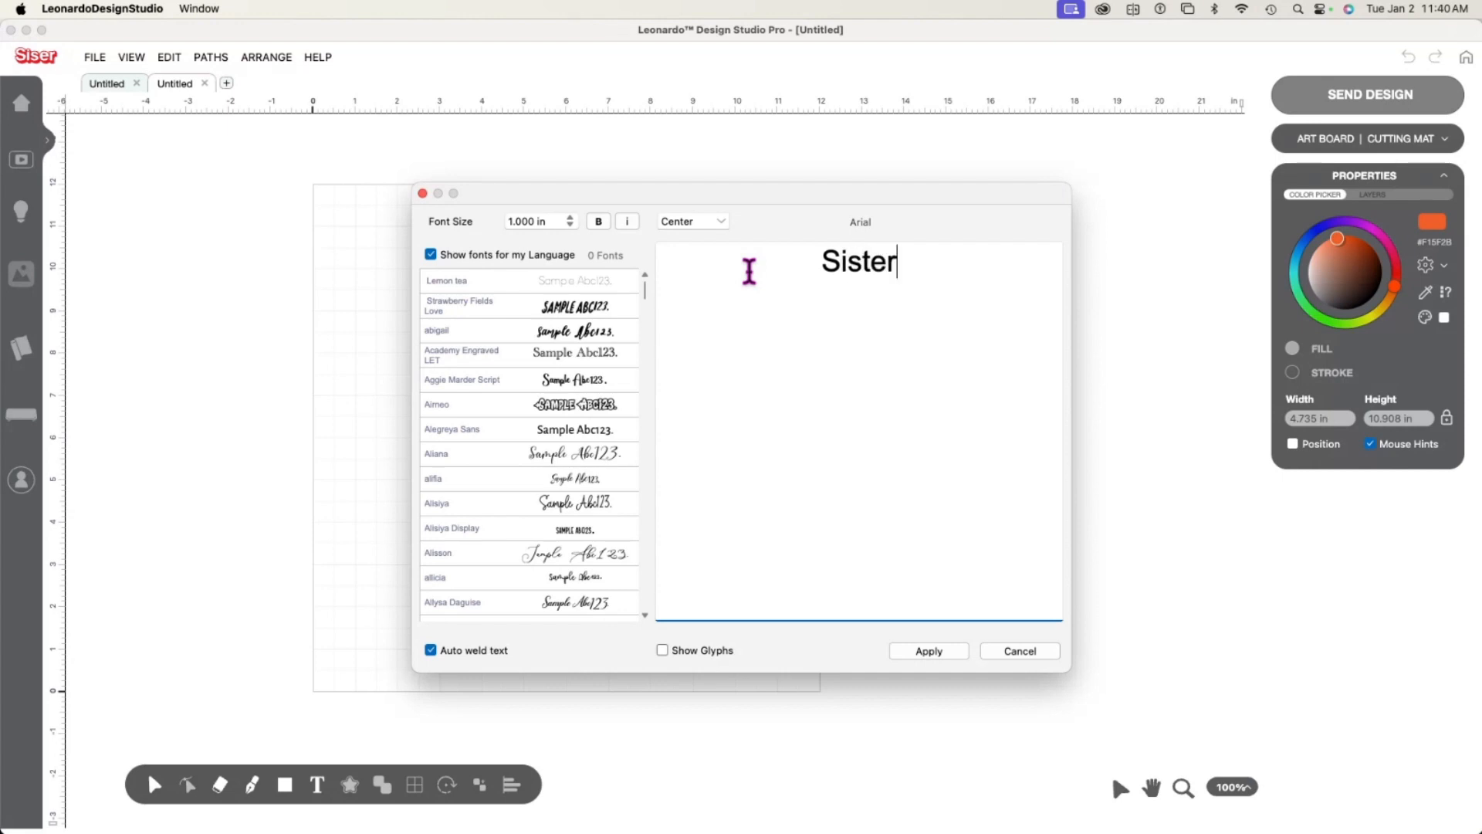
type("'s")
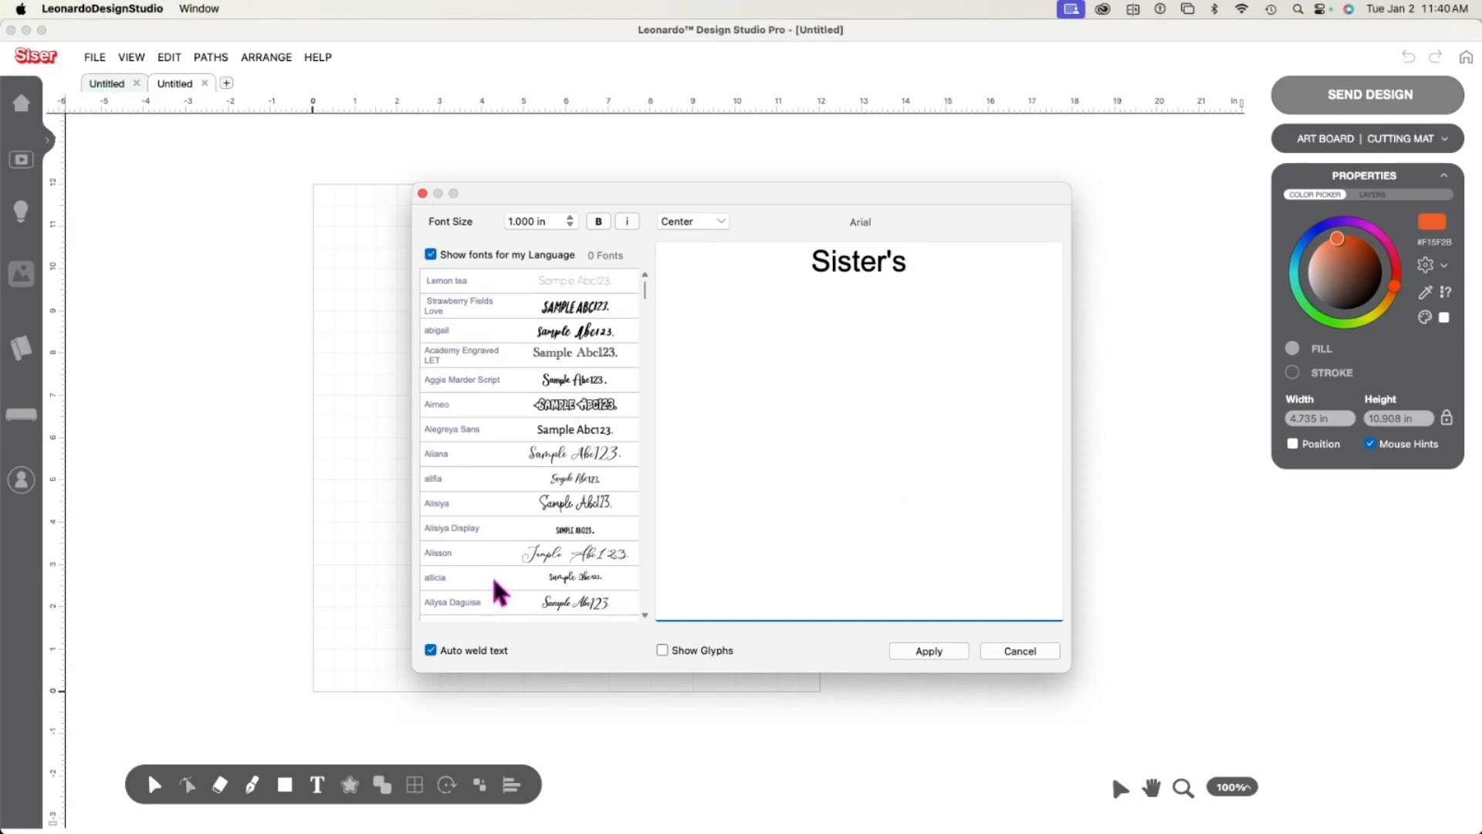
Browse the font list for the rhinestone fonts whose names begin with RS.
scroll(500, 592, "down", 15)
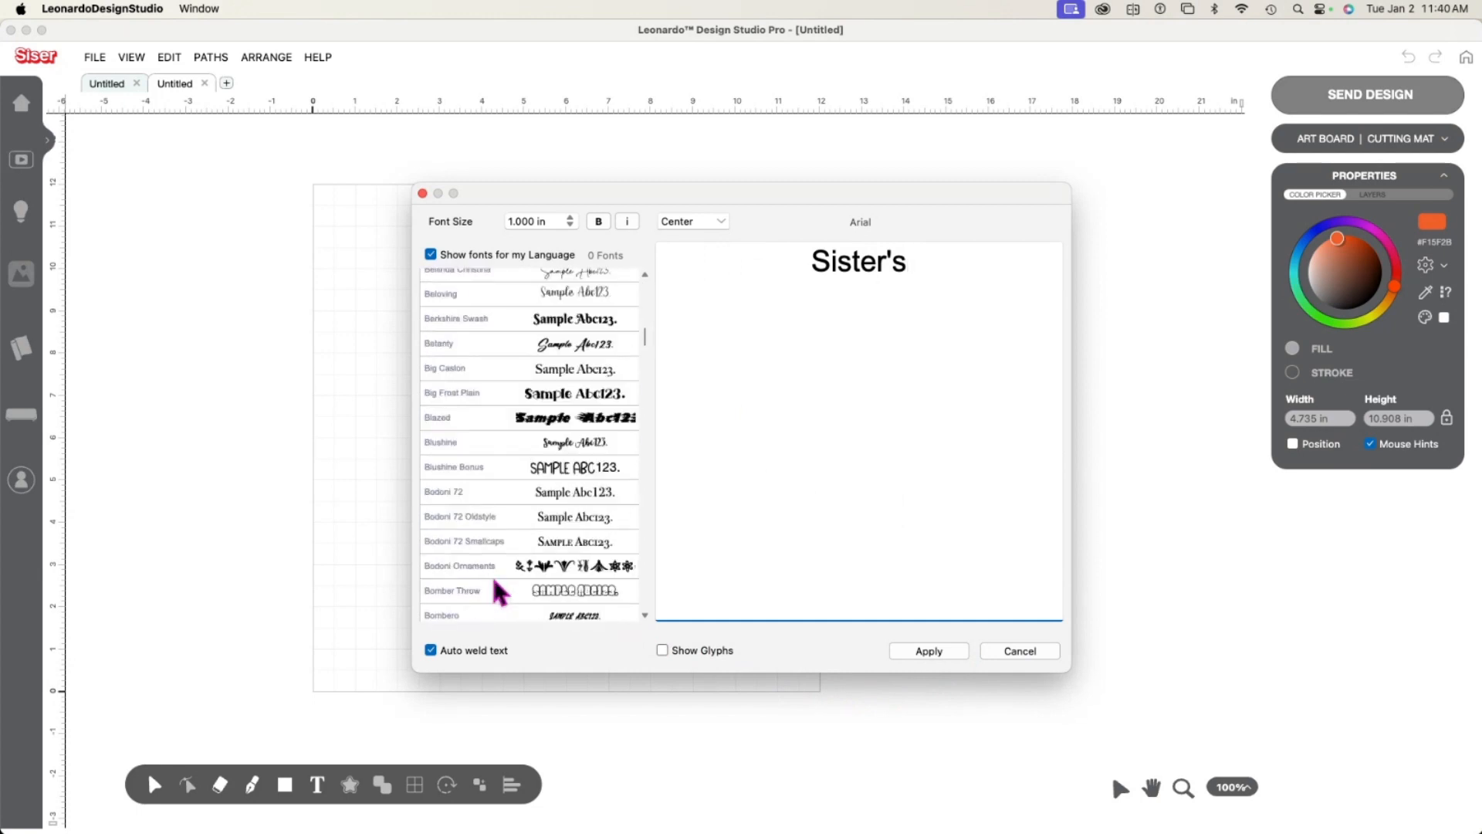
scroll(500, 593, "down", 12)
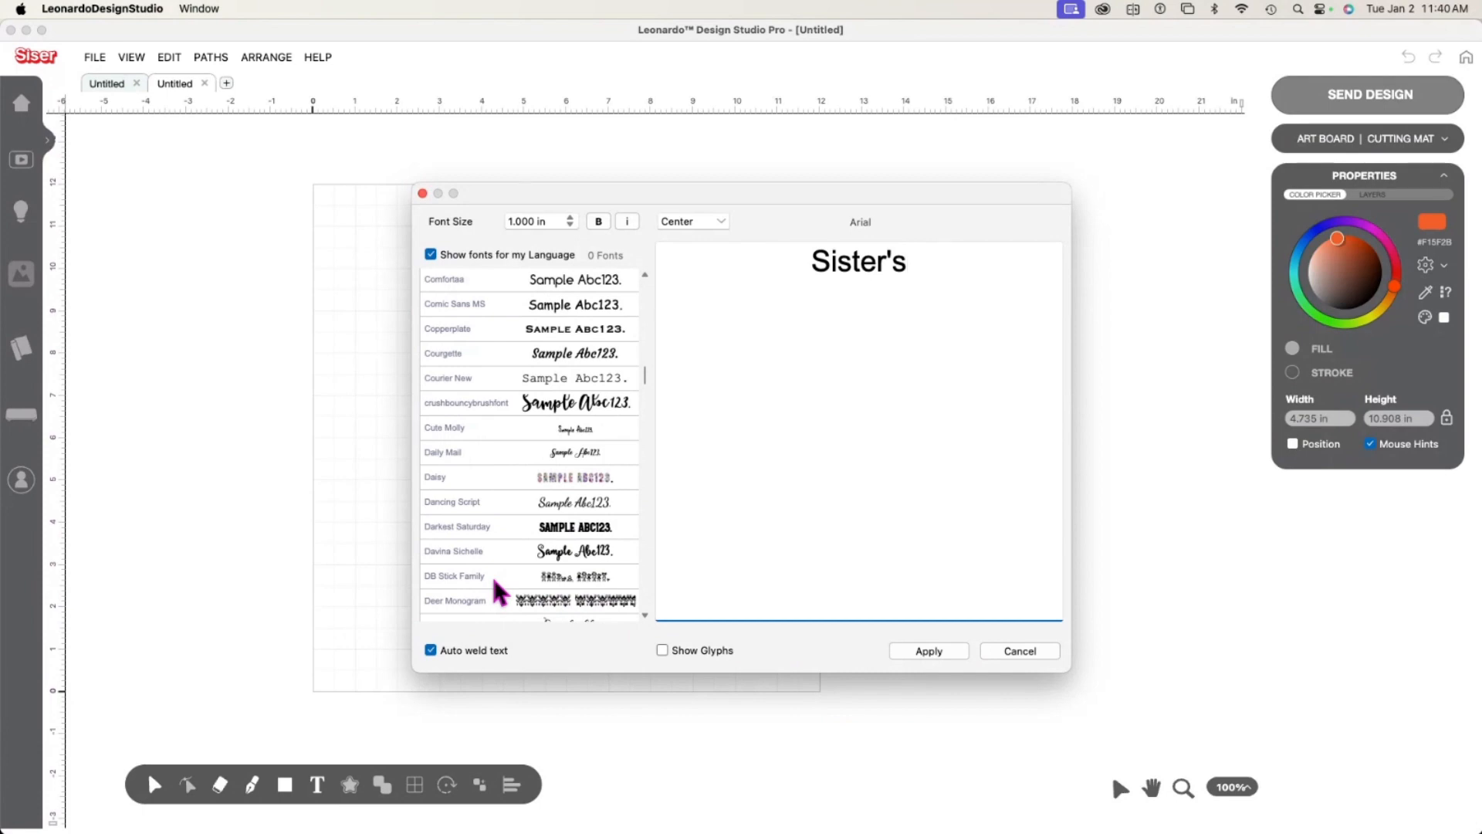
scroll(498, 590, "down", 20)
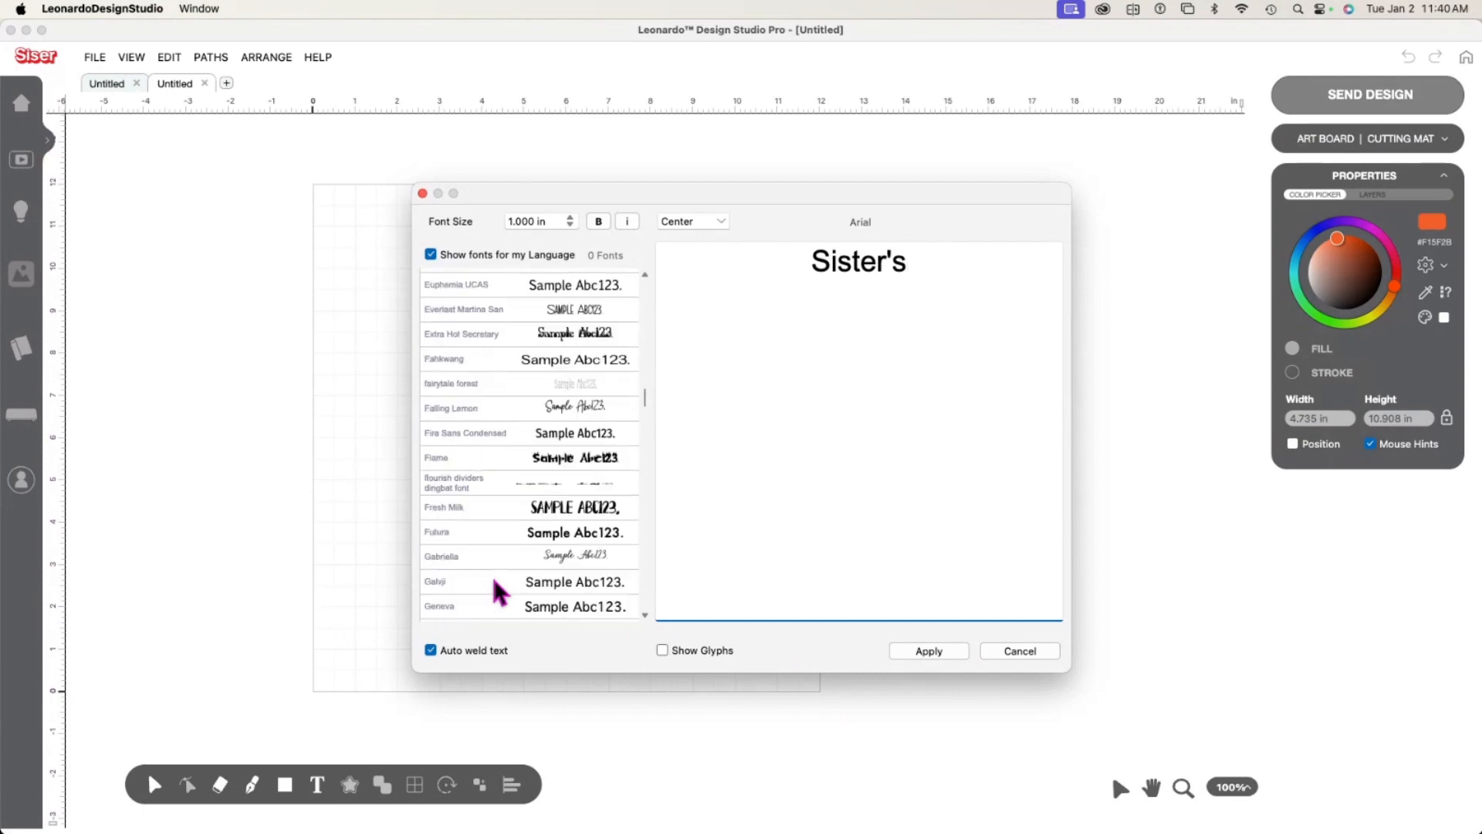
scroll(498, 592, "down", 15)
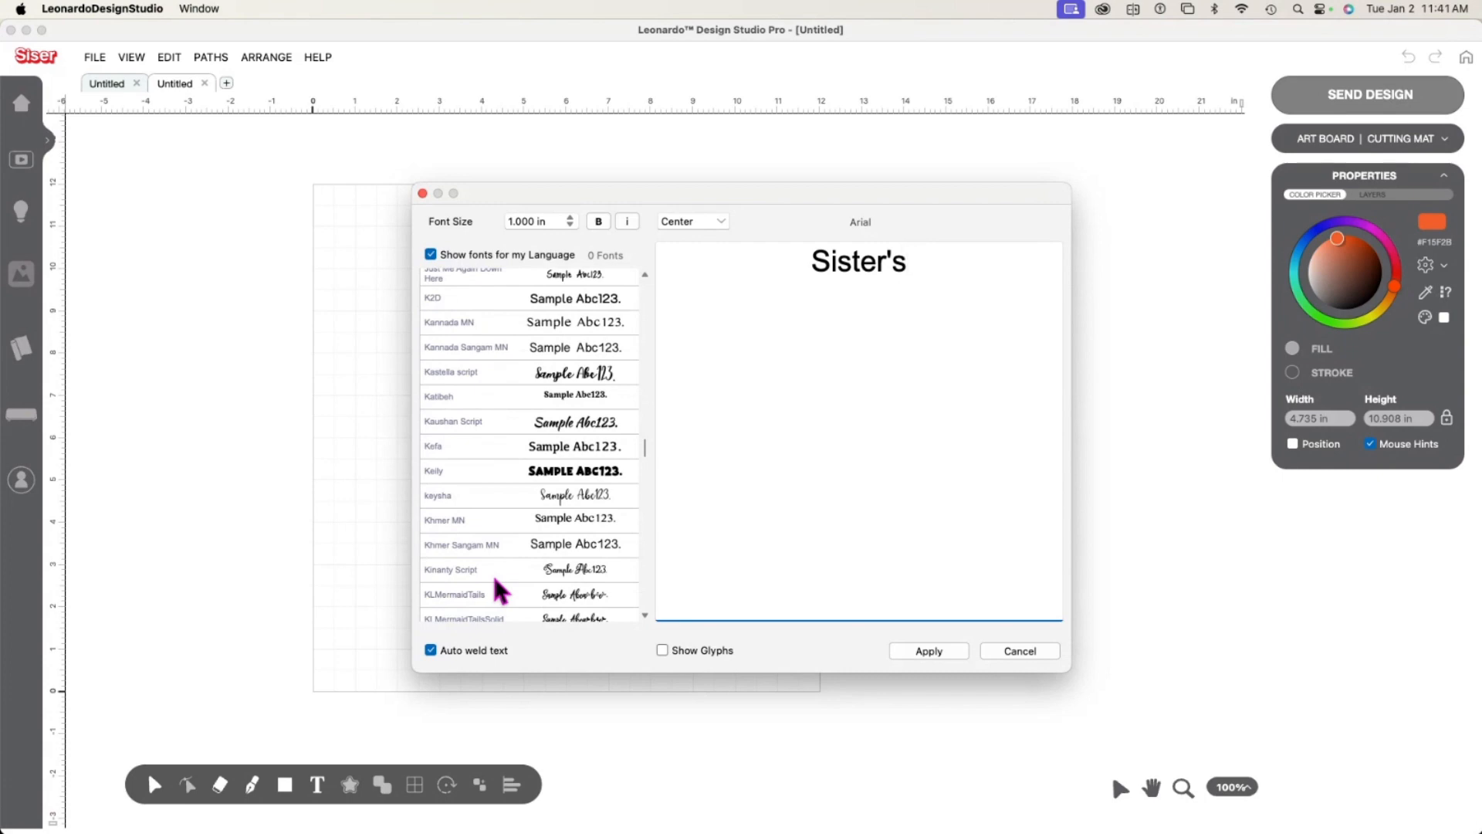
scroll(501, 592, "down", 15)
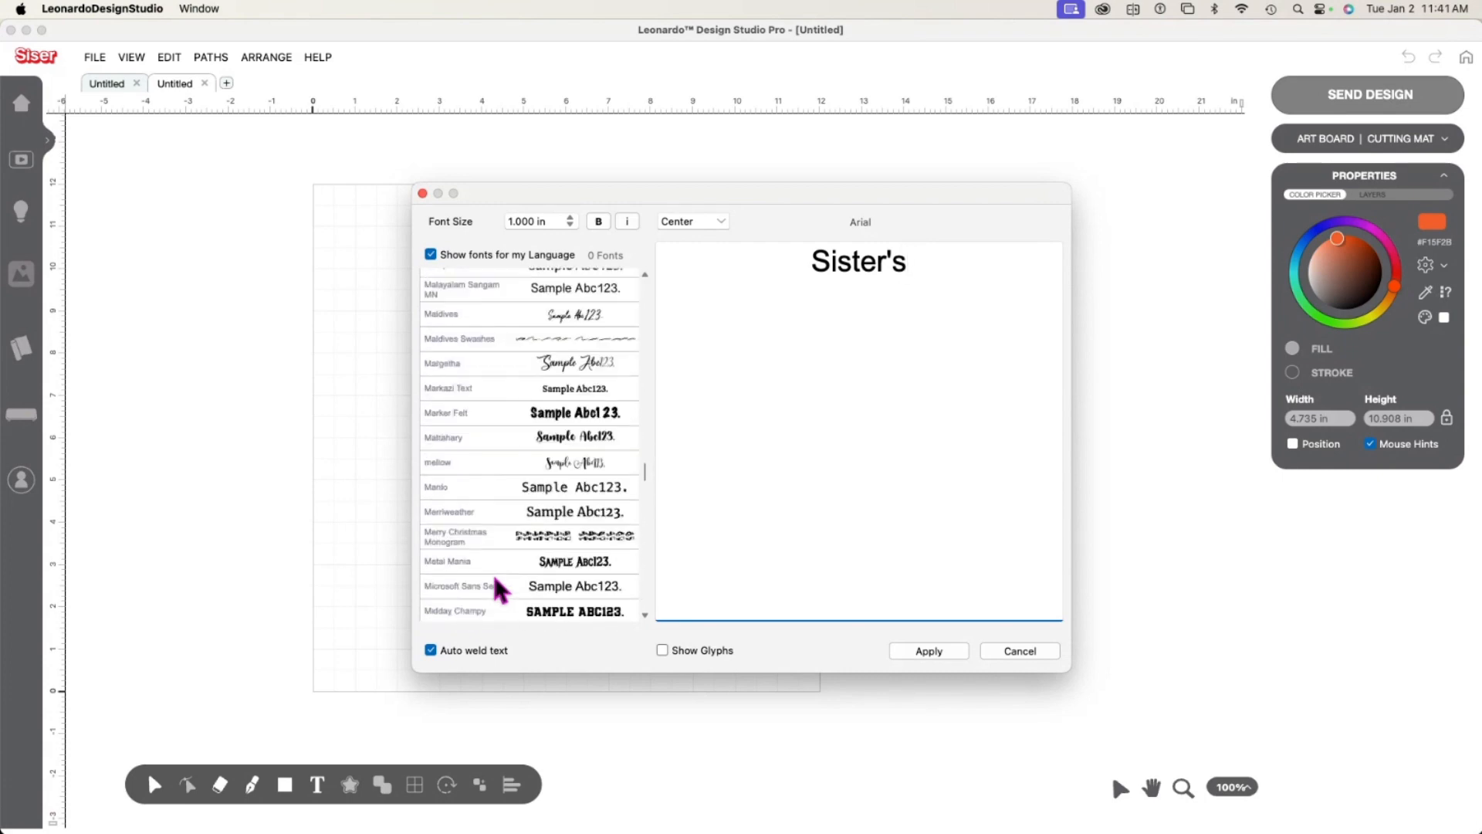
scroll(500, 593, "down", 15)
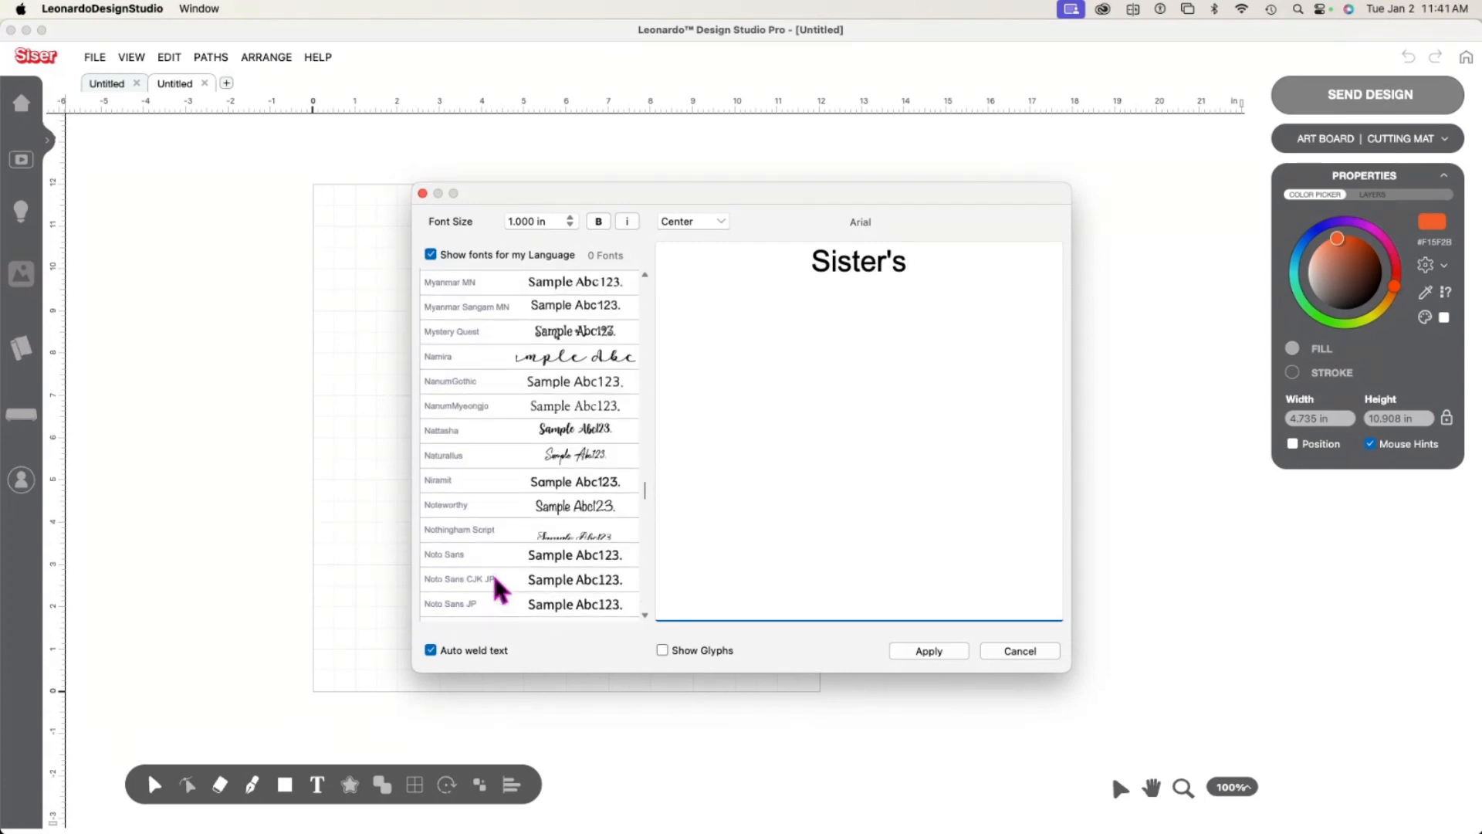
scroll(500, 593, "down", 15)
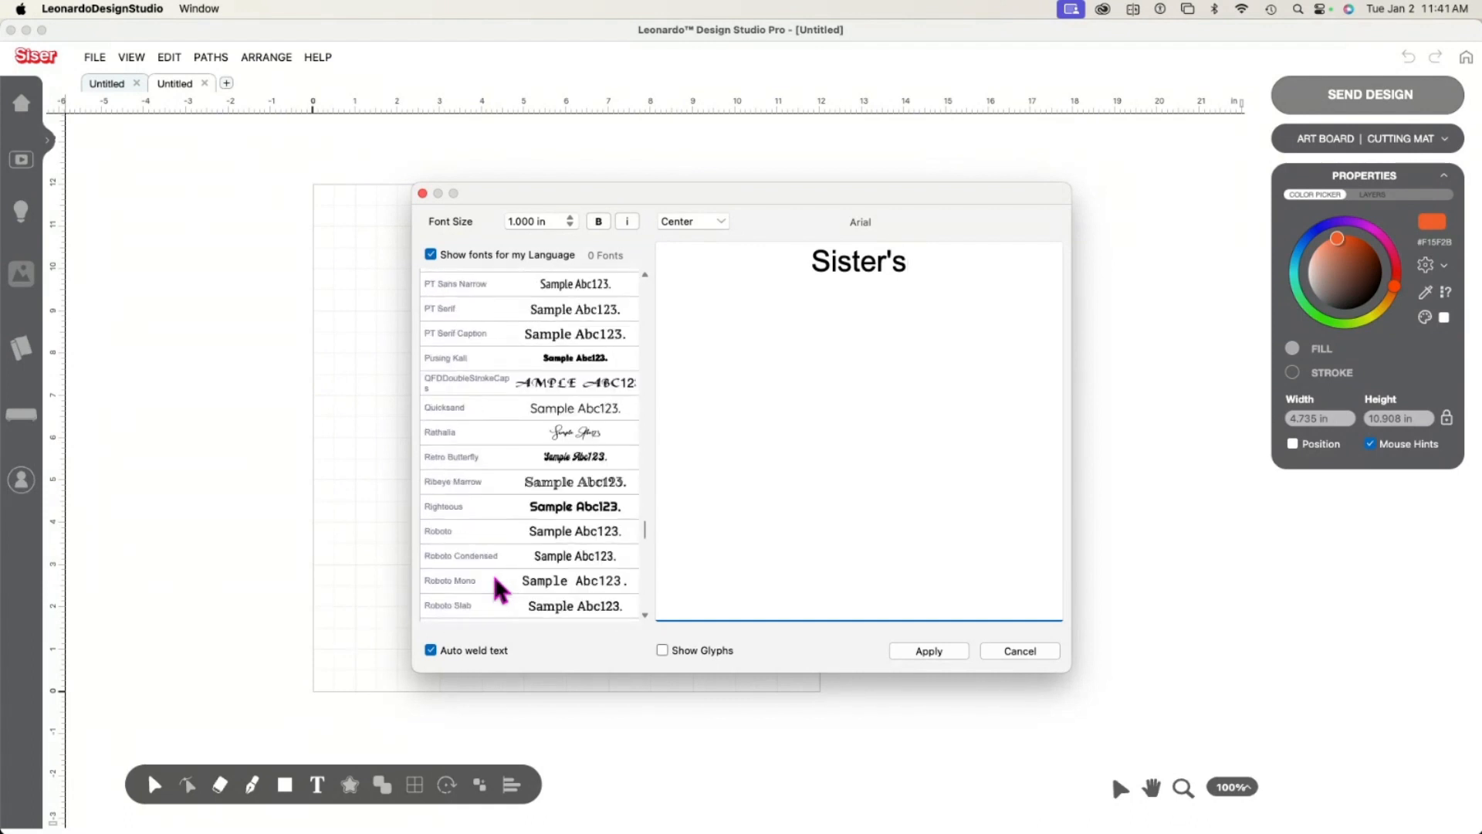
scroll(500, 593, "down", 5)
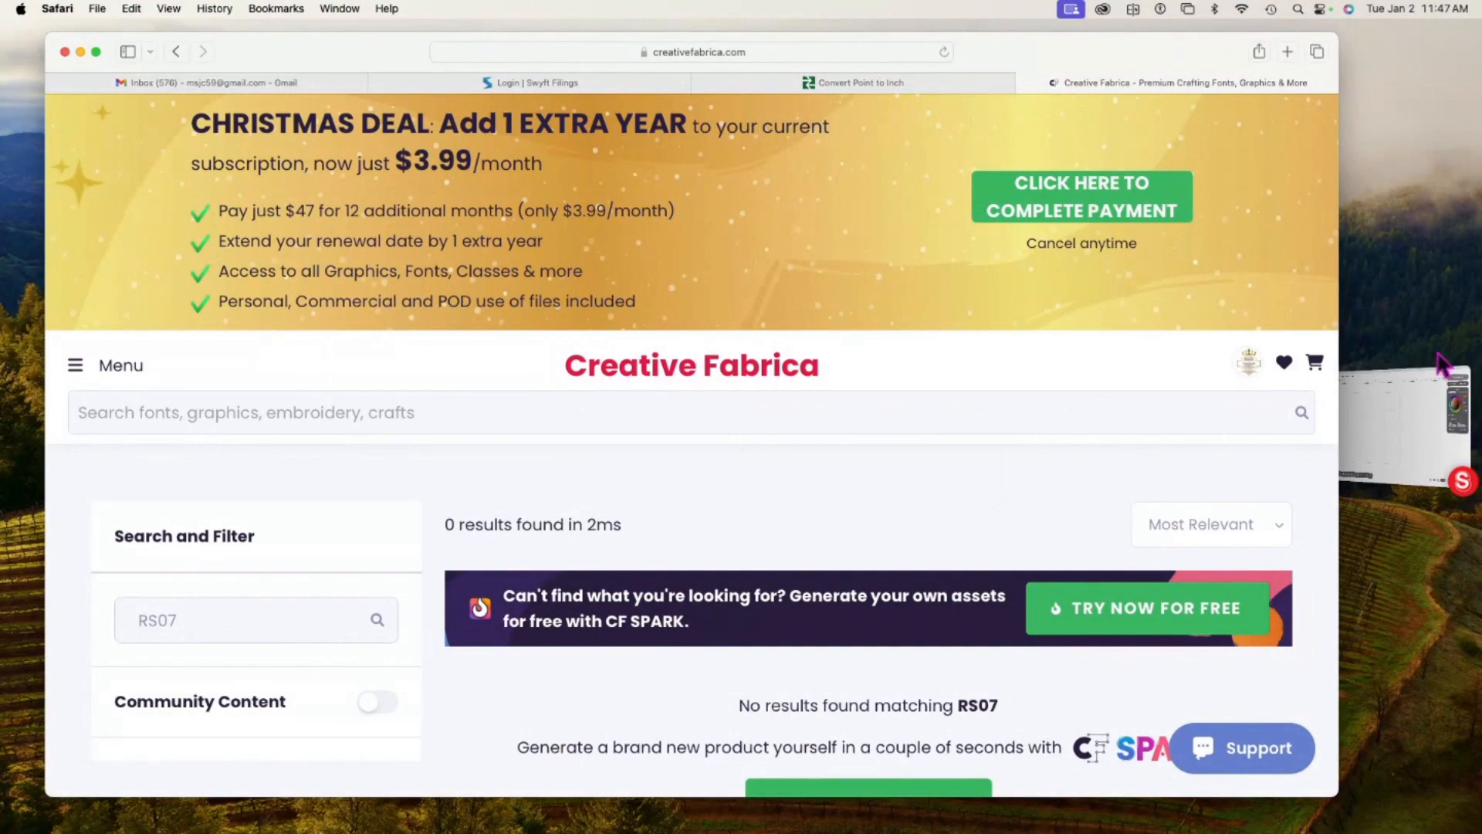
Switch to Leonardo Design Studio, preview the RS07-Forever font for new text, and close the text window without adding anything.
left_click(1364, 457)
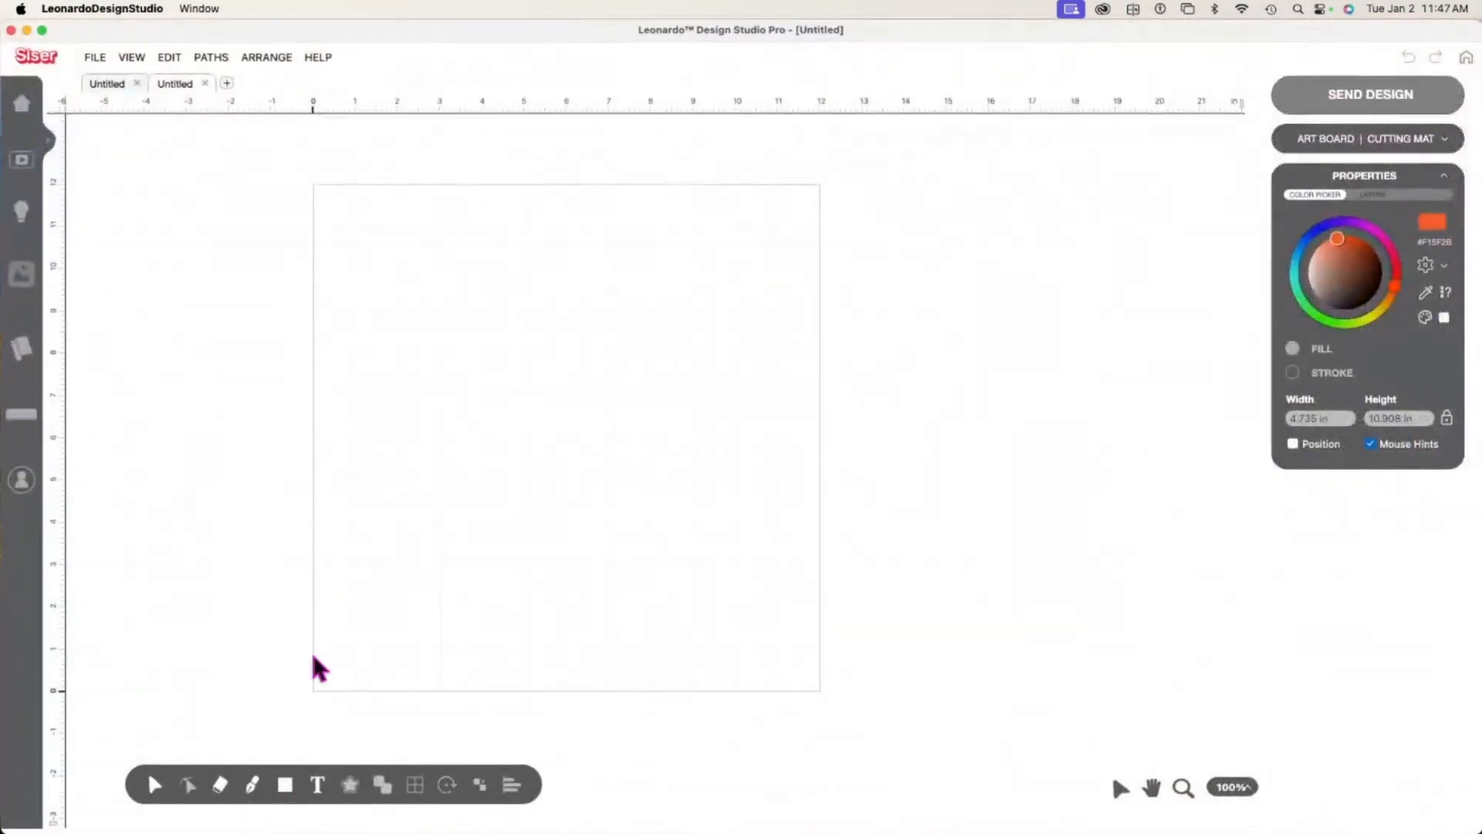
left_click(317, 789)
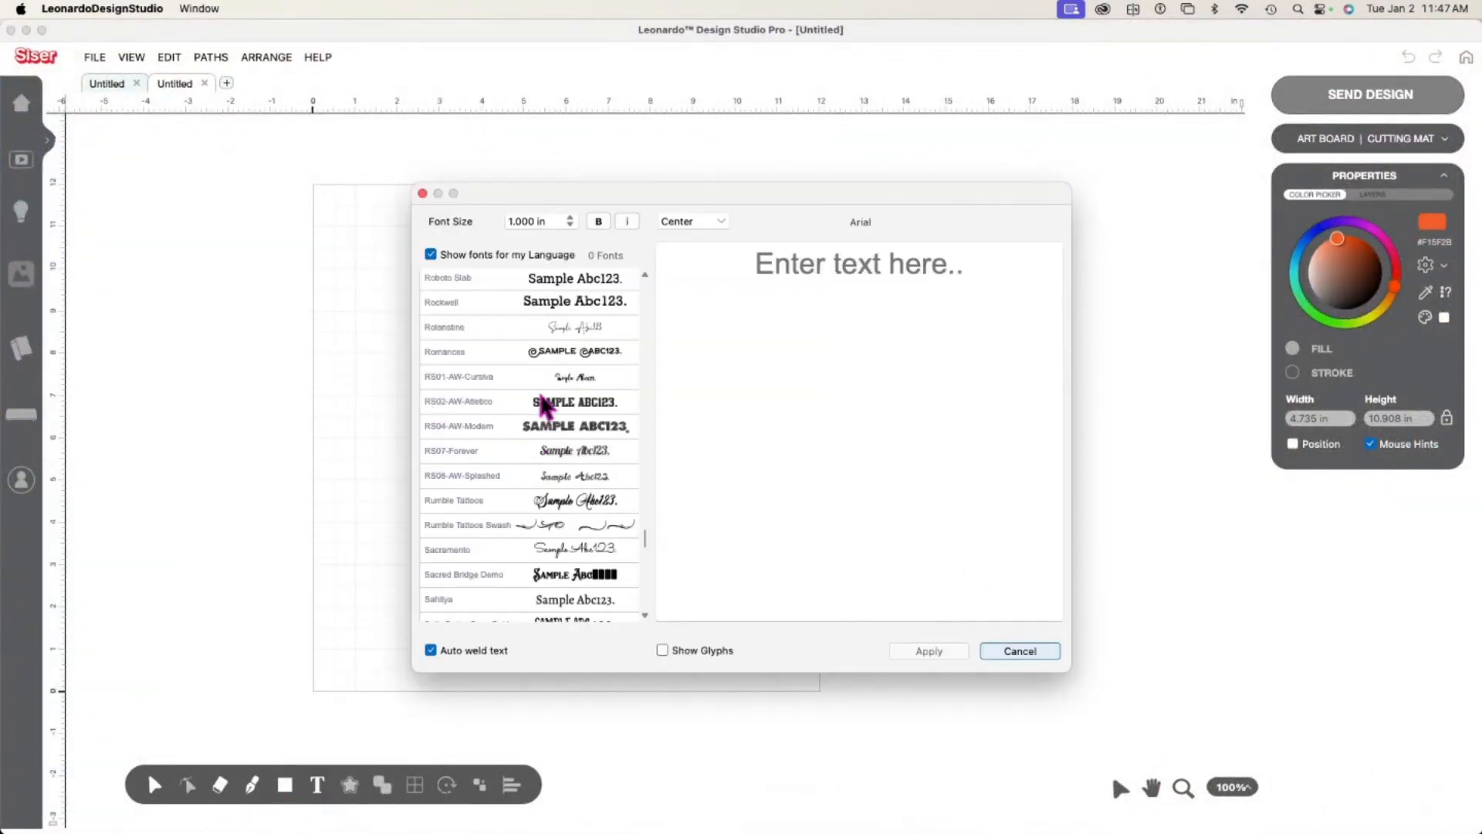
left_click(474, 459)
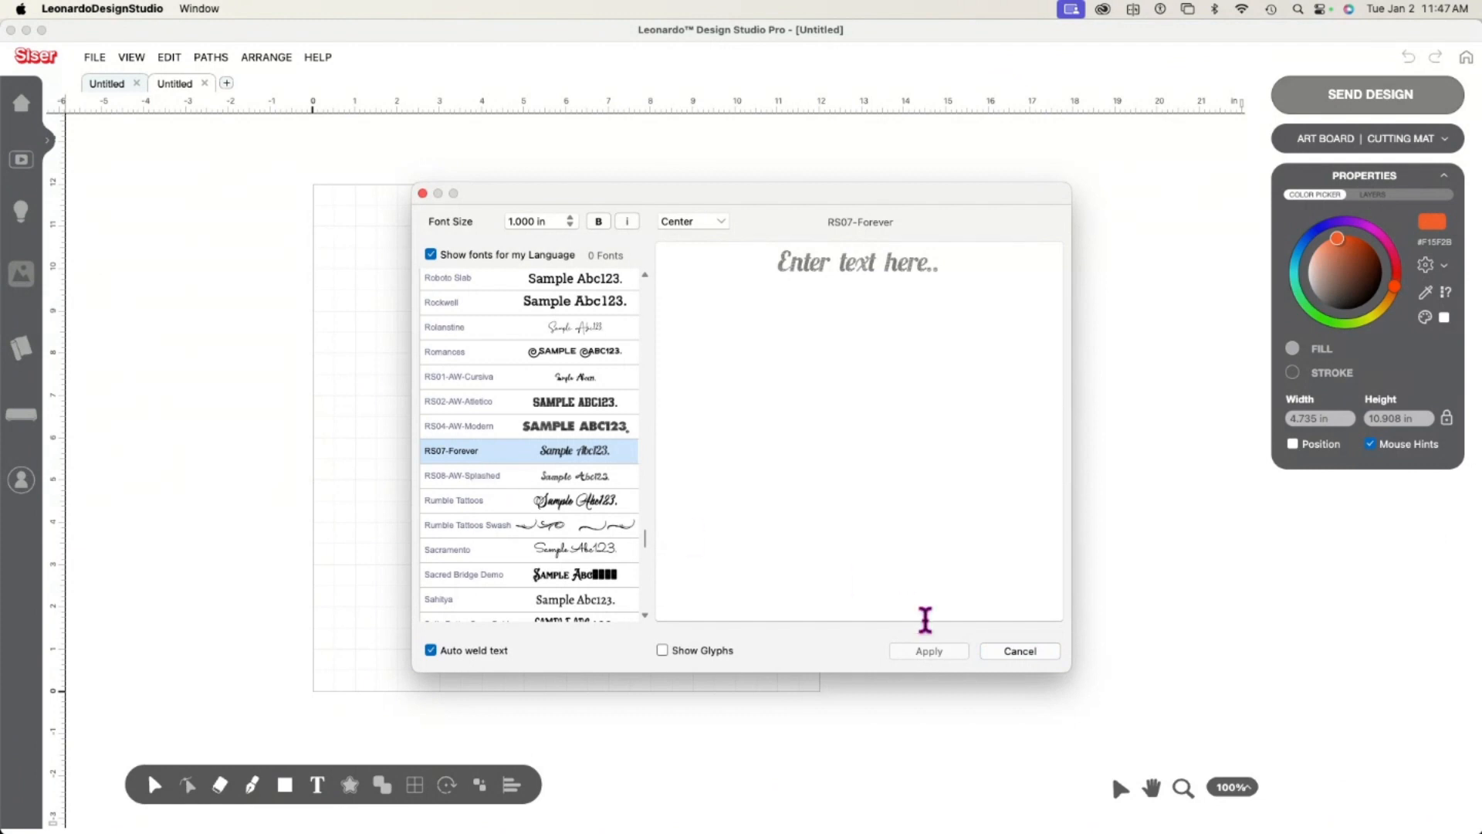
key("Escape")
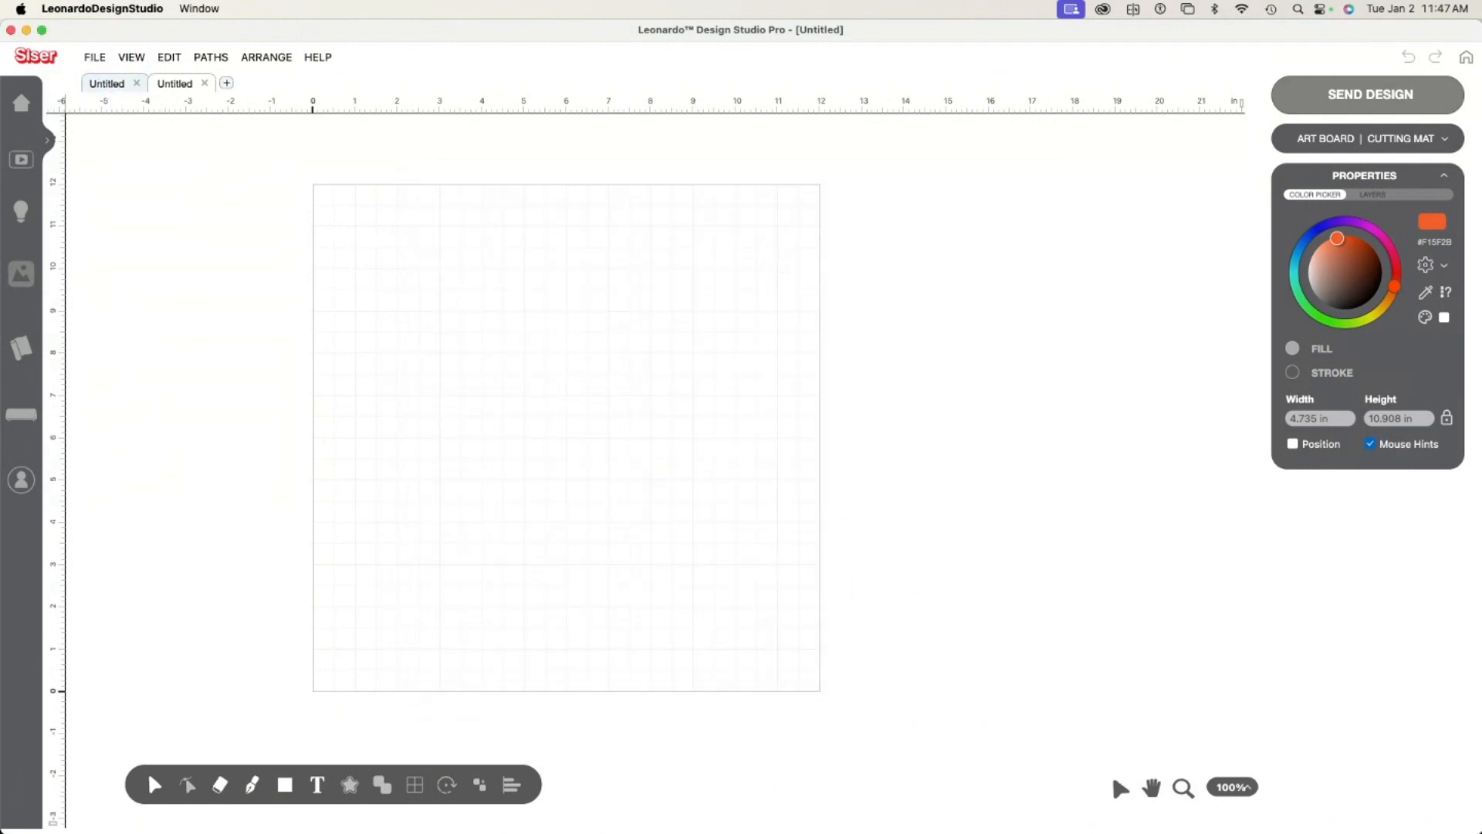
Switch to Safari, search Creative Fabrica for "Forever", and examine the size example of the Forever font by ArtWorks Designs.
left_click(26, 30)
left_click(1441, 359)
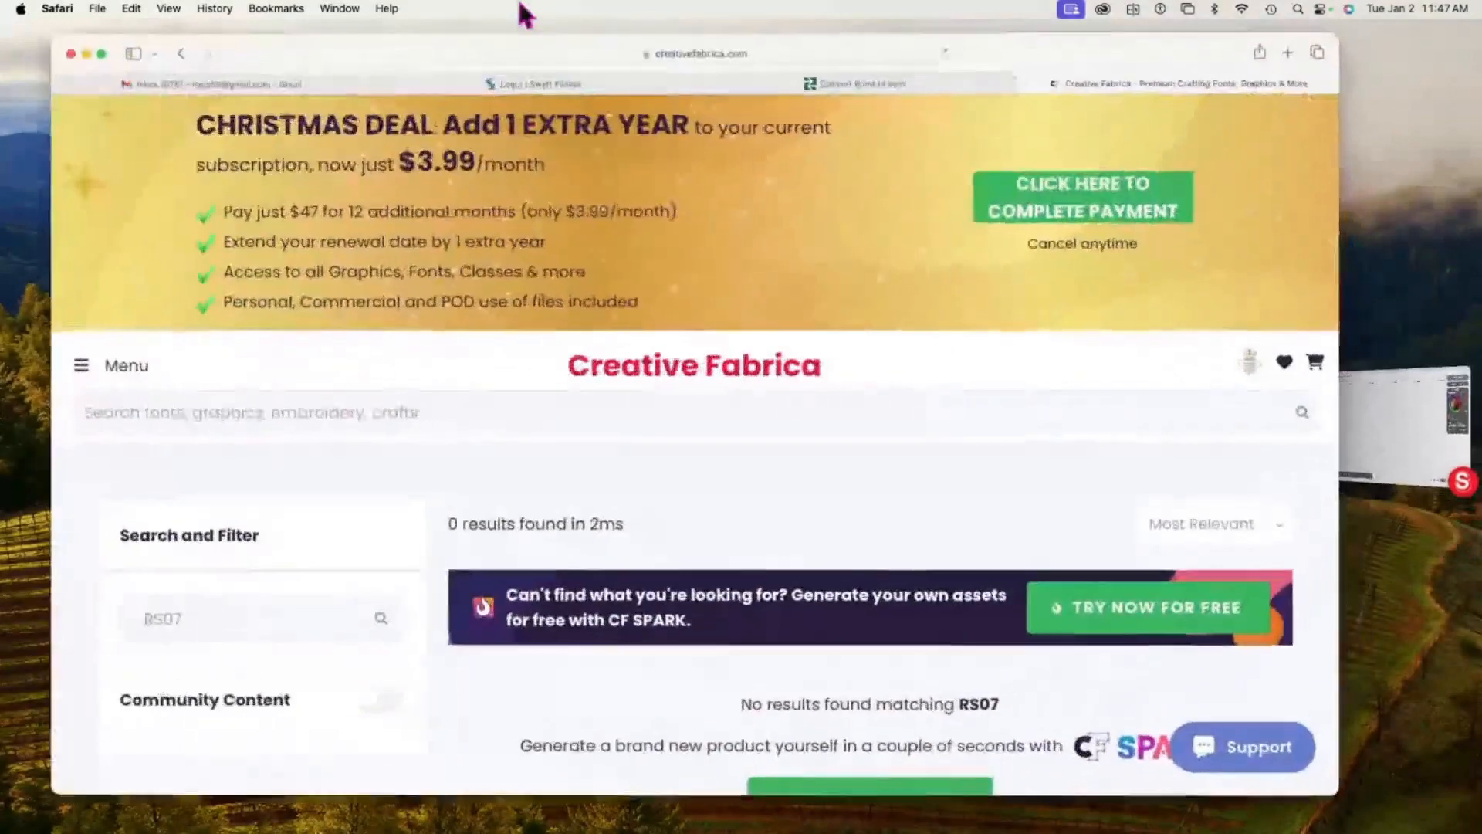
left_click(302, 409)
type("Fo")
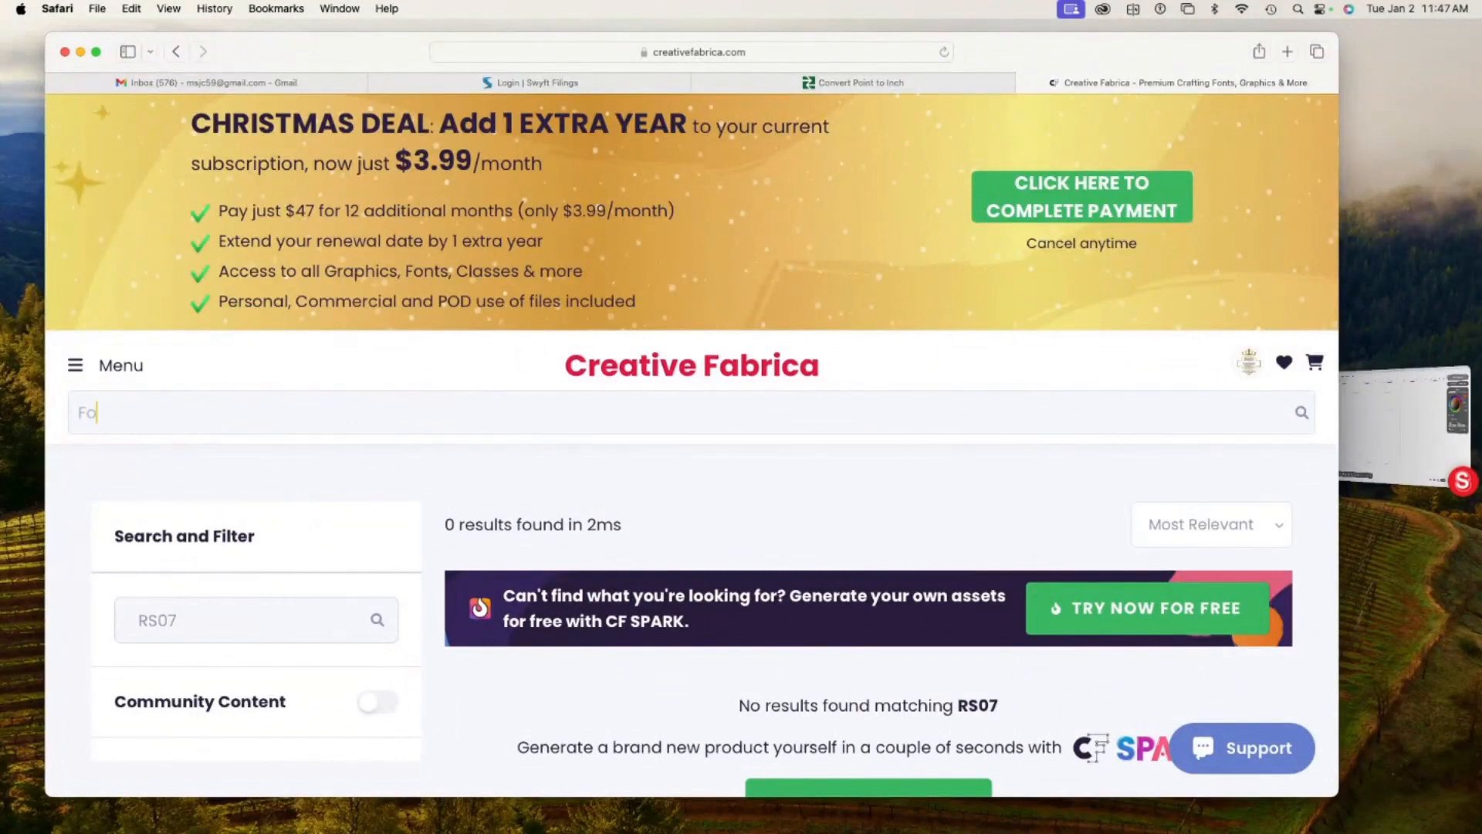
type("rever")
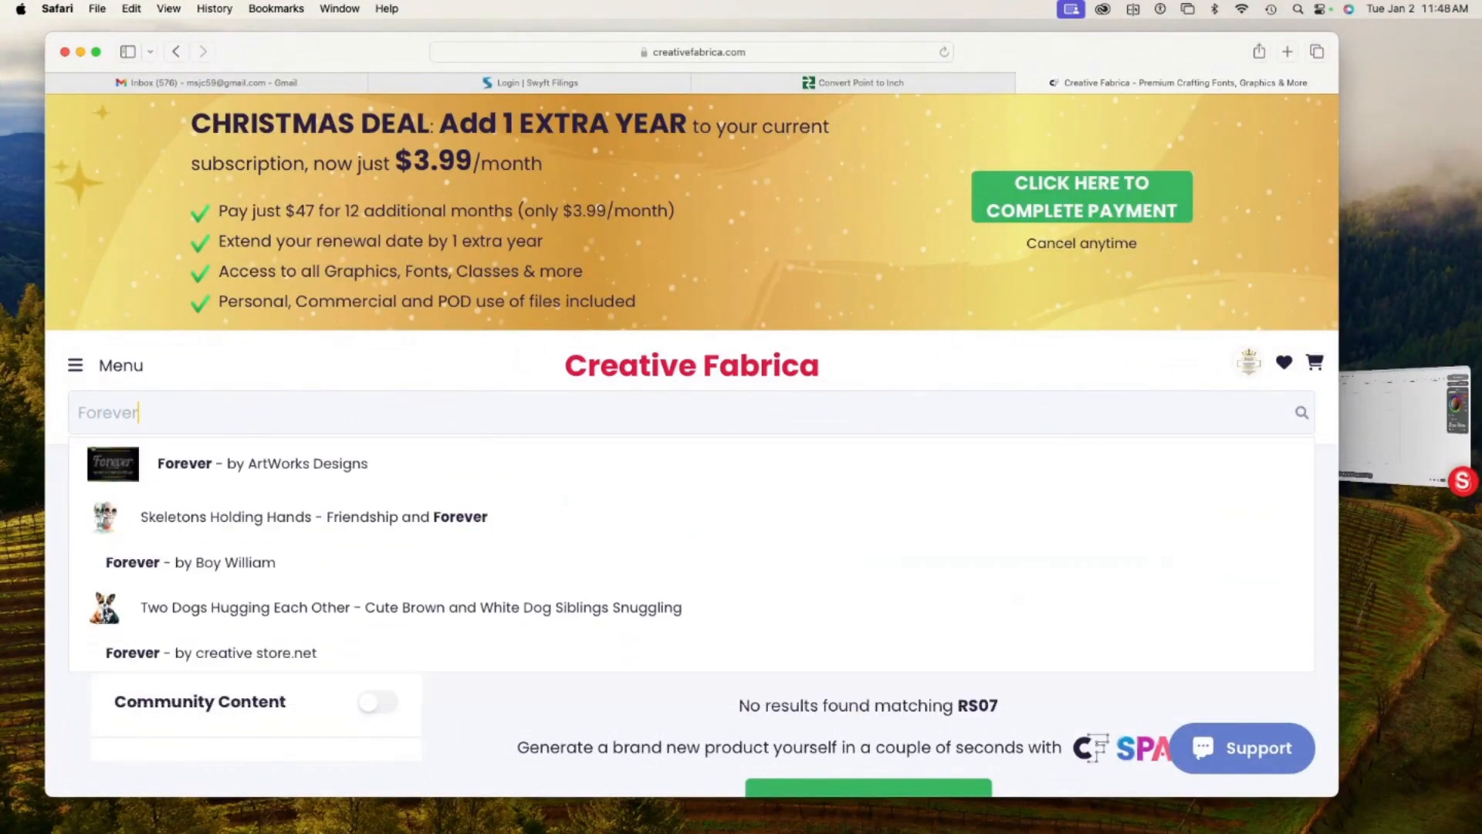
left_click(124, 472)
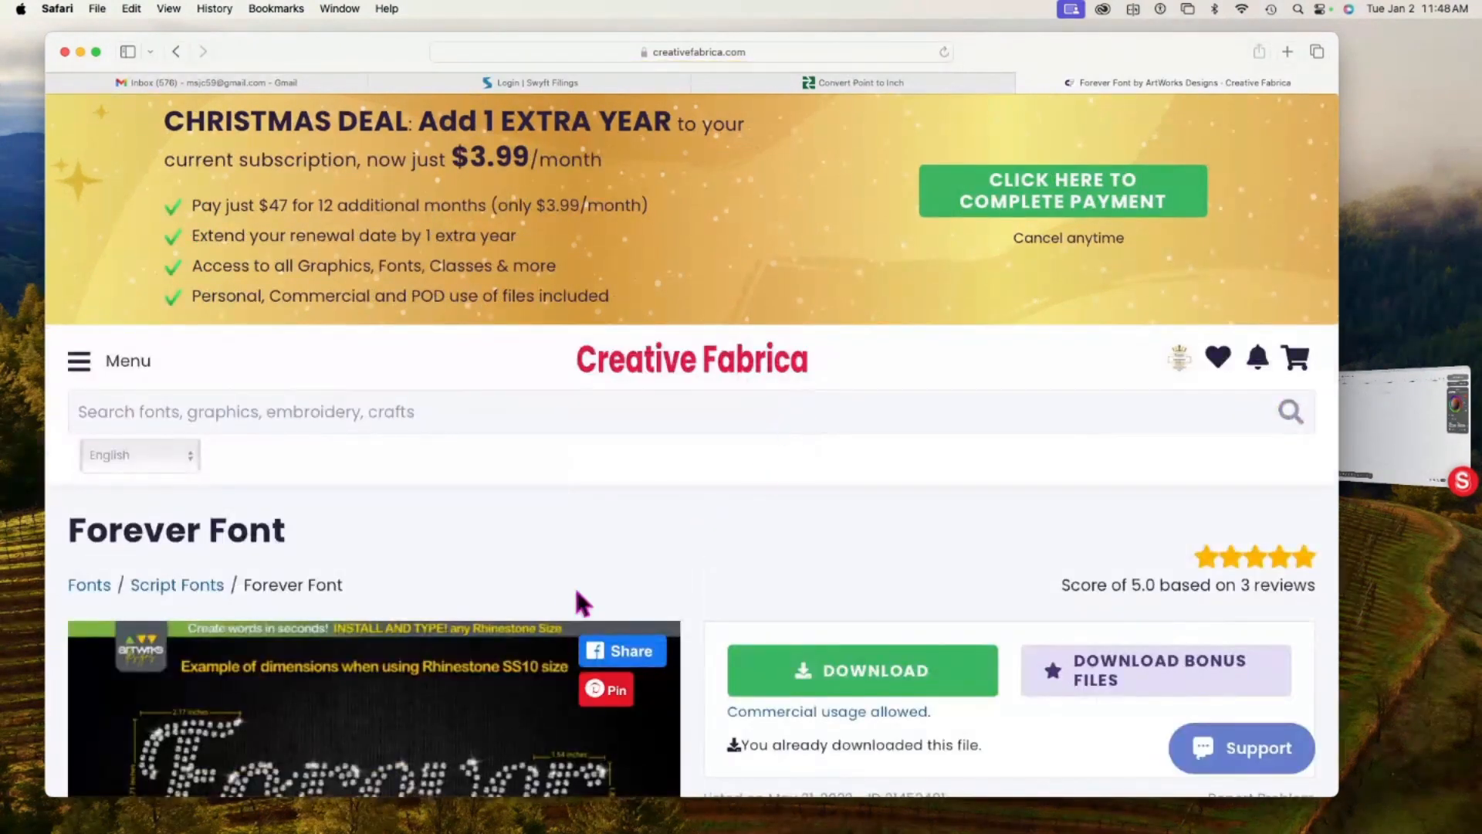
scroll(578, 594, "down", 5)
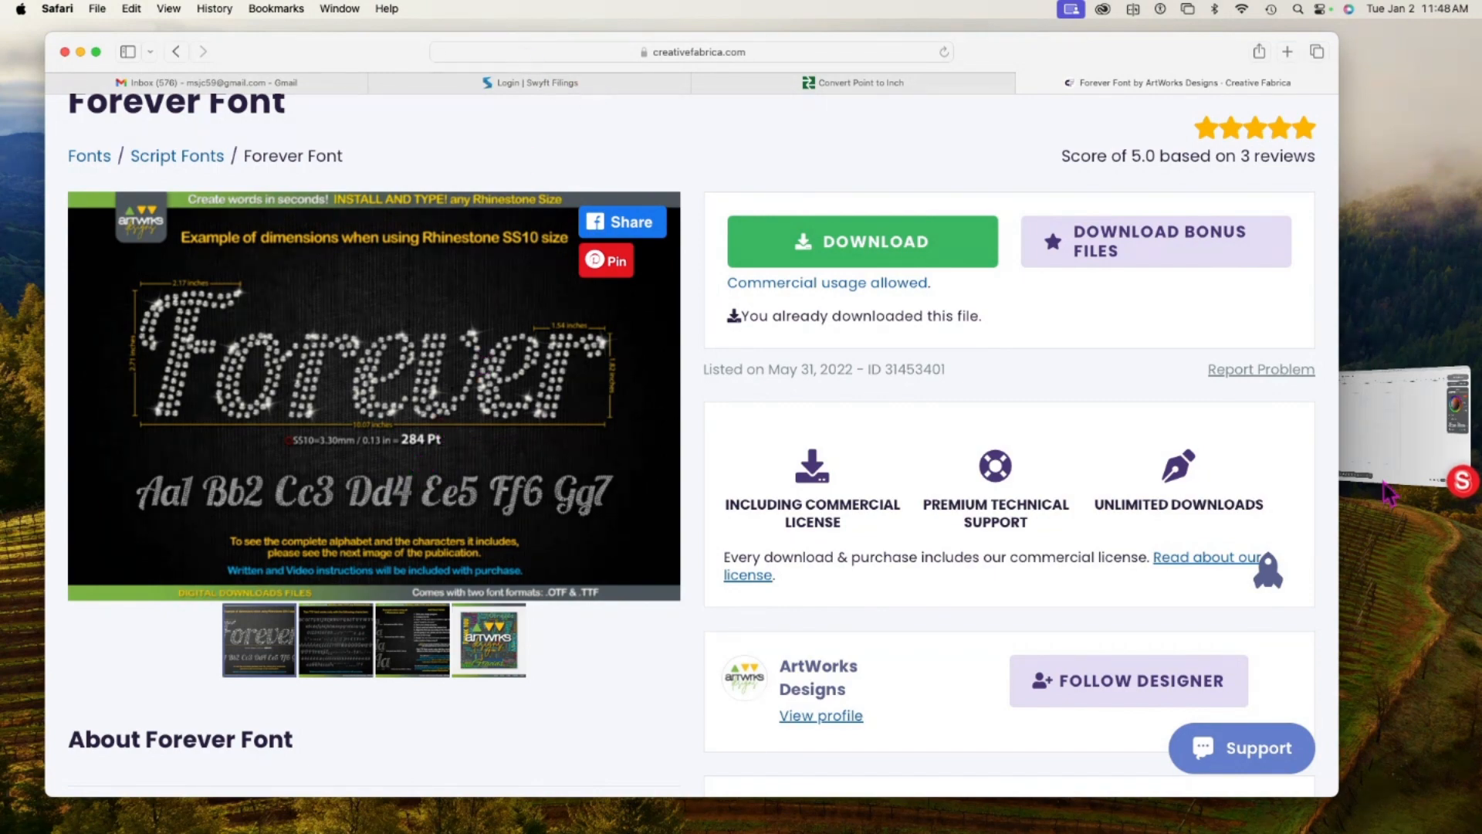
left_click(1389, 448)
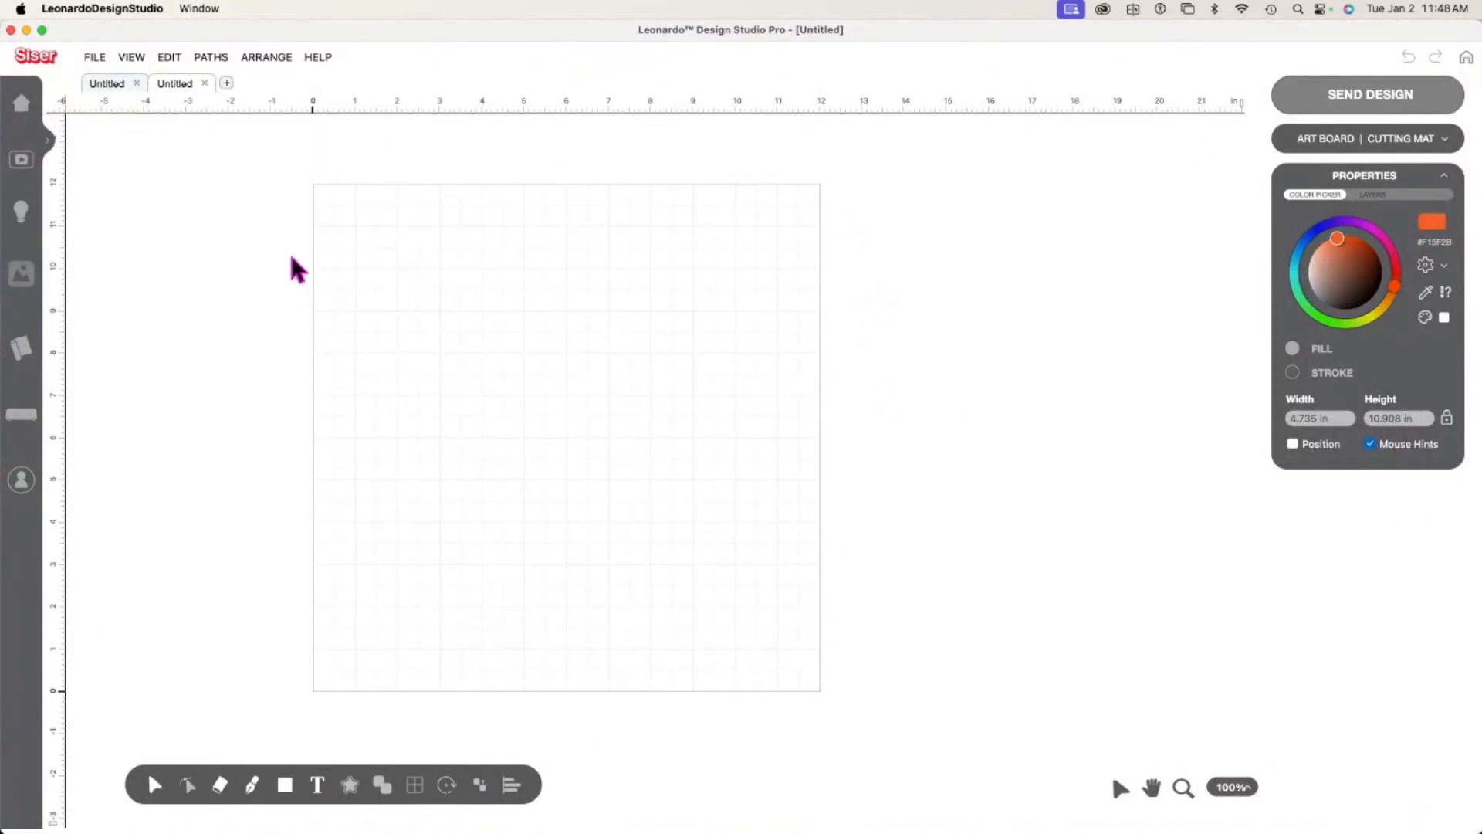
left_click(318, 785)
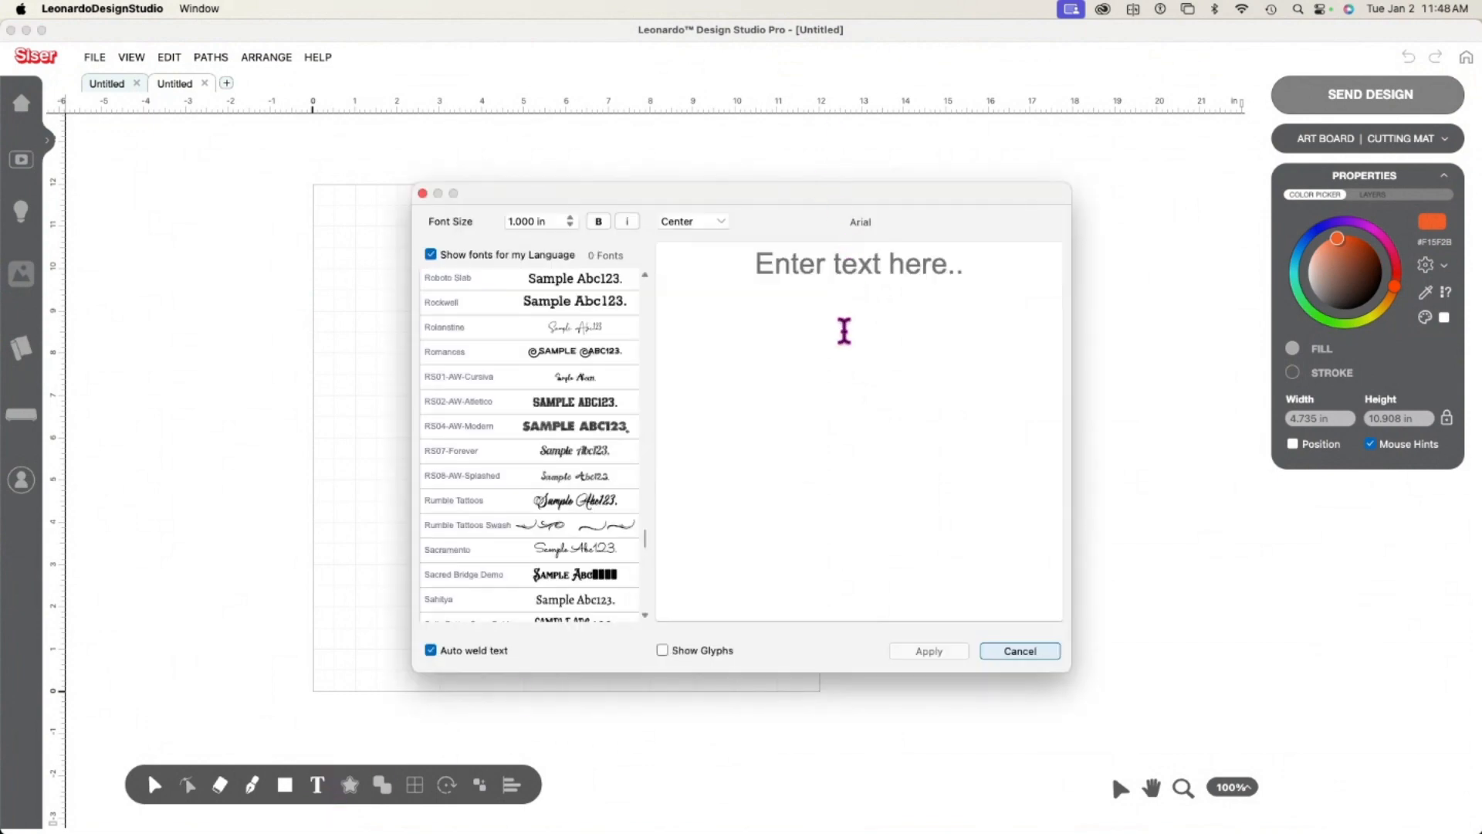
left_click(768, 270)
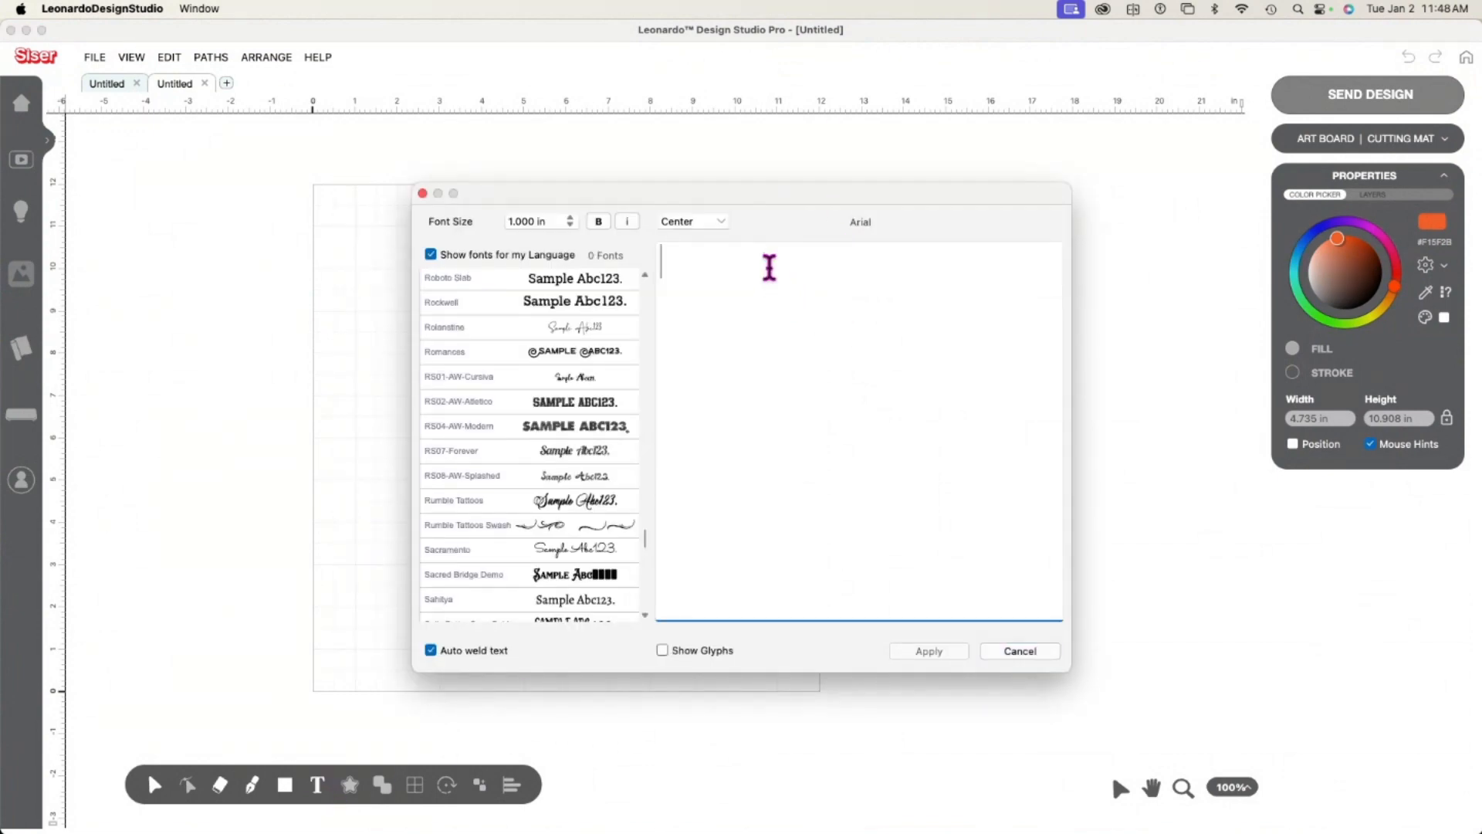
type("Sister's")
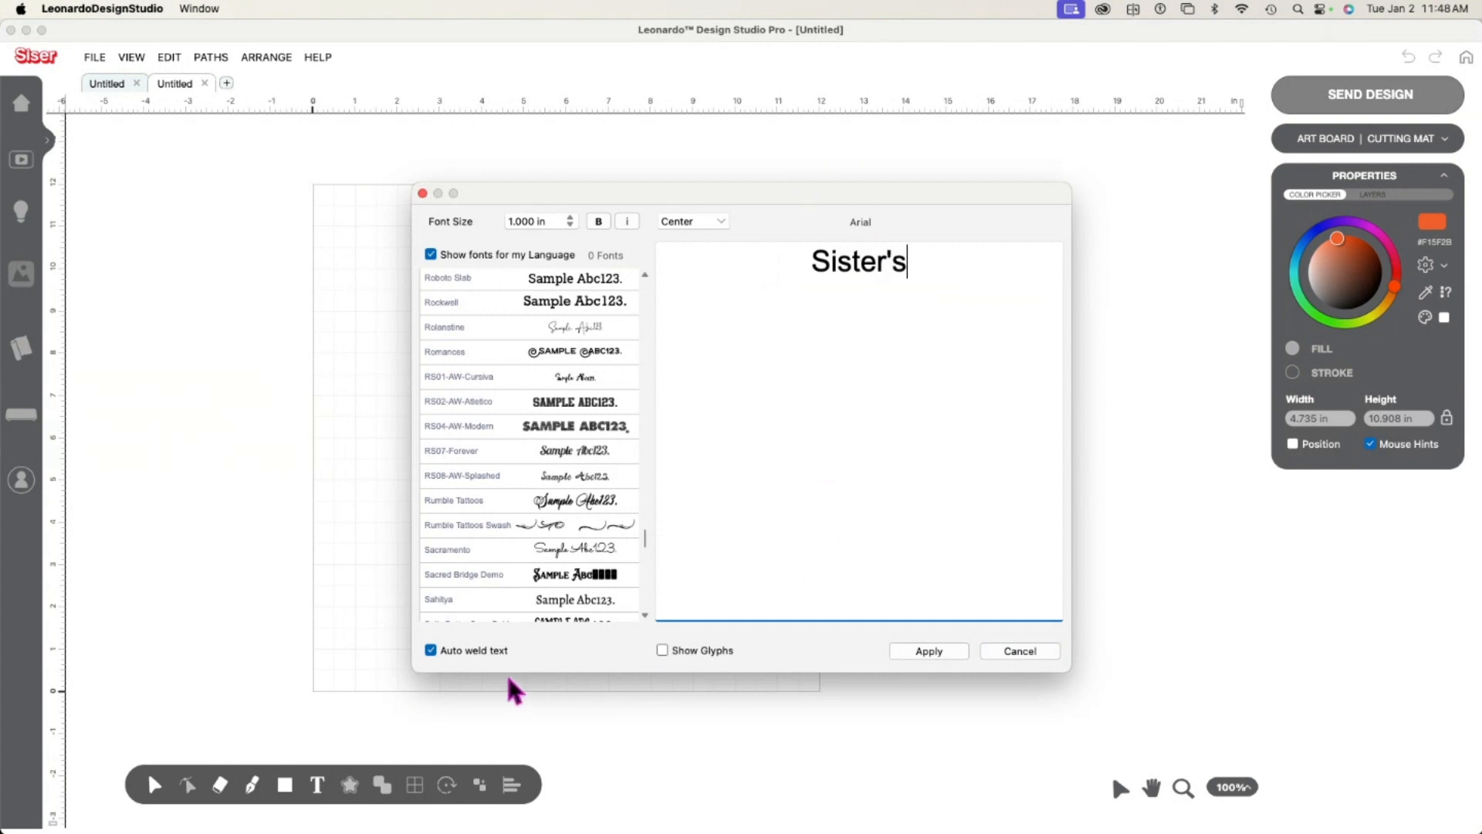
left_click(464, 455)
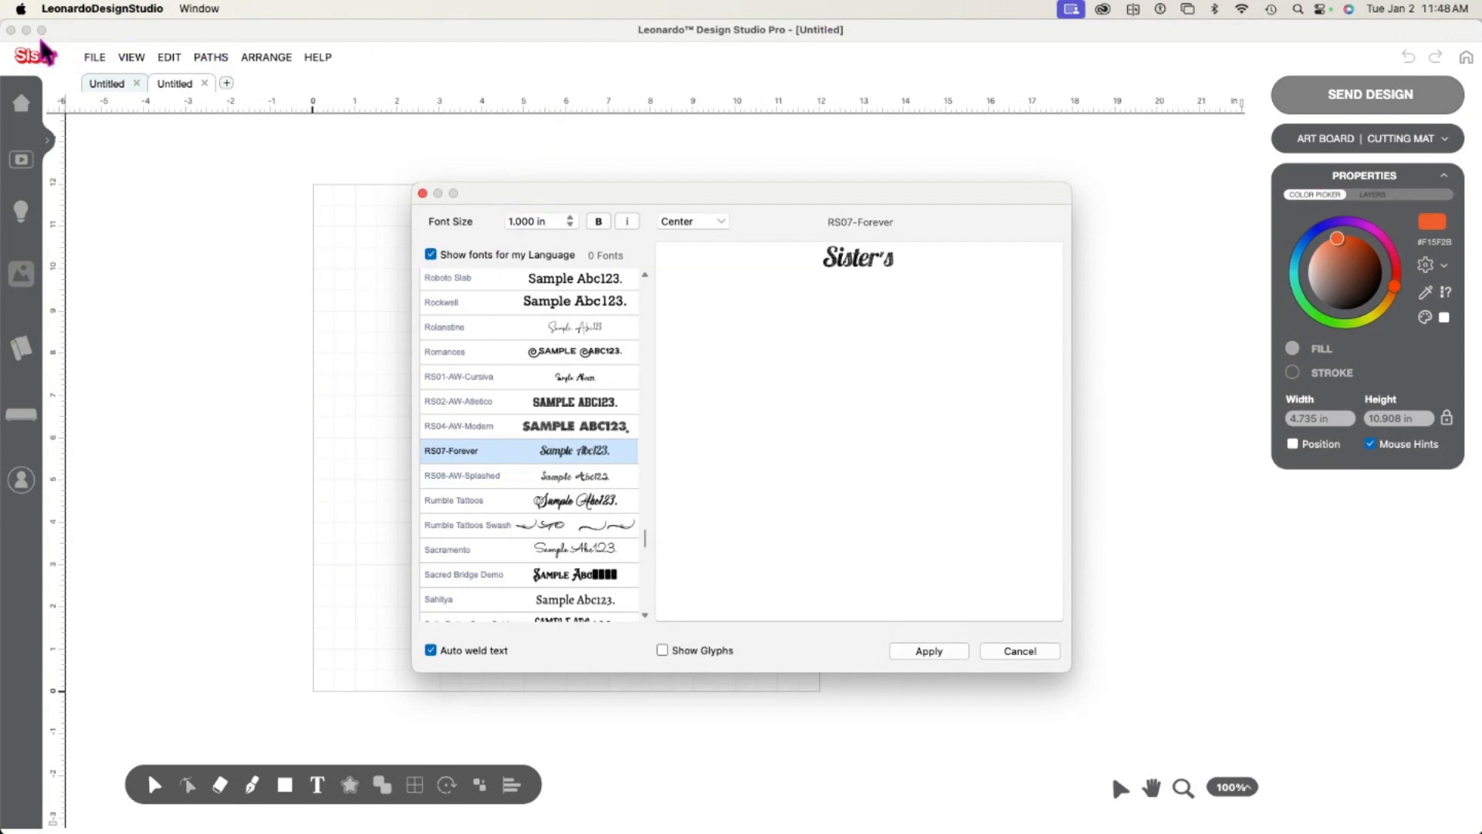
left_click(1000, 656)
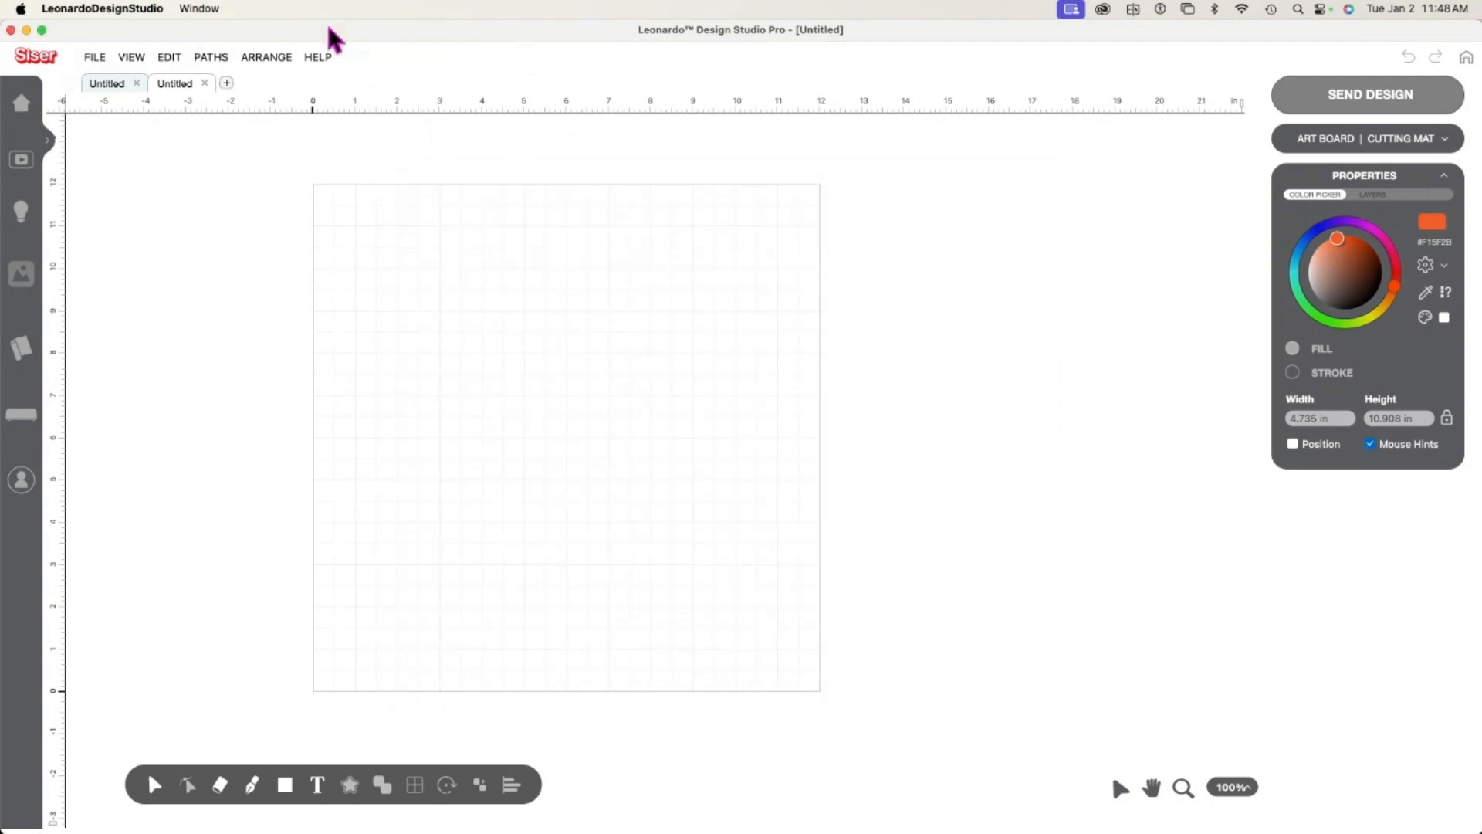
Switch to Safari and convert 284 points to inches on the UnitConverters.net page.
left_click(26, 30)
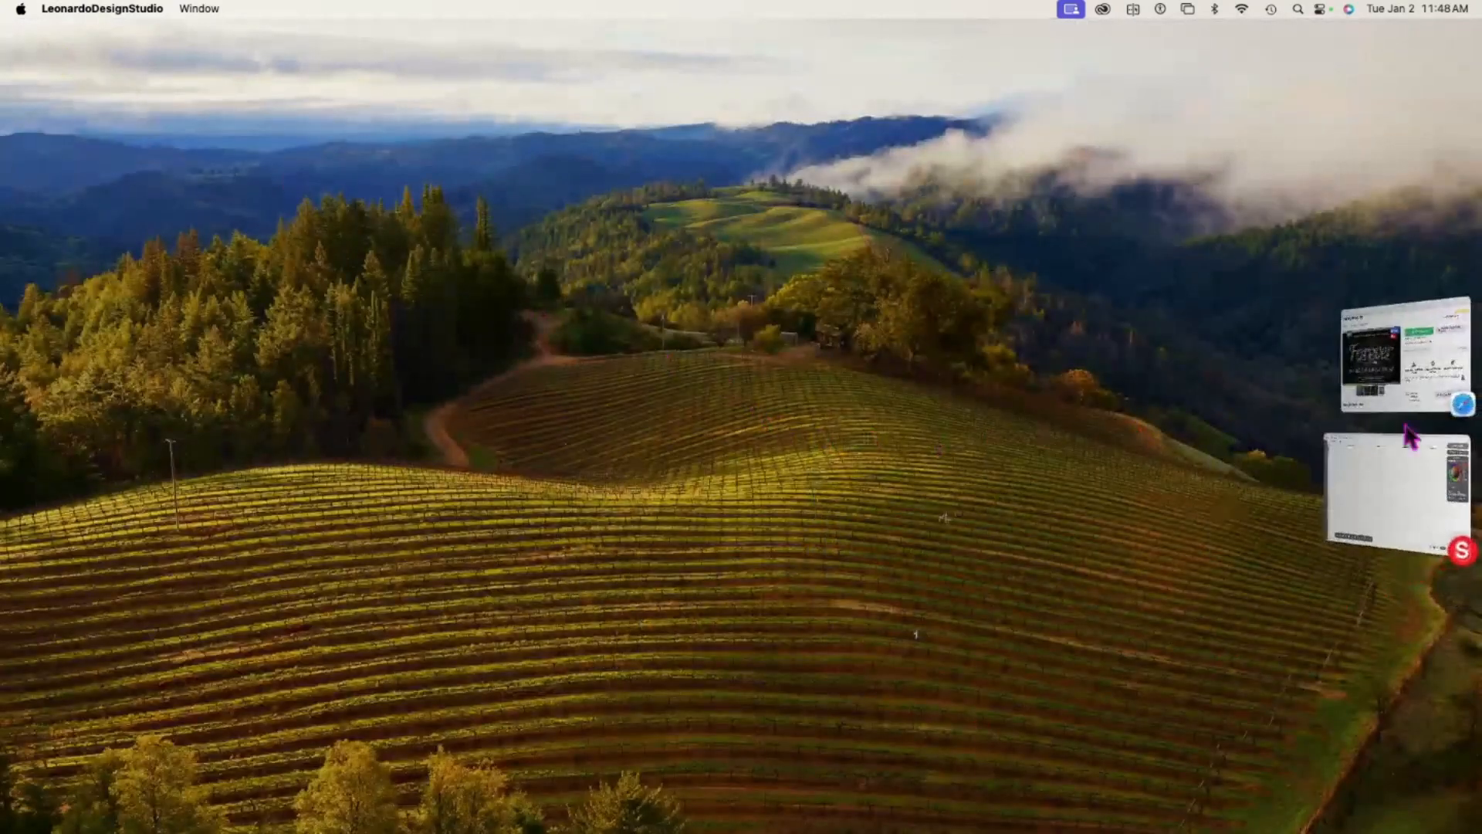
left_click(1401, 355)
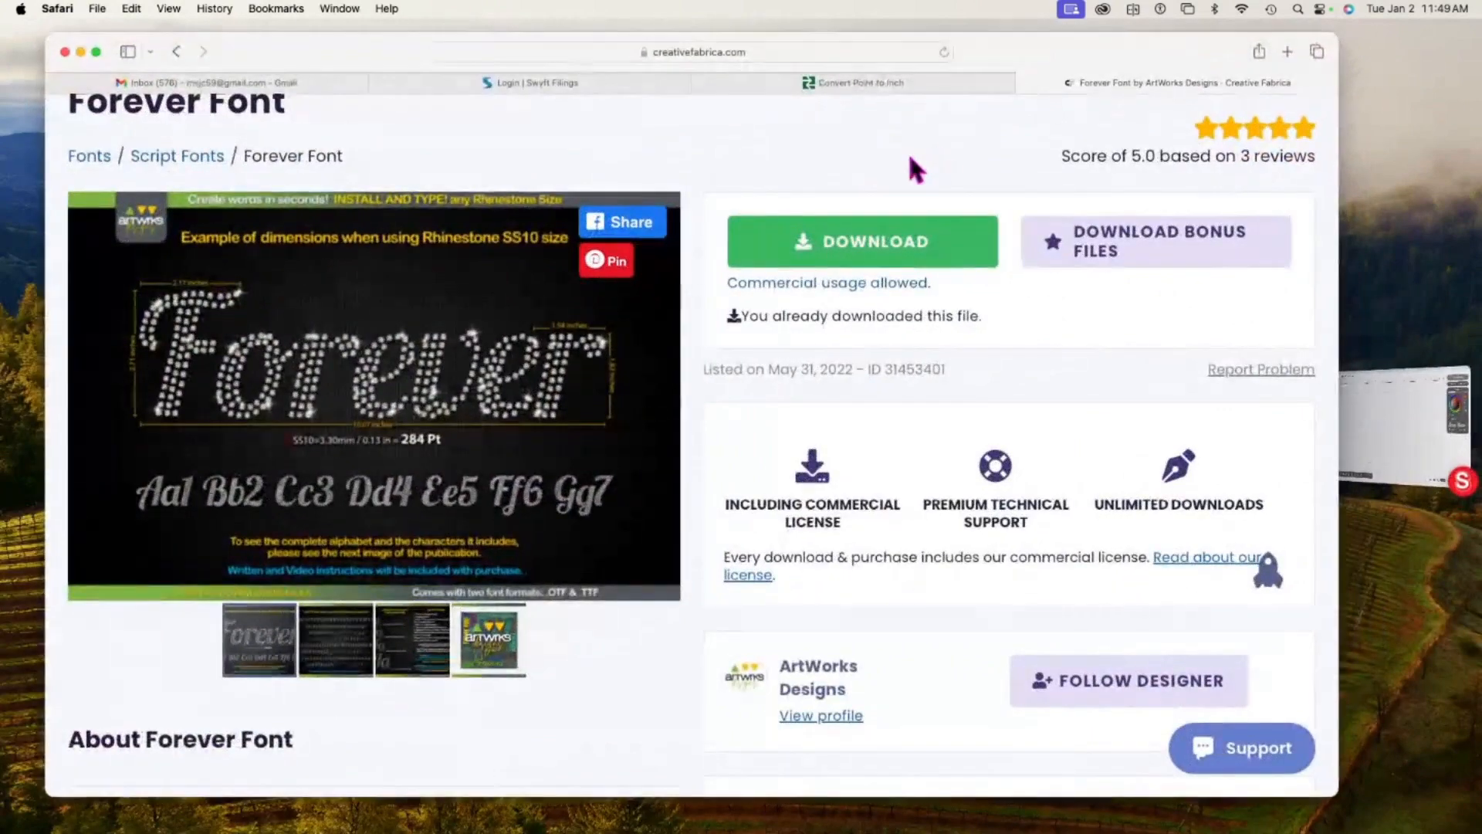
left_click(806, 83)
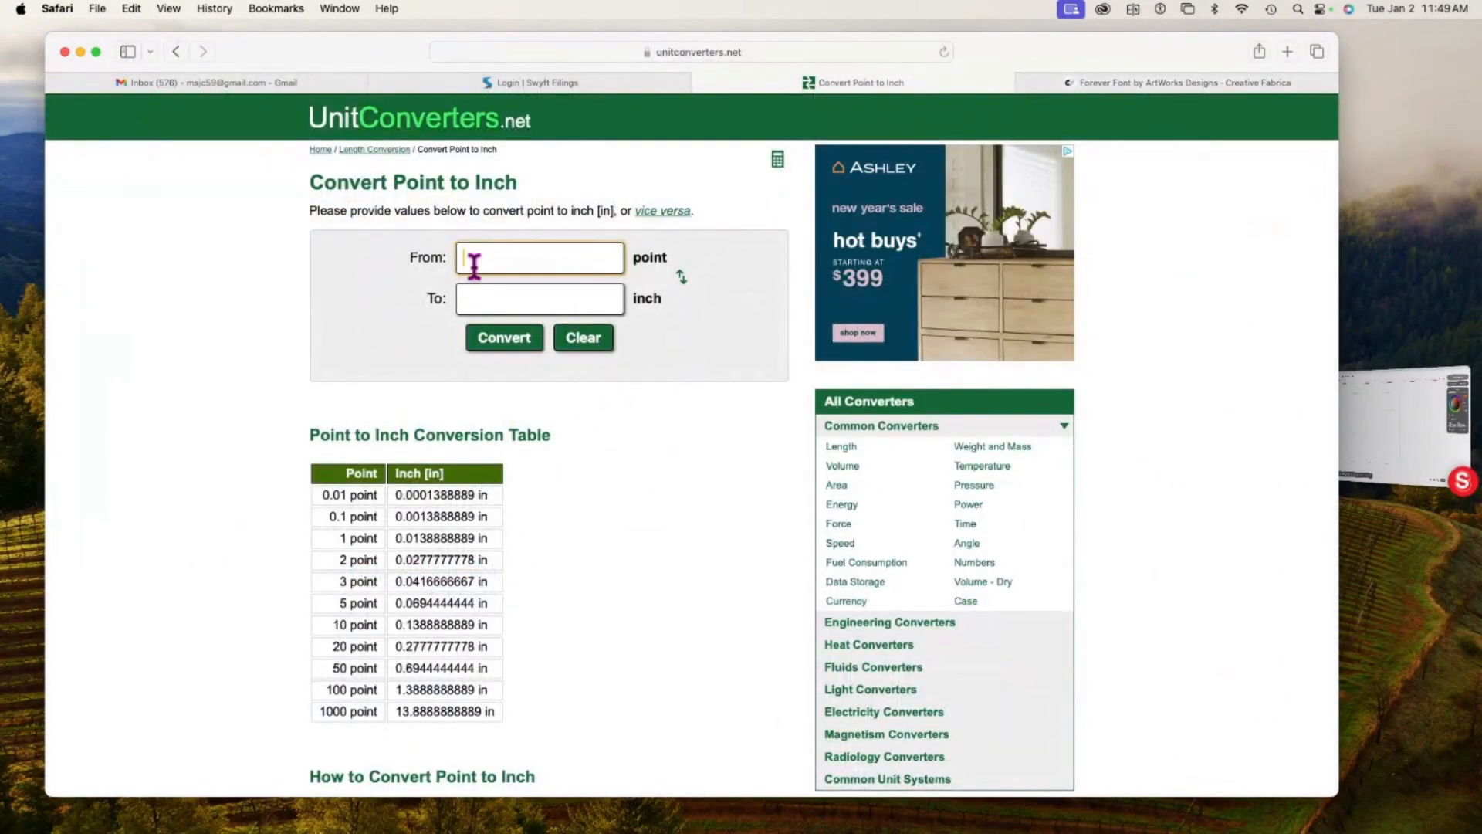
type("284")
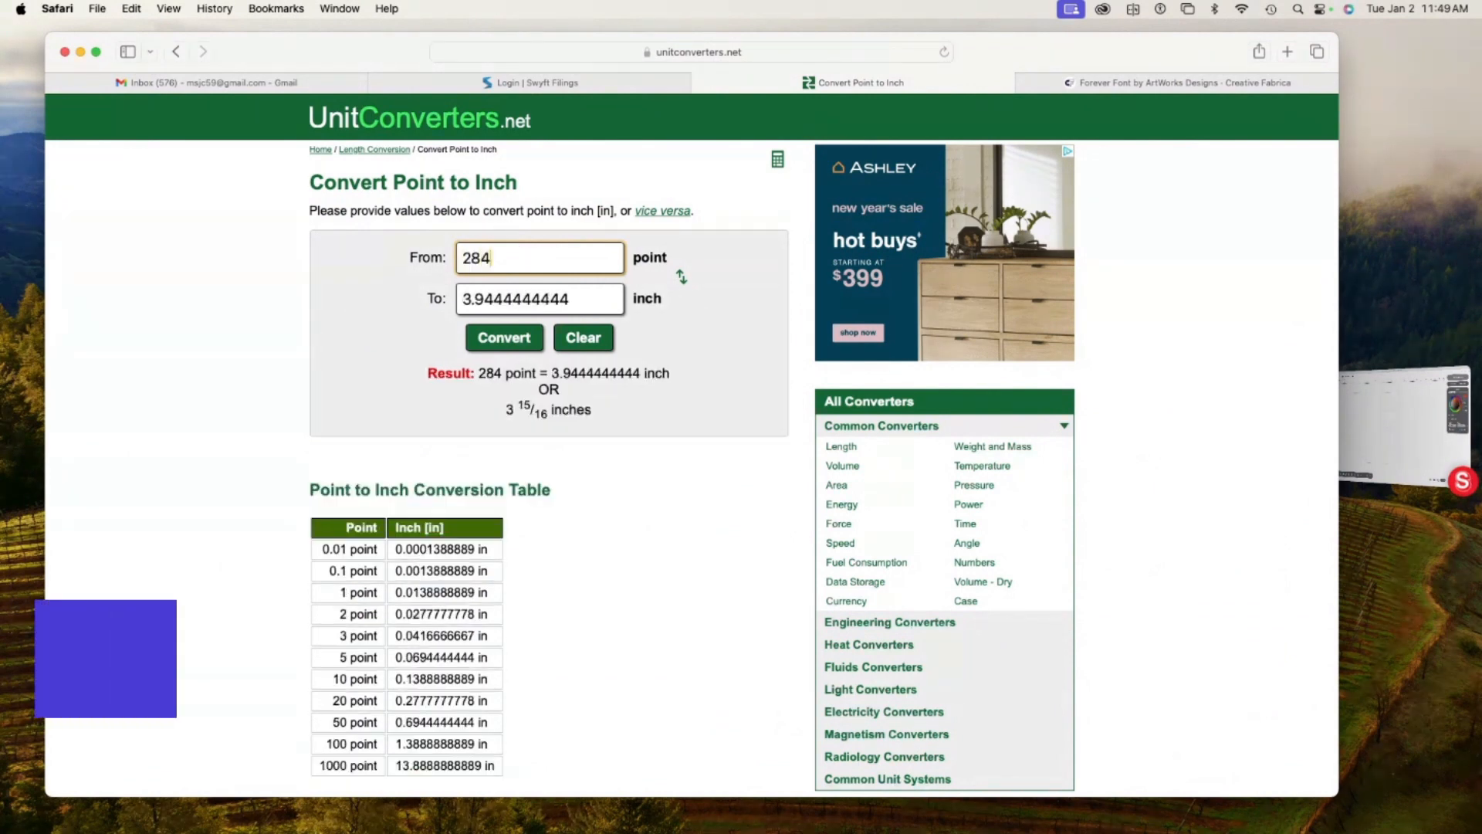
key("Tab")
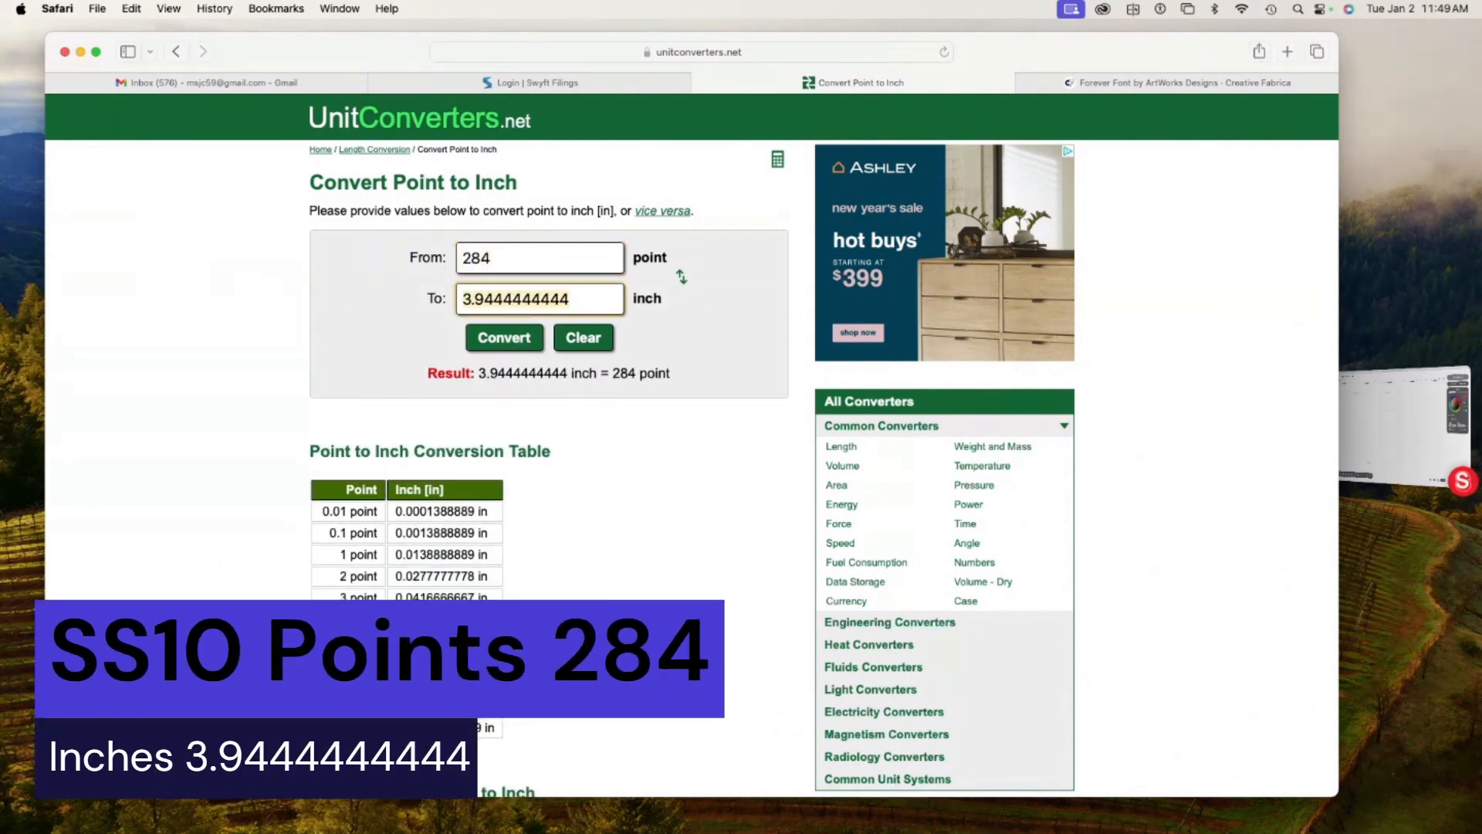
left_click(502, 339)
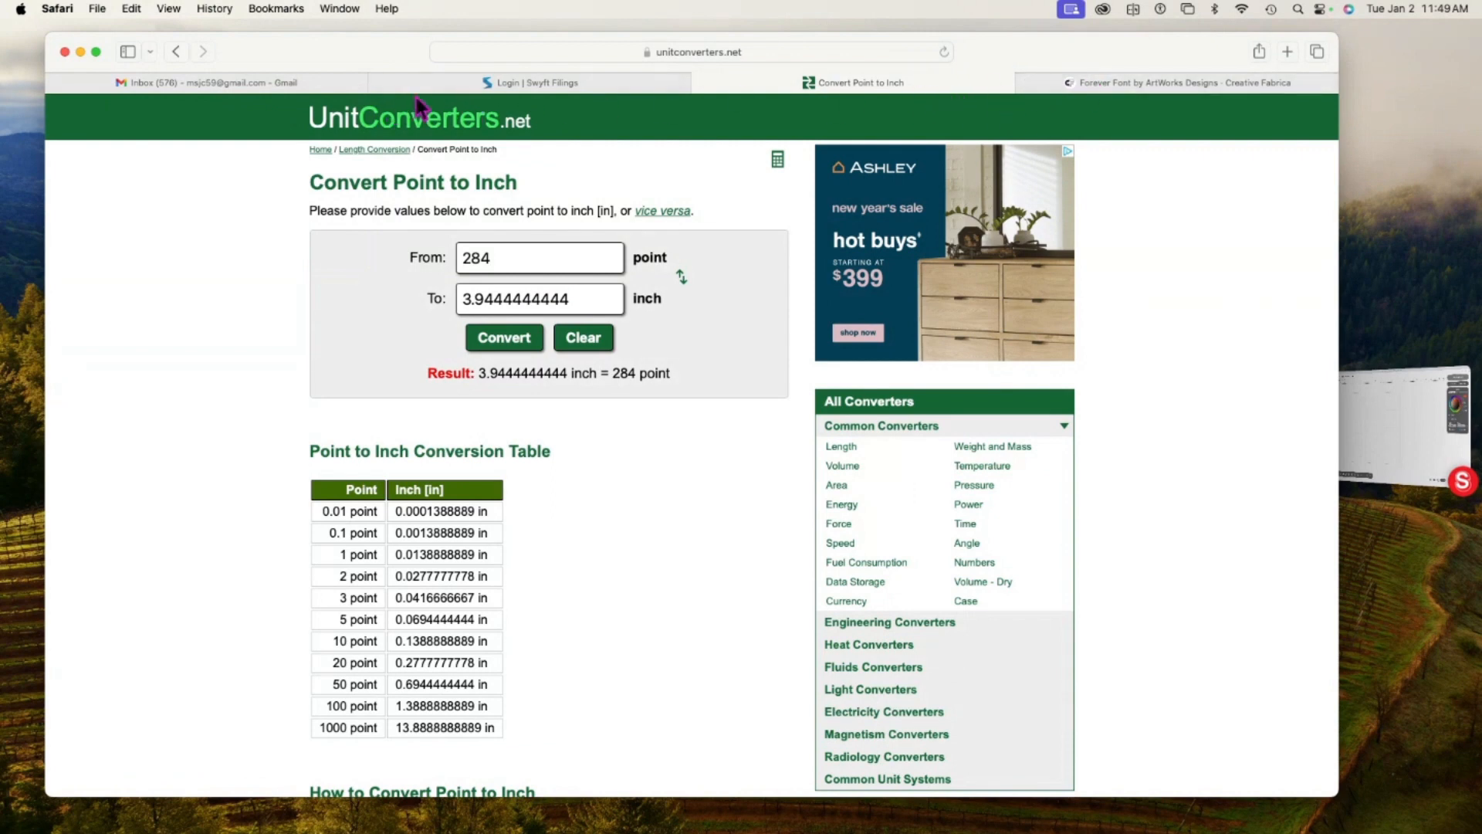
Compare the Forever font's SS10 size example on Creative Fabrica with the point-to-inch conversion on UnitConverters.net.
left_click(1065, 87)
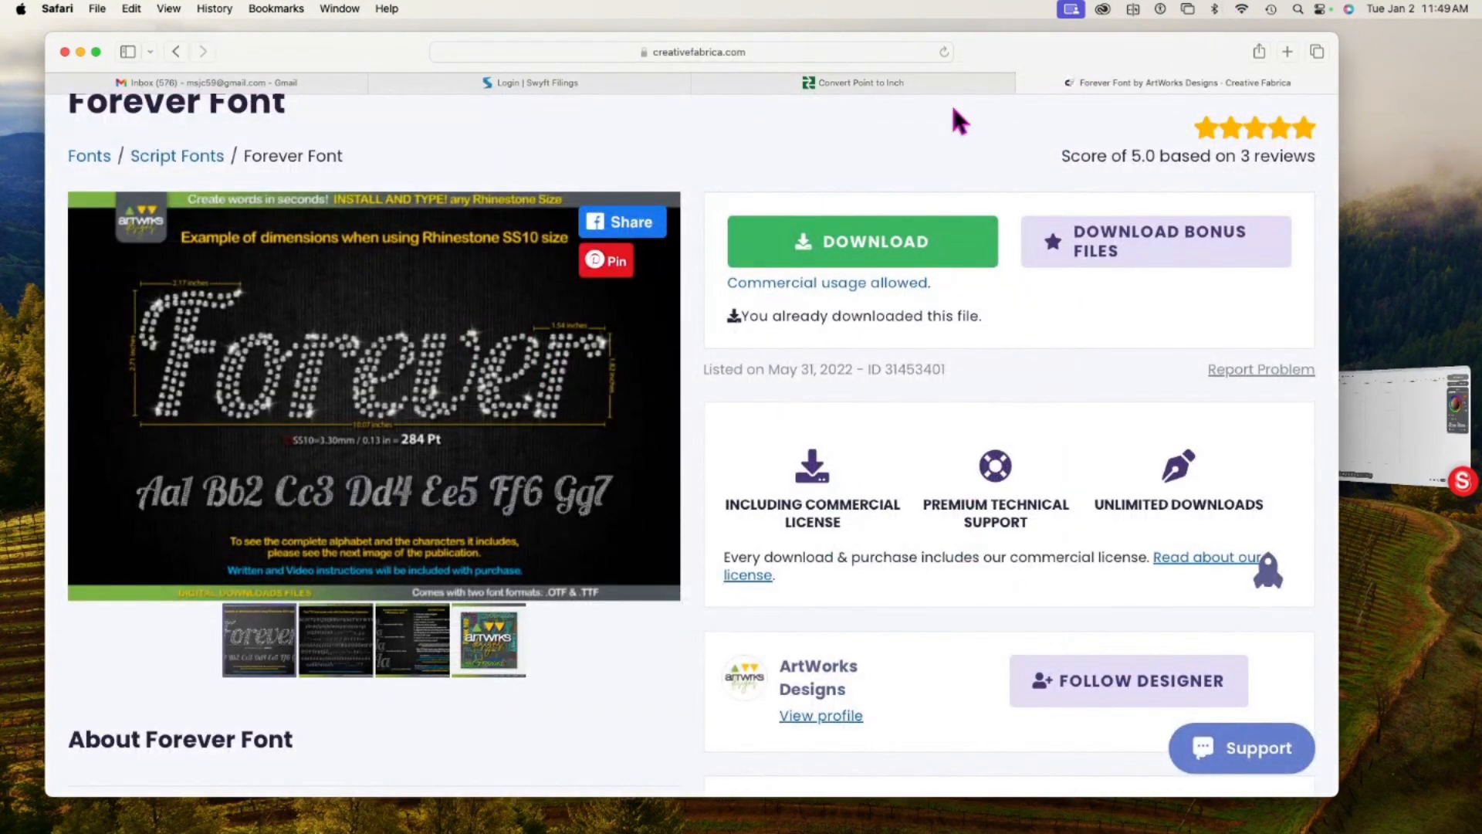
left_click(889, 85)
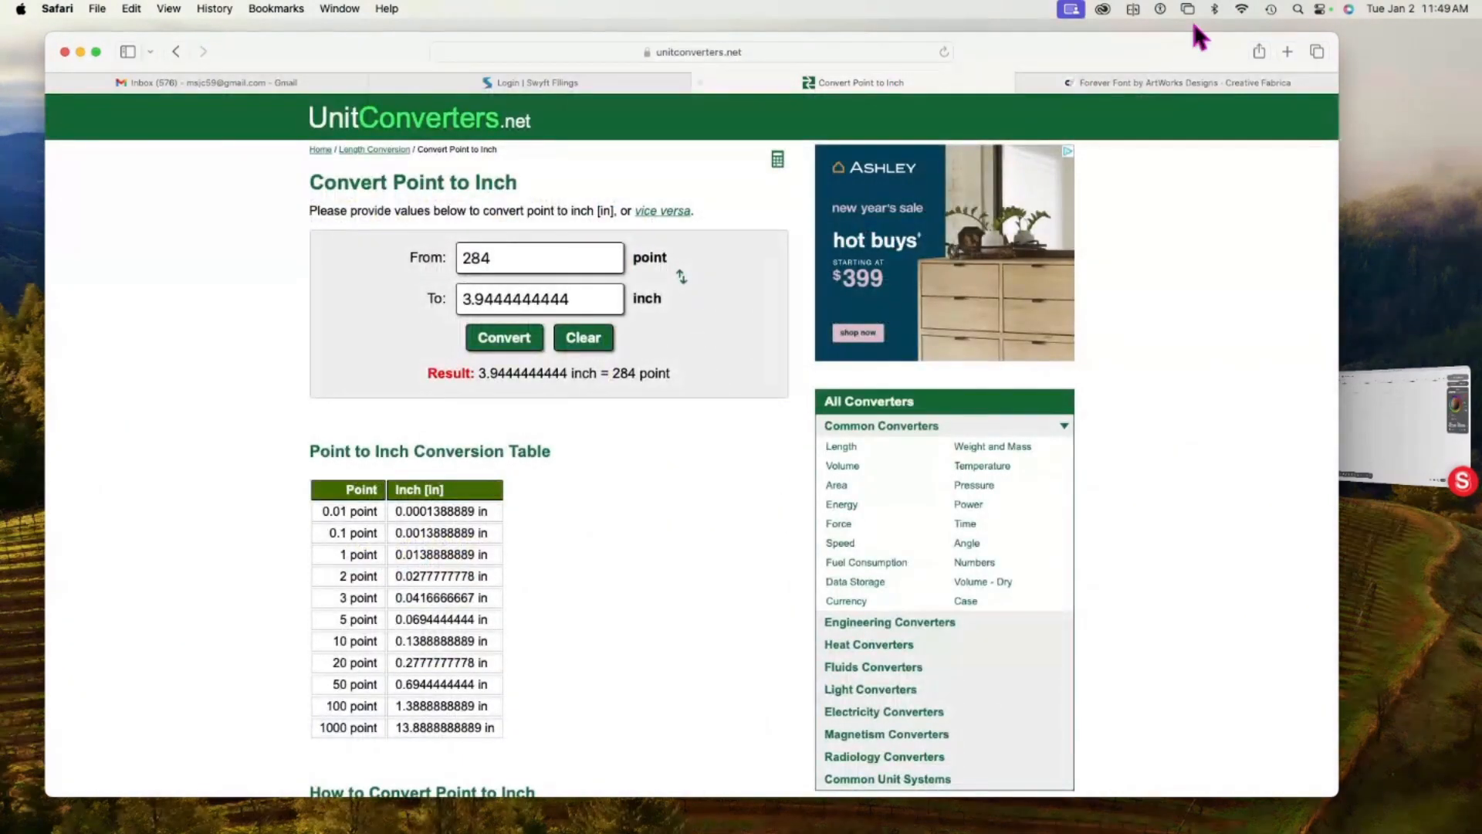
left_click(1219, 83)
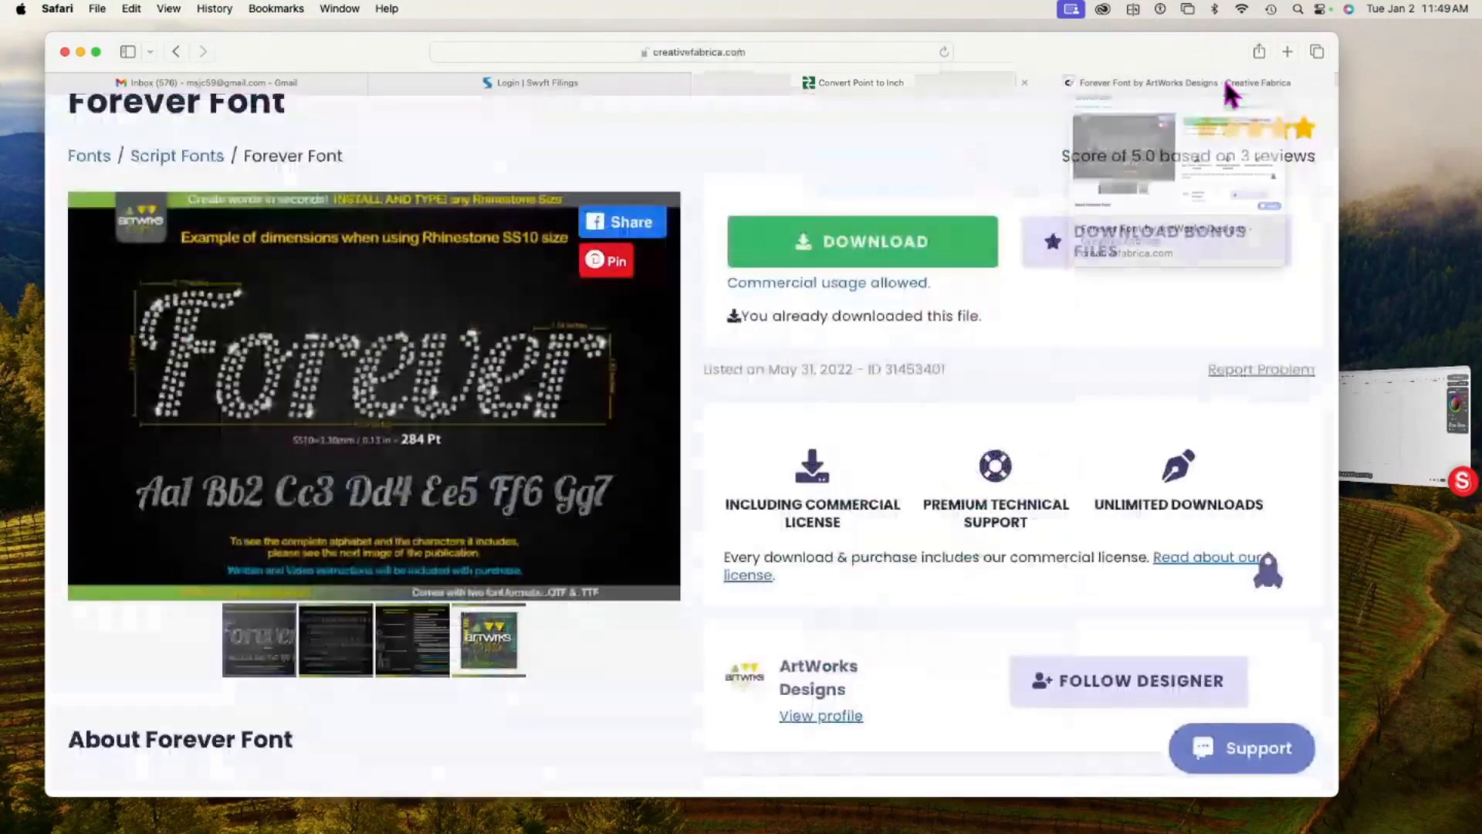
Switch to Leonardo Design Studio and start a new text object reading "Sister's".
left_click(1411, 423)
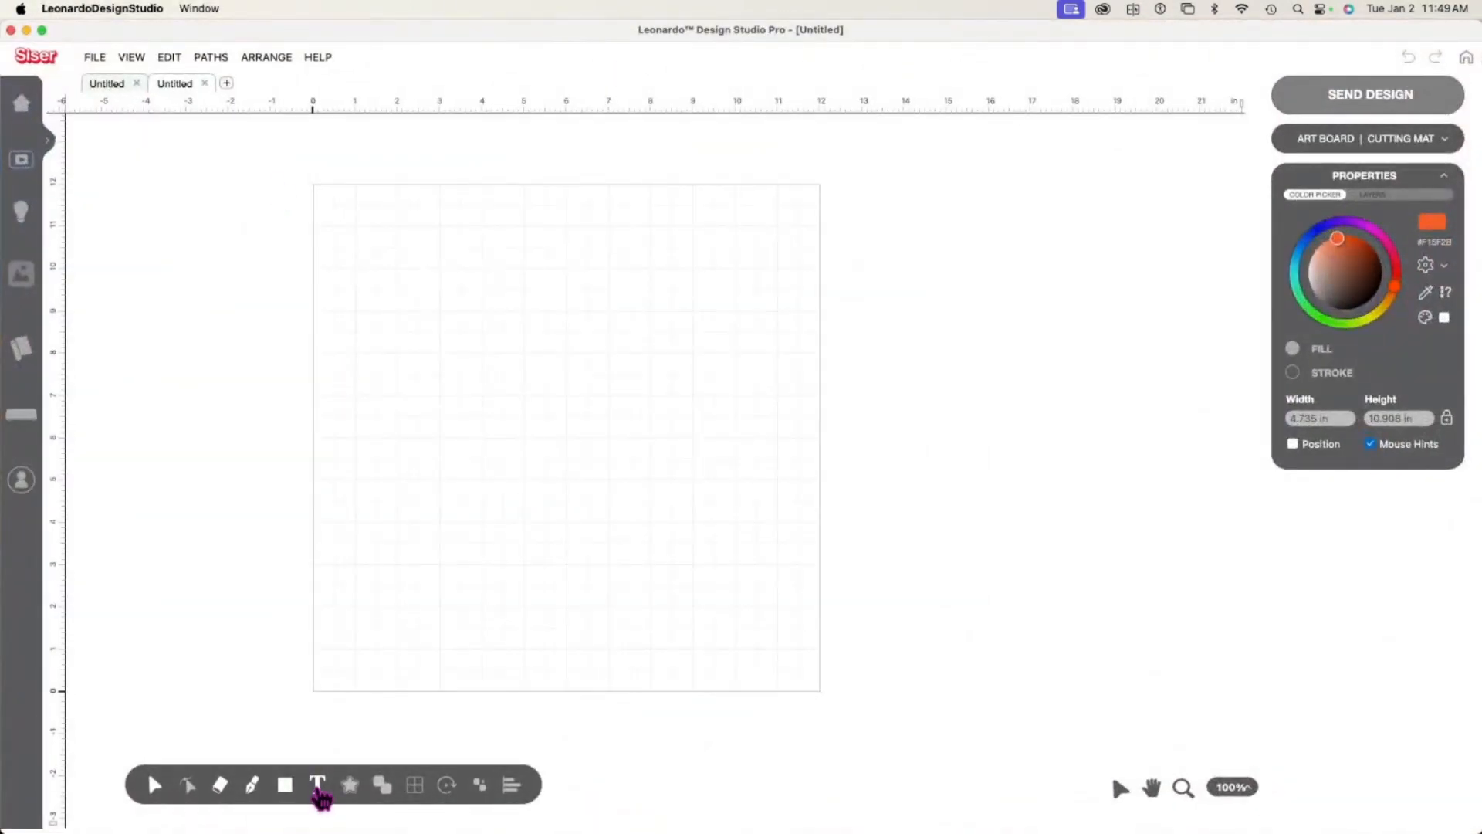
left_click(318, 789)
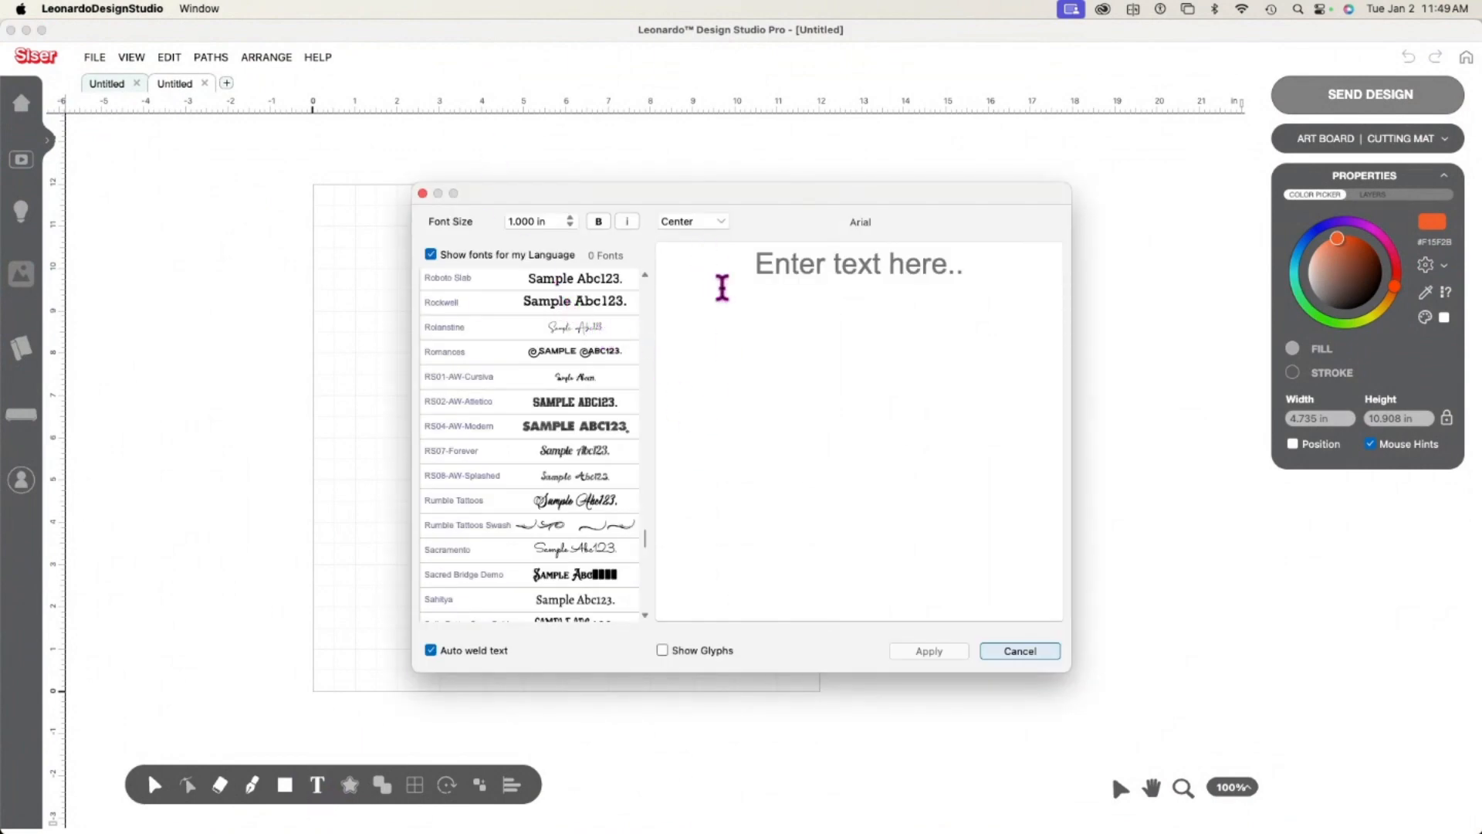
left_click(775, 292)
type("Si")
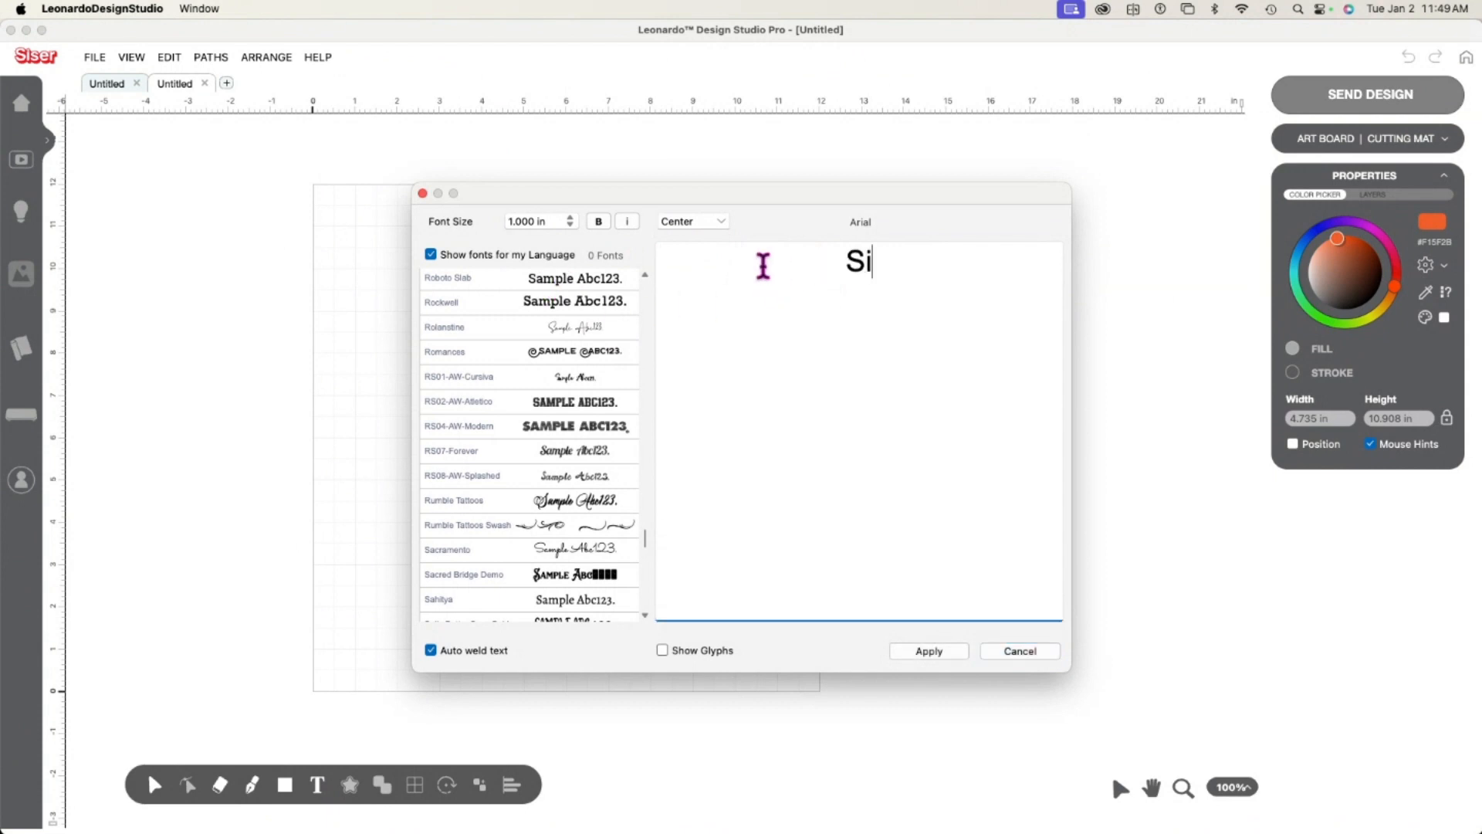
type("ster's")
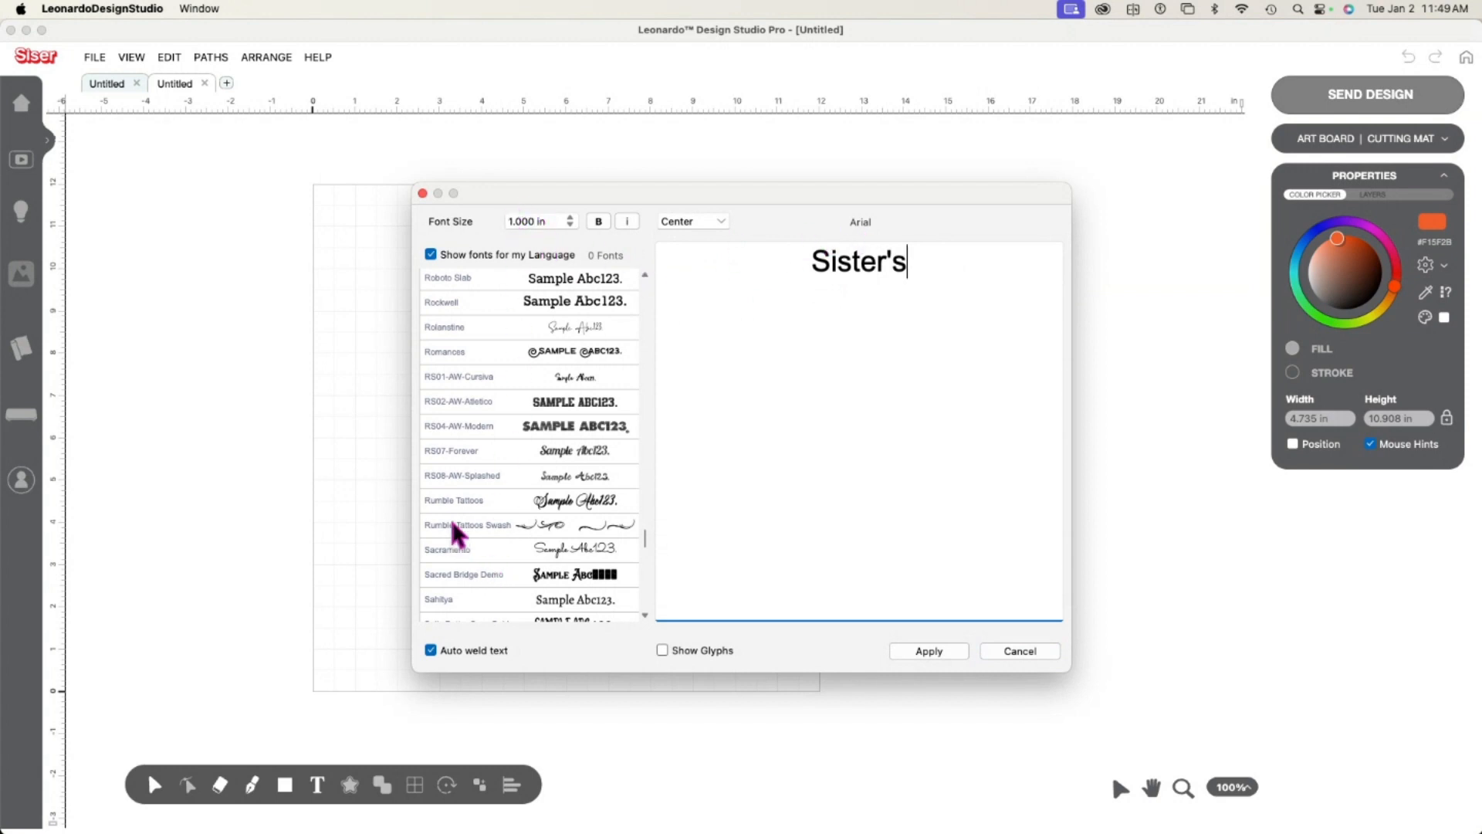
Set the text in the RS07-Forever font at a size of 3.944 in and add it to the artboard.
left_click(451, 446)
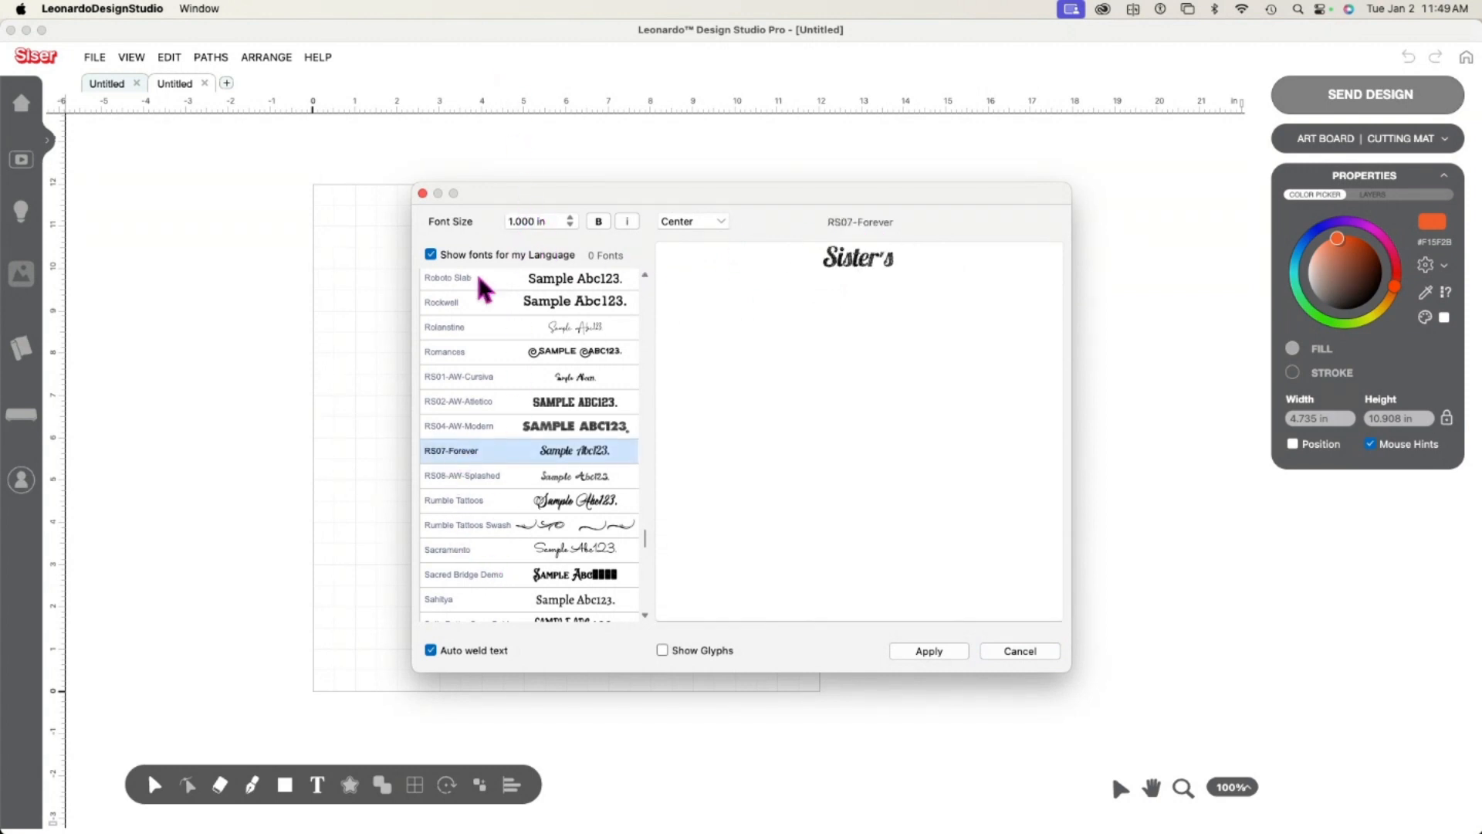
left_click_drag(510, 217, 581, 200)
type("3.9")
type("44444")
type("444")
left_click(934, 652)
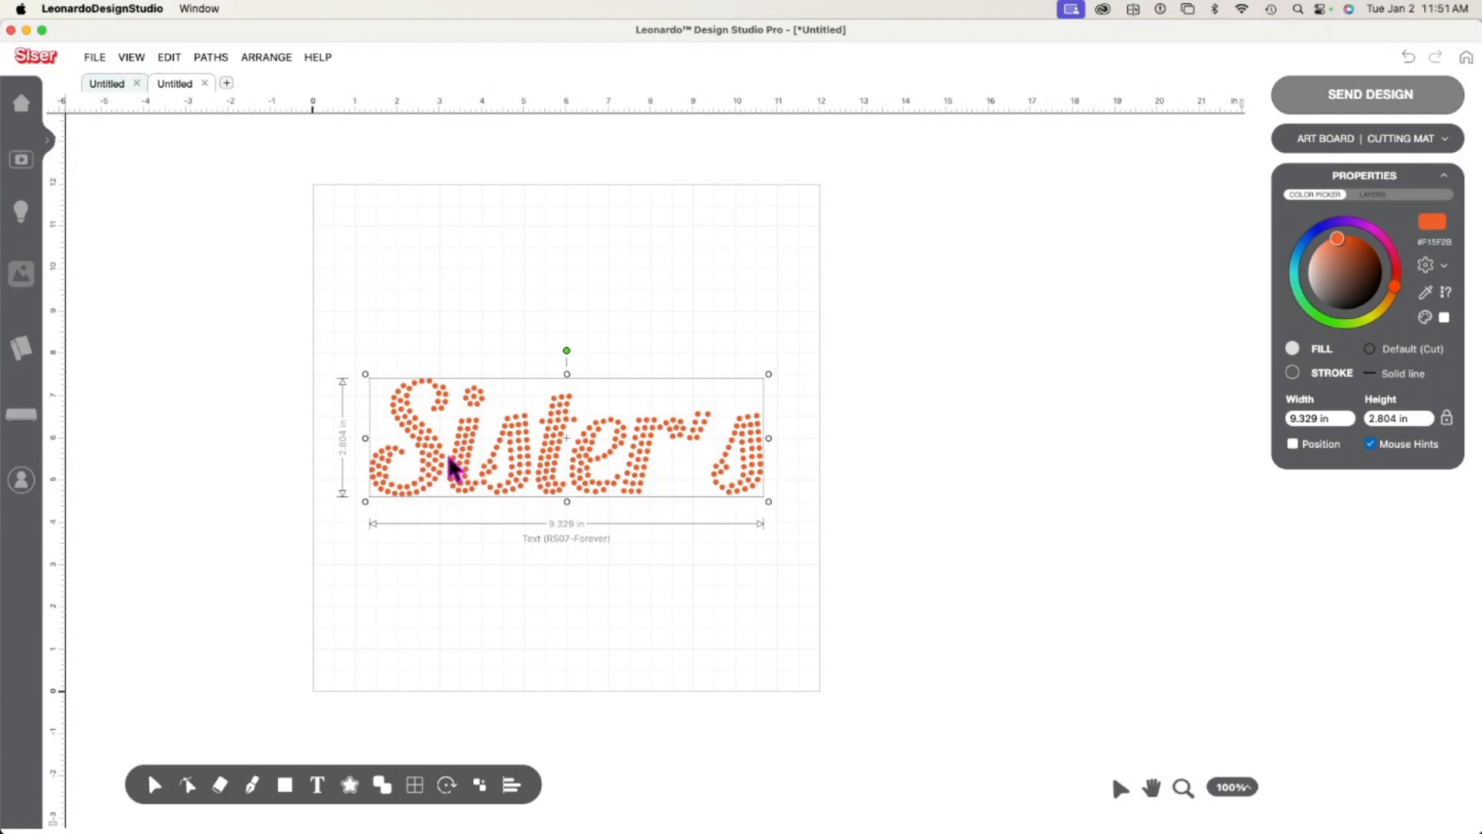
Break the paths of the "Sister's" text into separate rhinestone circles and deselect them.
right_click(522, 447)
mouse_move(569, 552)
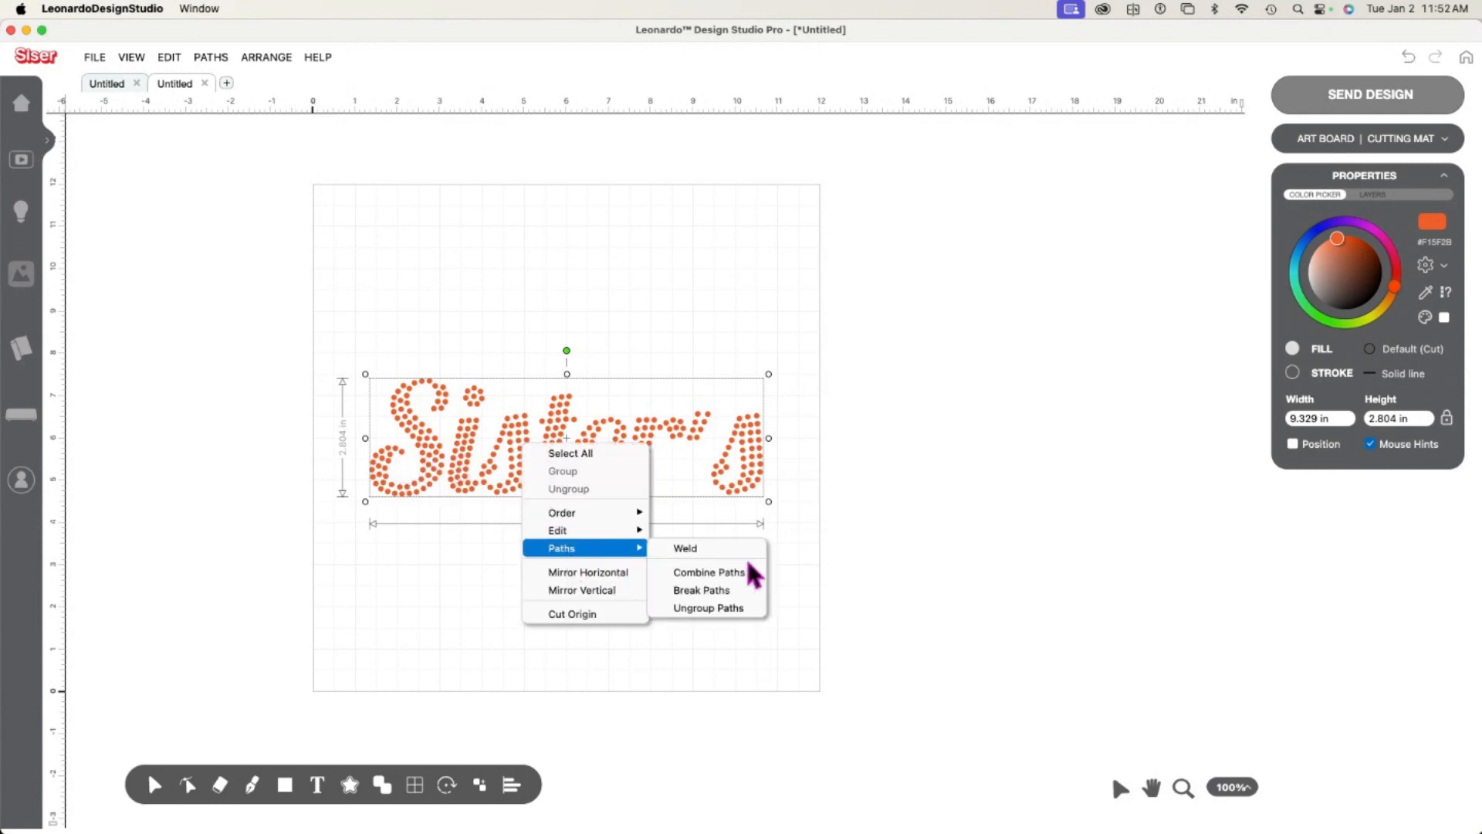
left_click(719, 593)
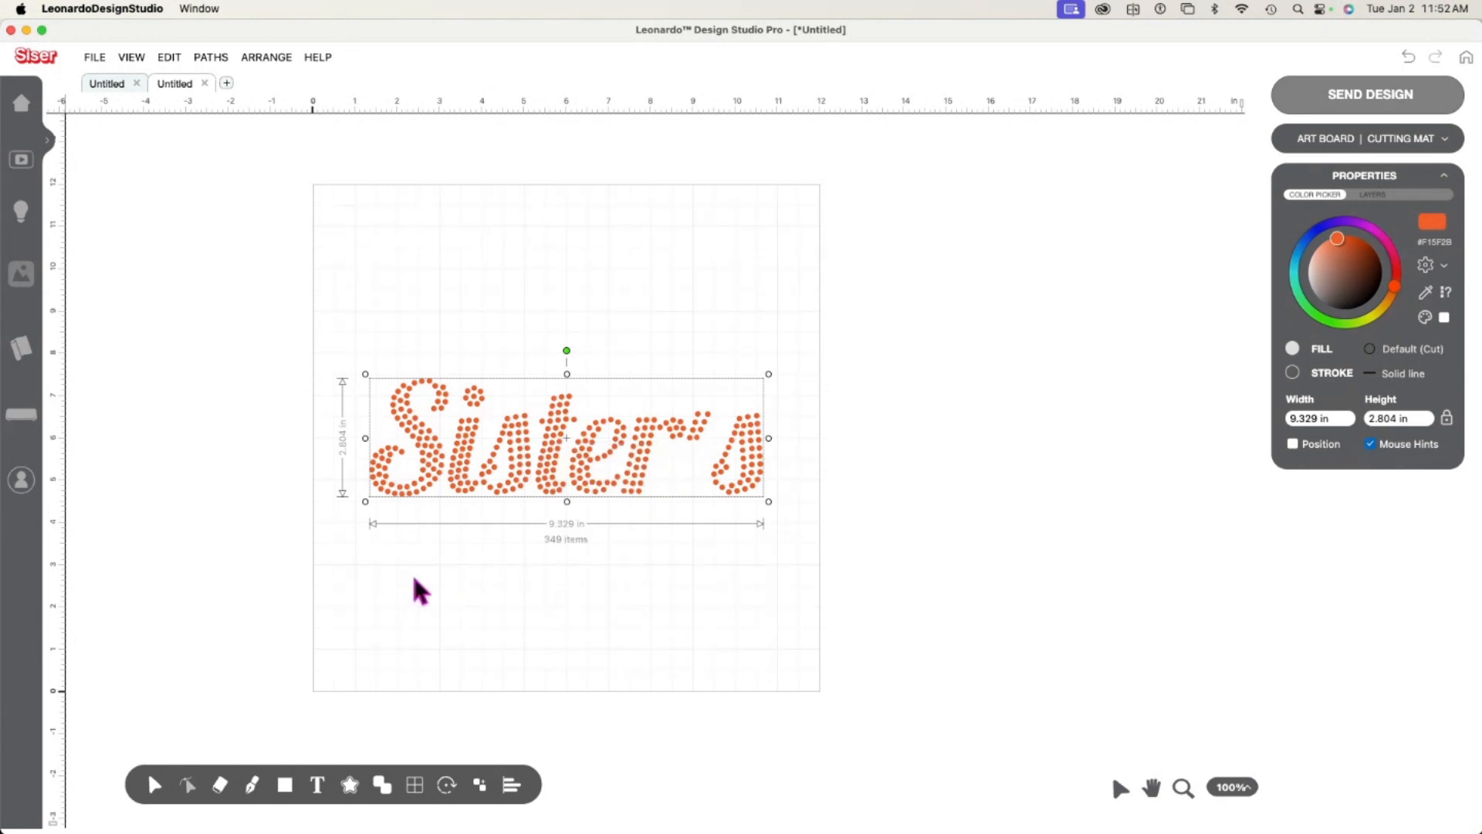
left_click(480, 582)
Check the width and height of individual rhinestone circles in several letters of "Sister's", and deselect them.
left_click(586, 467)
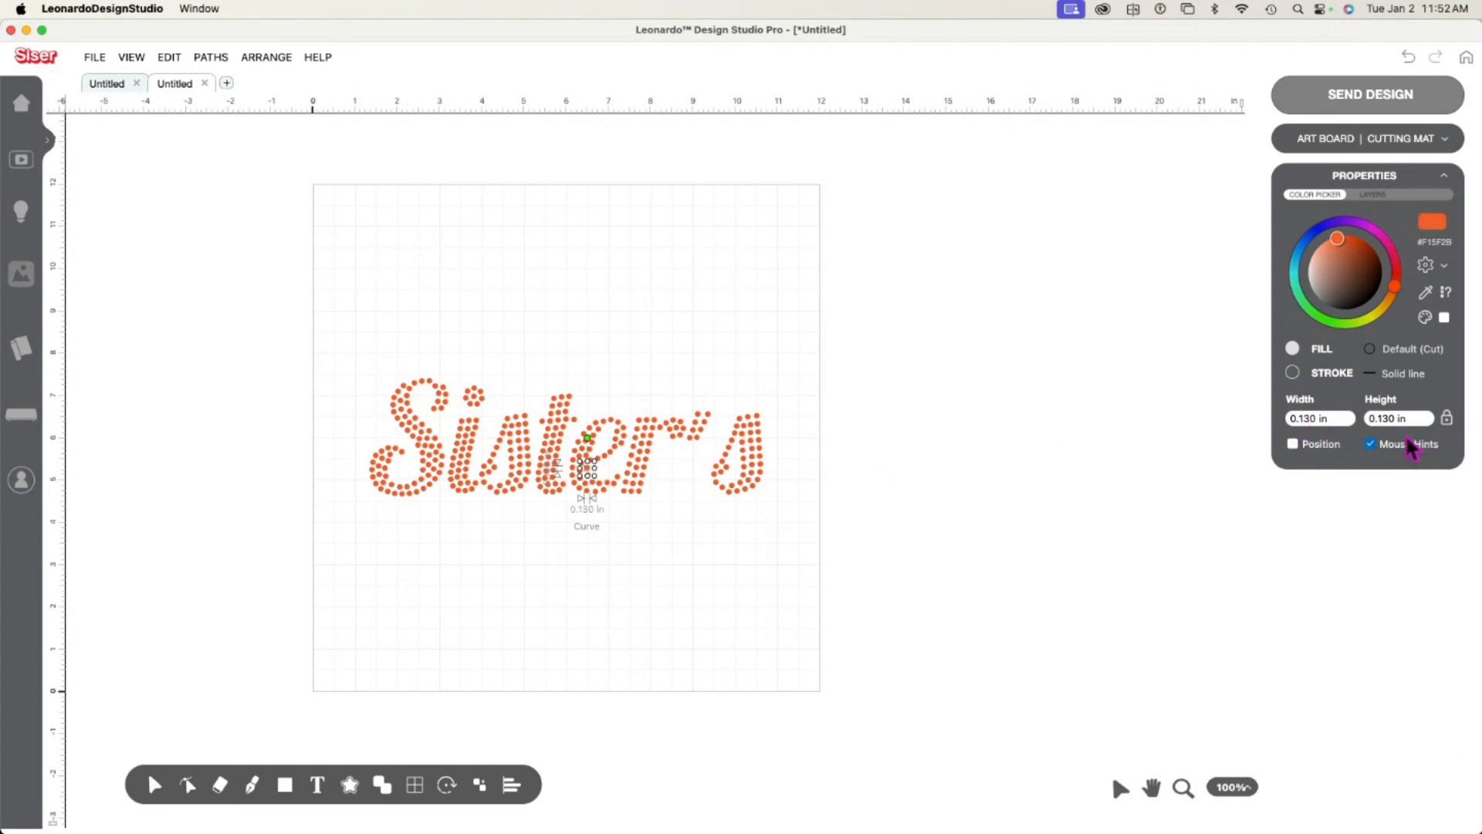
left_click(753, 485)
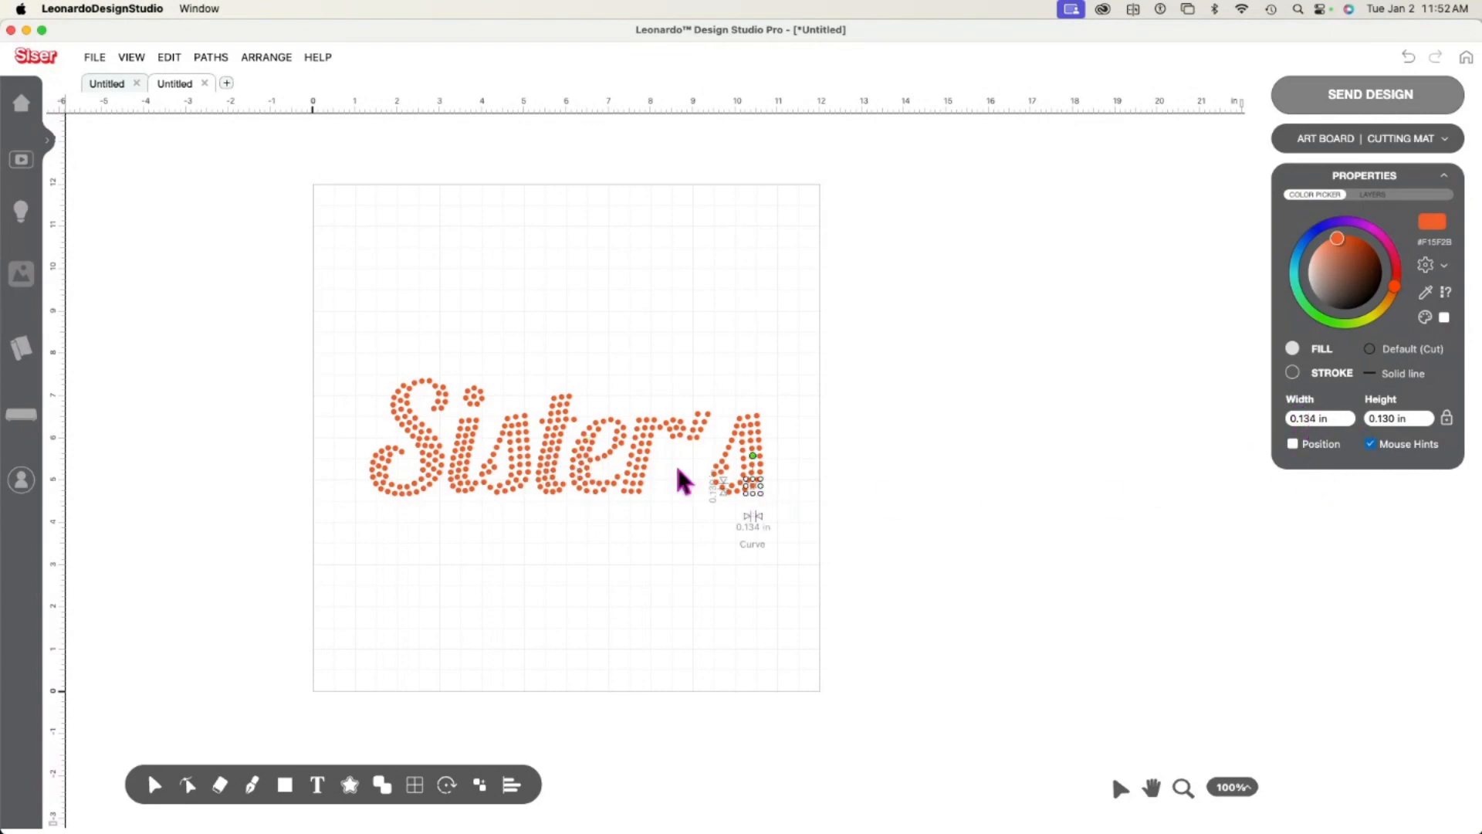
left_click(749, 437)
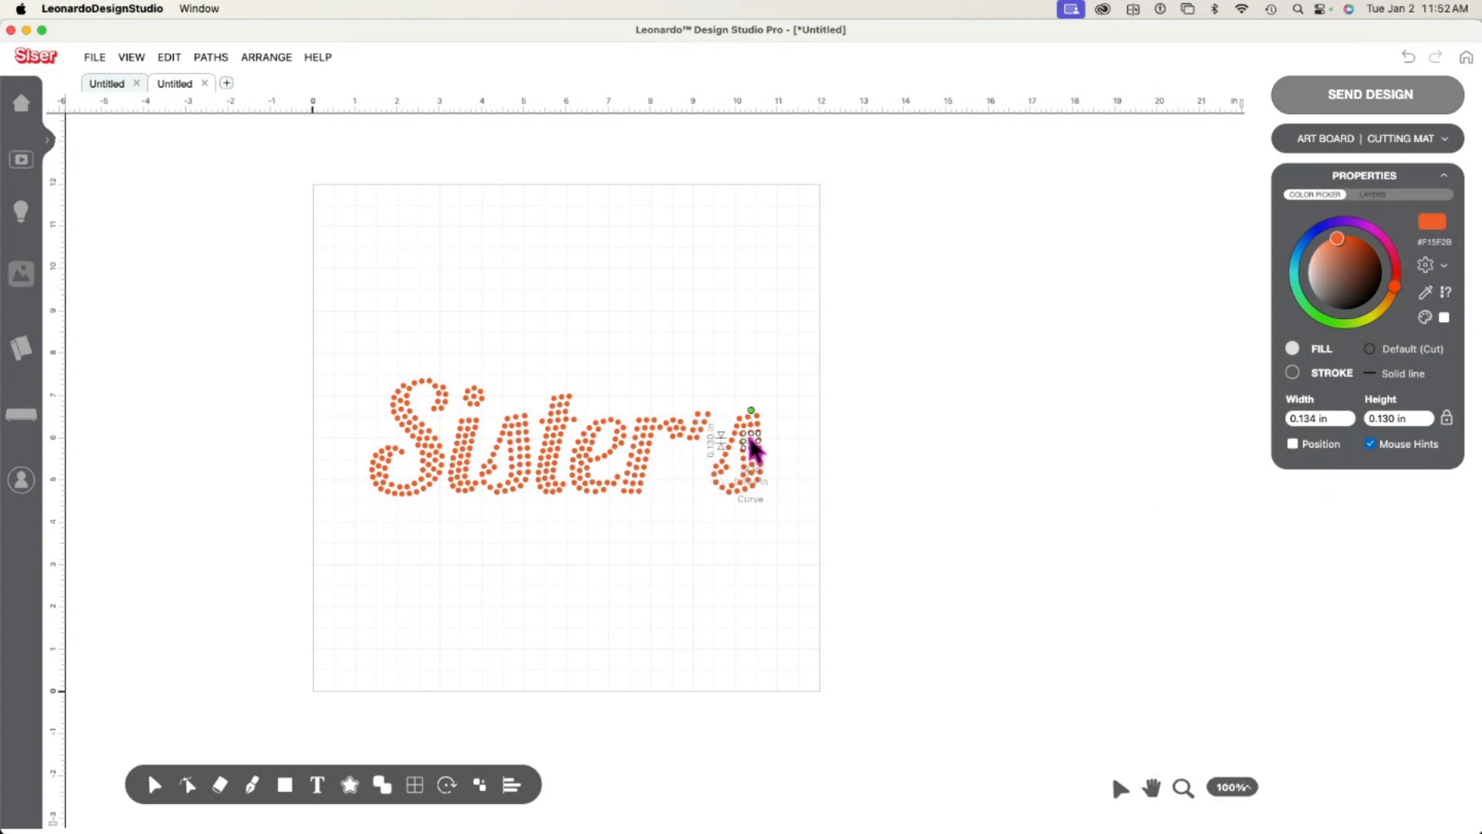
left_click(524, 417)
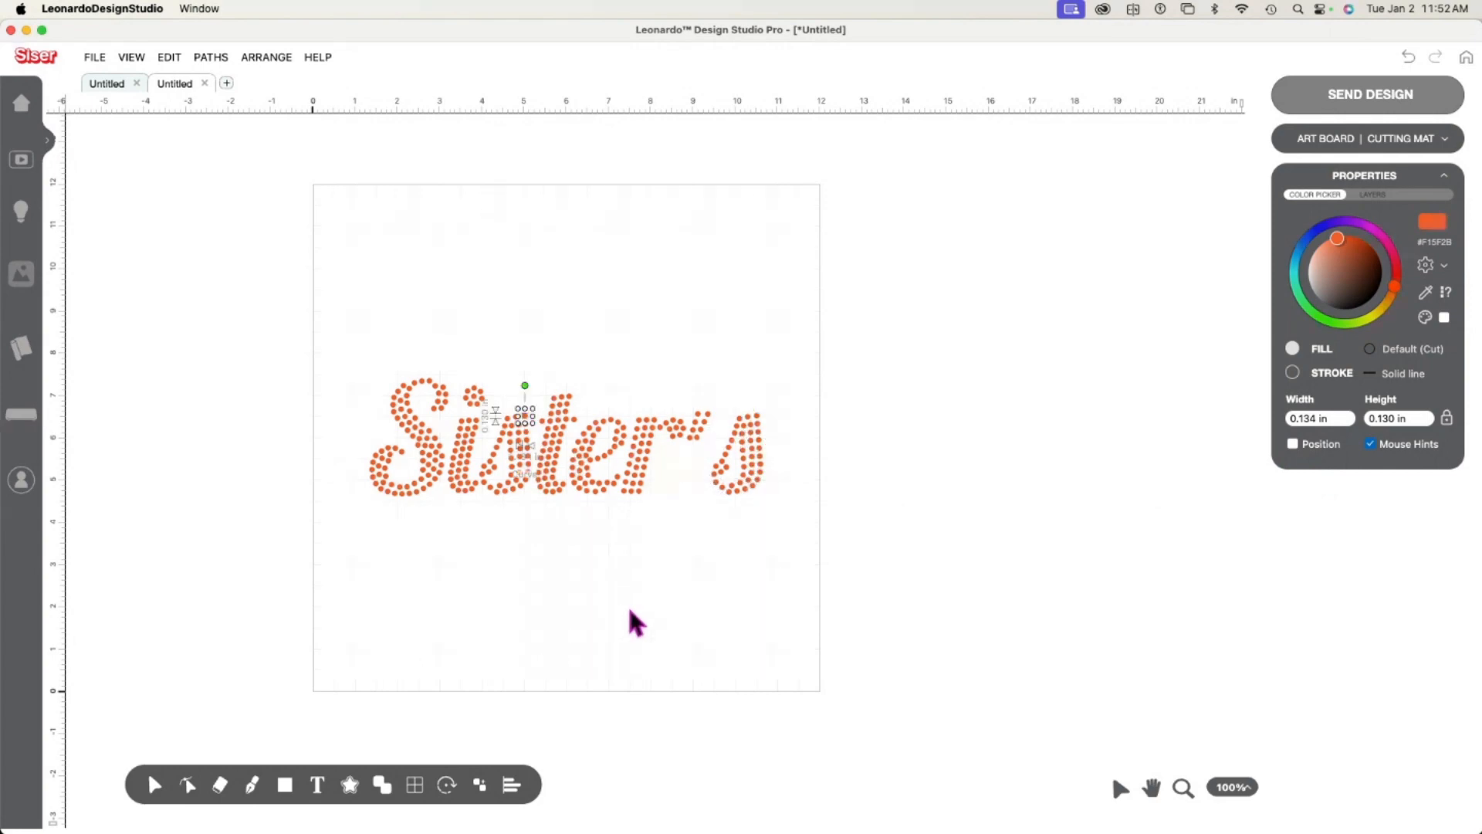
left_click(398, 418)
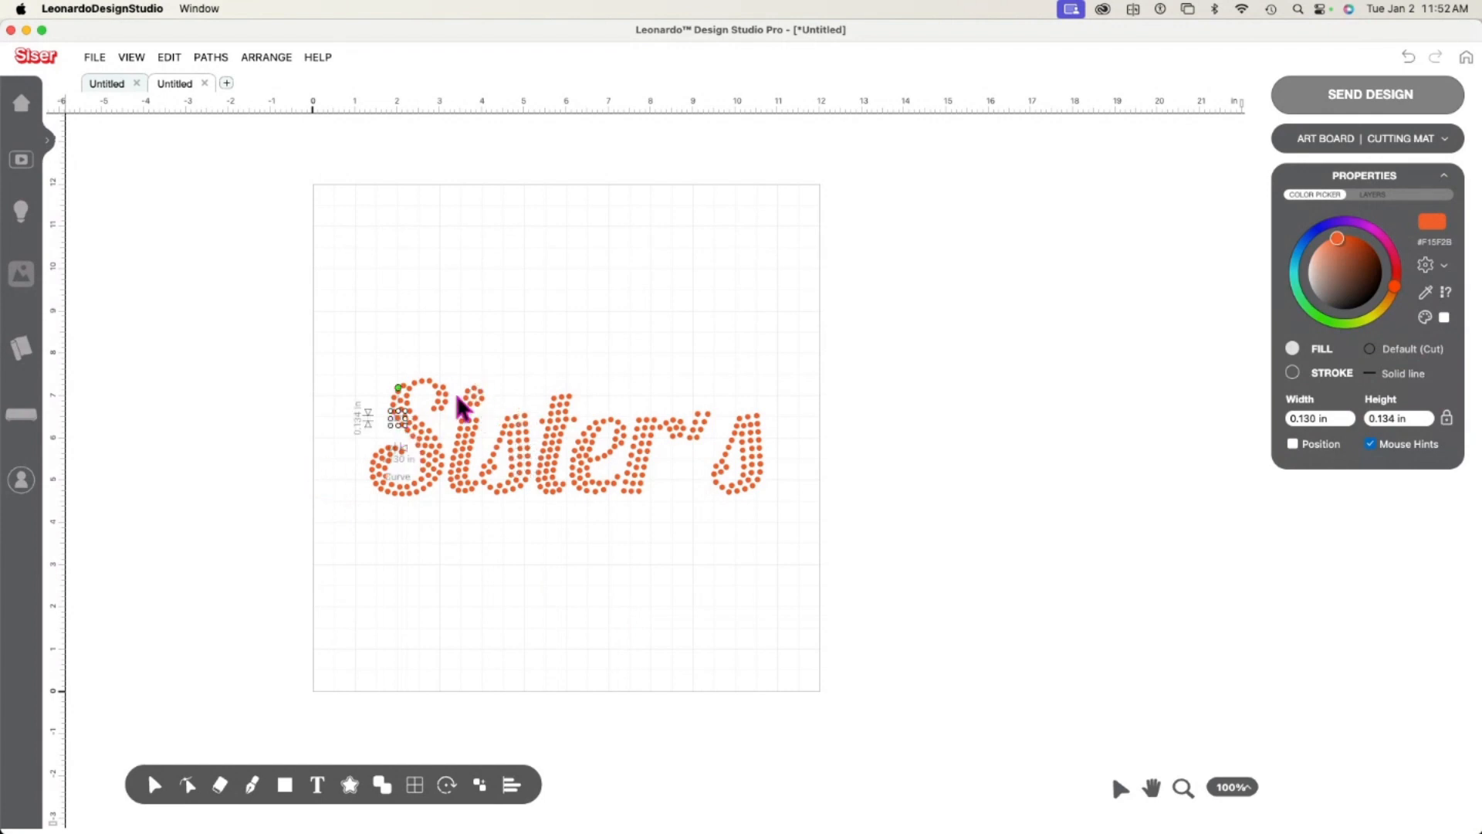
left_click(538, 639)
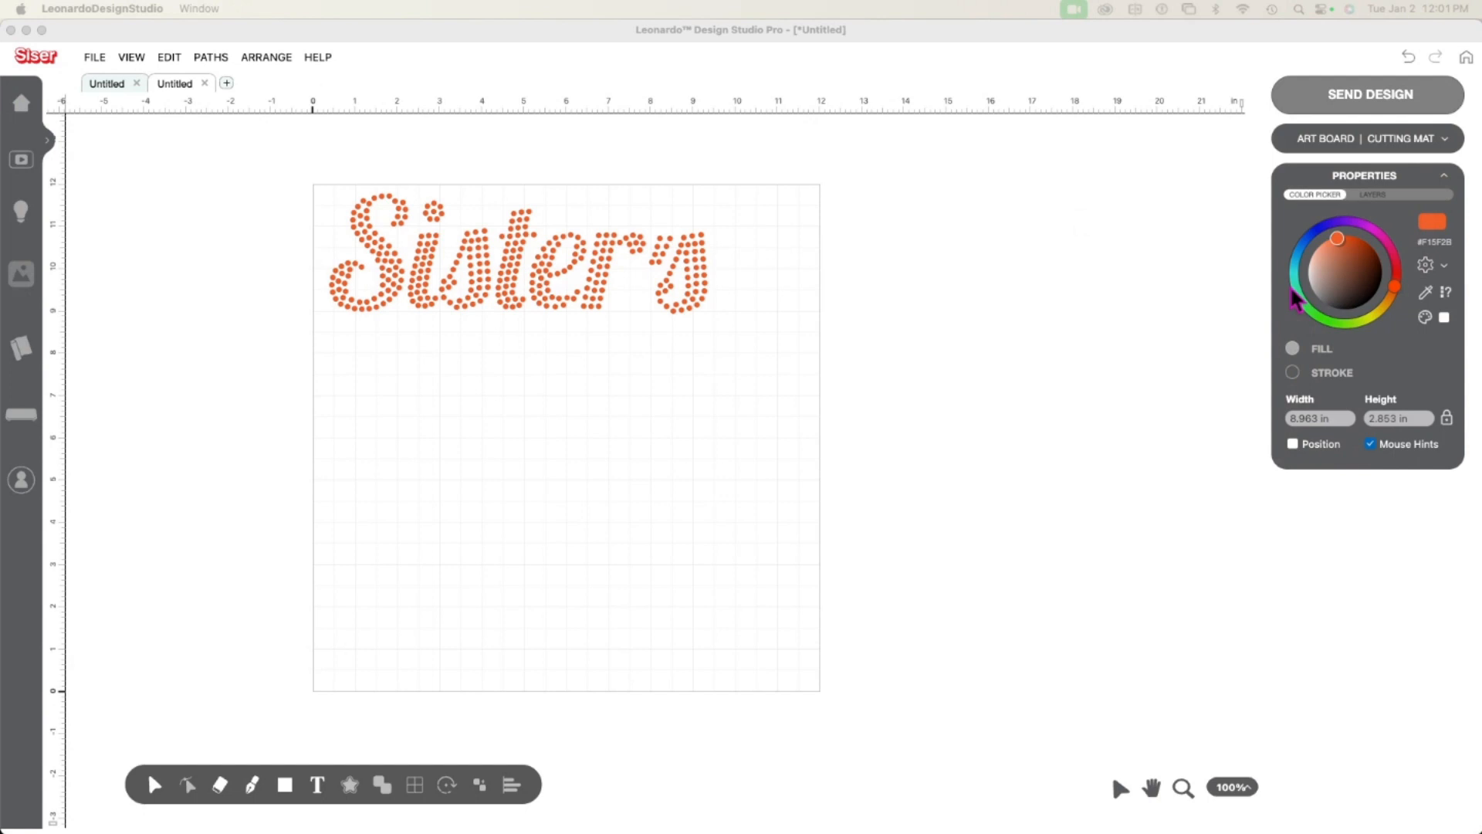
Preview the word "Life" in RS04-AW-Modern, RS02-AW-Atletico and RS01-AW-Cursiva, and close the text window without adding it.
mouse_move(1479, 370)
left_click(316, 787)
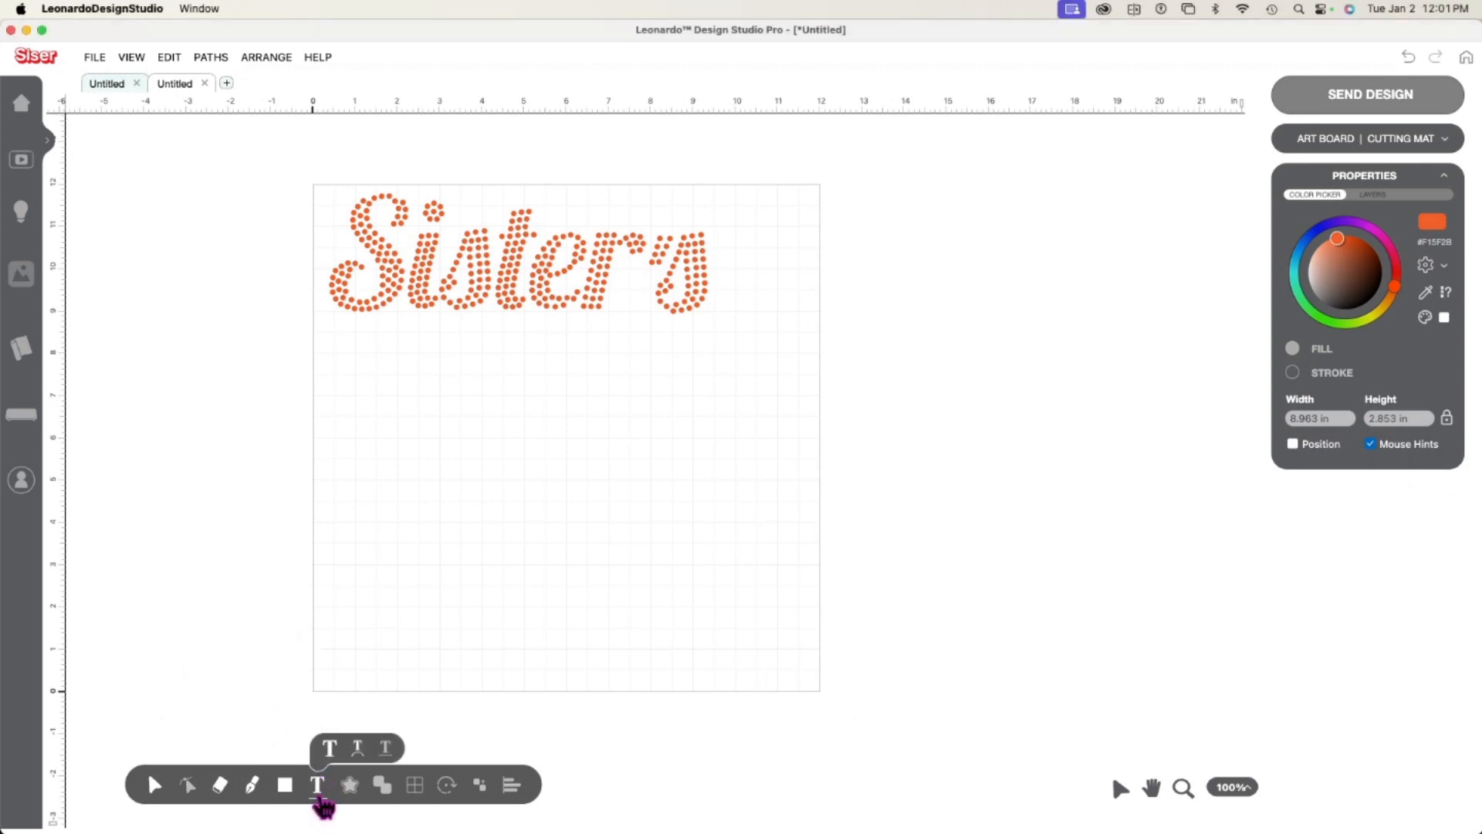
left_click(330, 747)
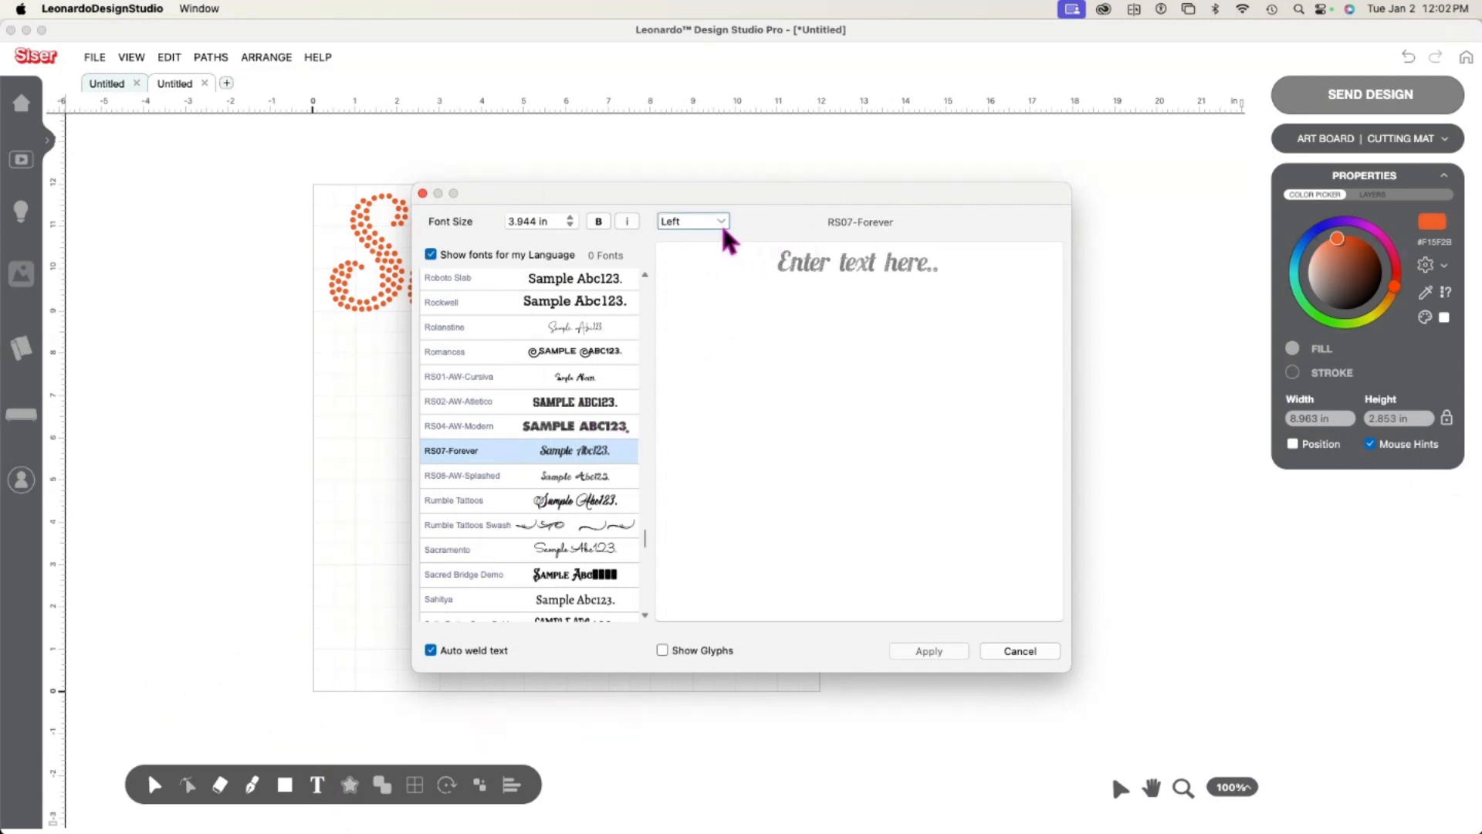
left_click(780, 266)
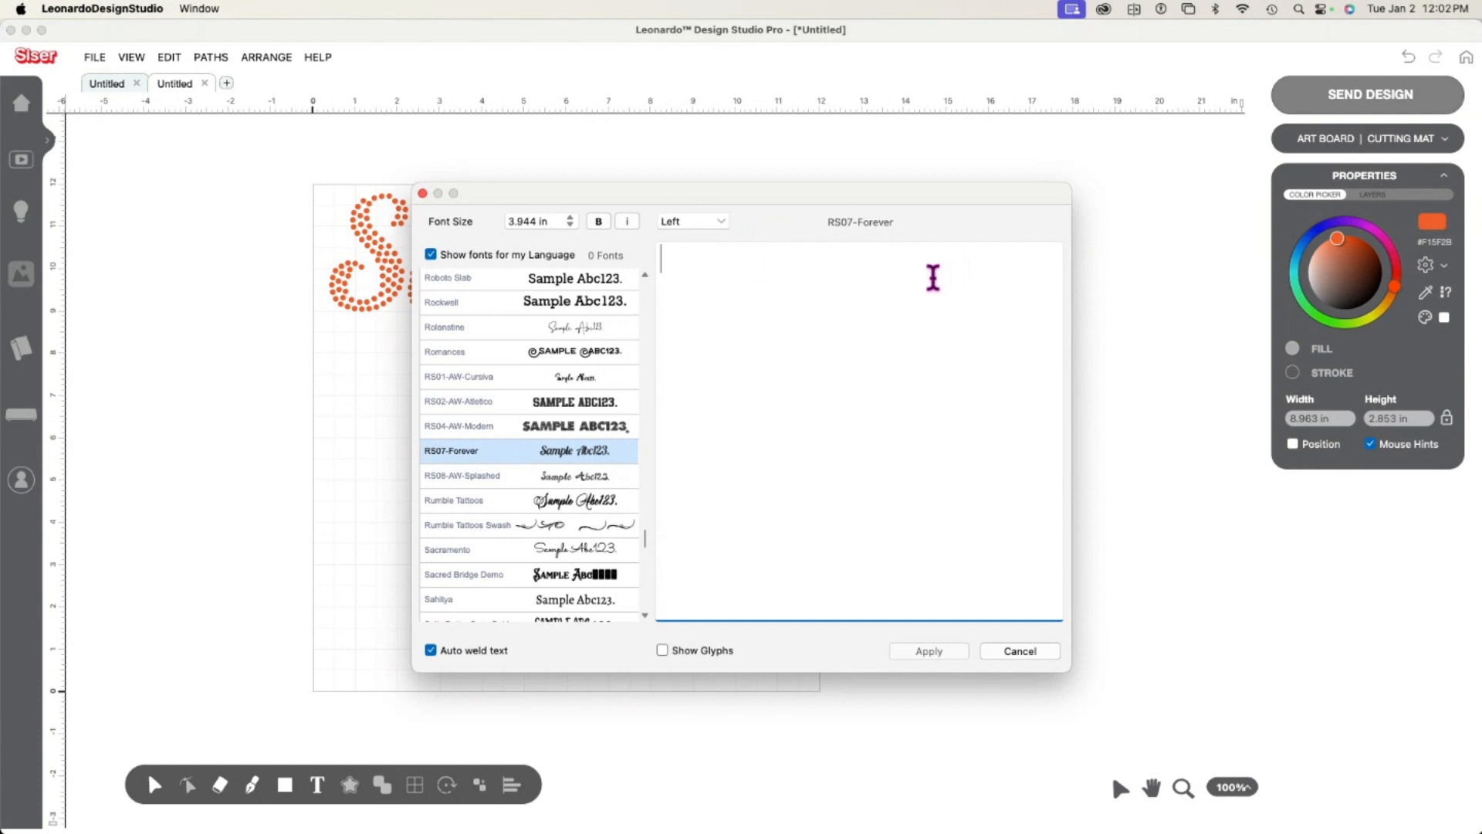
type("Life")
left_click(536, 429)
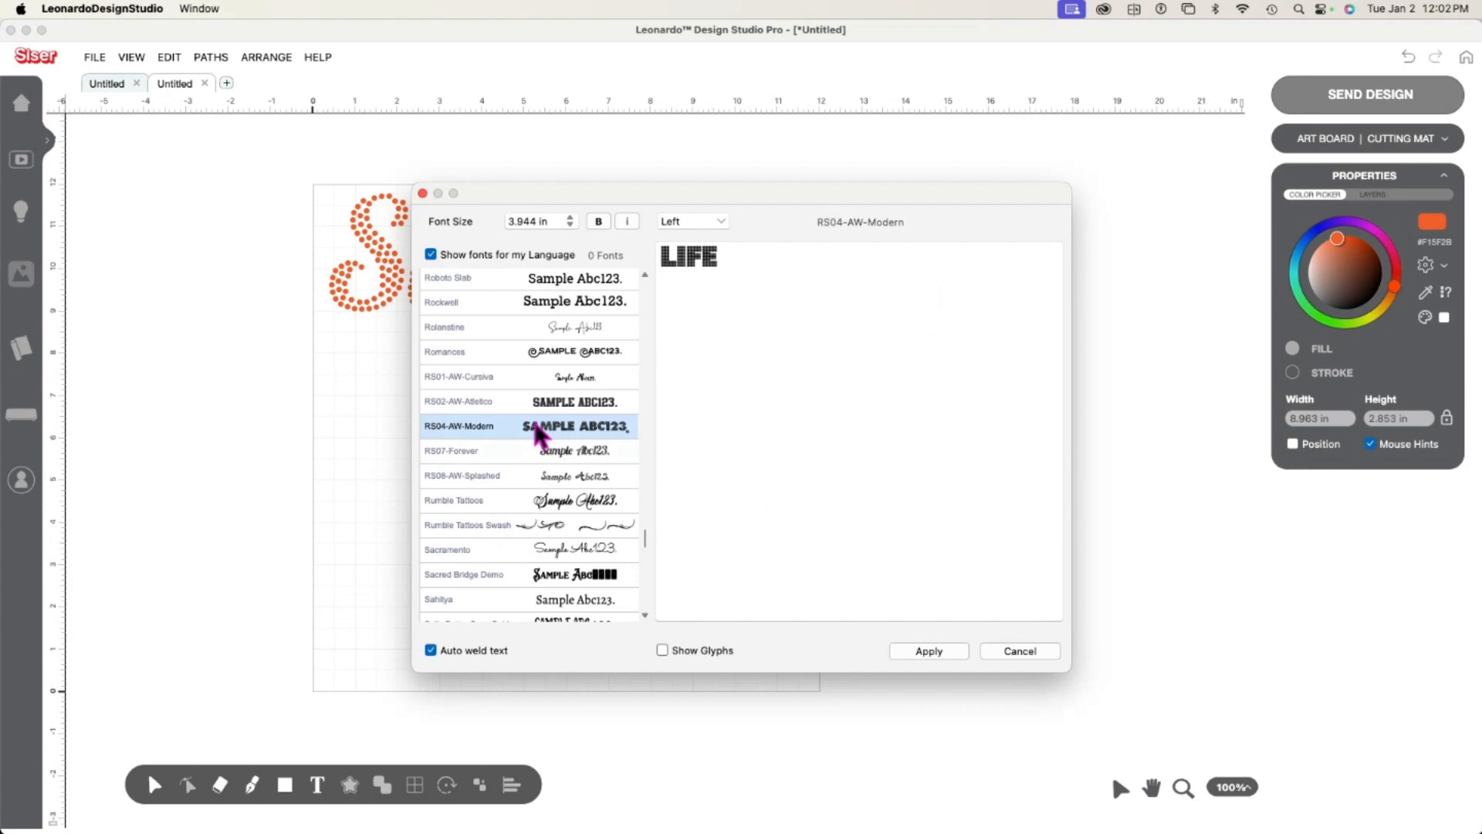
left_click(485, 402)
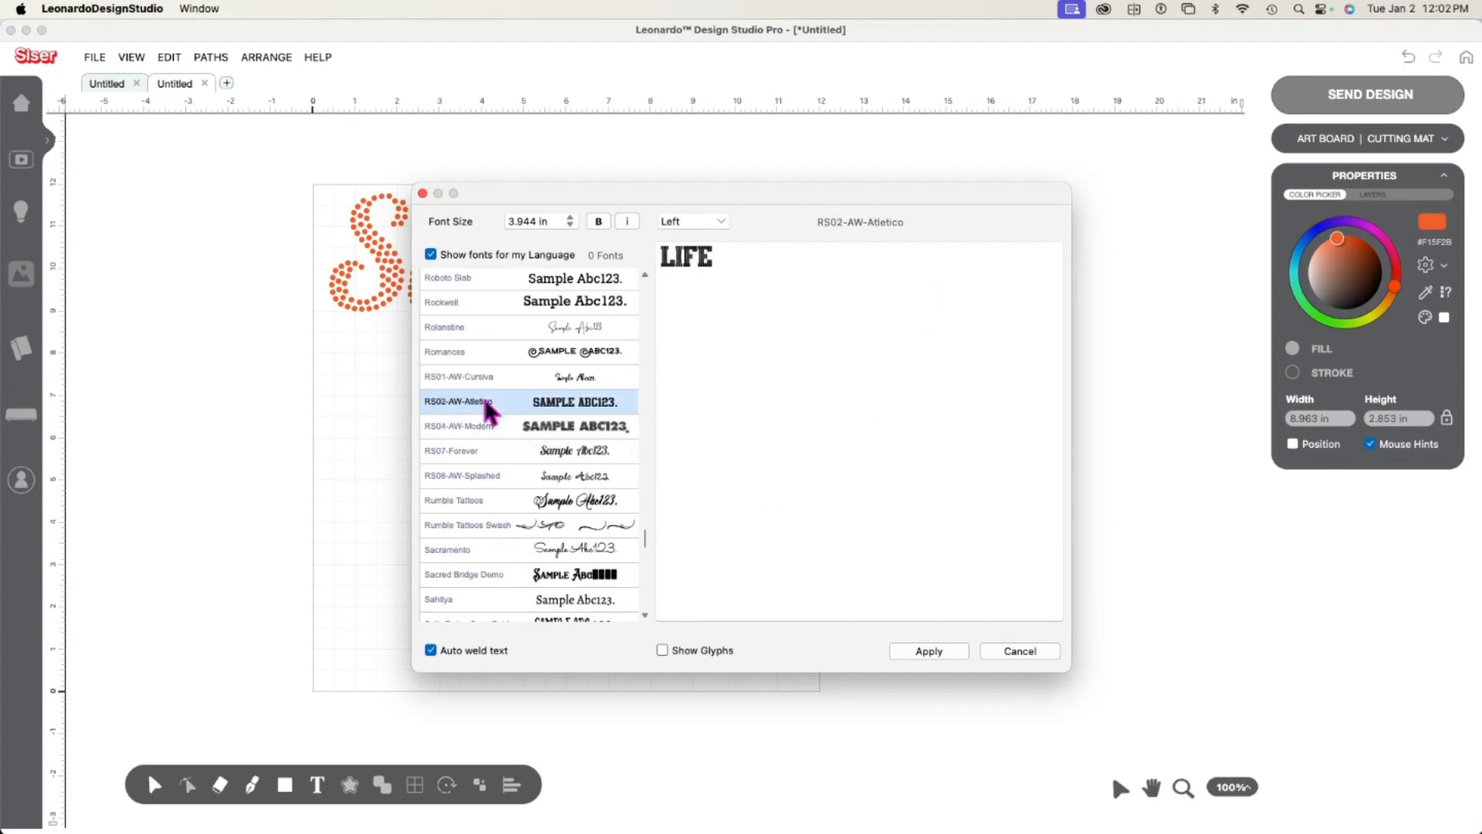
left_click(491, 378)
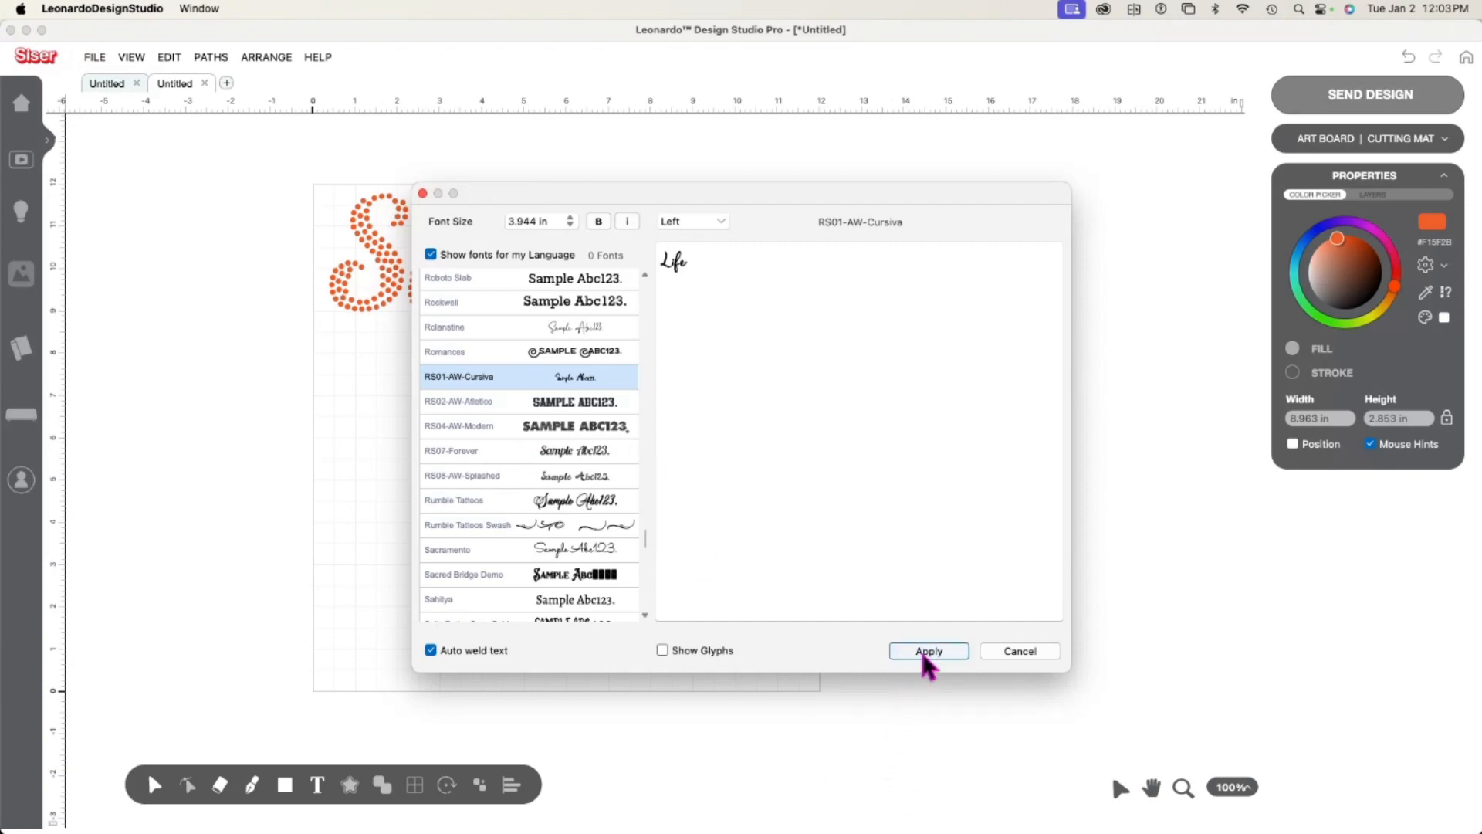
left_click(1005, 650)
Switch to Safari, search Creative Fabrica for "rhinestone font cur" and open the RS01 Cursiva Rhinestone Template TTF page by ArtWorks Designs.
mouse_move(1479, 282)
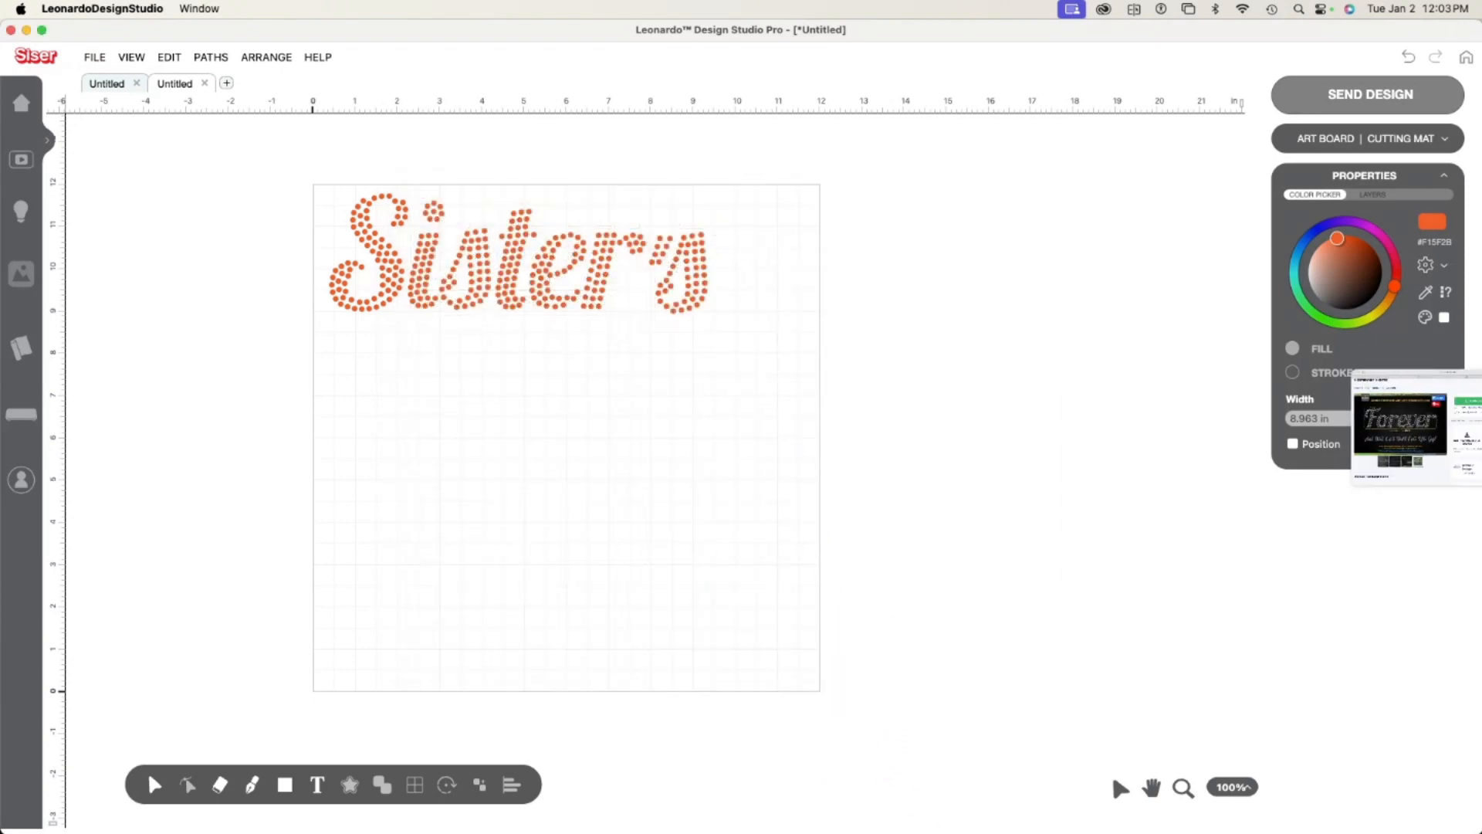
left_click(1424, 376)
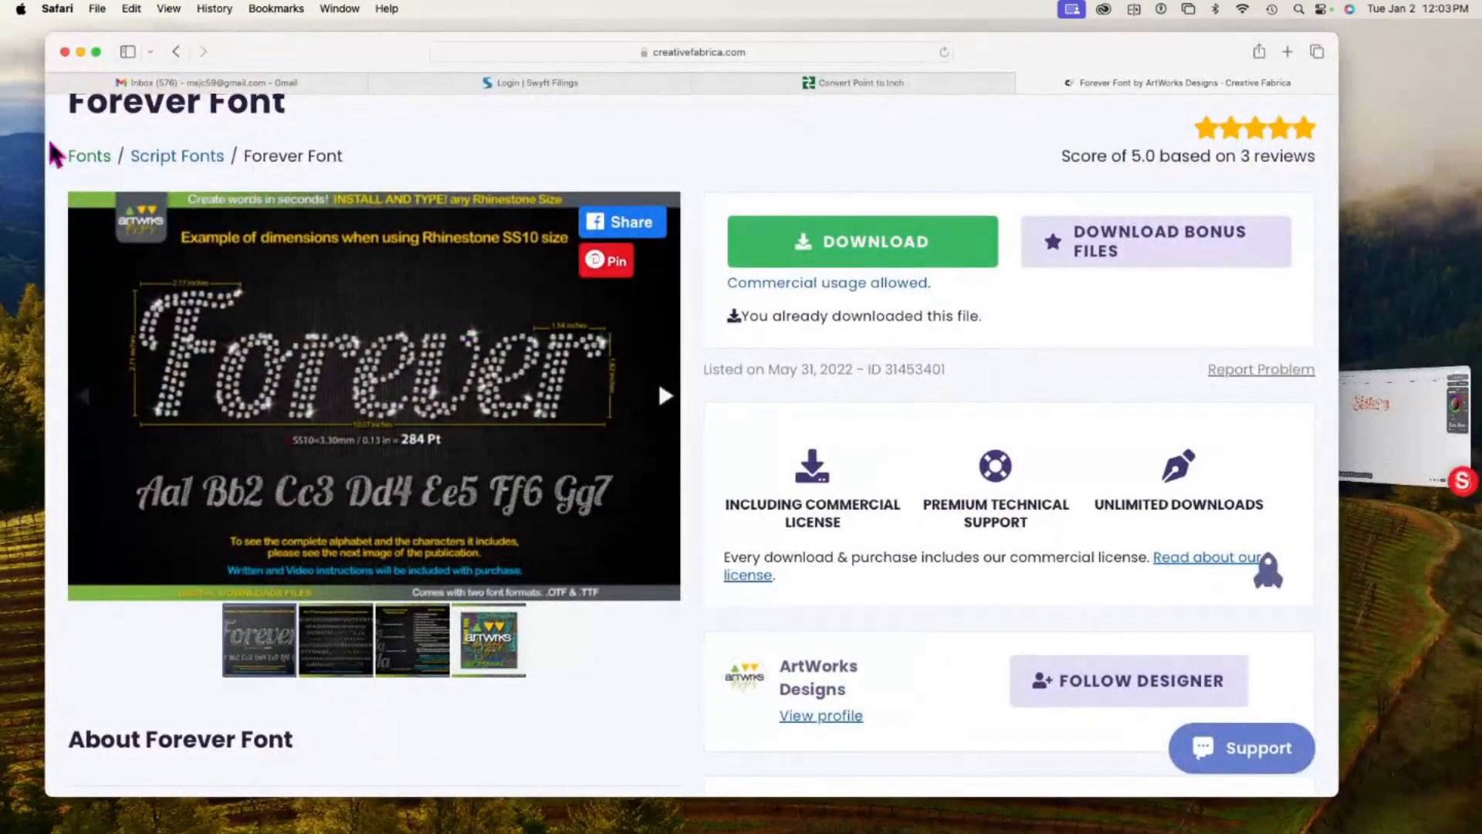
scroll(222, 282, "up", 4)
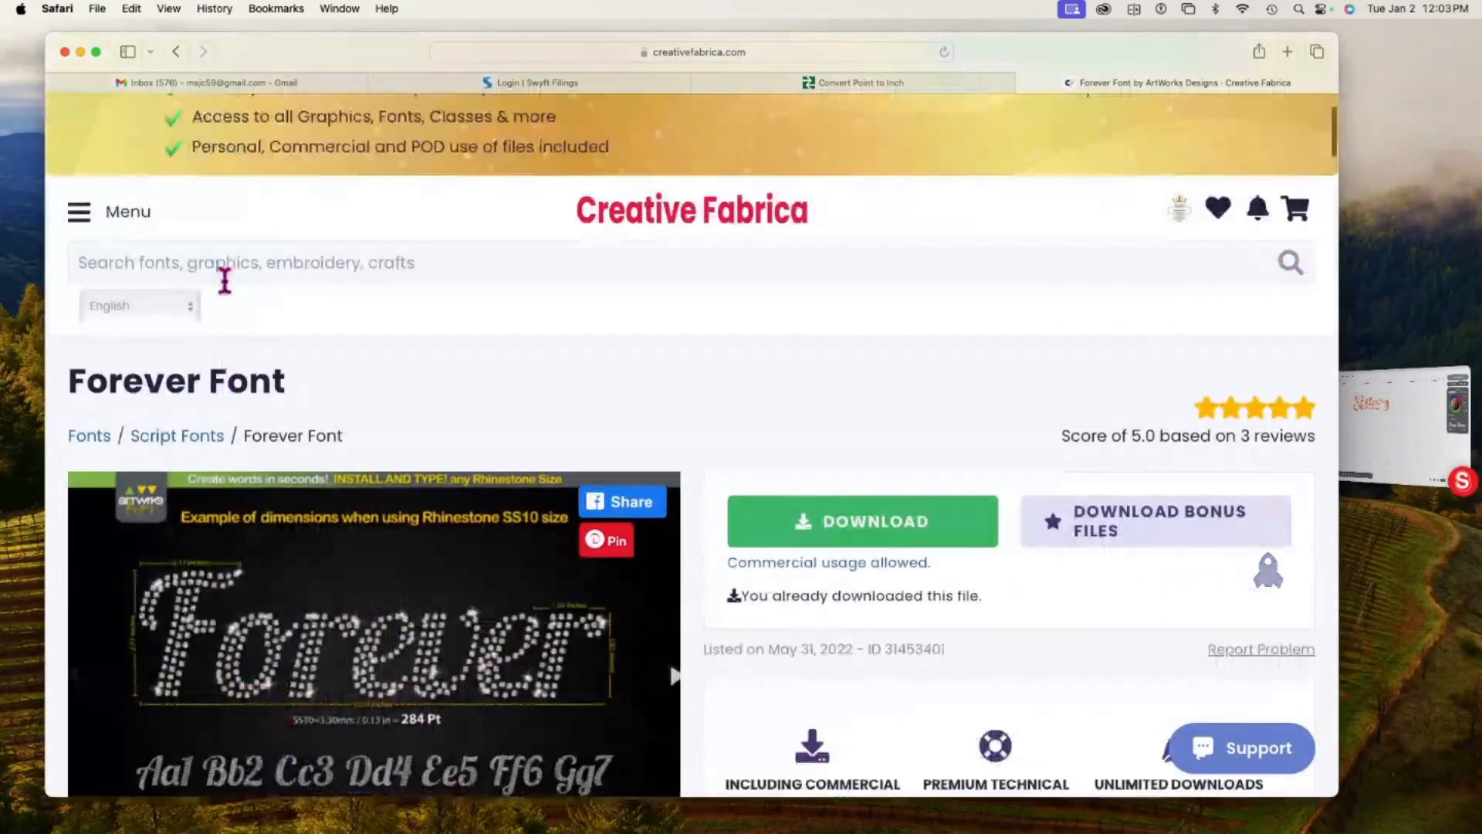
left_click(379, 260)
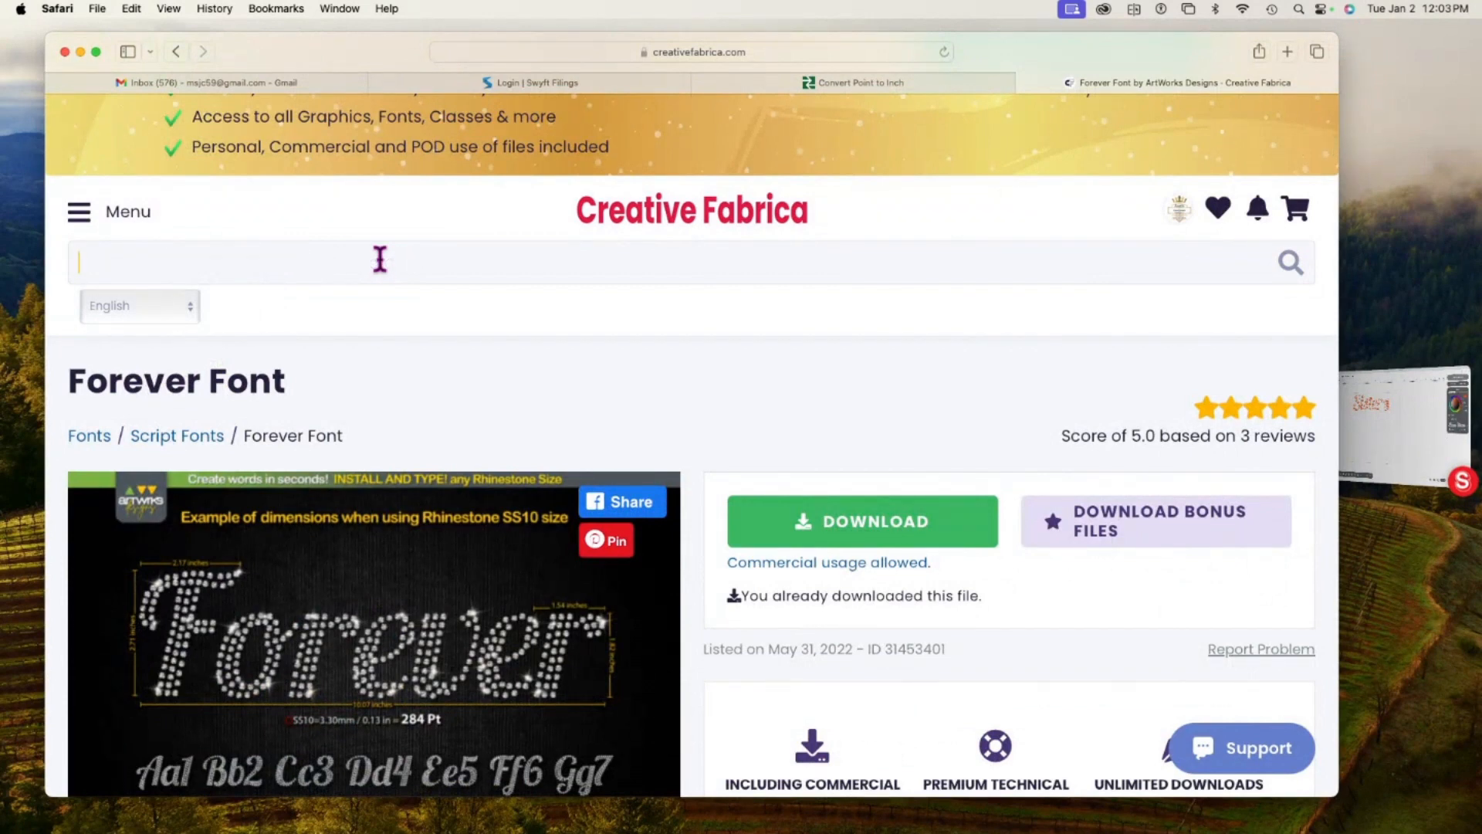
type("rhinest")
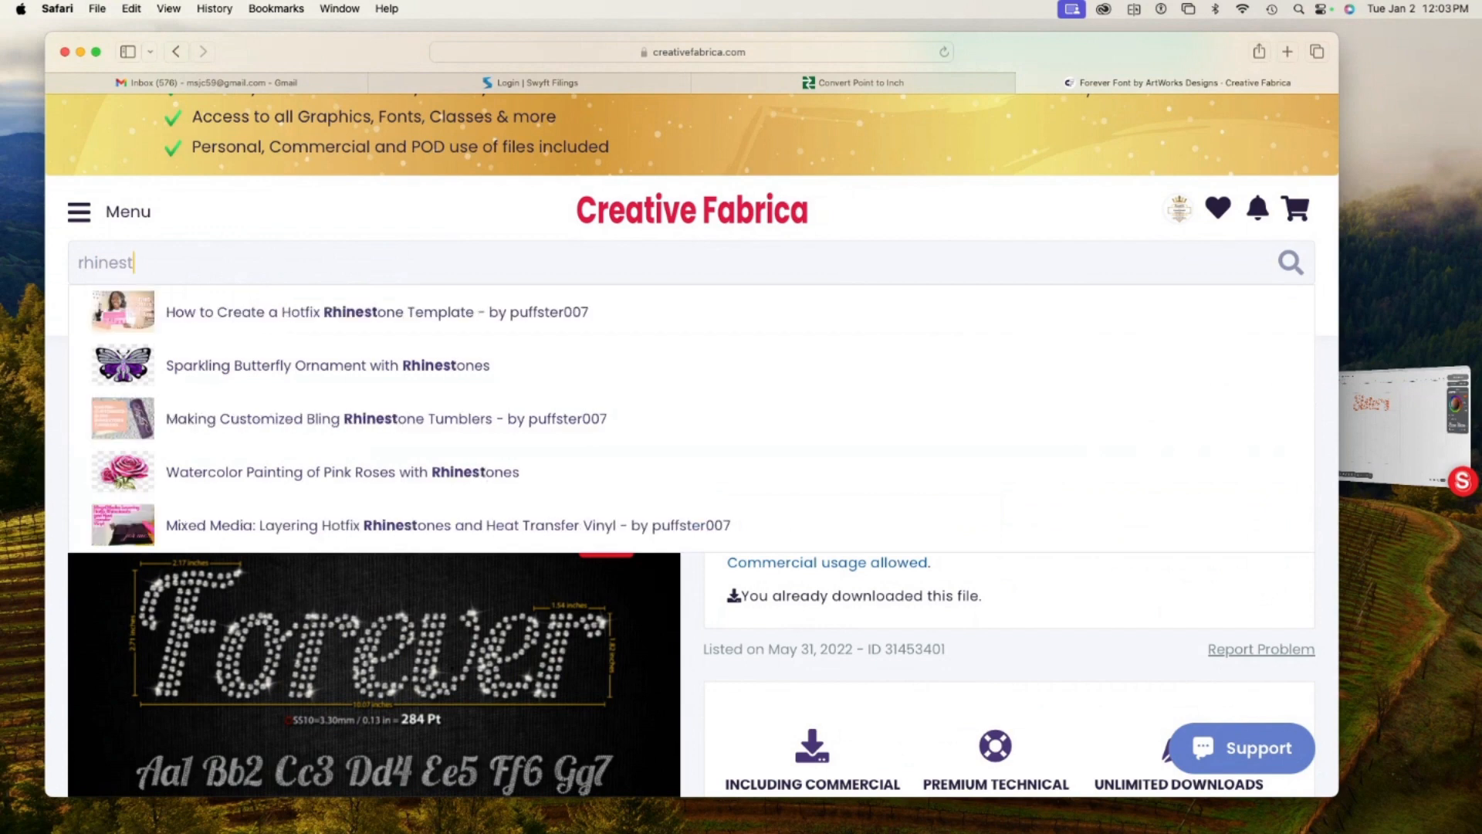
type("one ")
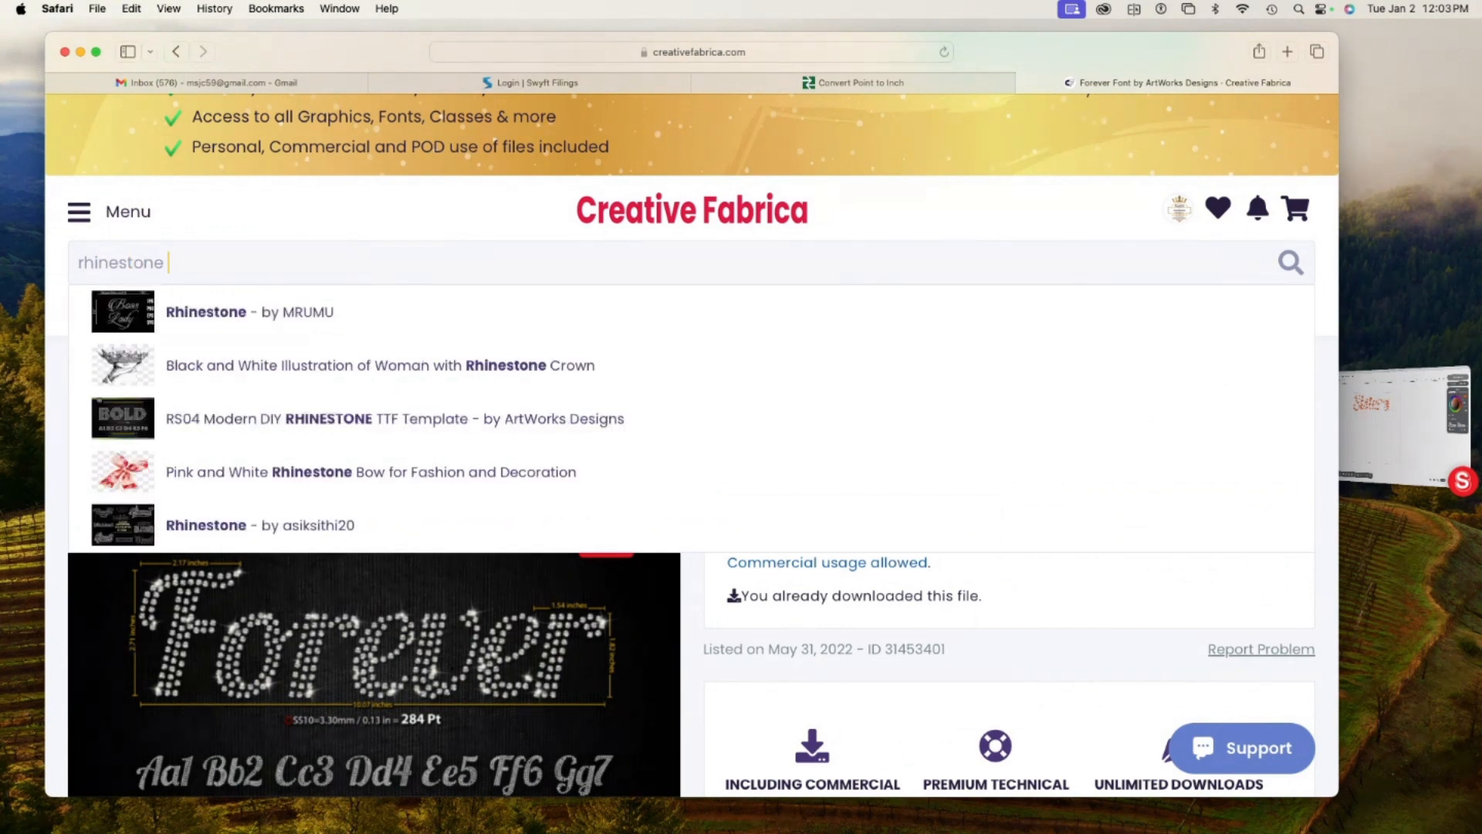
type("font")
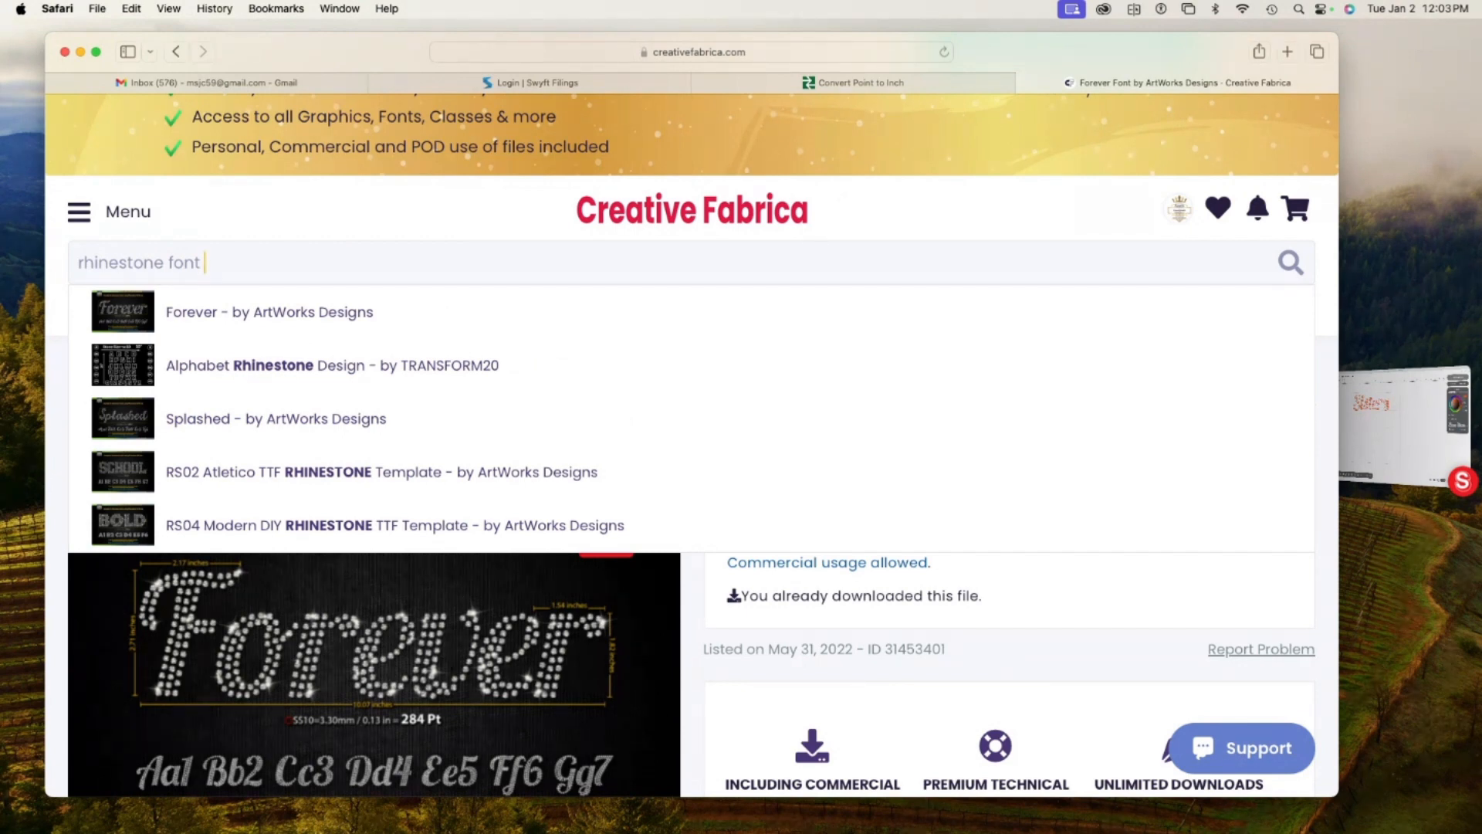
type("cur")
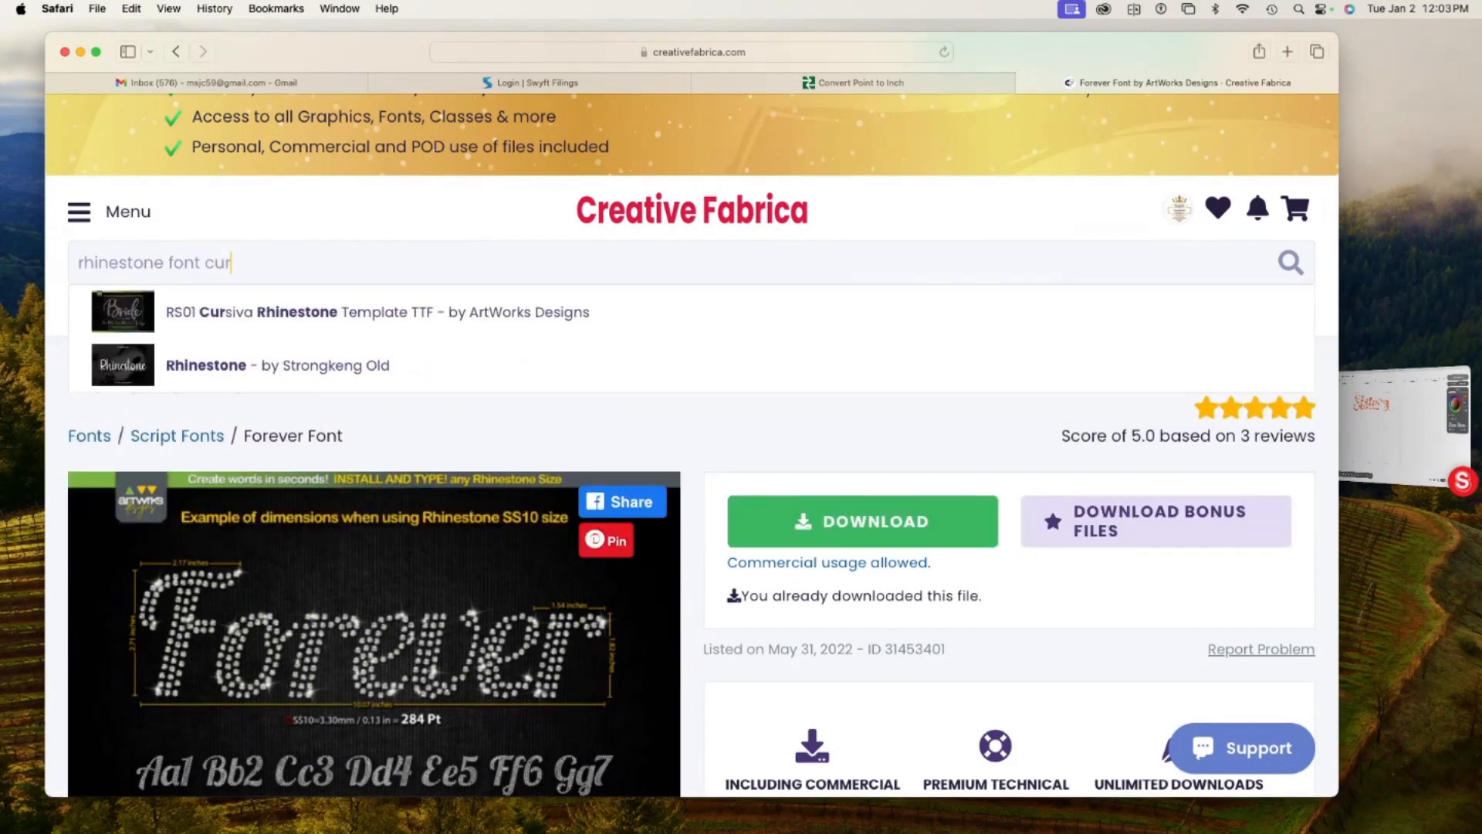
left_click(167, 312)
Examine the RS01 Cursiva product images and enlarge the instructions image listing the font point size for each rhinestone size.
scroll(405, 579, "down", 10)
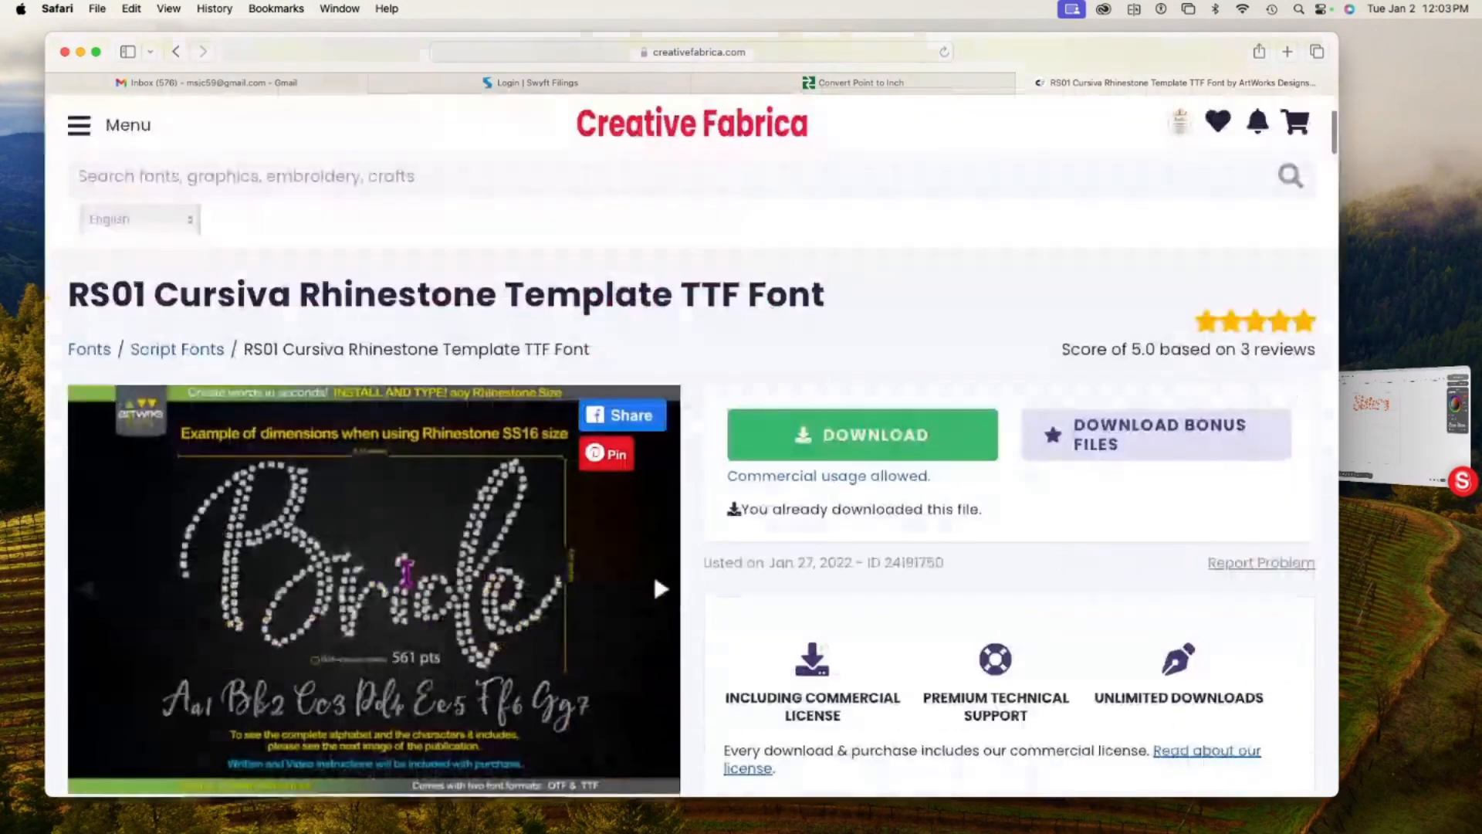
scroll(410, 579, "up", 5)
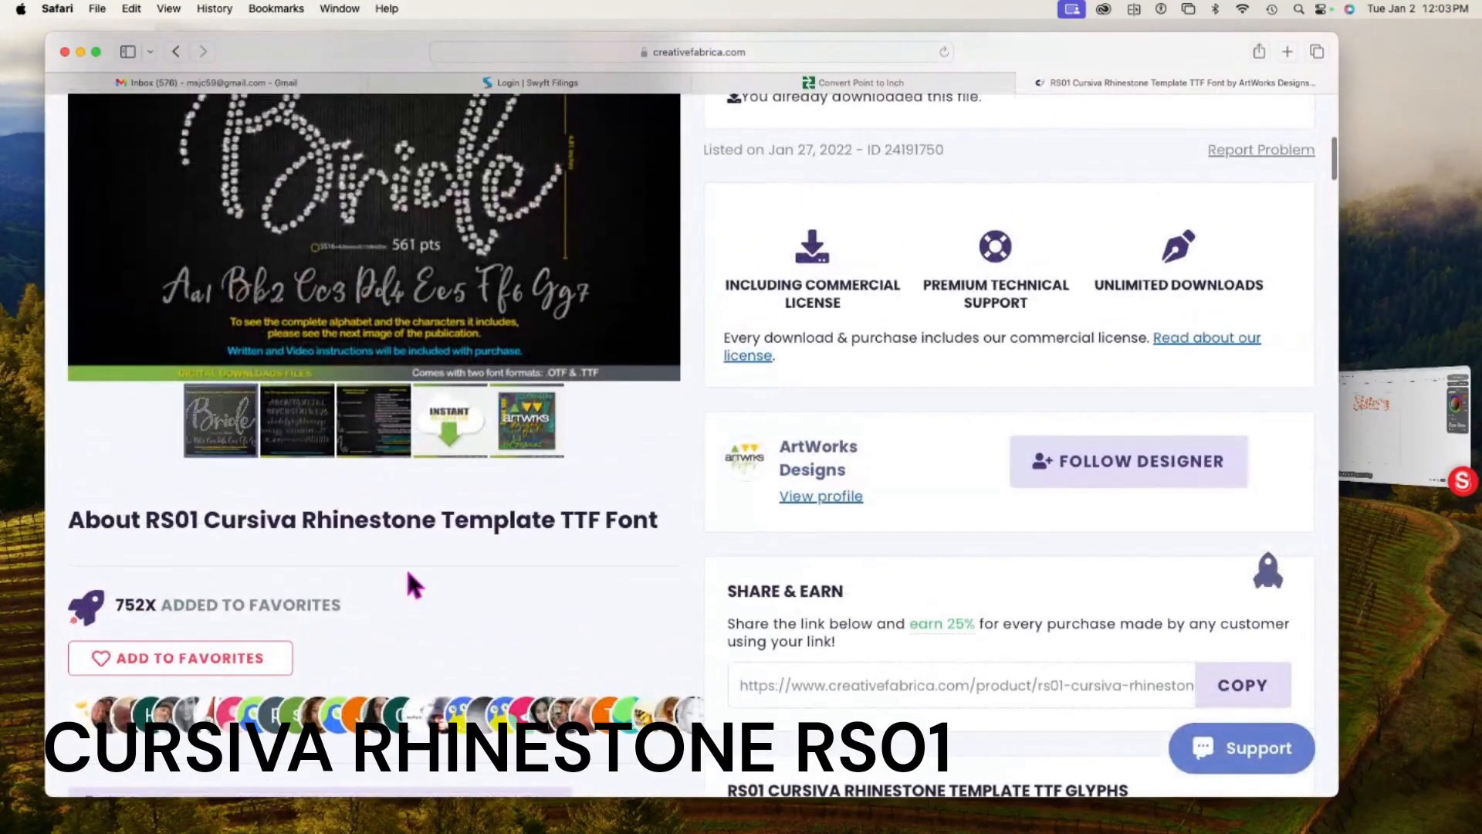
scroll(413, 579, "up", 2)
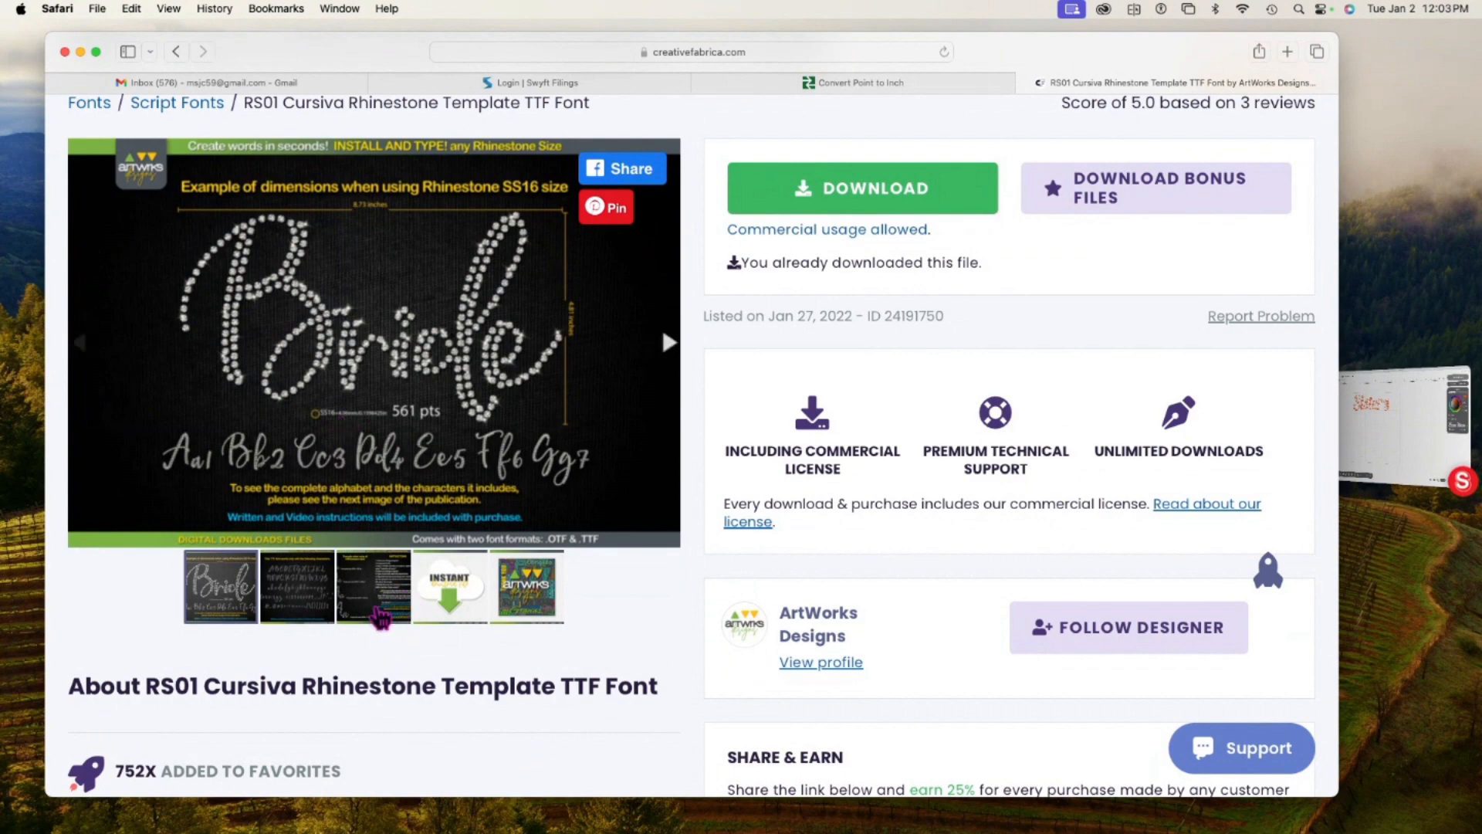
left_click(376, 602)
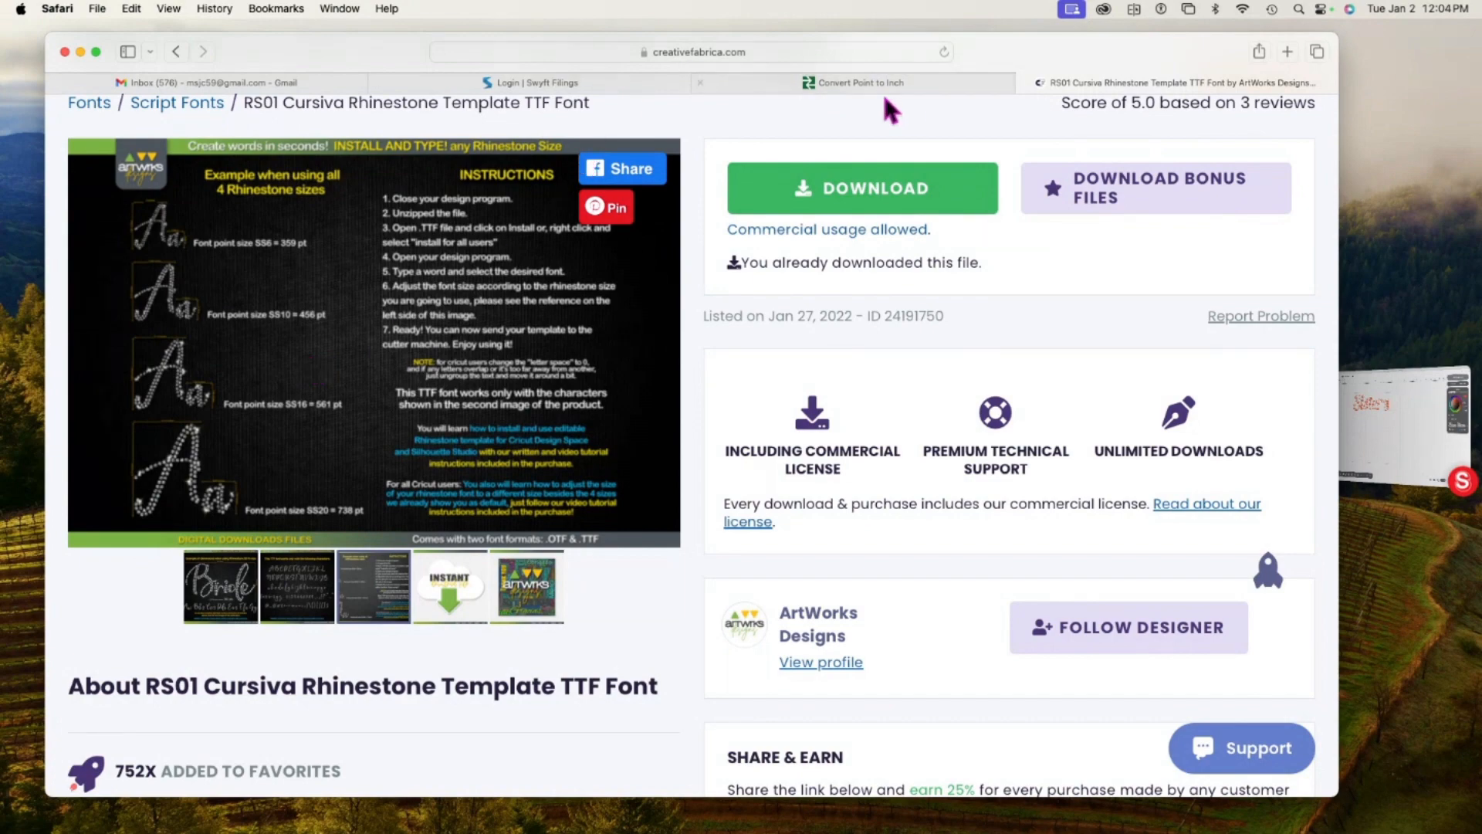
Convert 456 points to inches on UnitConverters.net.
left_click(847, 88)
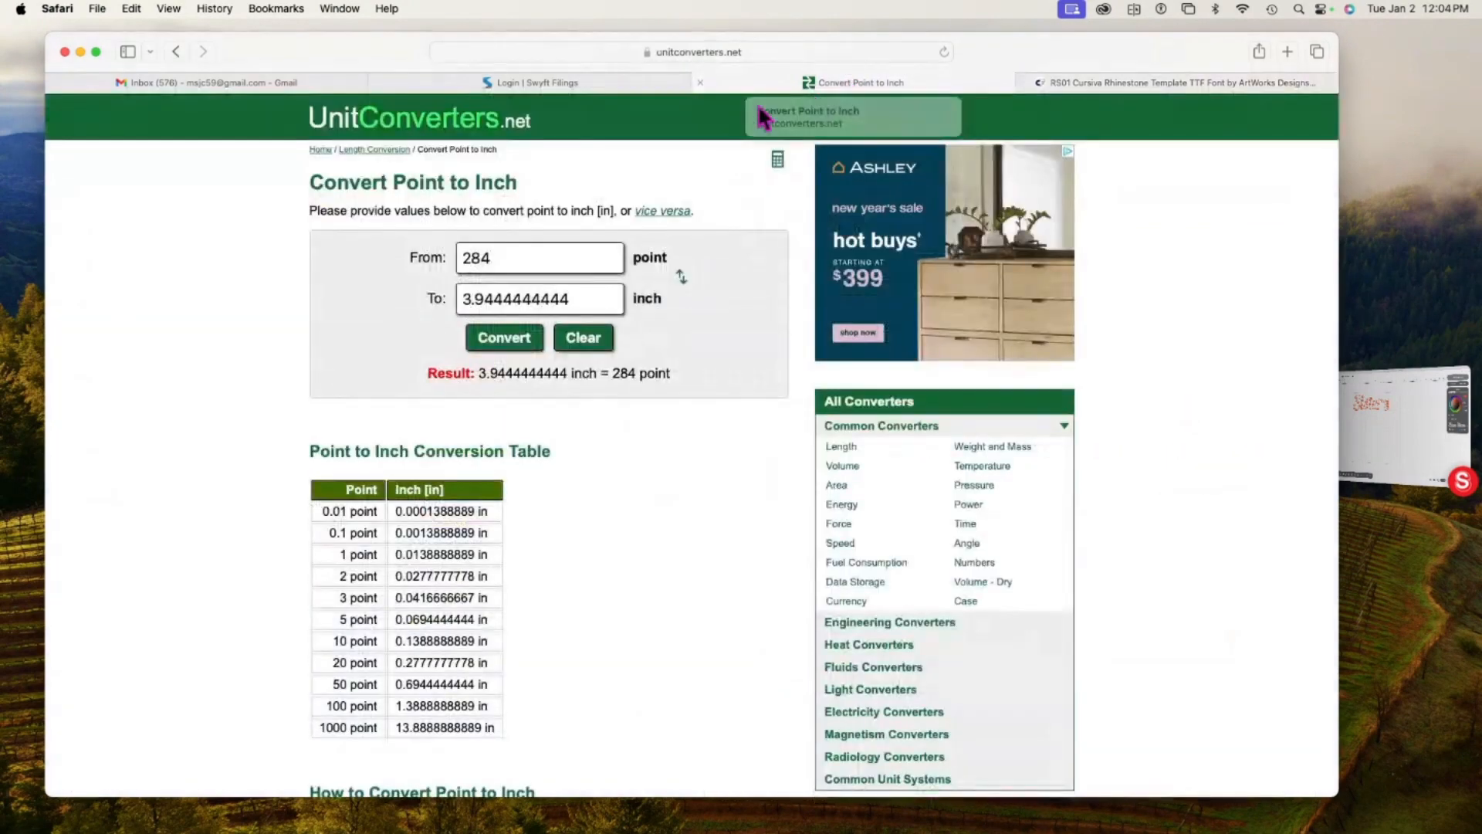
left_click(509, 265)
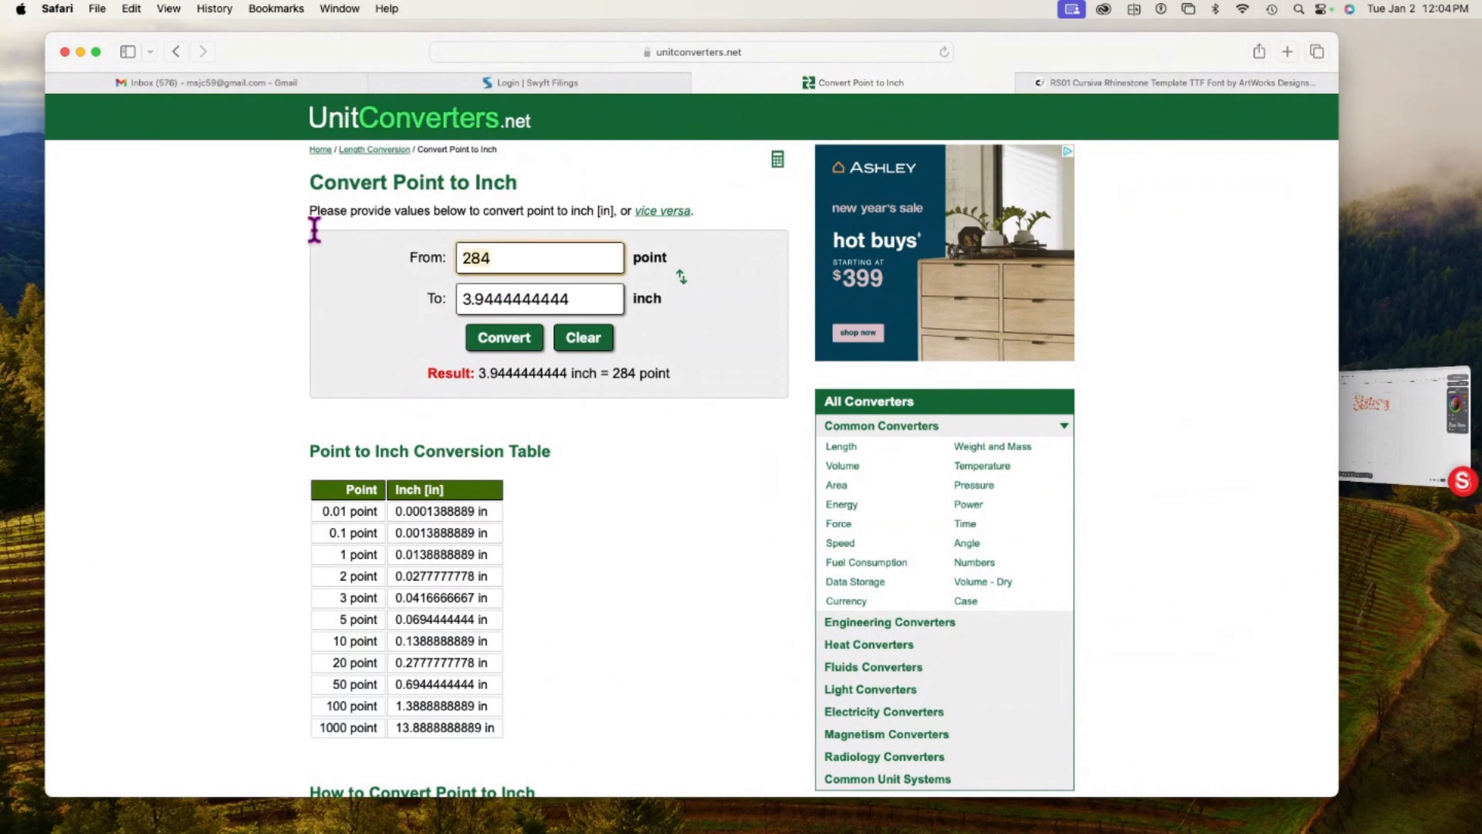
key("BackSpace")
key("BackSpace")
key("BackSpace")
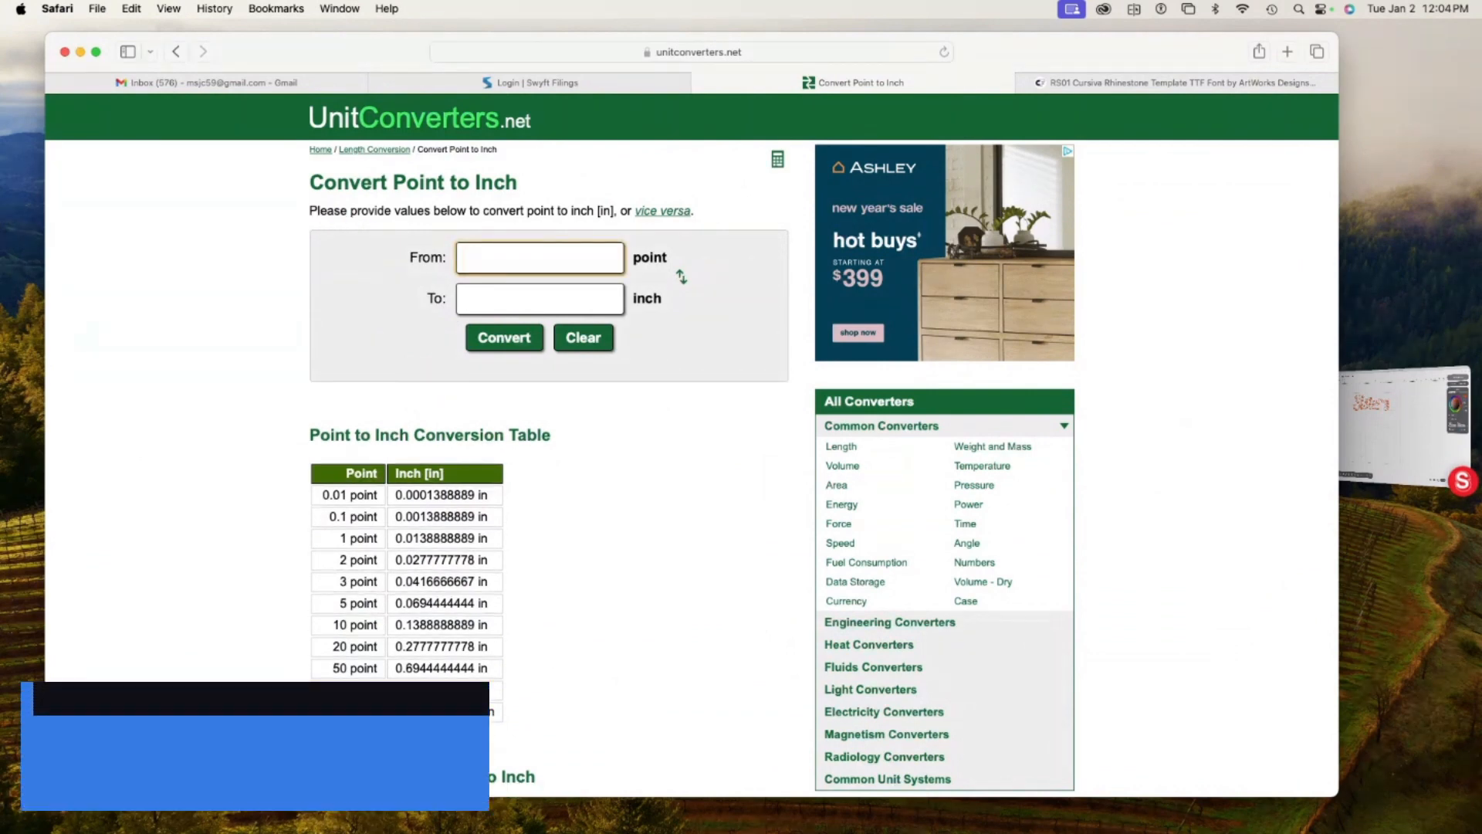
type("456")
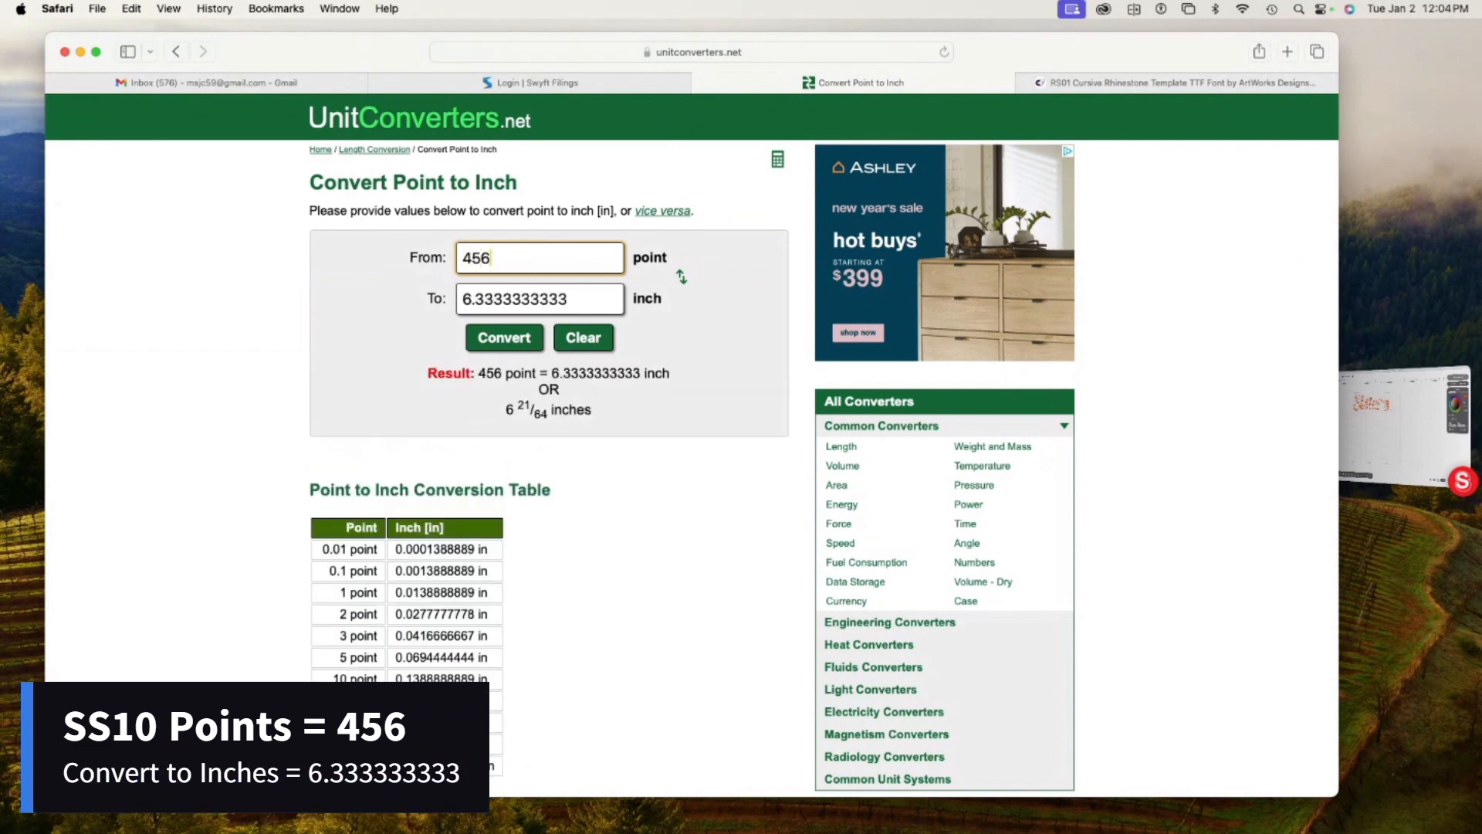
key("Tab")
left_click(507, 336)
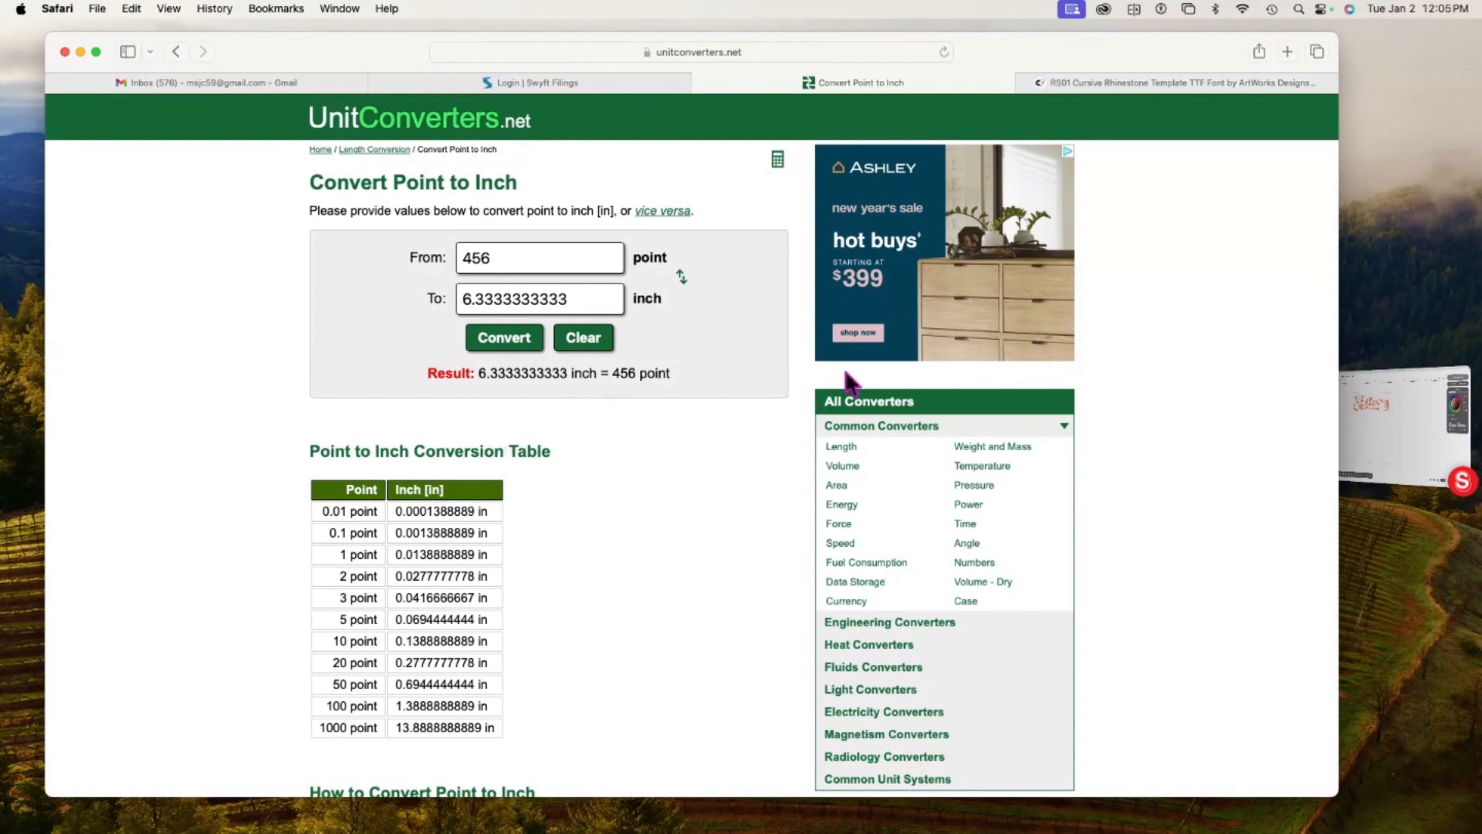
Switch to Leonardo Design Studio and start a new text reading "life" in the RS01-AW-Cursiva font.
left_click(1378, 431)
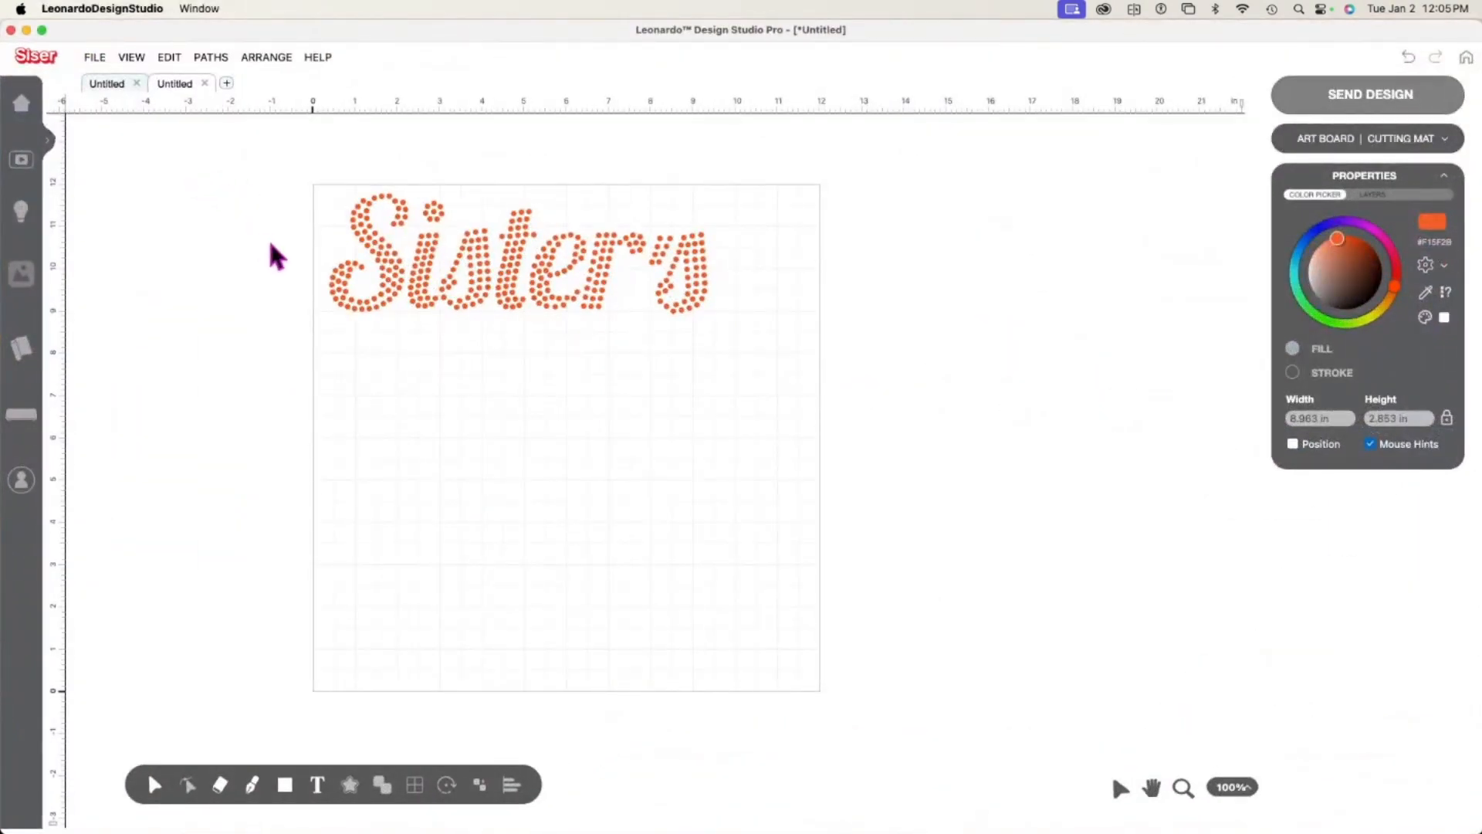
left_click(317, 787)
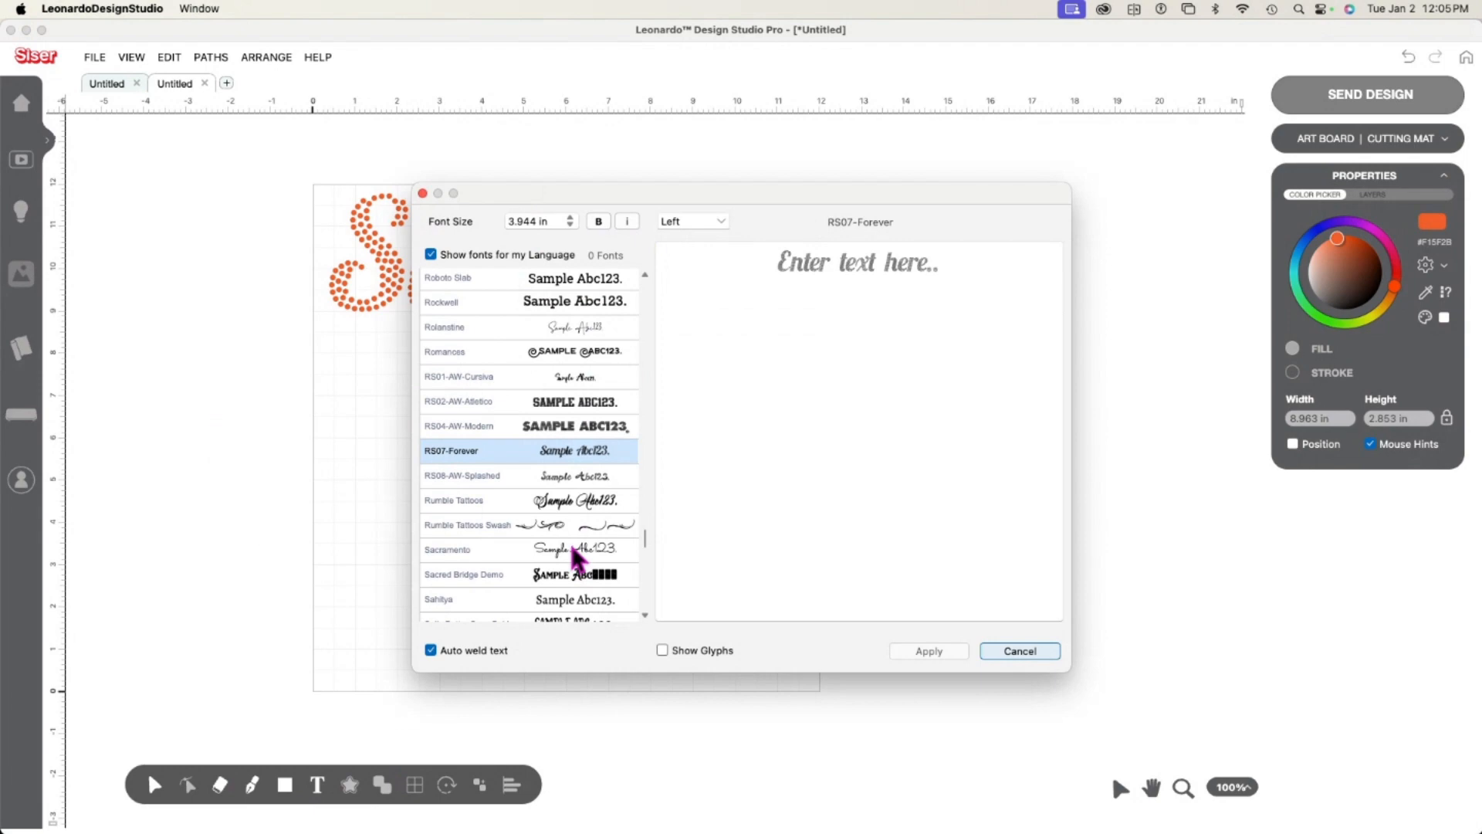
left_click(480, 375)
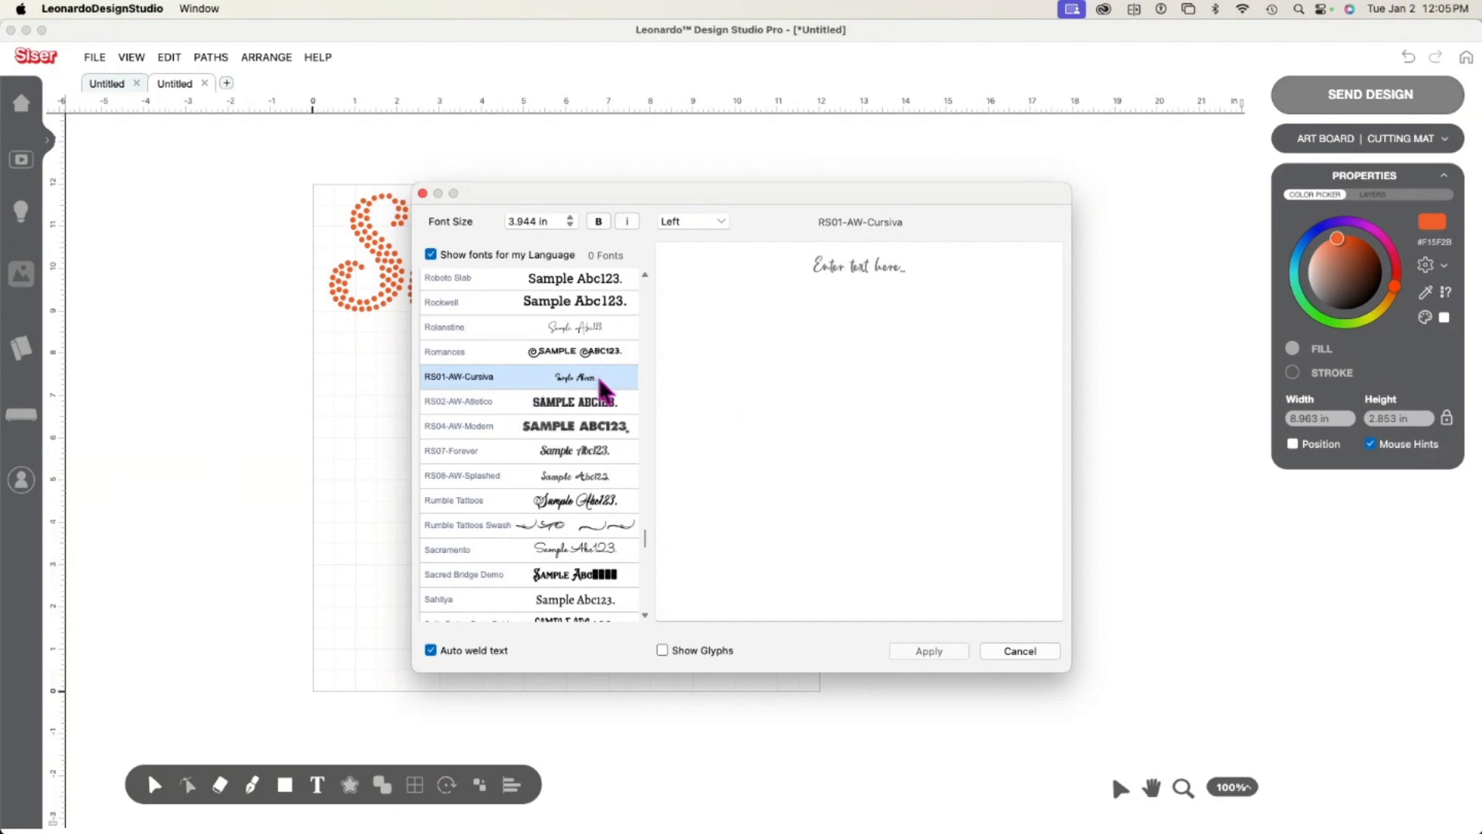
left_click(813, 267)
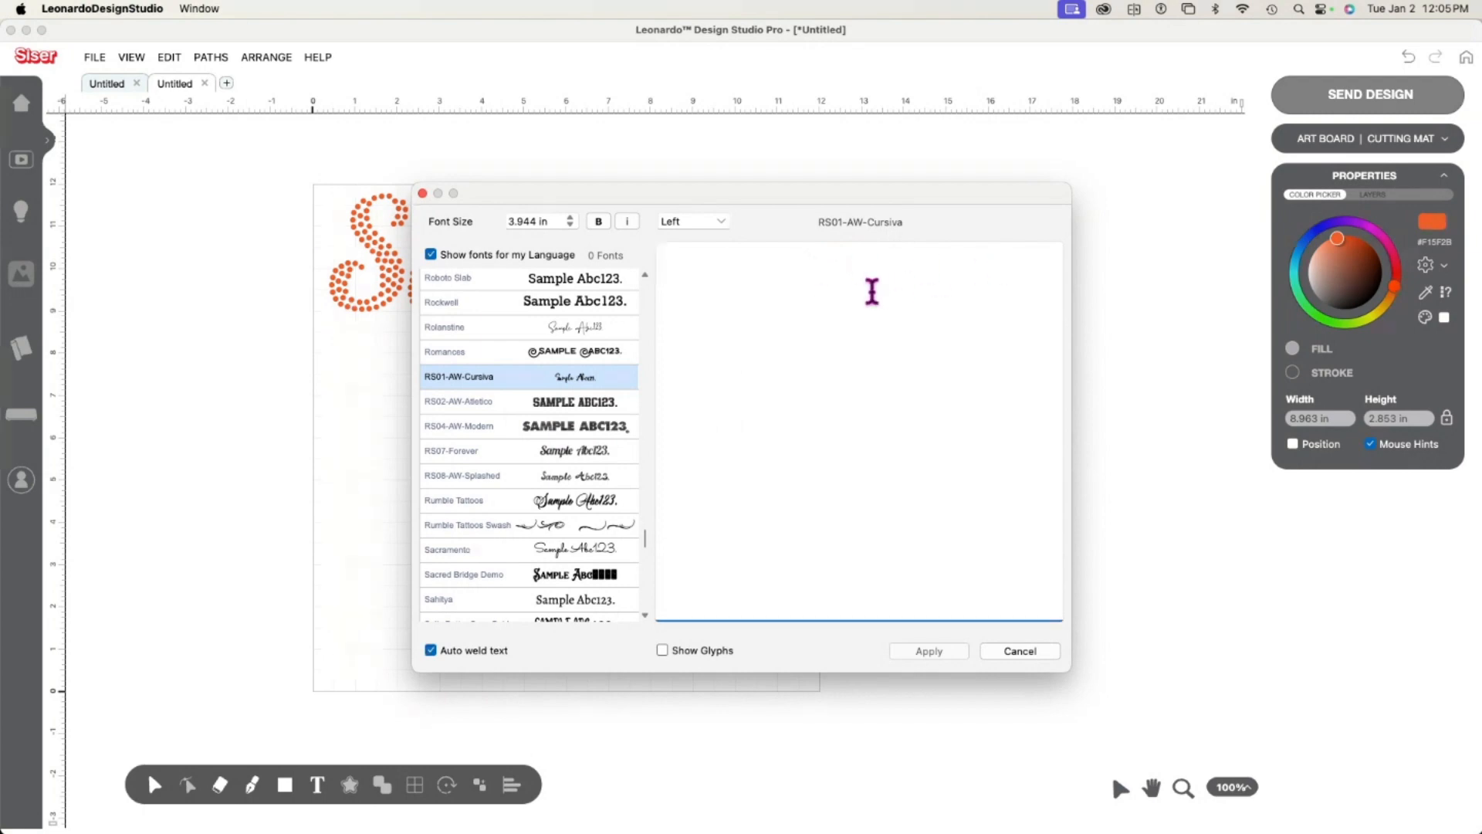
type("Life")
Set the text's font size to 6.33333333 in and add the word to the artboard.
left_click_drag(505, 220, 596, 221)
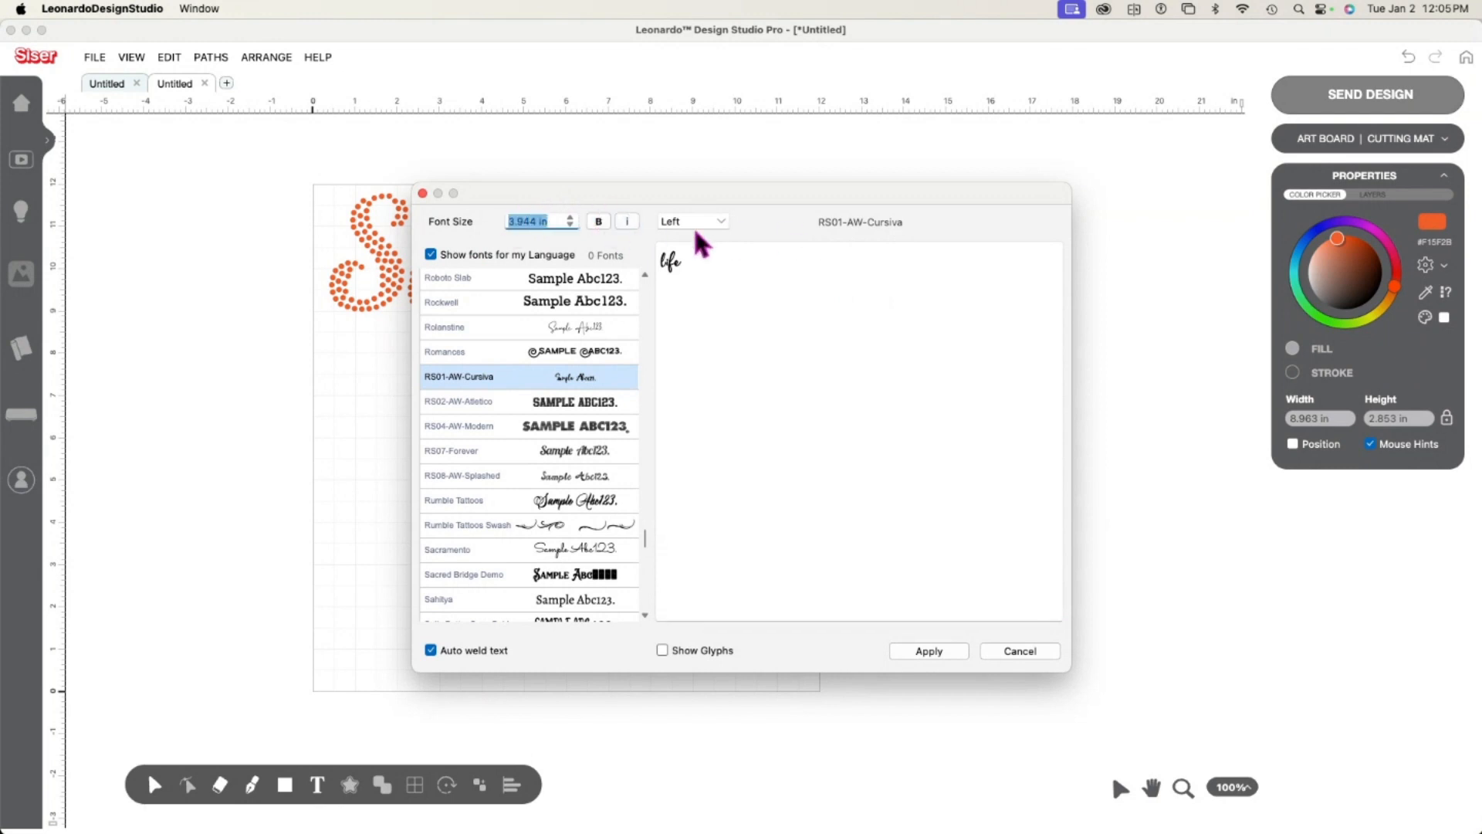
key("BackSpace")
type("6")
type("3333333")
key("BackSpace")
key("BackSpace")
key("BackSpace")
key("BackSpace")
key("BackSpace")
key("BackSpace")
key("BackSpace")
key("BackSpace")
key("BackSpace")
key("BackSpace")
type("6.33333333")
key("BackSpace")
key("BackSpace")
key("BackSpace")
key("BackSpace")
key("BackSpace")
key("BackSpace")
key("BackSpace")
key("BackSpace")
key("BackSpace")
key("BackSpace")
type("63333333")
key("BackSpace")
key("BackSpace")
key("BackSpace")
key("BackSpace")
key("BackSpace")
key("BackSpace")
key("BackSpace")
type(".33333333")
left_click(930, 650)
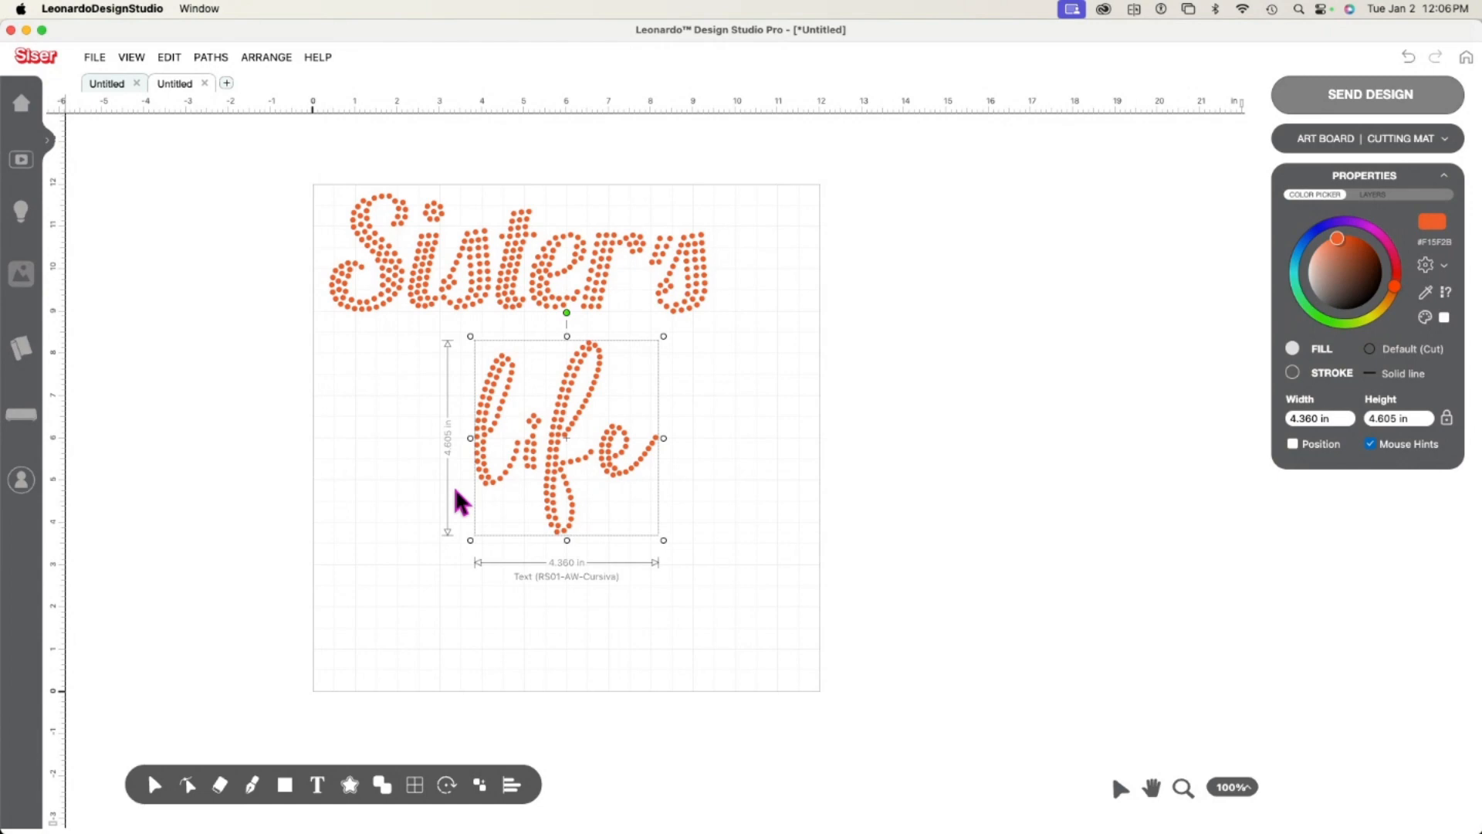
Break the paths of the "life" text into individual rhinestone circles, and deselect them.
right_click(491, 420)
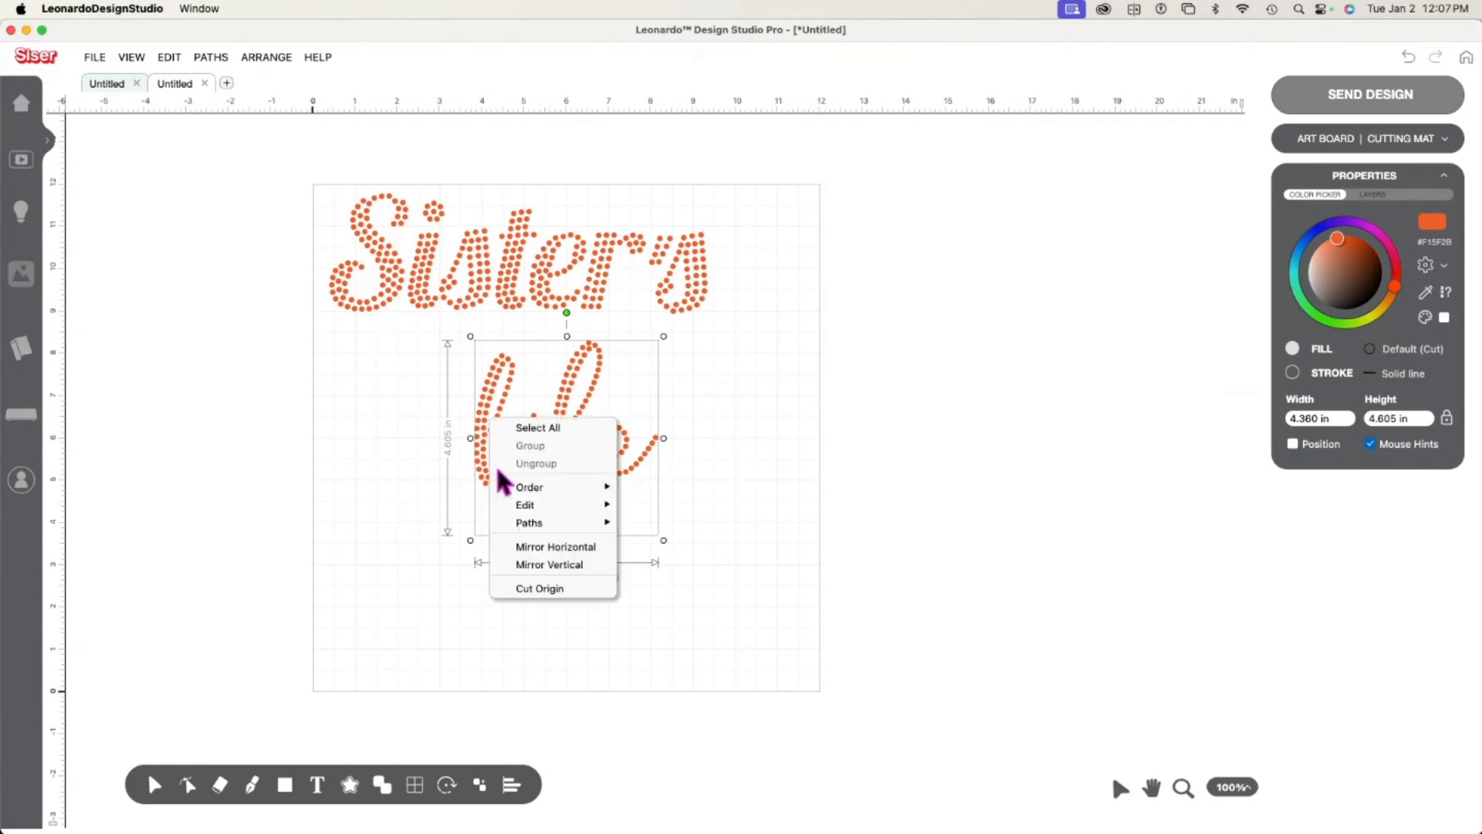
mouse_move(565, 531)
left_click(689, 565)
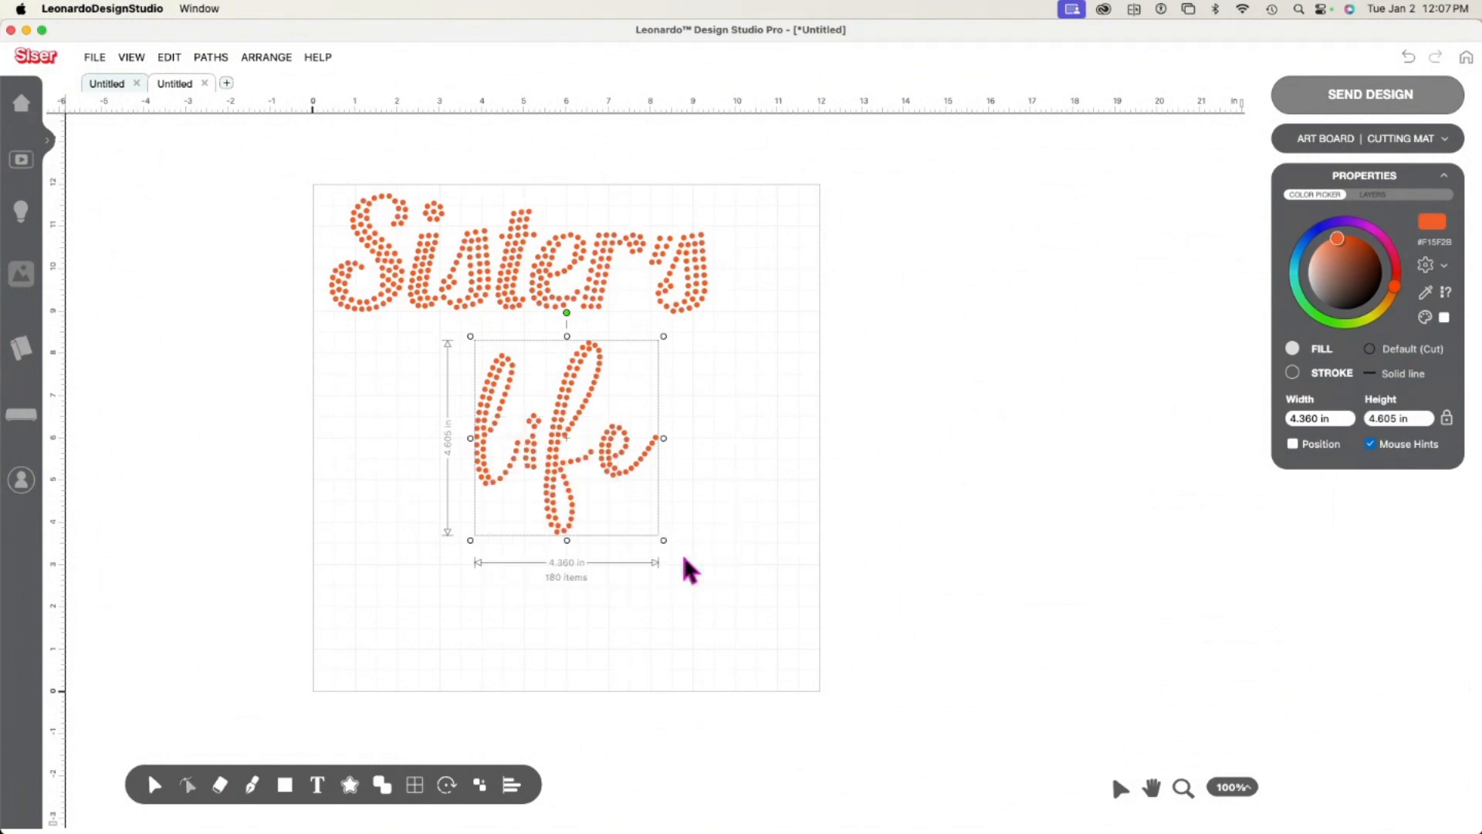
left_click(695, 480)
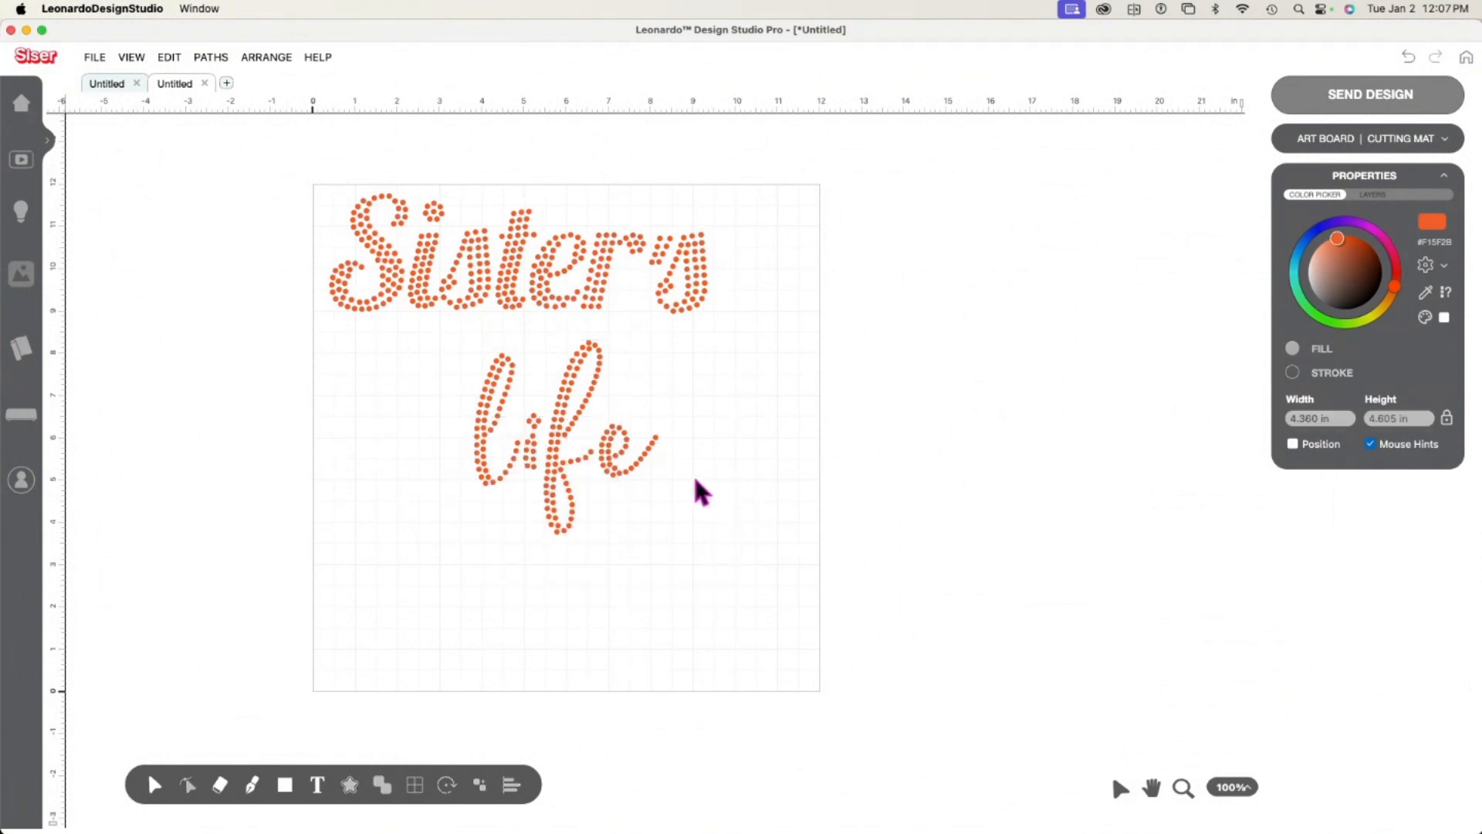
Check the width and height of single rhinestone circles in the "e" and "f" of "life", and deselect them.
left_click(608, 473)
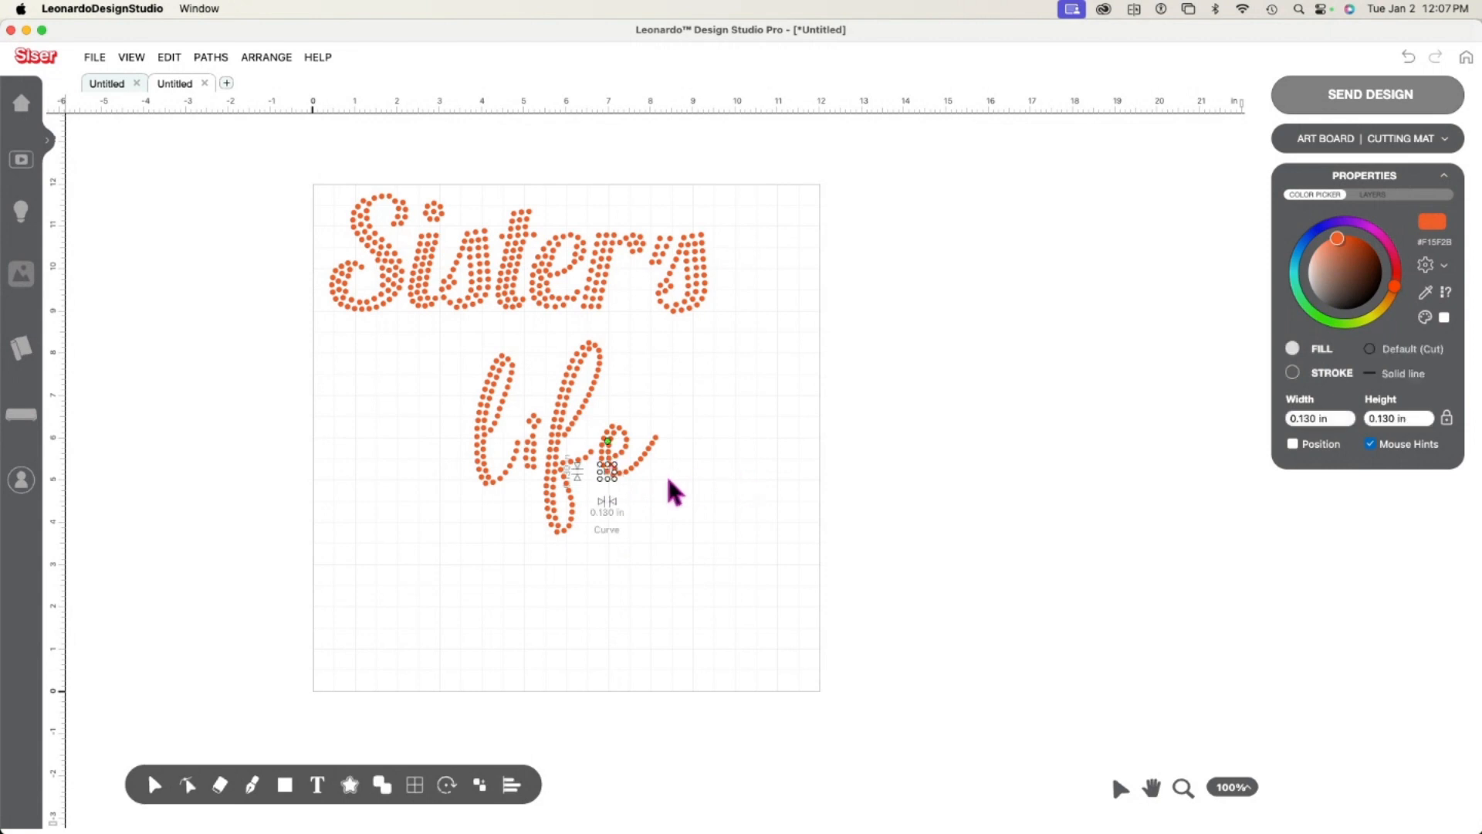
left_click(568, 526)
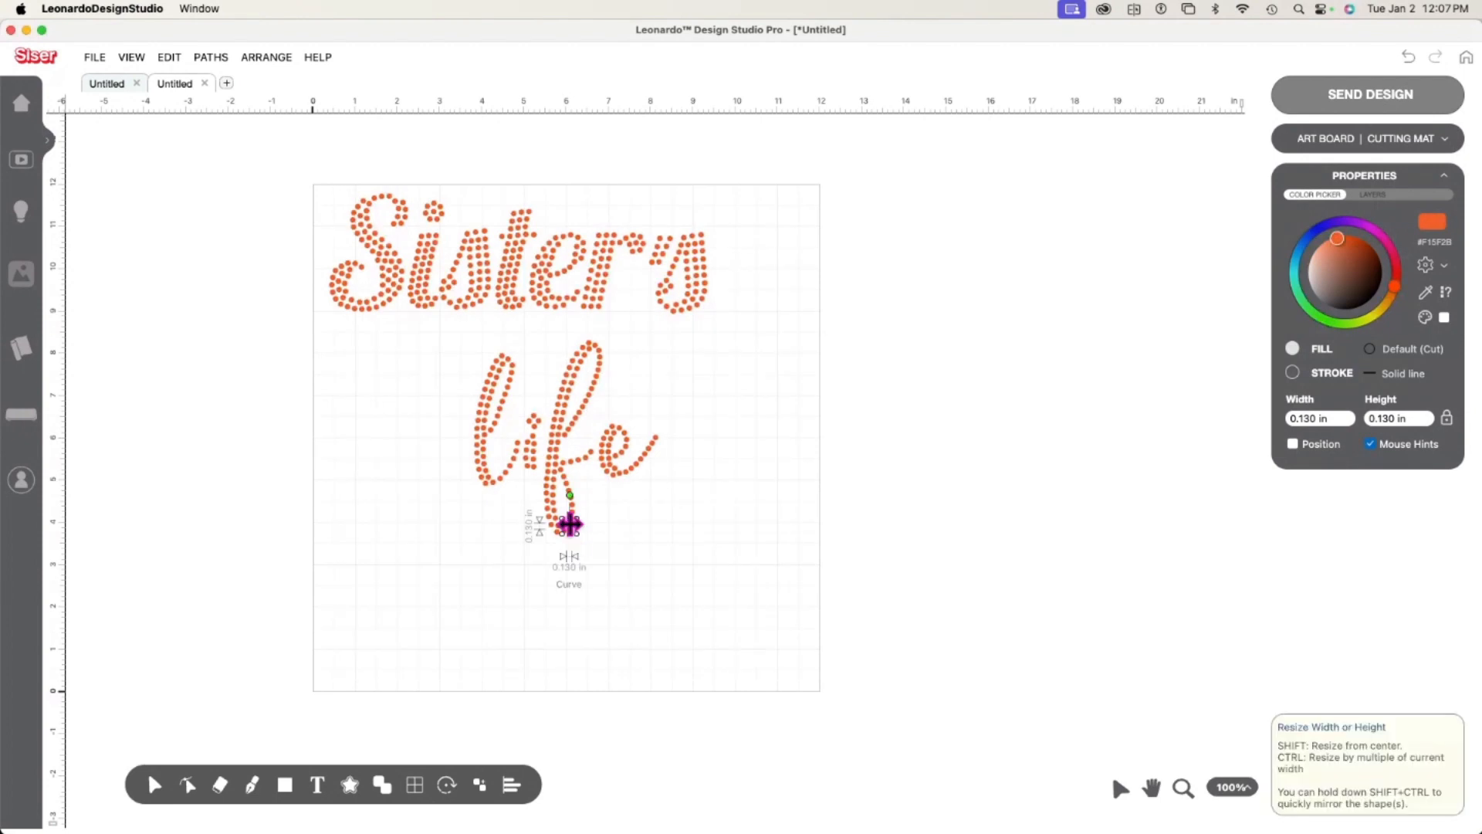
left_click(378, 416)
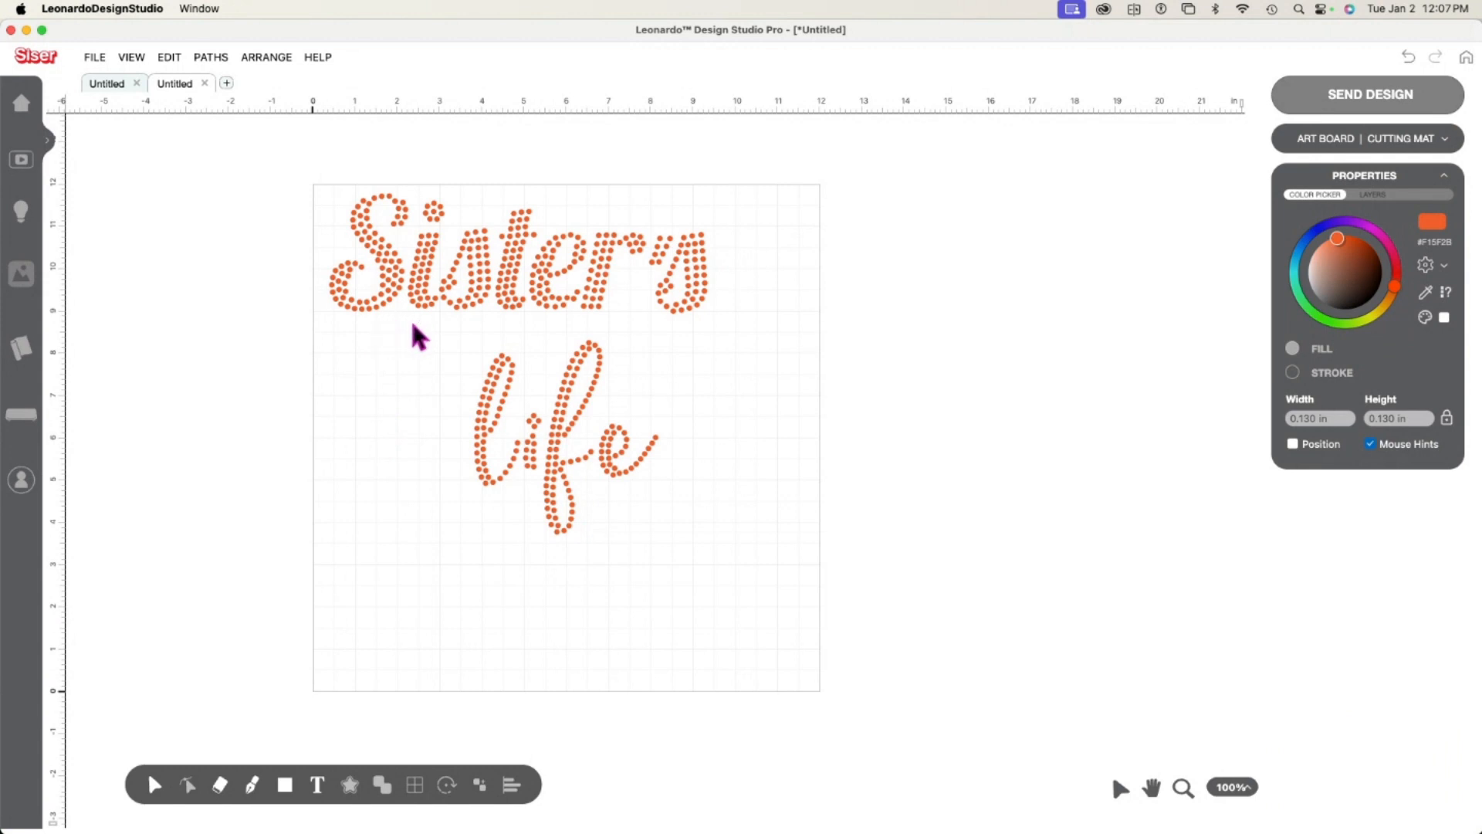
Combine all circles of "life" into one path and move the word to the lower left of the artboard.
left_click_drag(413, 324, 664, 525)
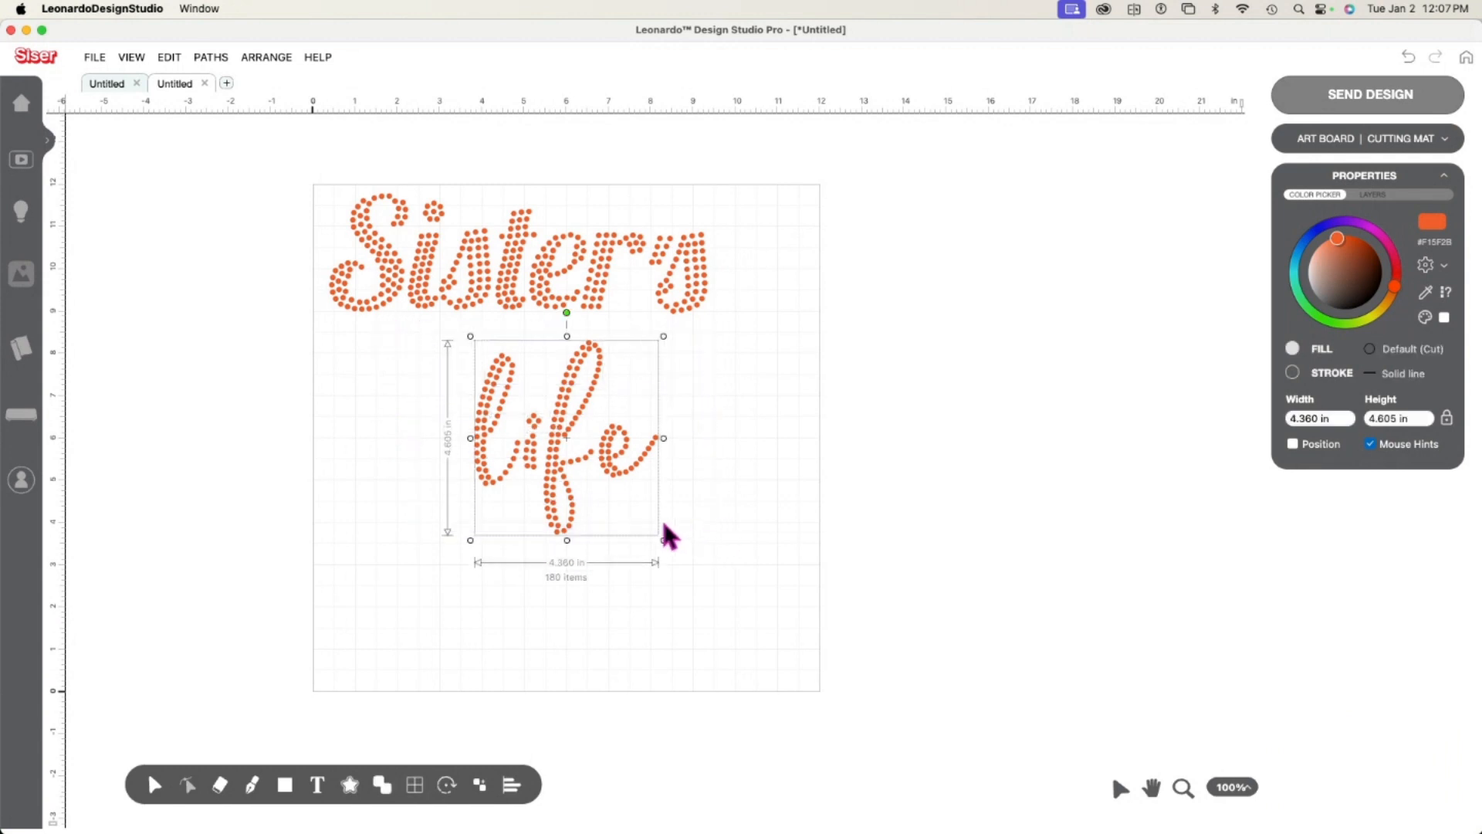
right_click(556, 430)
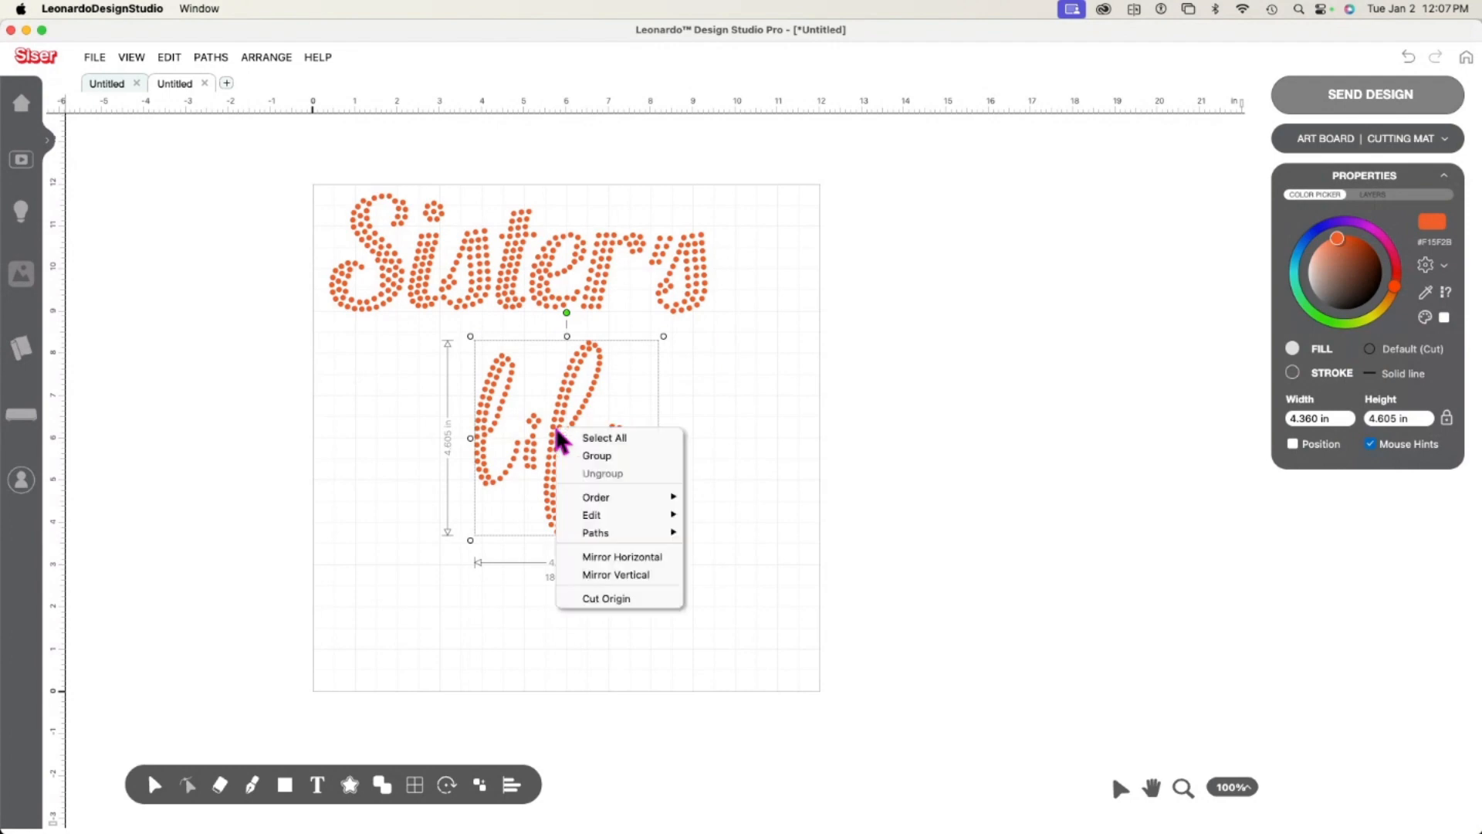
mouse_move(601, 520)
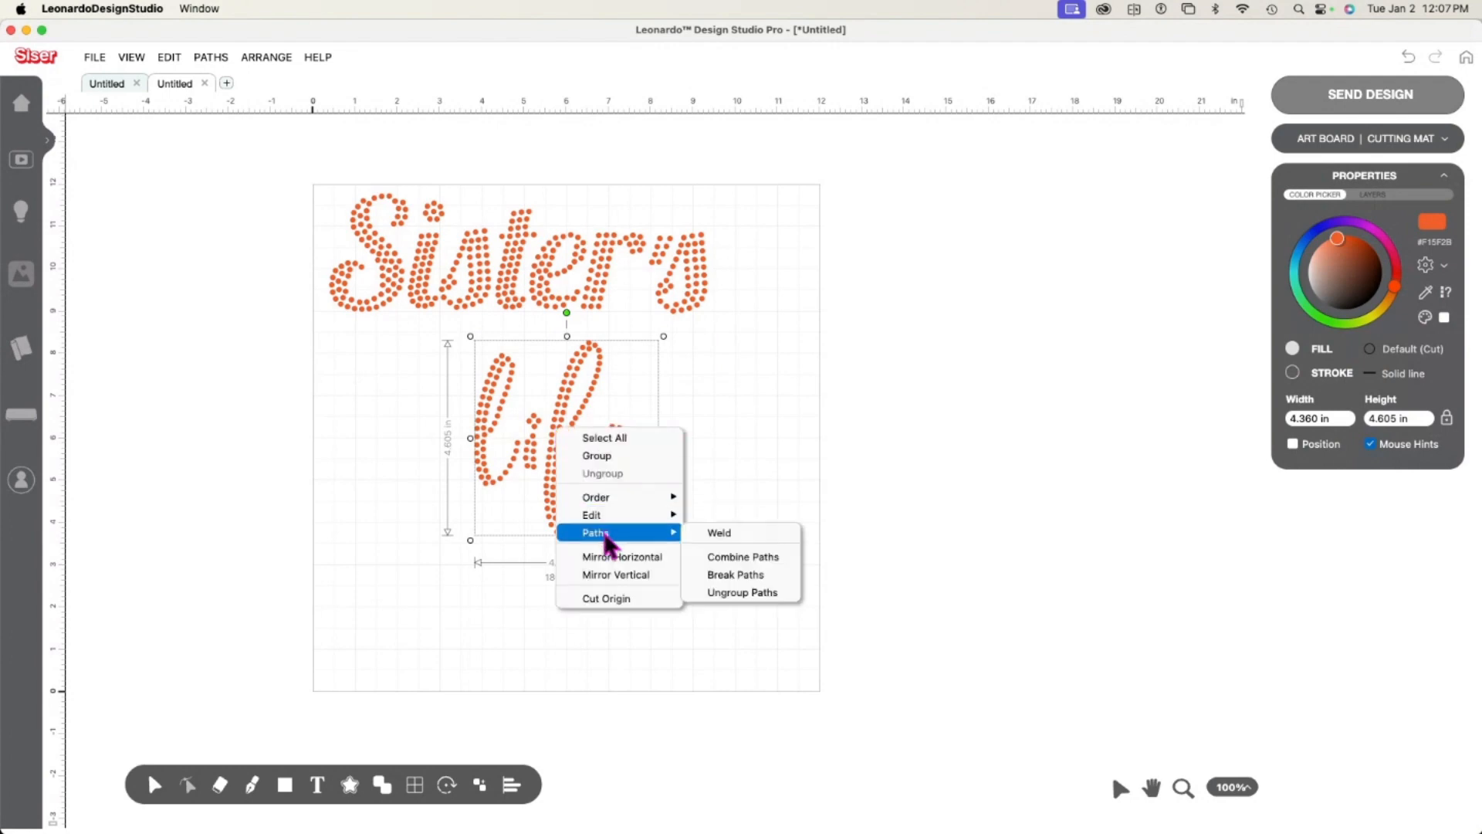
left_click(740, 558)
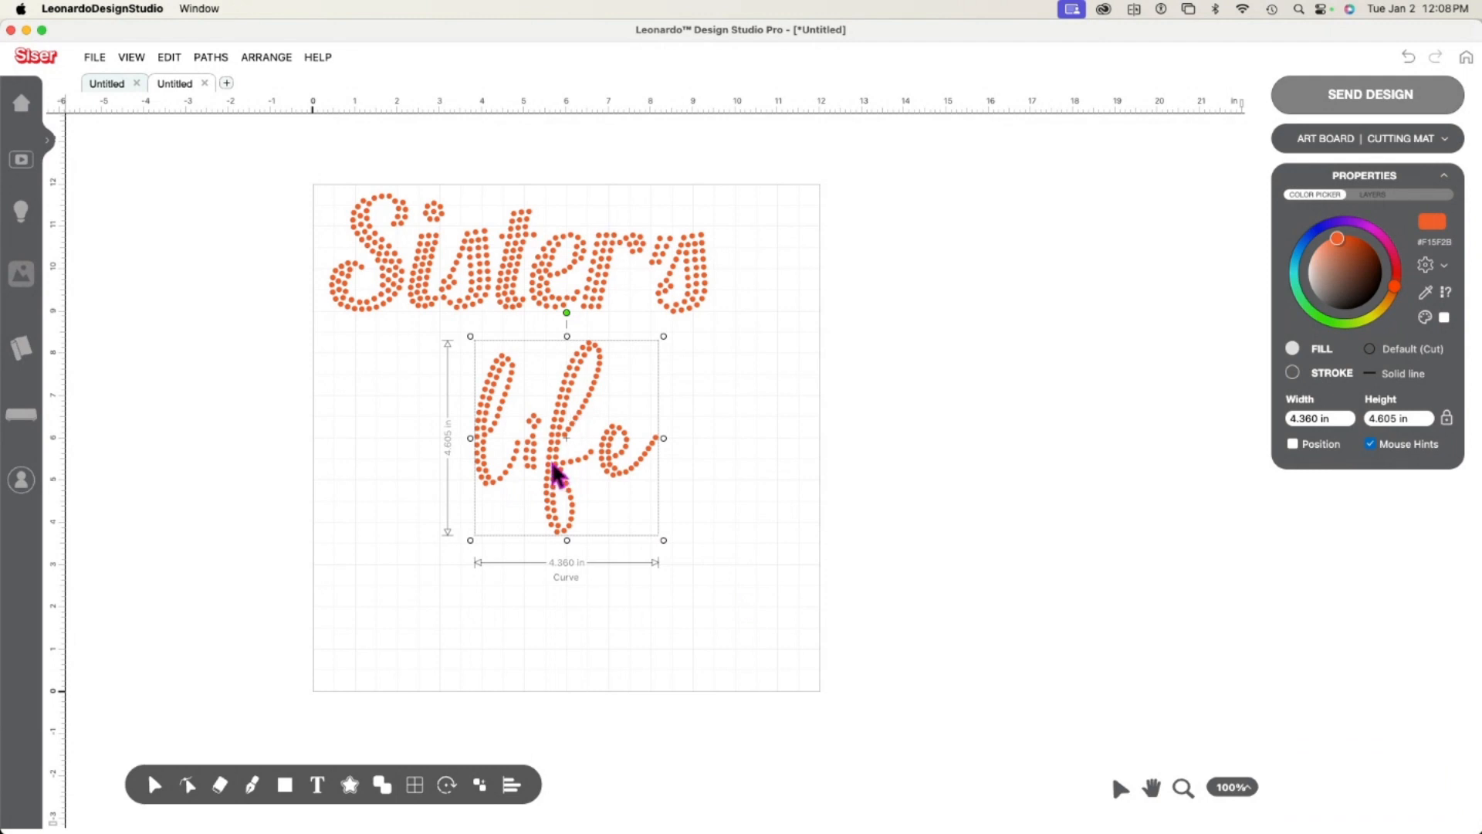
left_click_drag(557, 480, 474, 452)
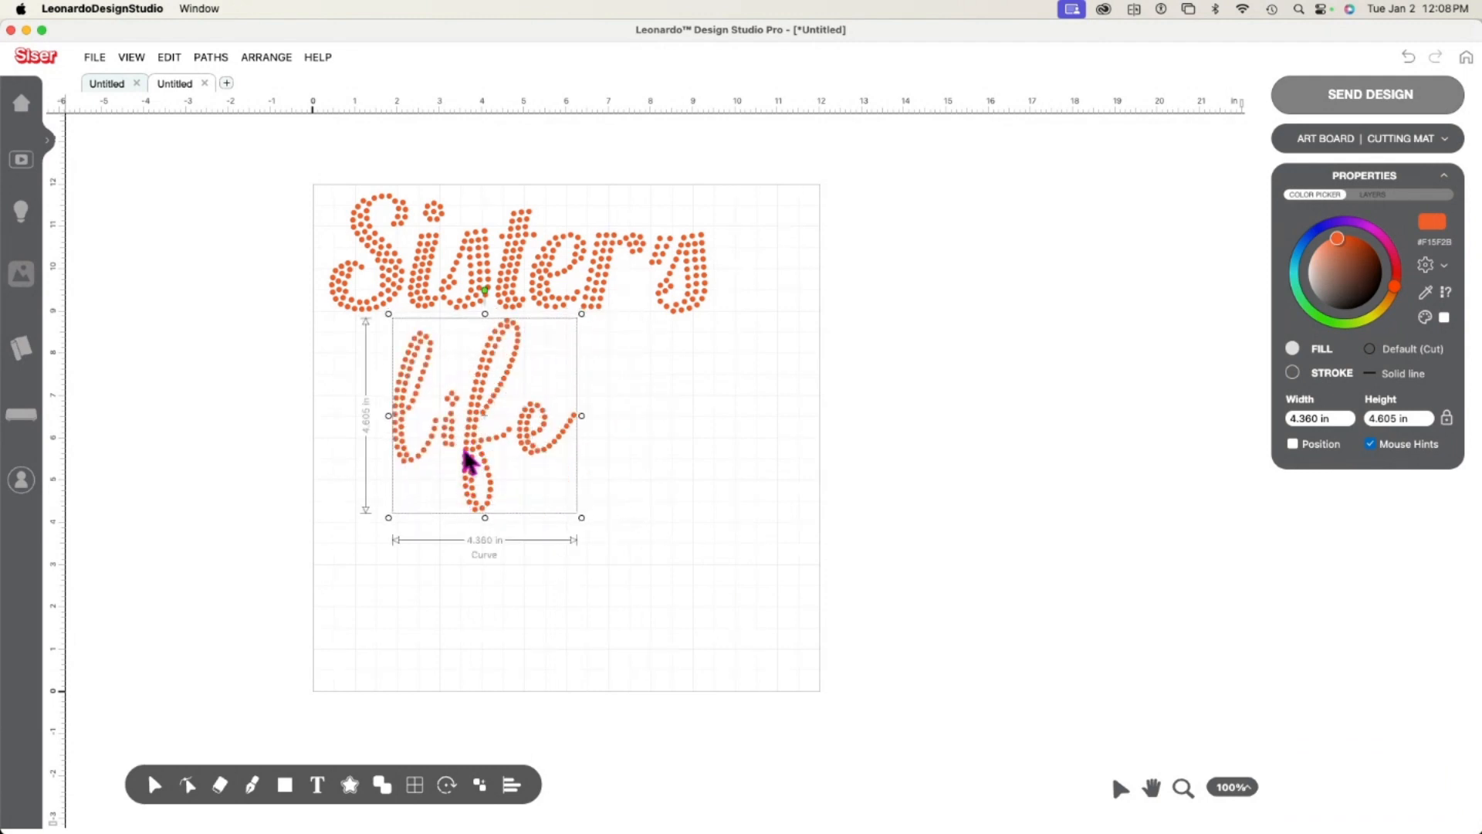
left_click_drag(468, 456, 417, 573)
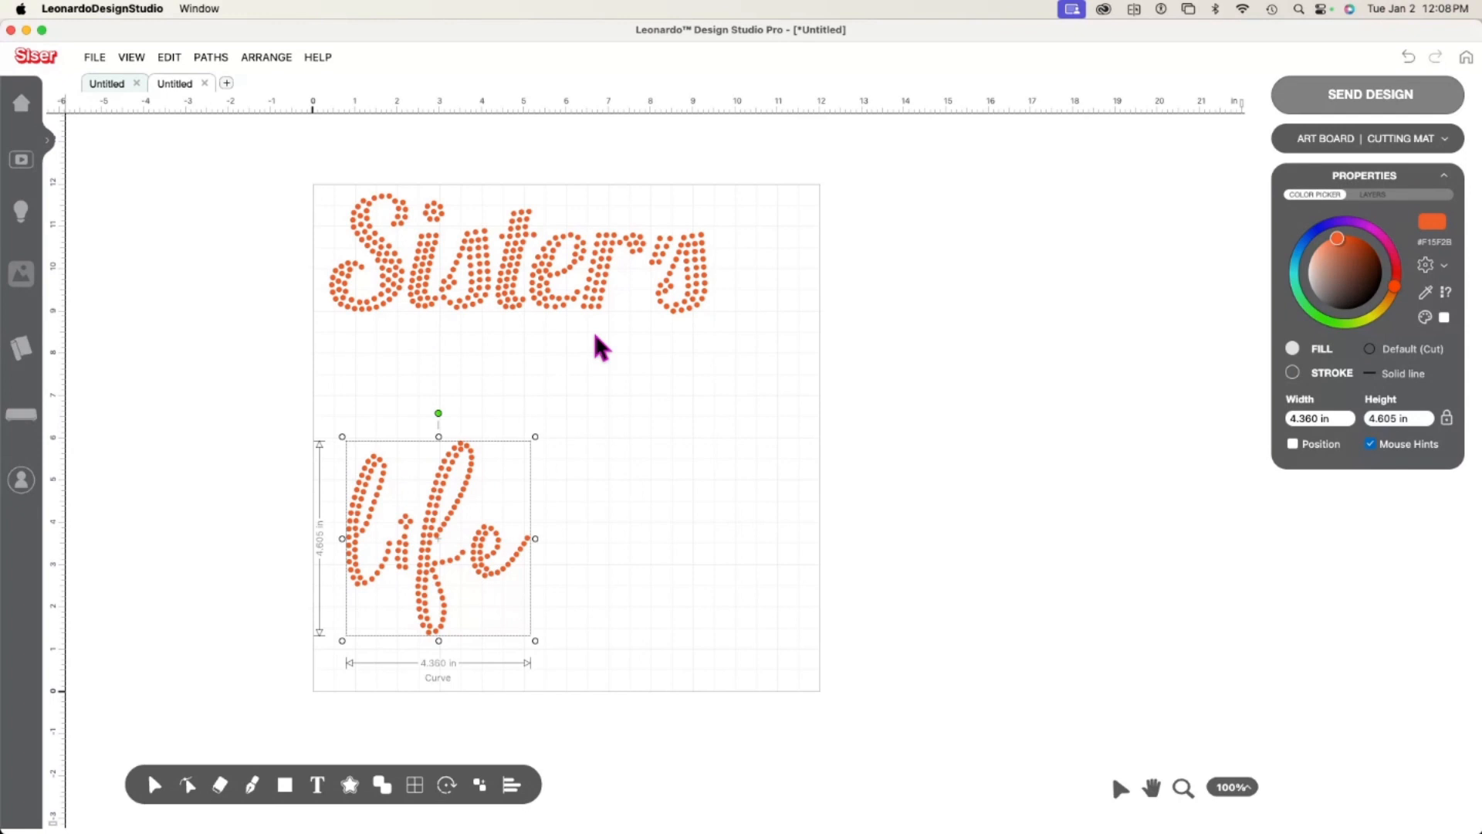
Add the text "4" in RS01-AW-Cursiva at a font size of 6.333 in.
left_click(319, 793)
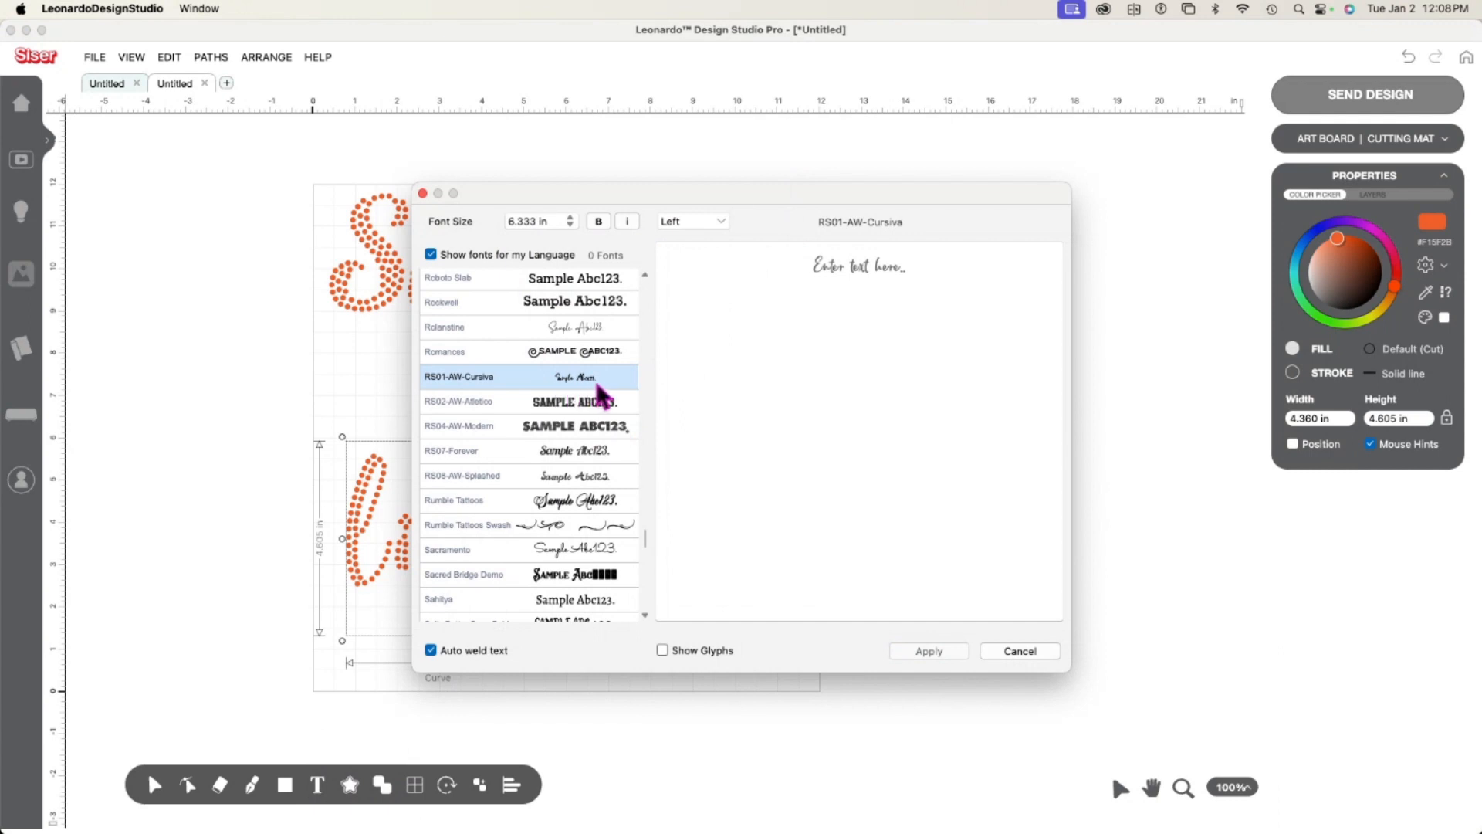
left_click(854, 279)
type("s")
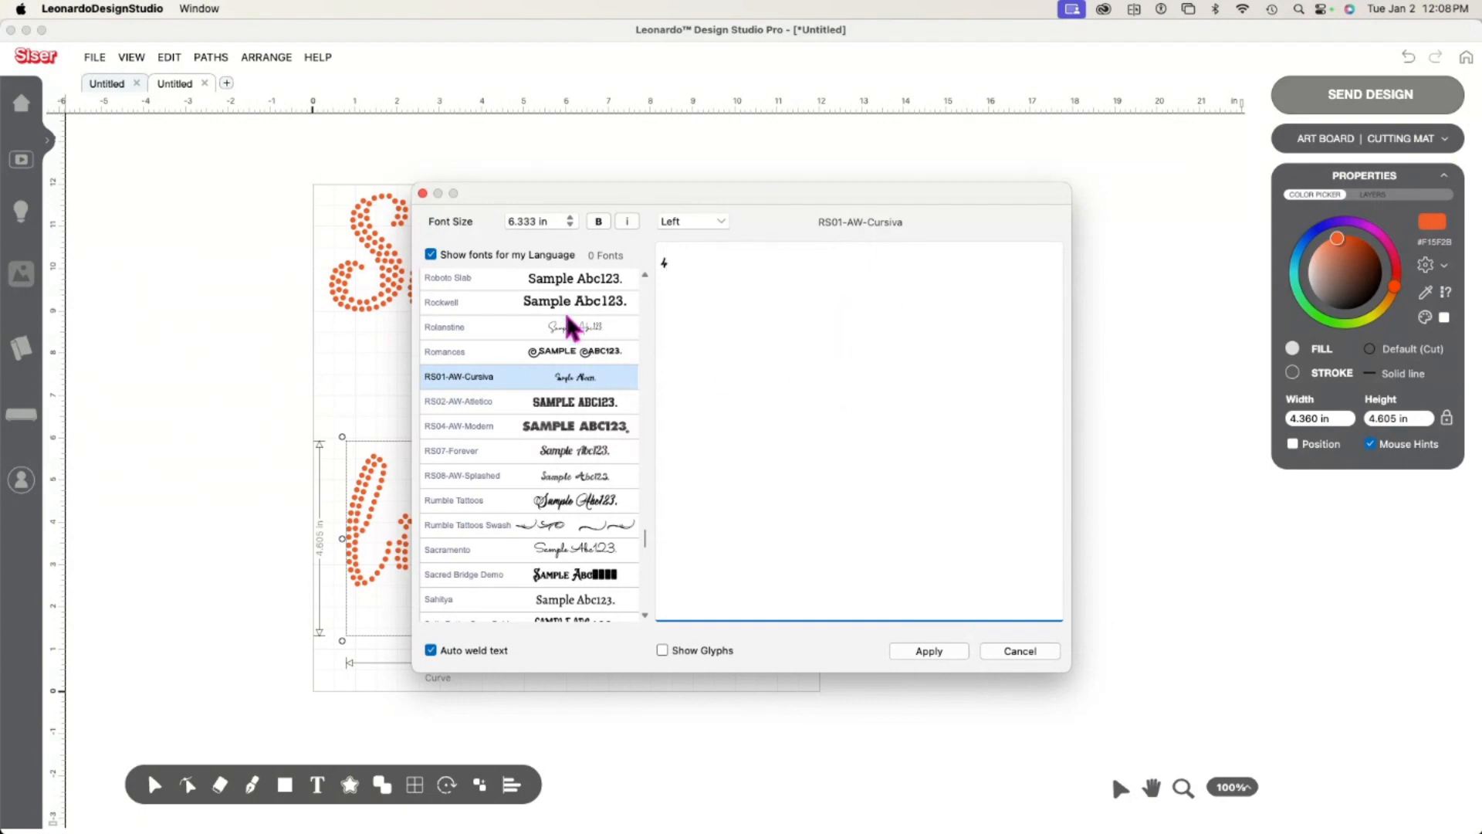
left_click(930, 651)
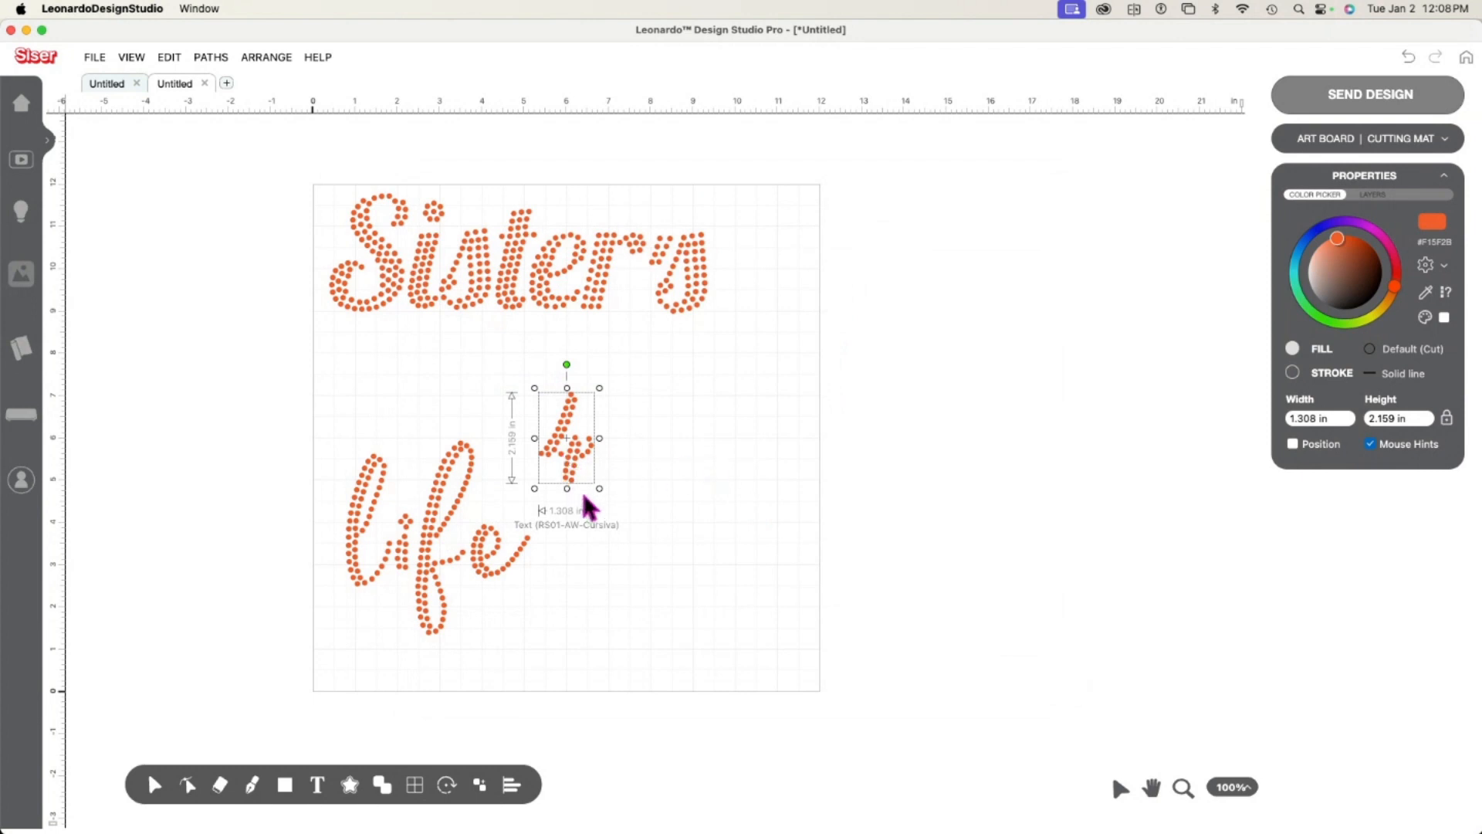
Position the "4" just below "Sister's" with "life" directly beneath it, and deselect them.
left_click_drag(566, 463, 502, 373)
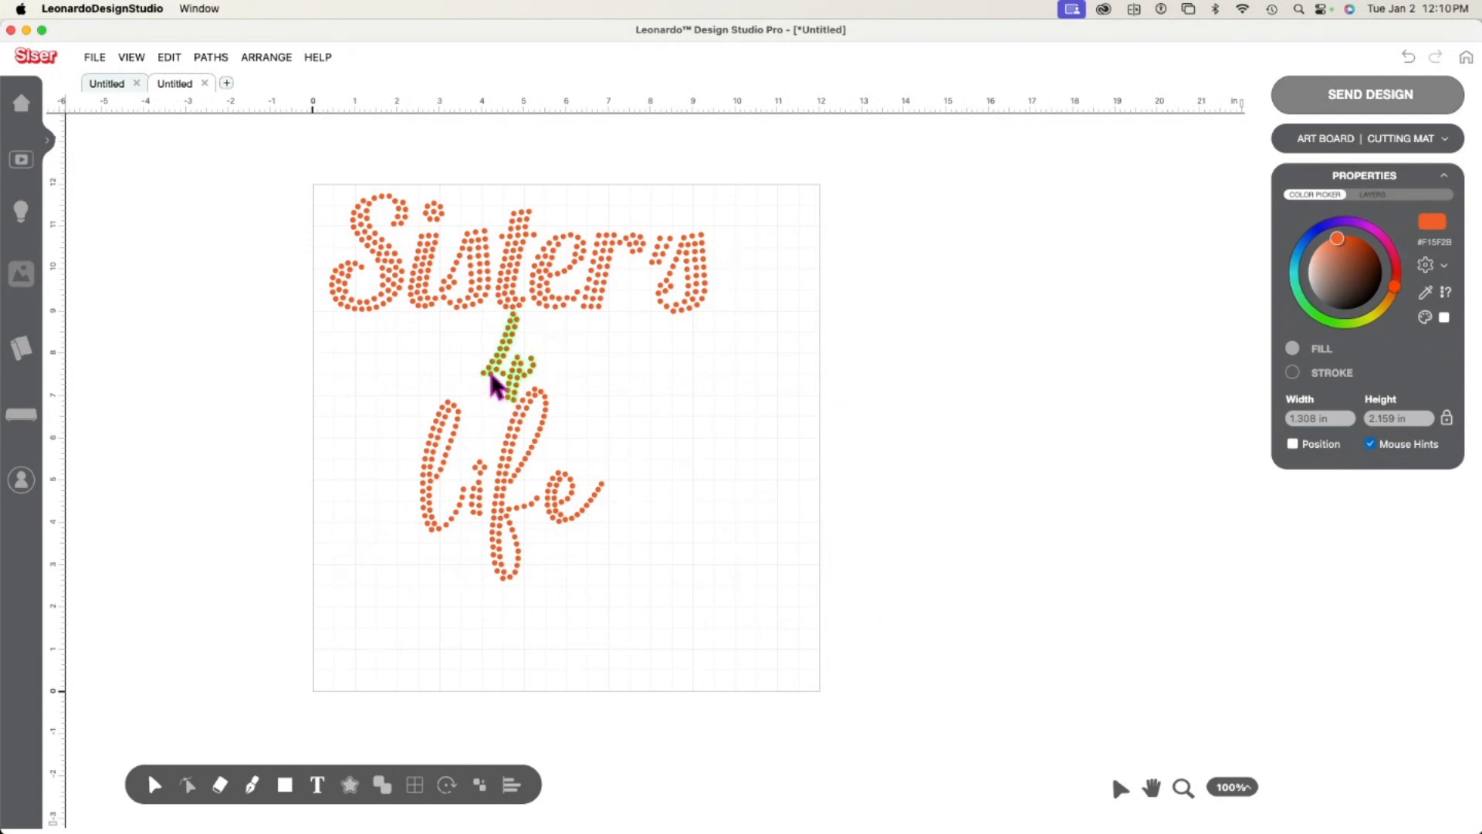
left_click_drag(491, 374, 492, 378)
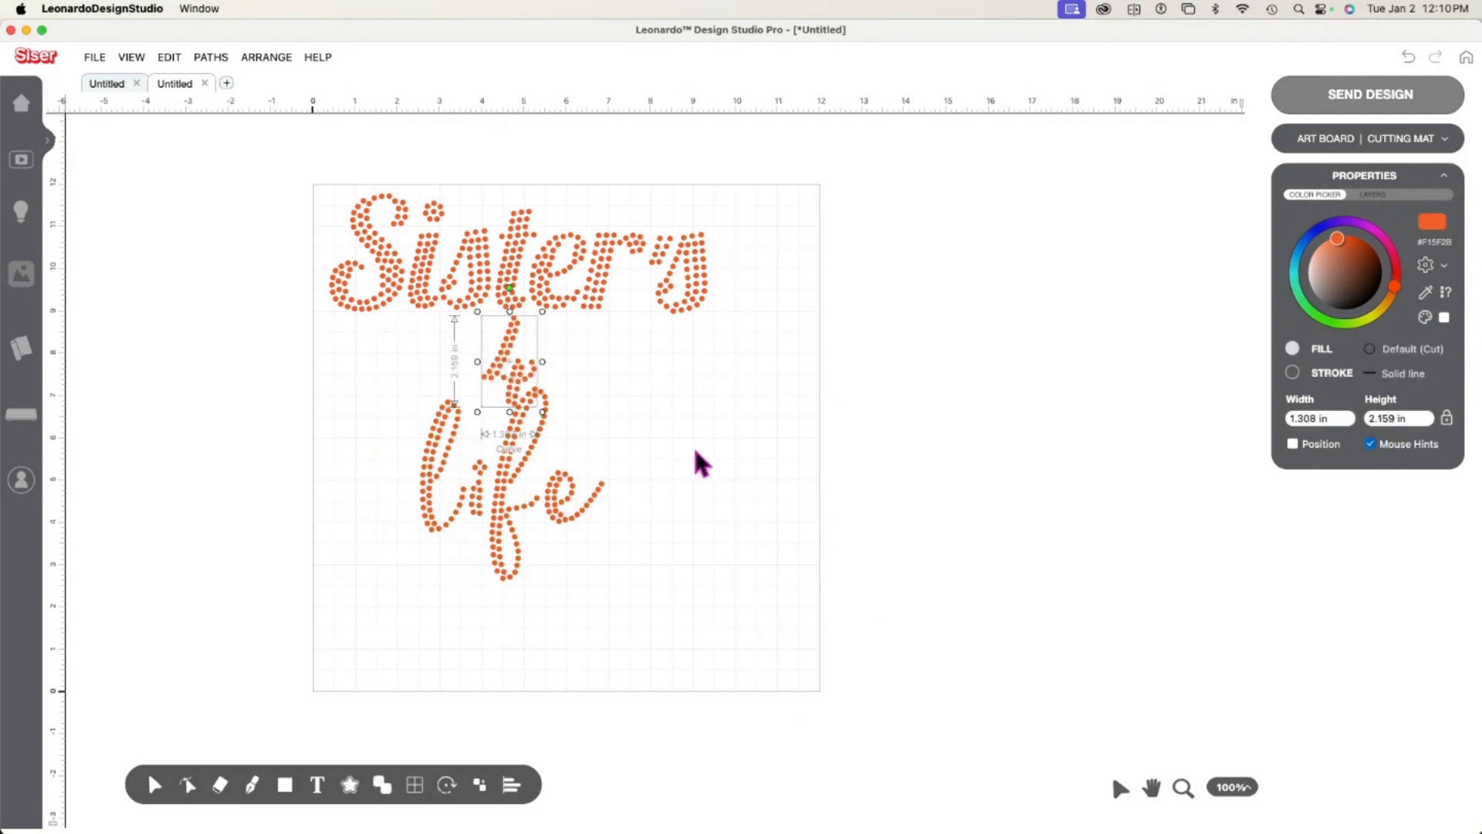
left_click(695, 448)
left_click_drag(500, 498, 502, 501)
left_click(647, 510)
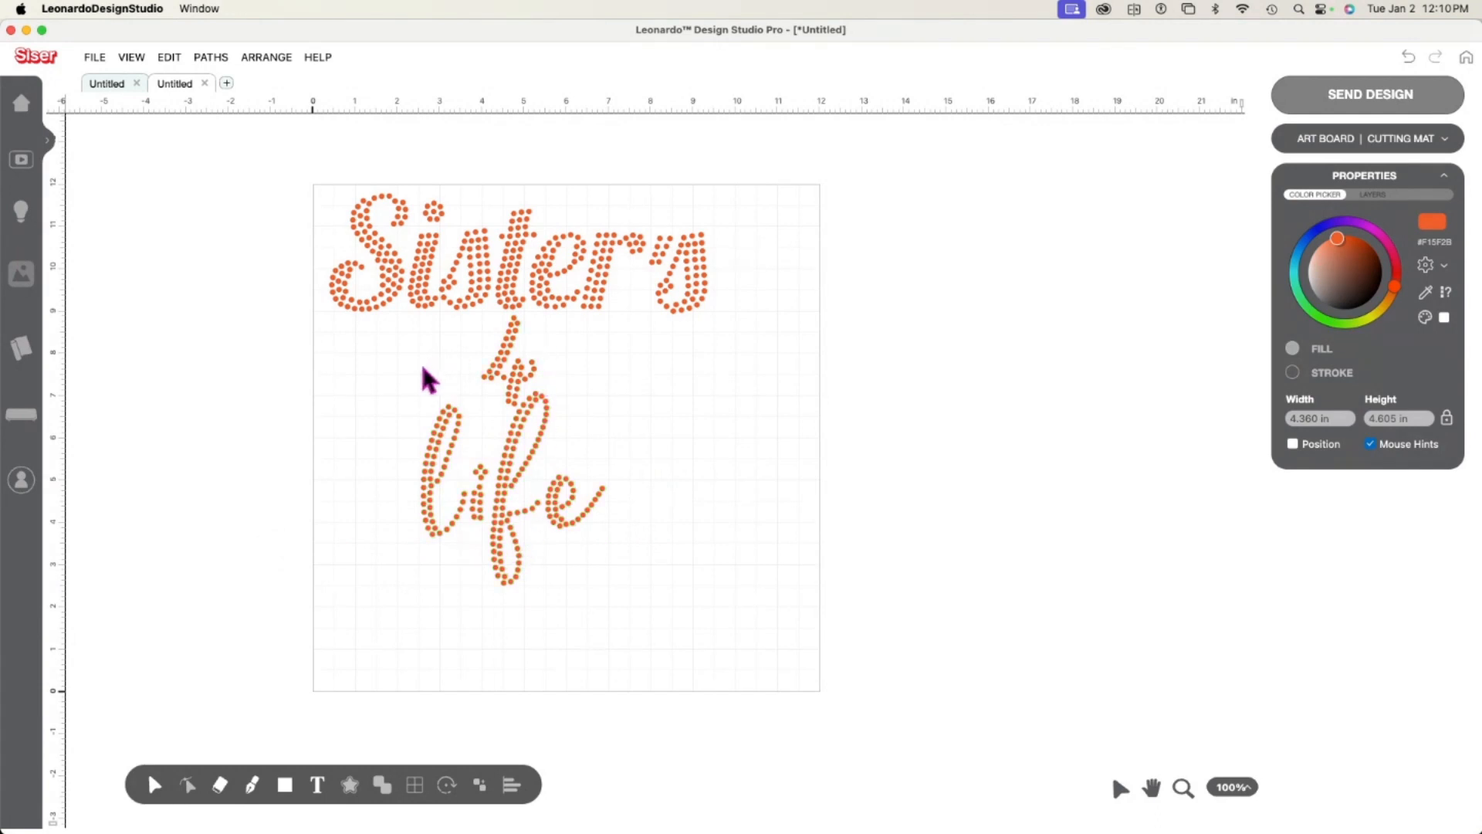
Select "Sister's", "4" and "life" together and align them to a common vertical centre line.
left_click_drag(317, 184, 710, 618)
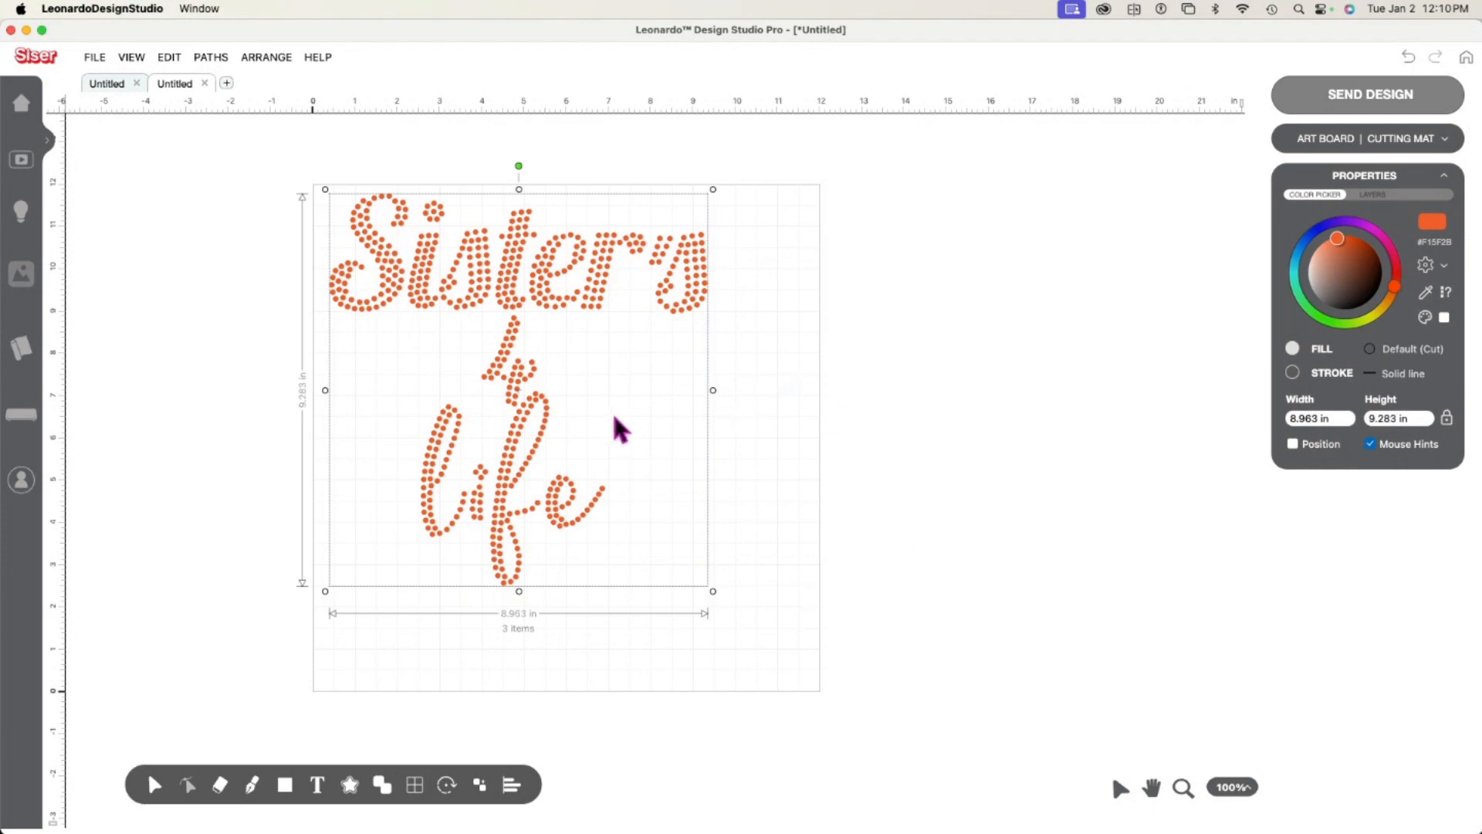
right_click(633, 411)
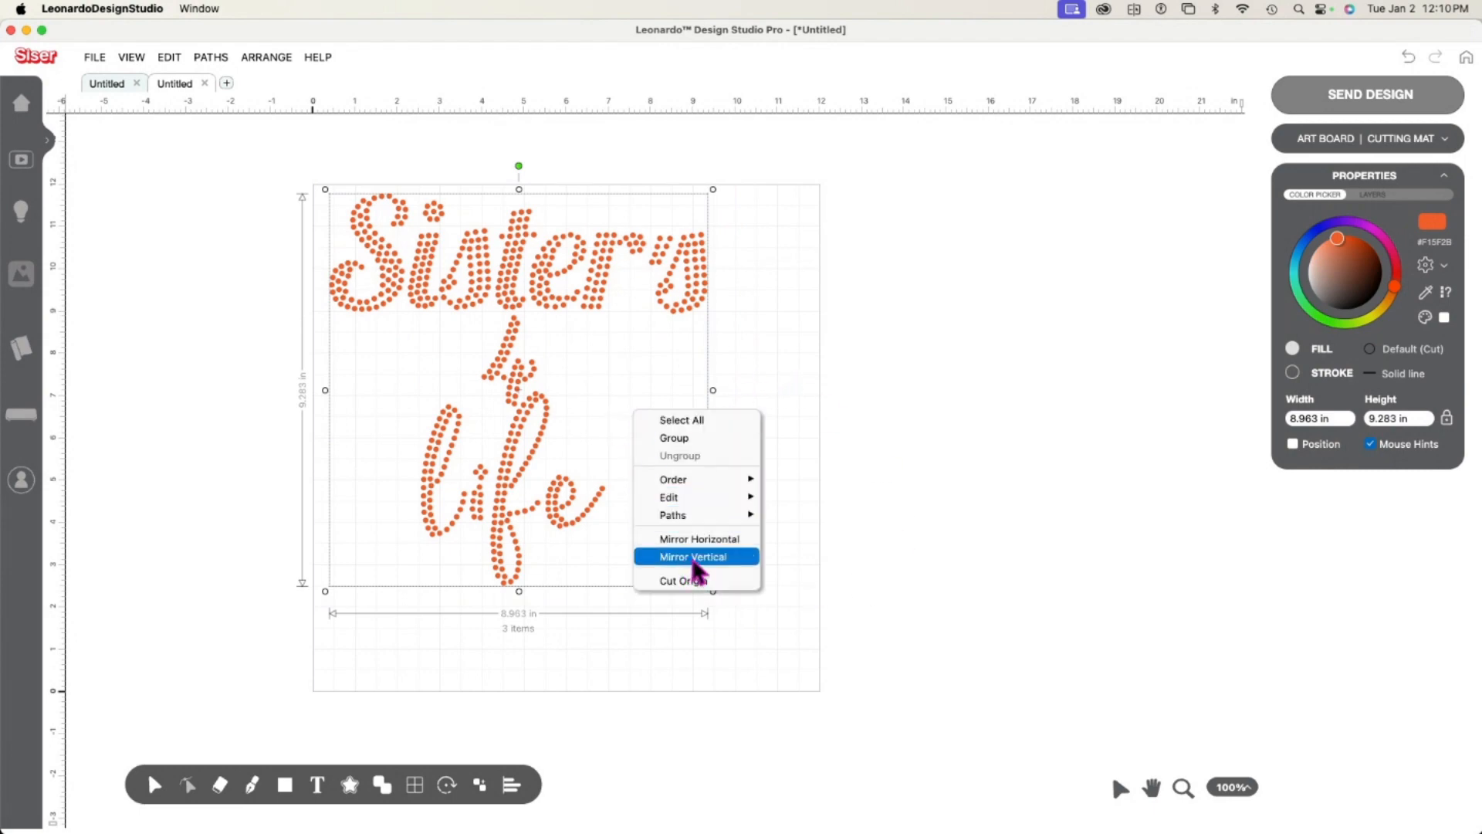
mouse_move(709, 508)
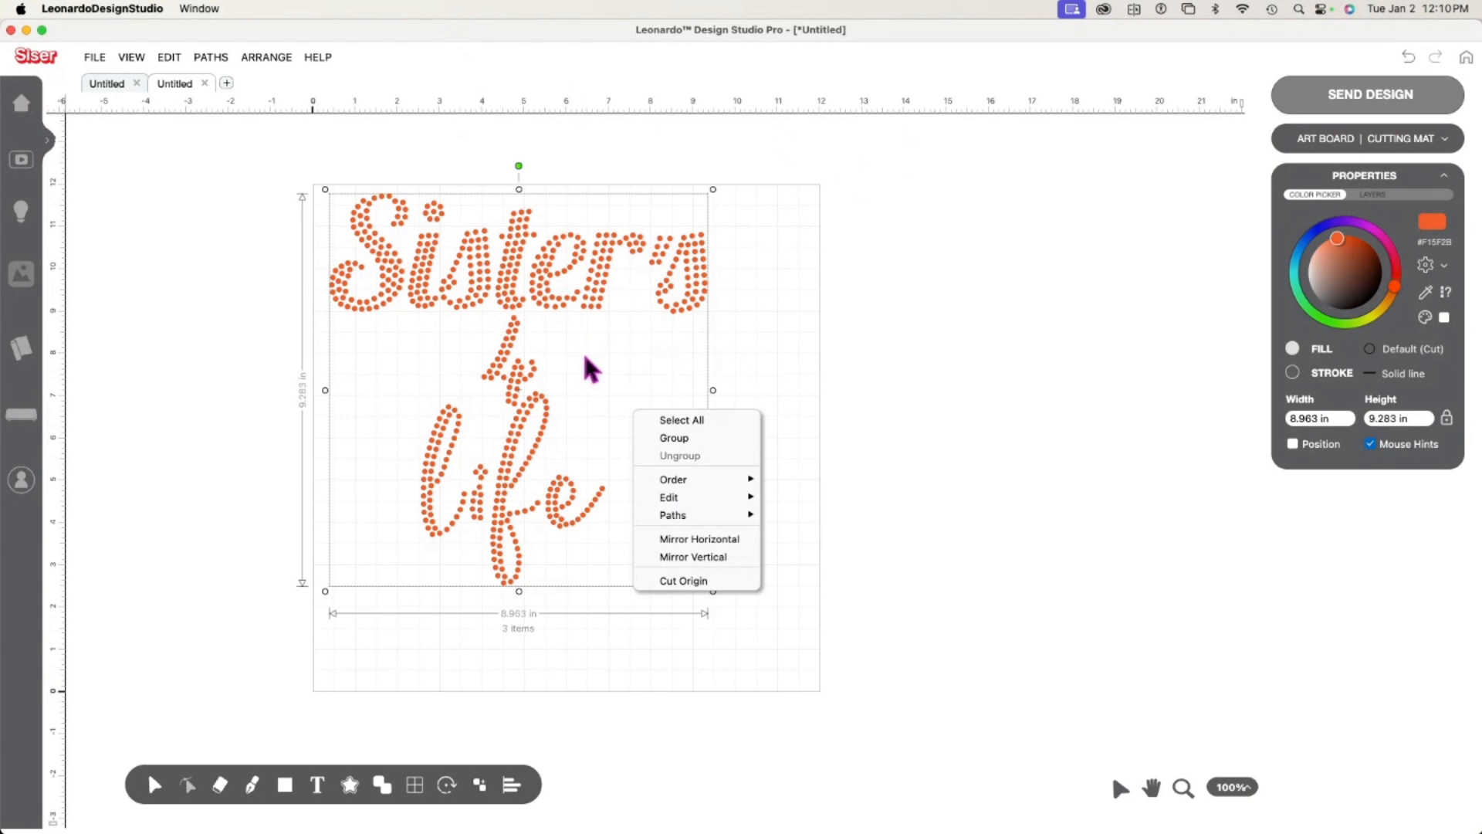
left_click(754, 364)
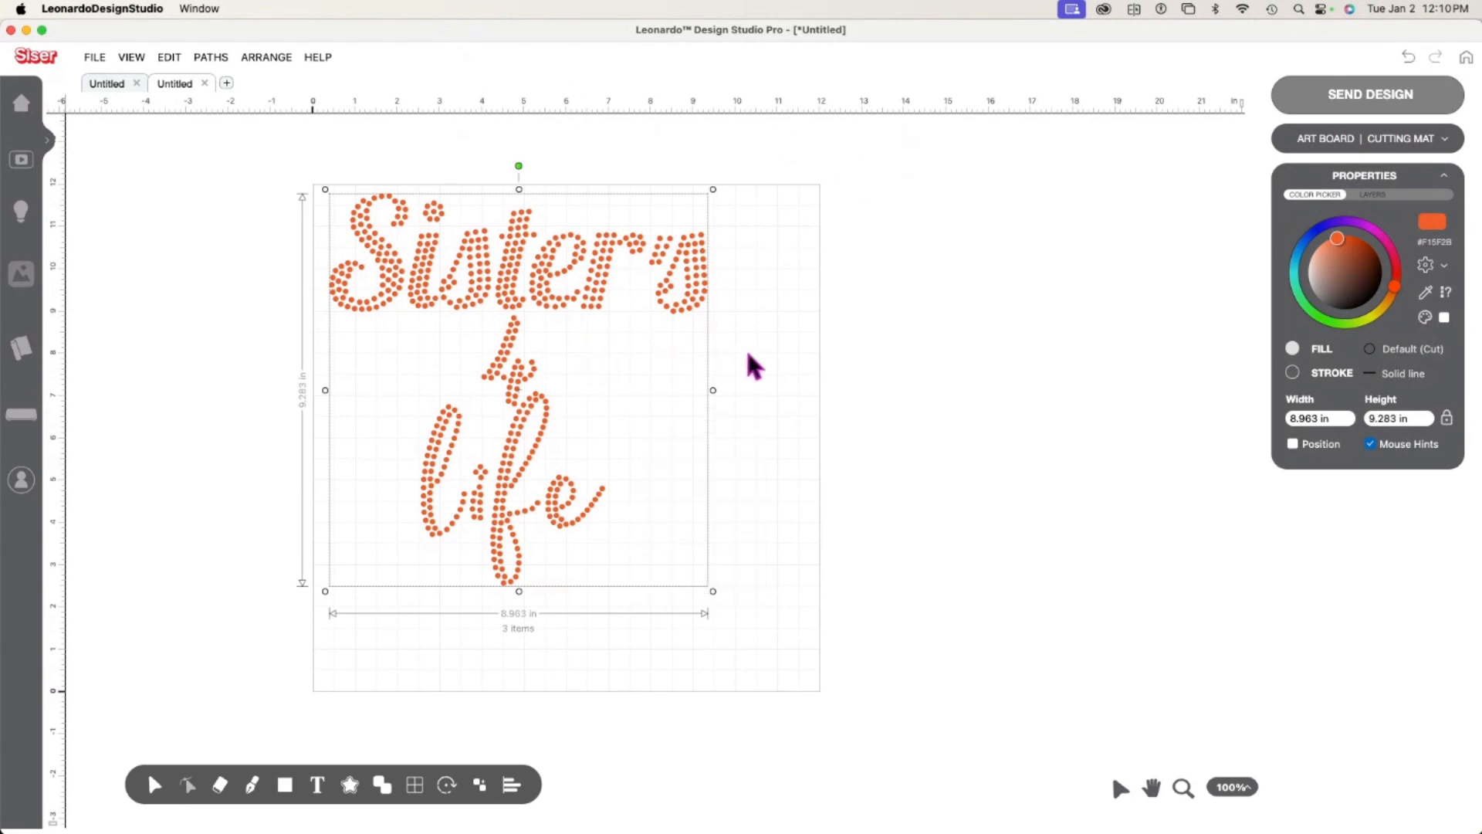
left_click(257, 62)
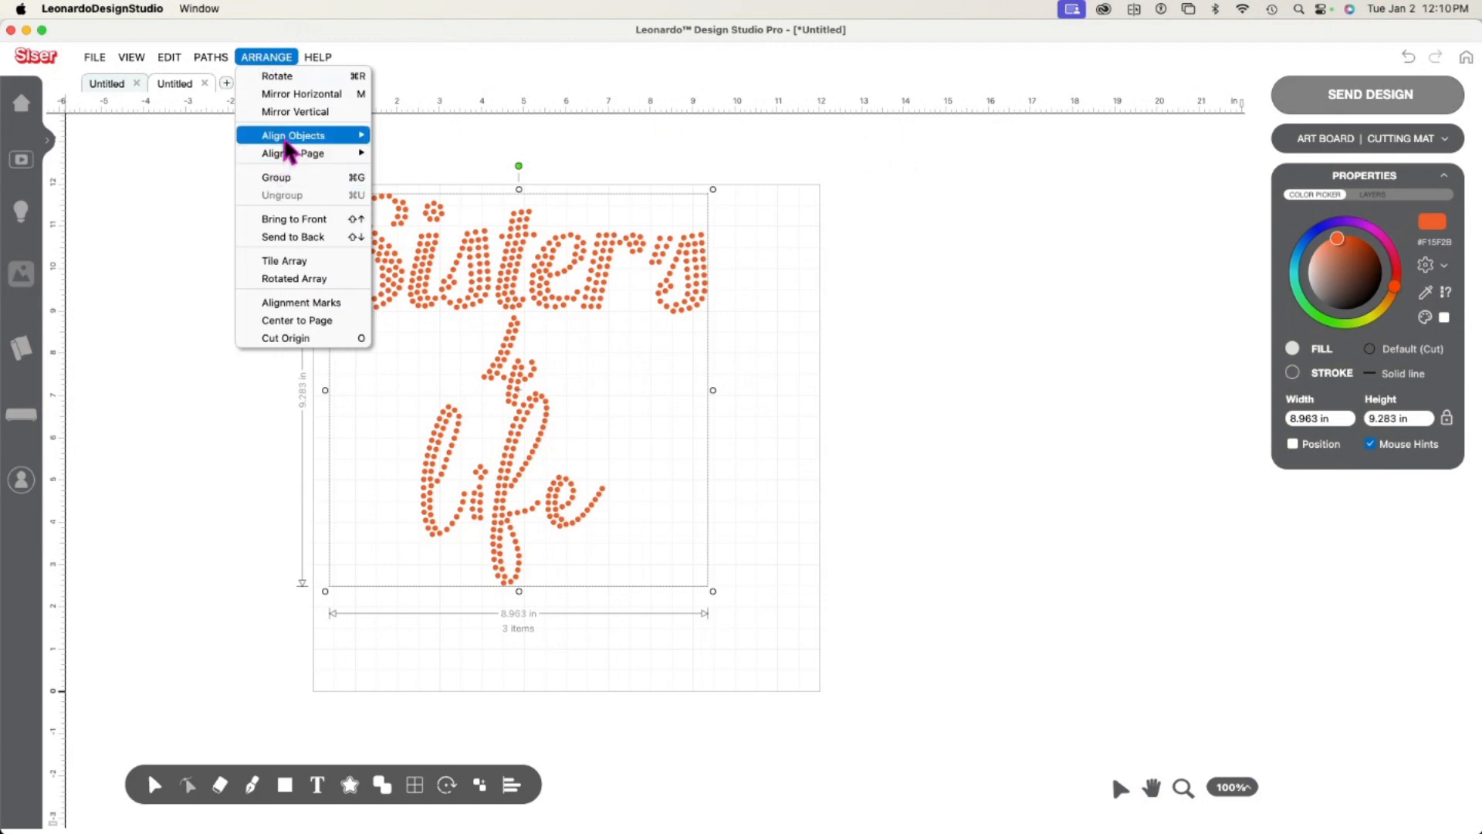
mouse_move(285, 141)
left_click(420, 154)
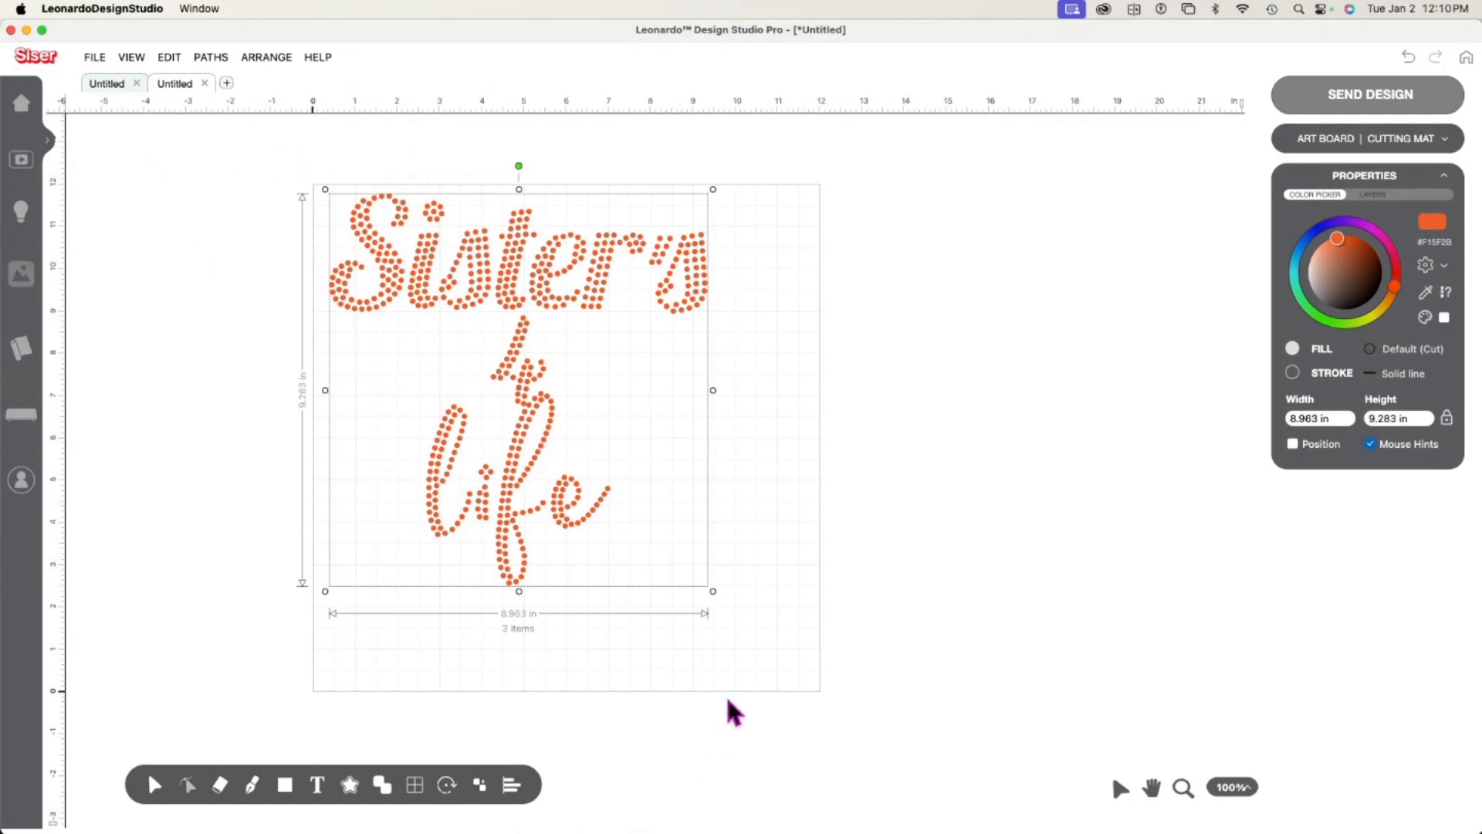
Nudge "life" slightly up and to the right and "Sister's" slightly down so both words sit tighter against the "4".
left_click(739, 584)
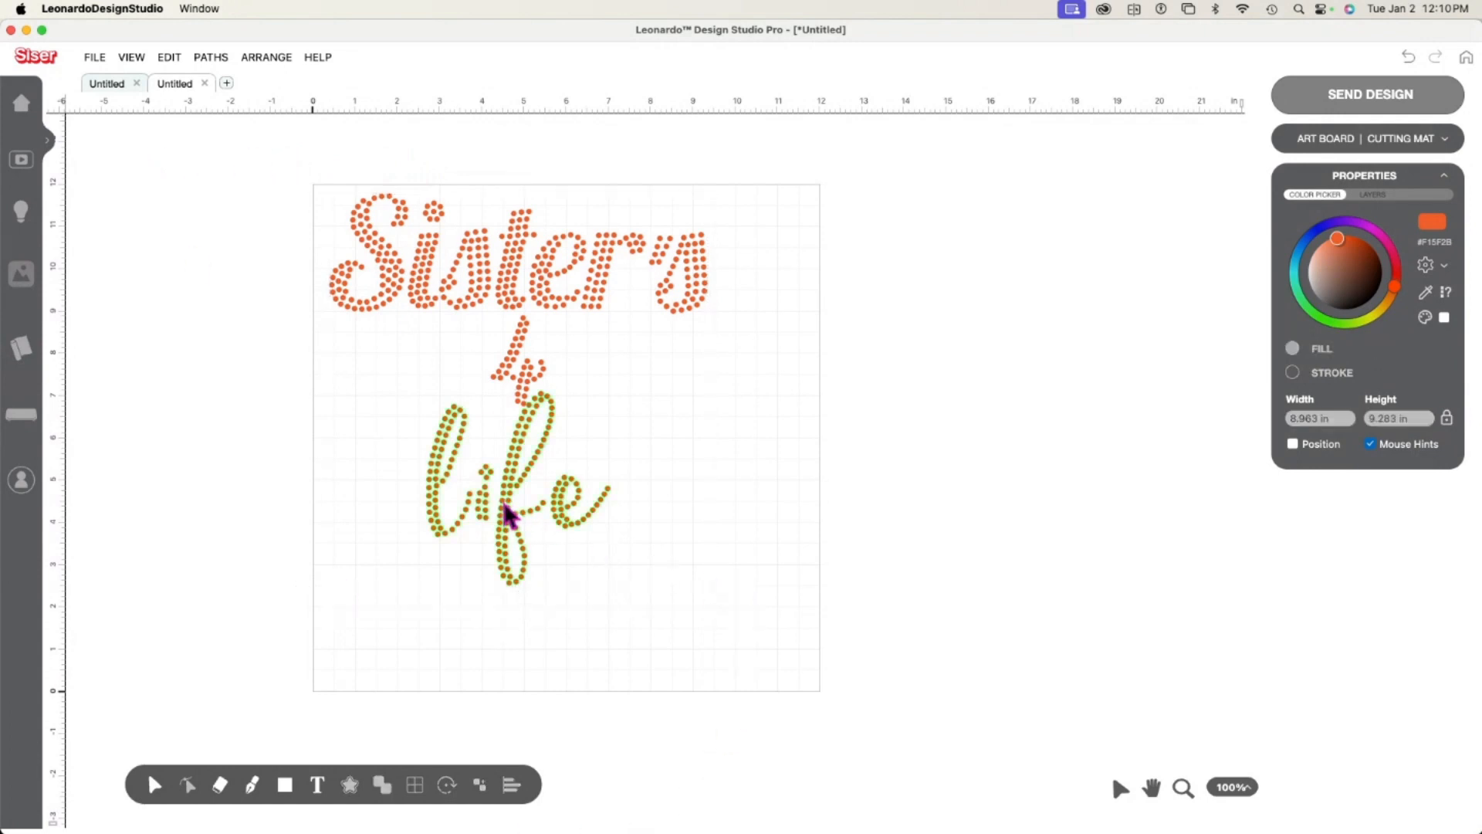
left_click_drag(502, 503, 509, 493)
left_click(705, 554)
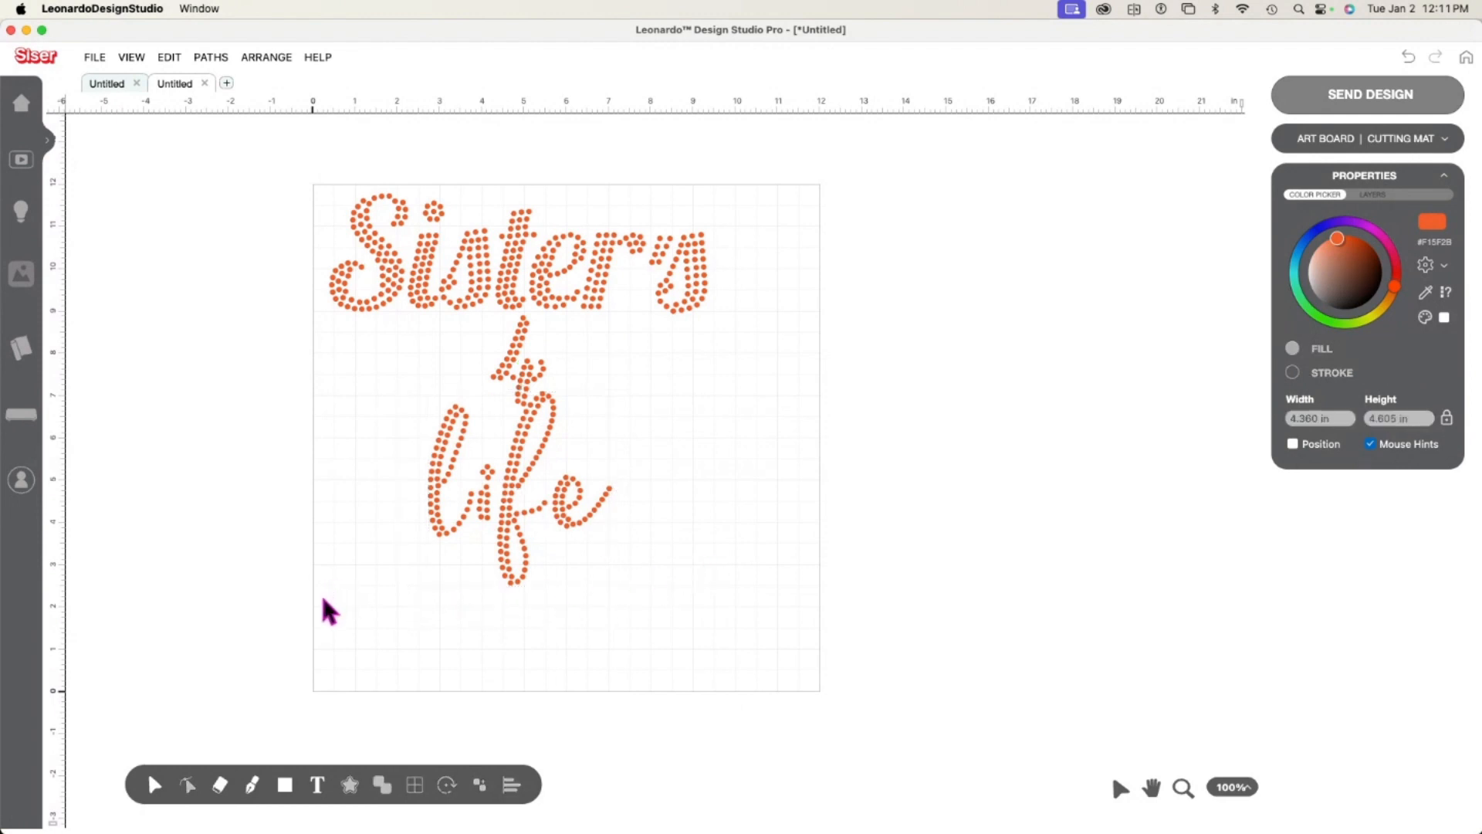
left_click(551, 261)
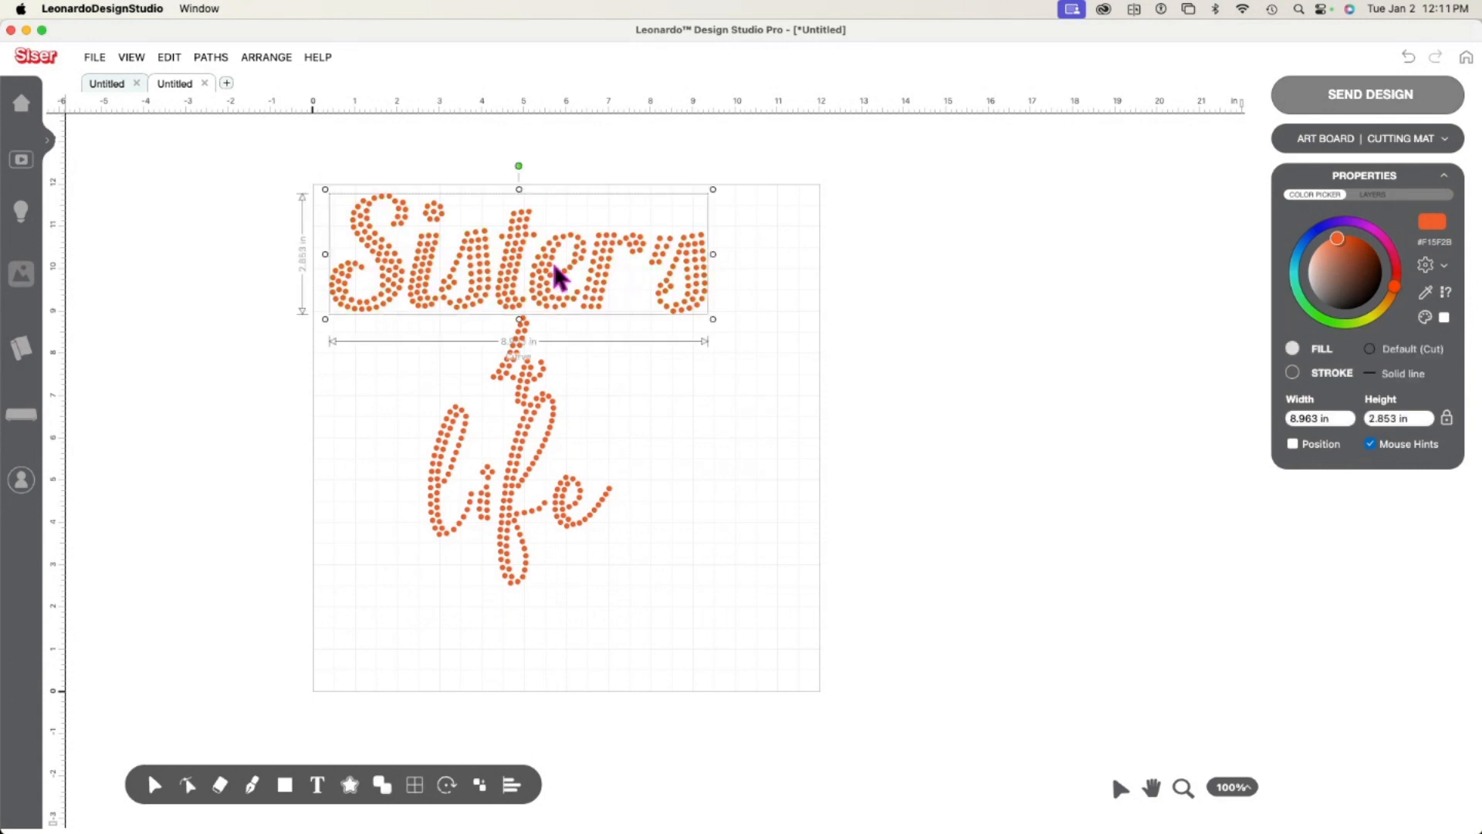
left_click_drag(553, 261, 554, 267)
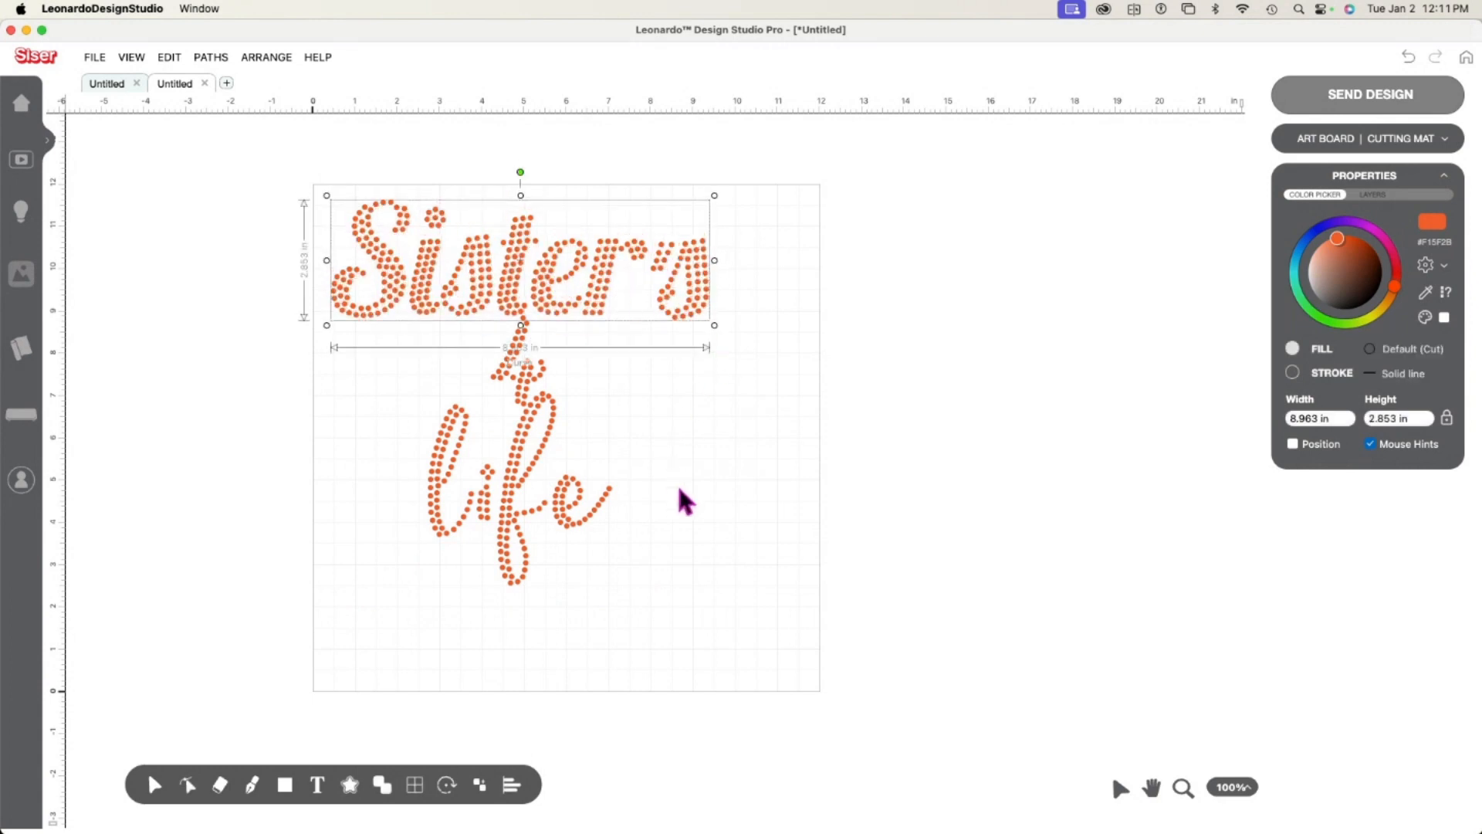
left_click(679, 484)
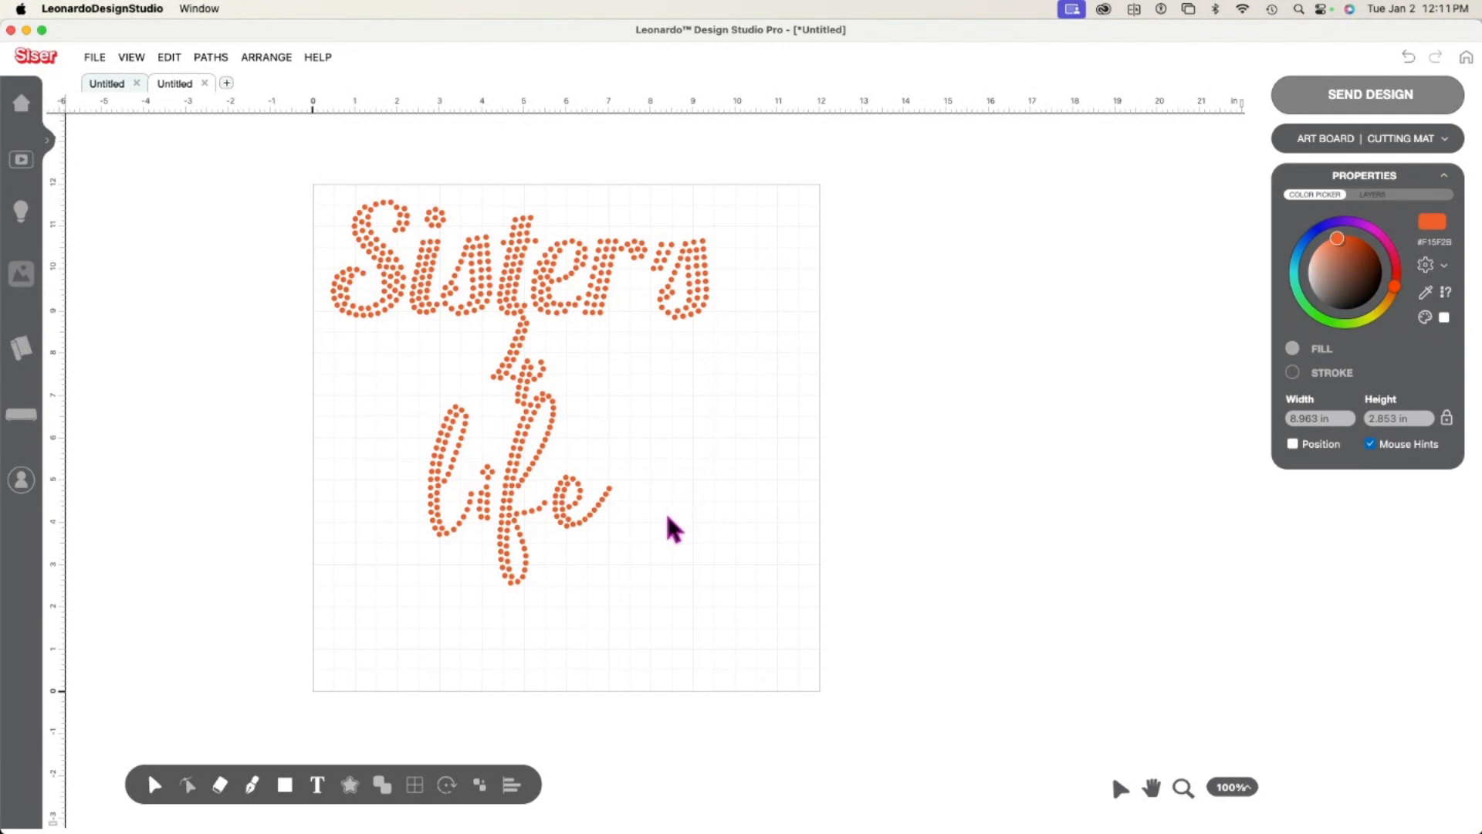
Examine up close the spacing of the rhinestone circles where the "4" meets "Sister's" above and "life" below.
left_click(583, 347)
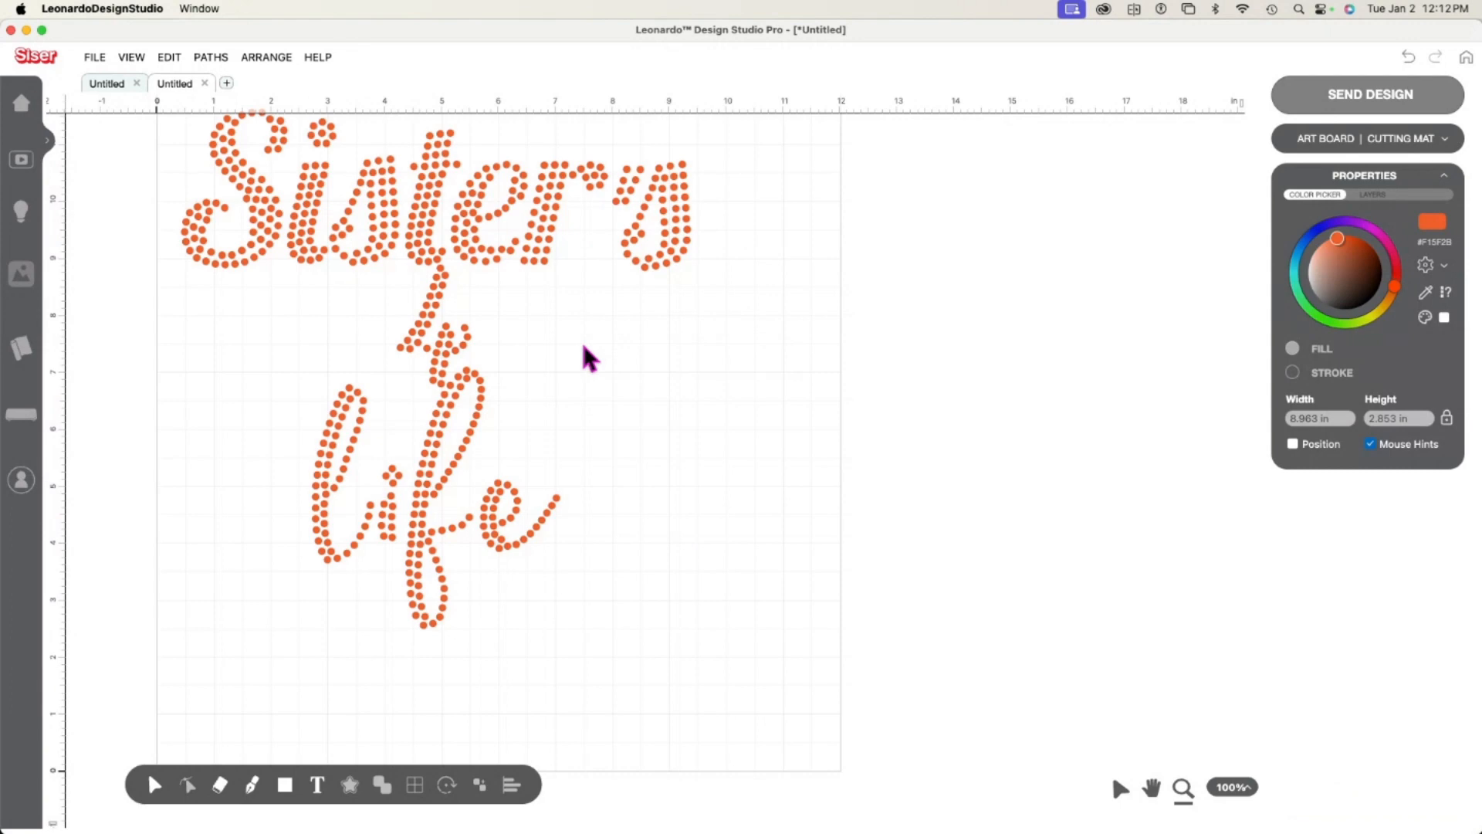
left_click(1182, 787)
left_click(523, 312)
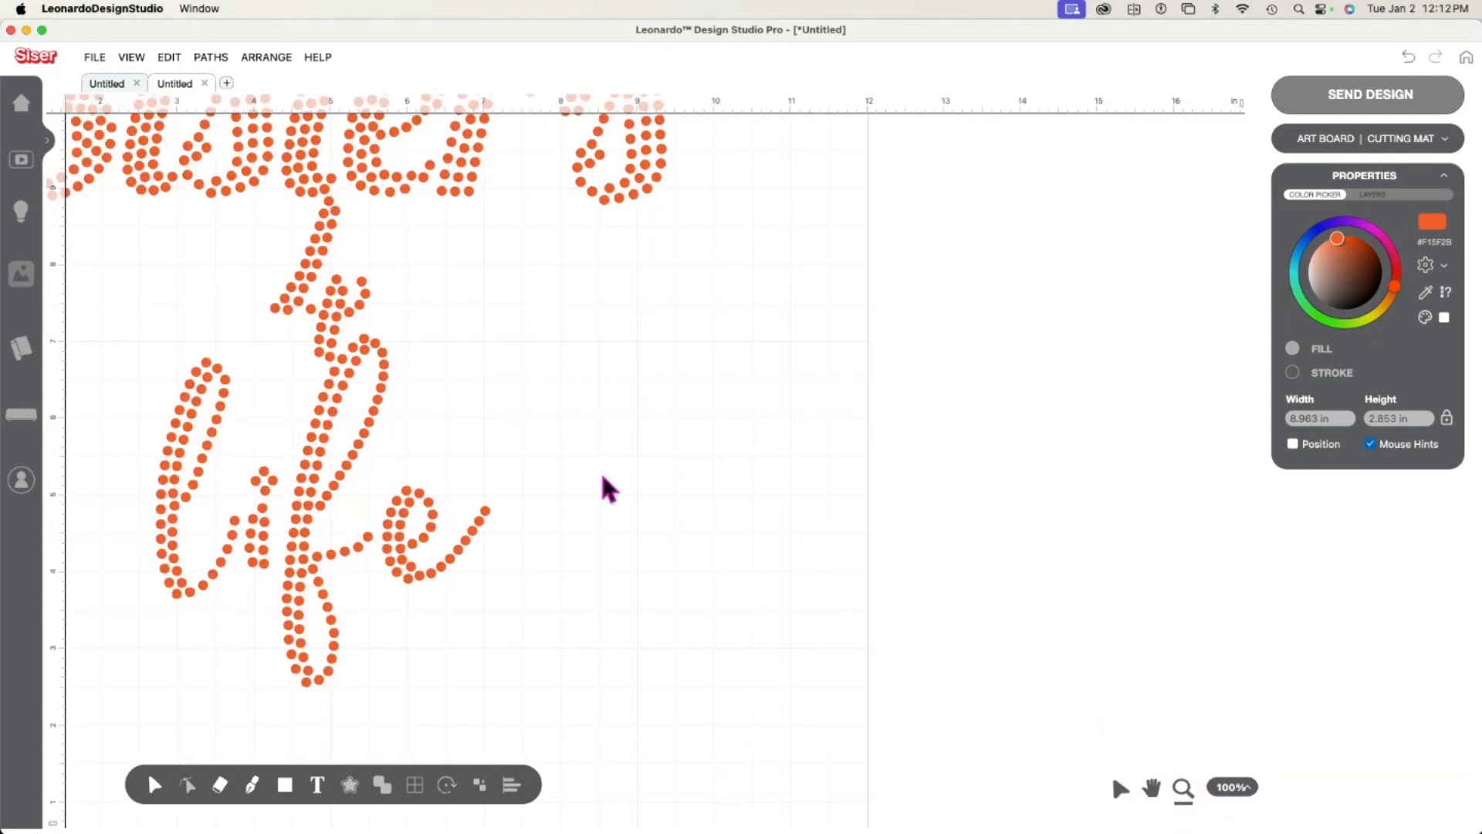
scroll(648, 548, "up", 5)
scroll(602, 582, "down", 2)
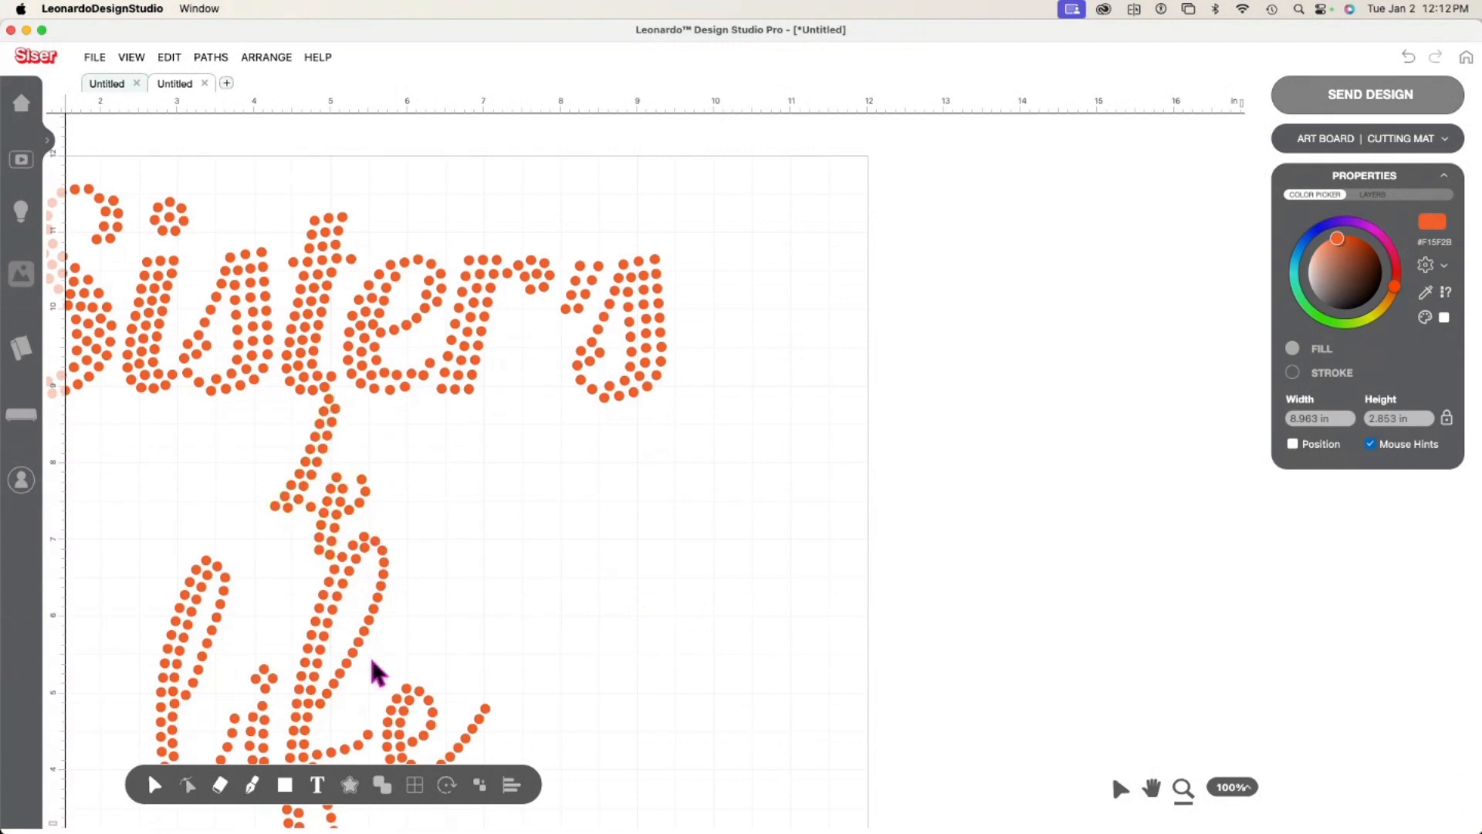
scroll(409, 633, "down", 4)
scroll(416, 617, "down", 2)
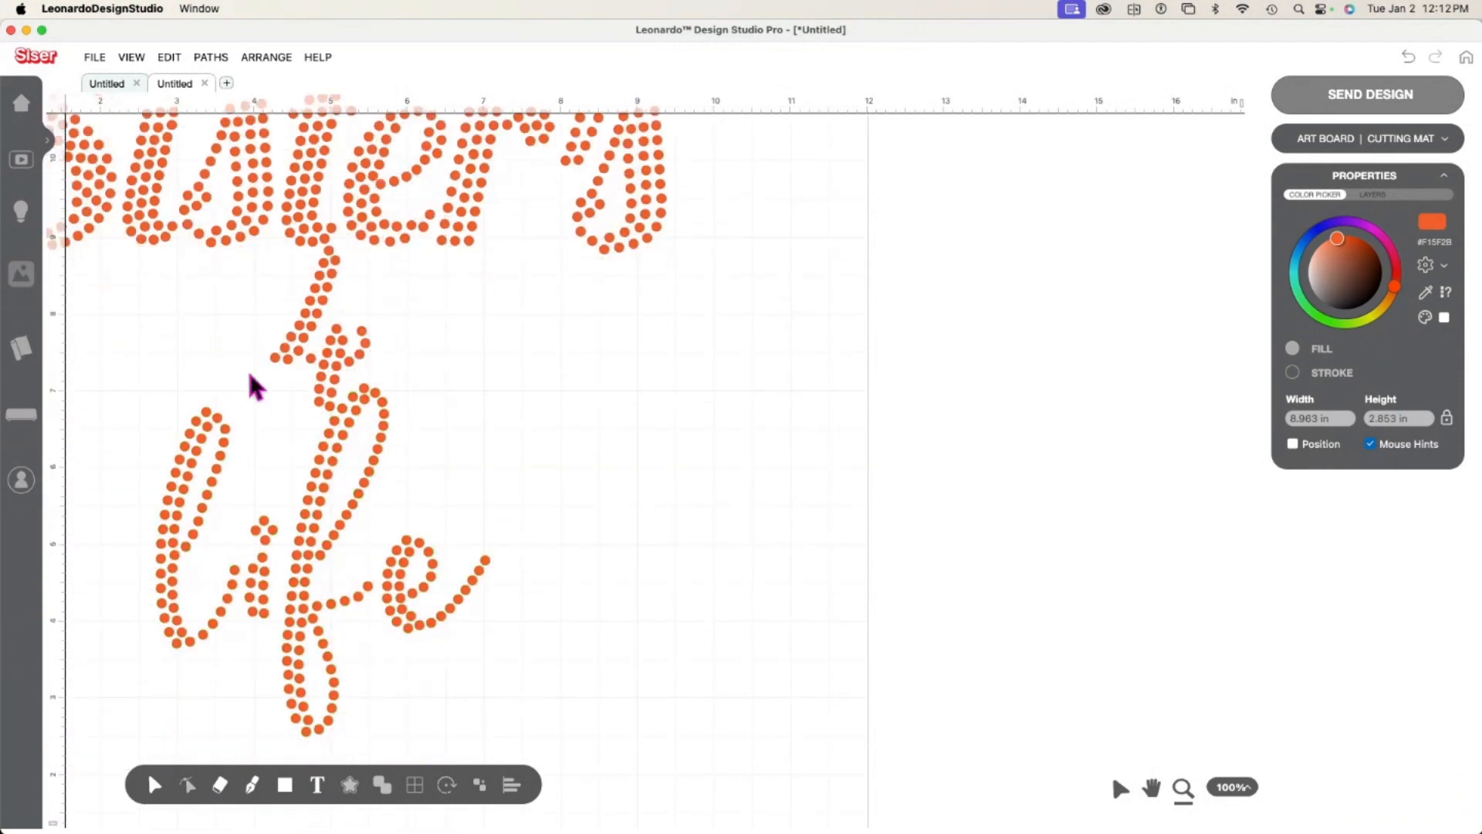
scroll(262, 590, "down", 4)
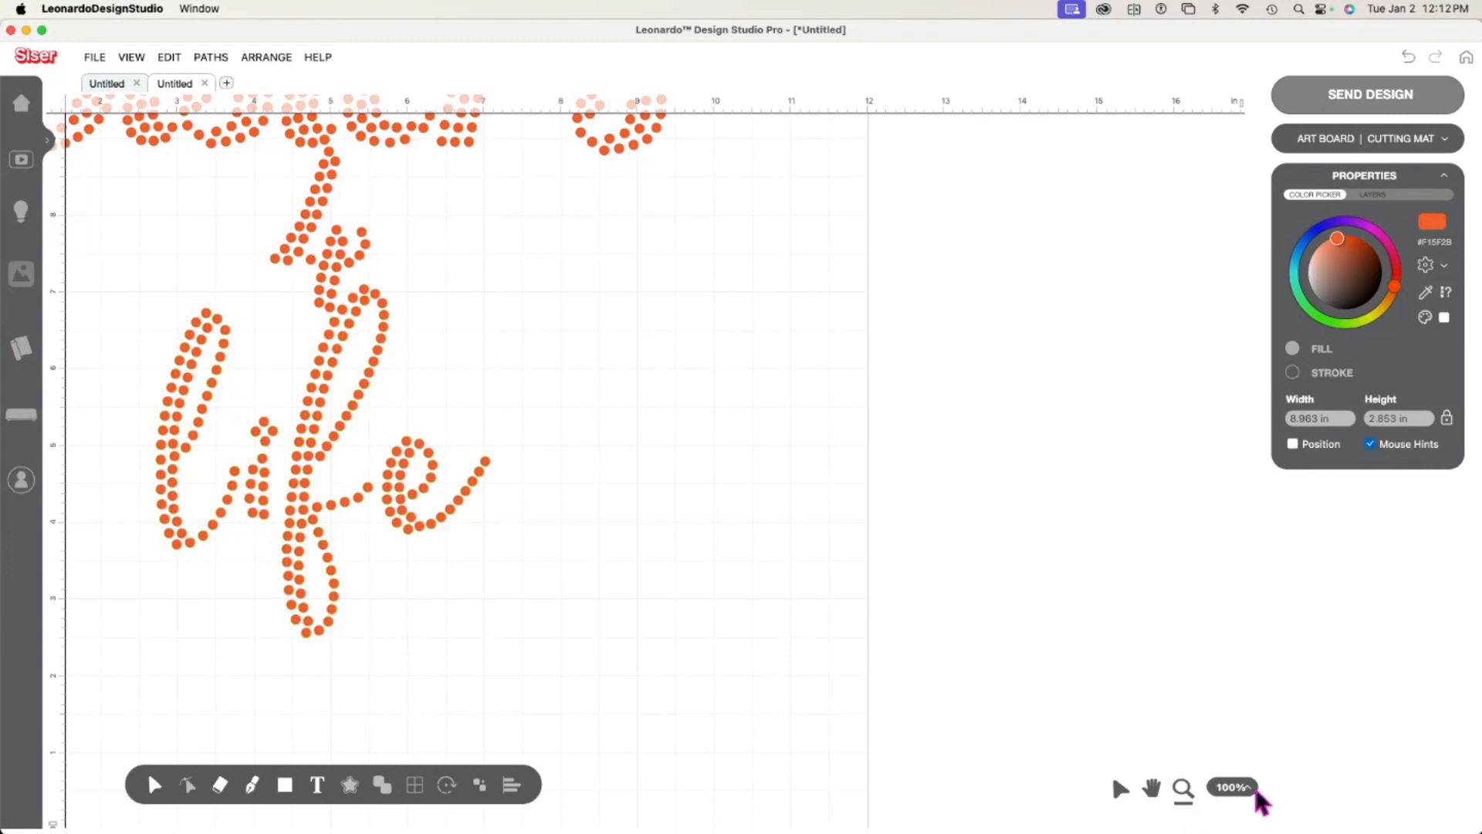
left_click(1151, 795)
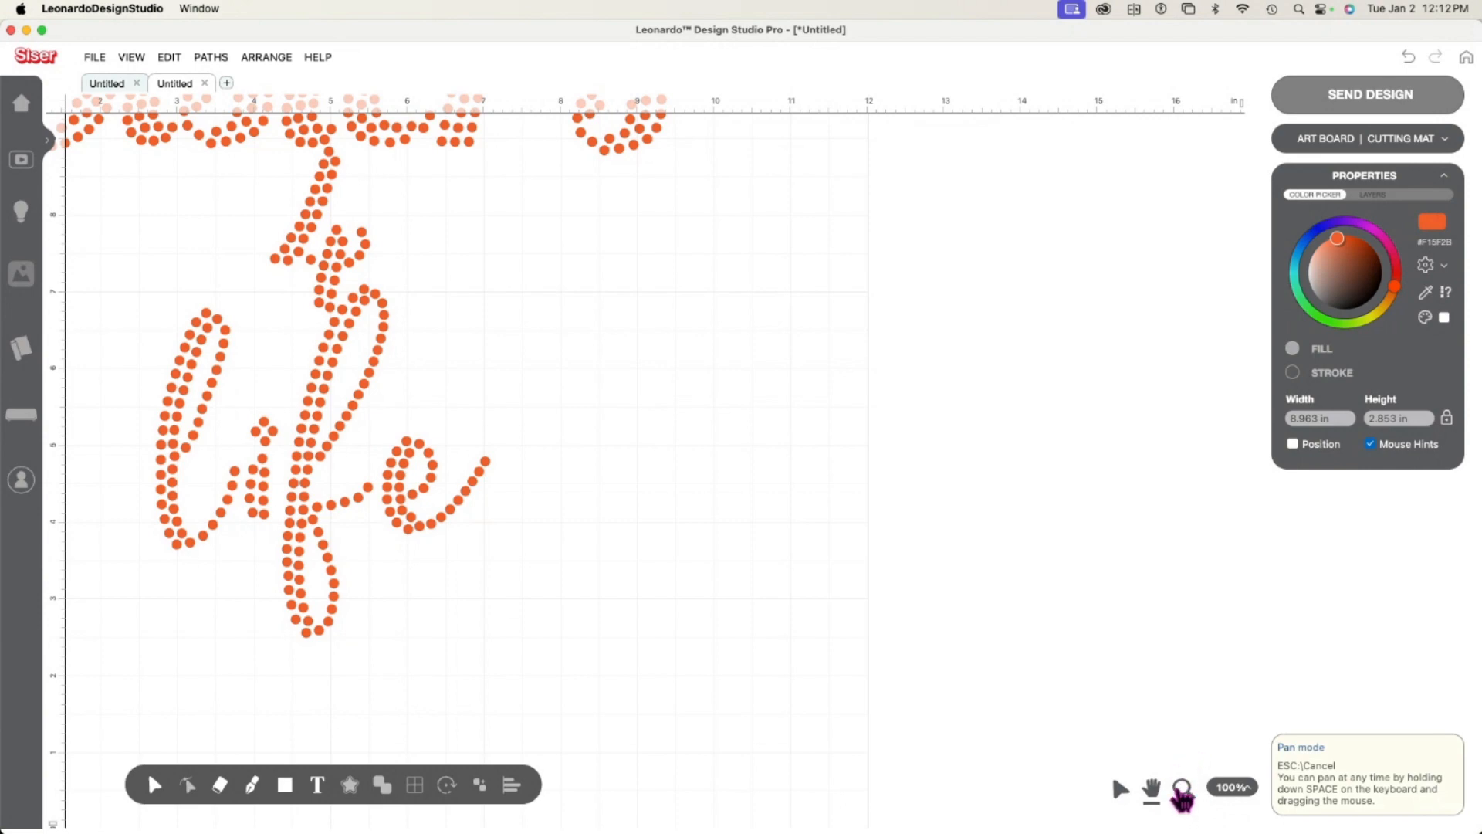
left_click(1181, 790)
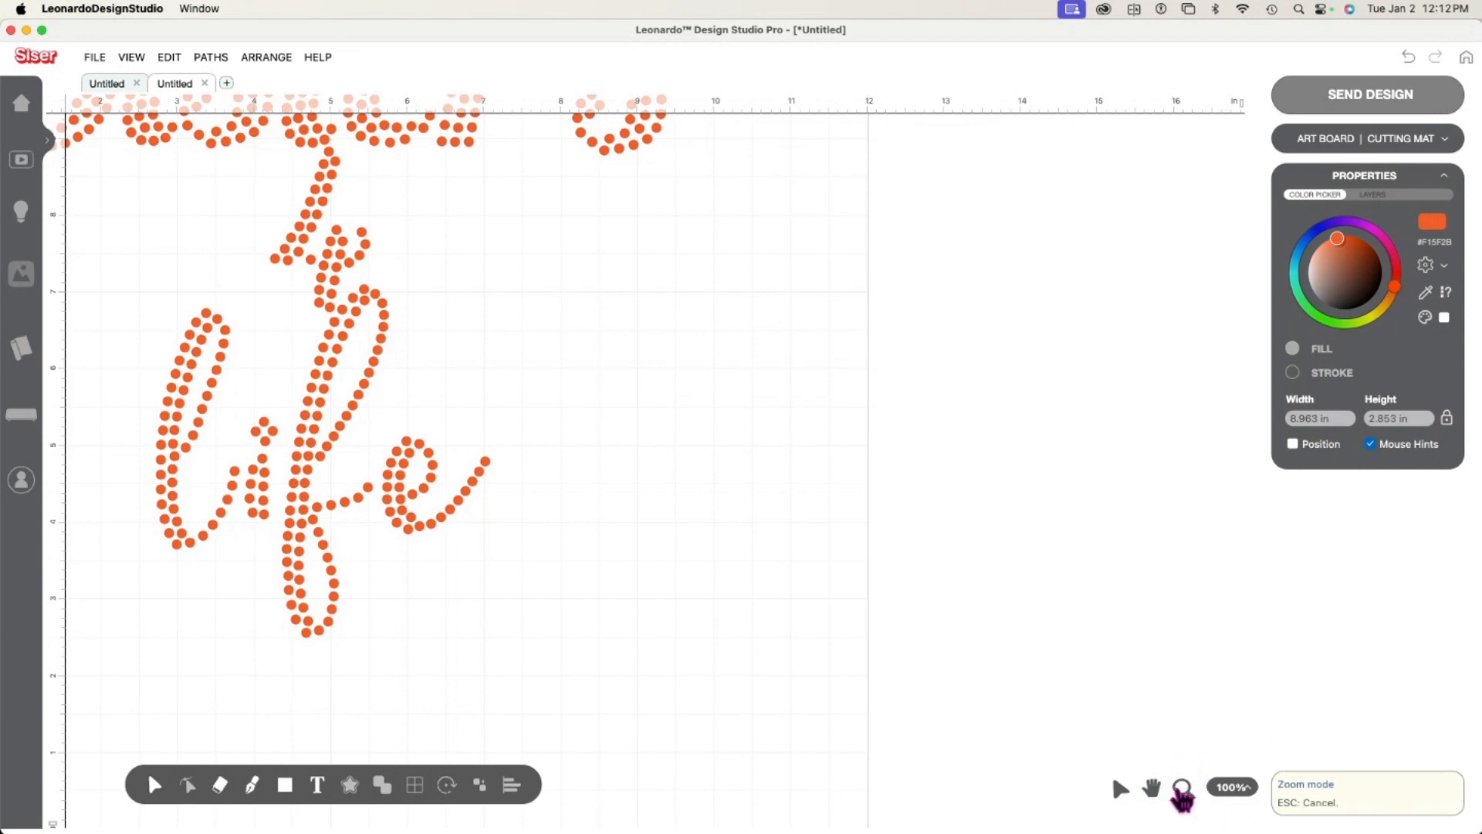
left_click(1305, 815)
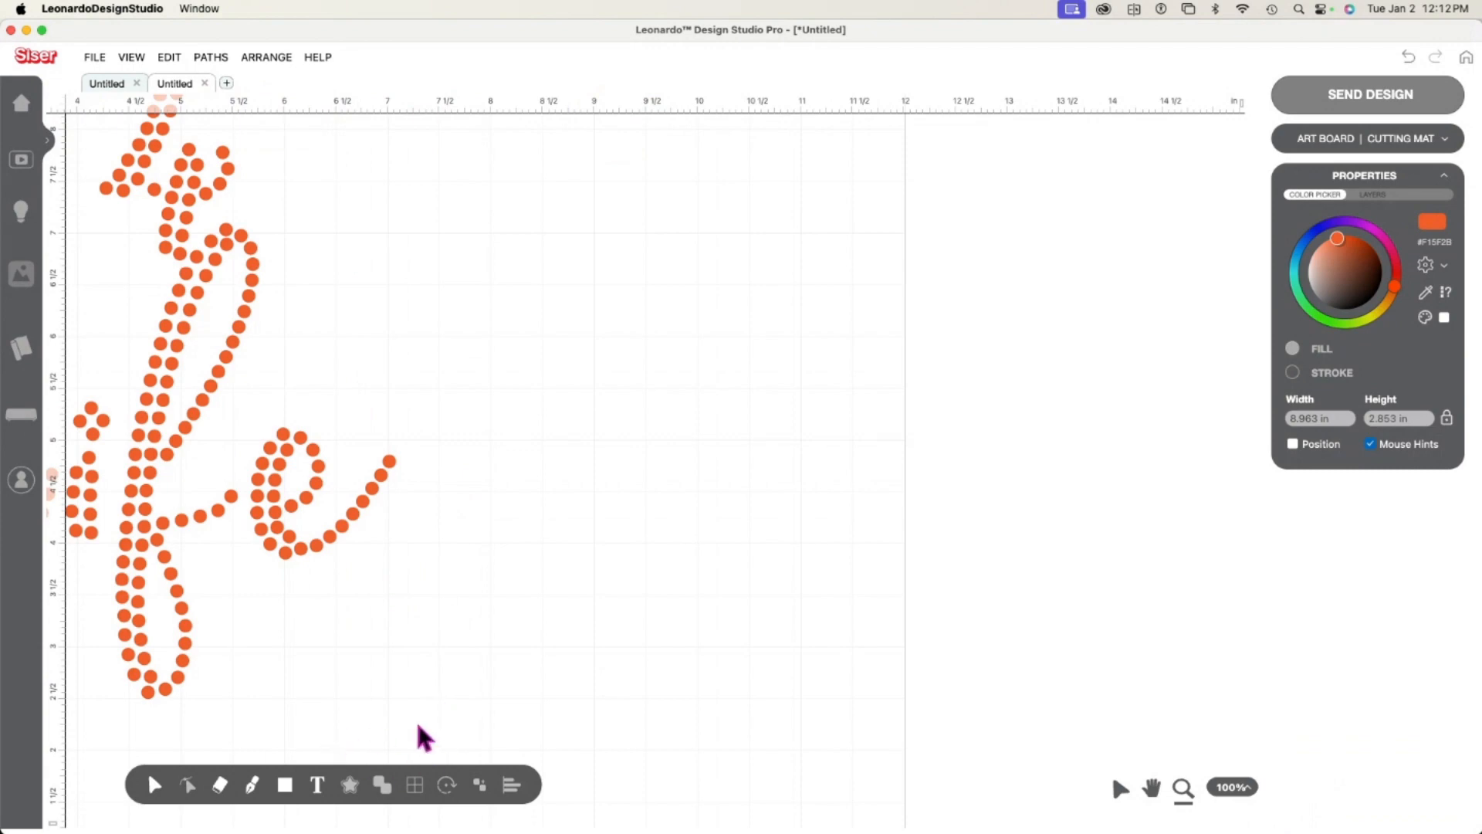
scroll(544, 710, "up", 5)
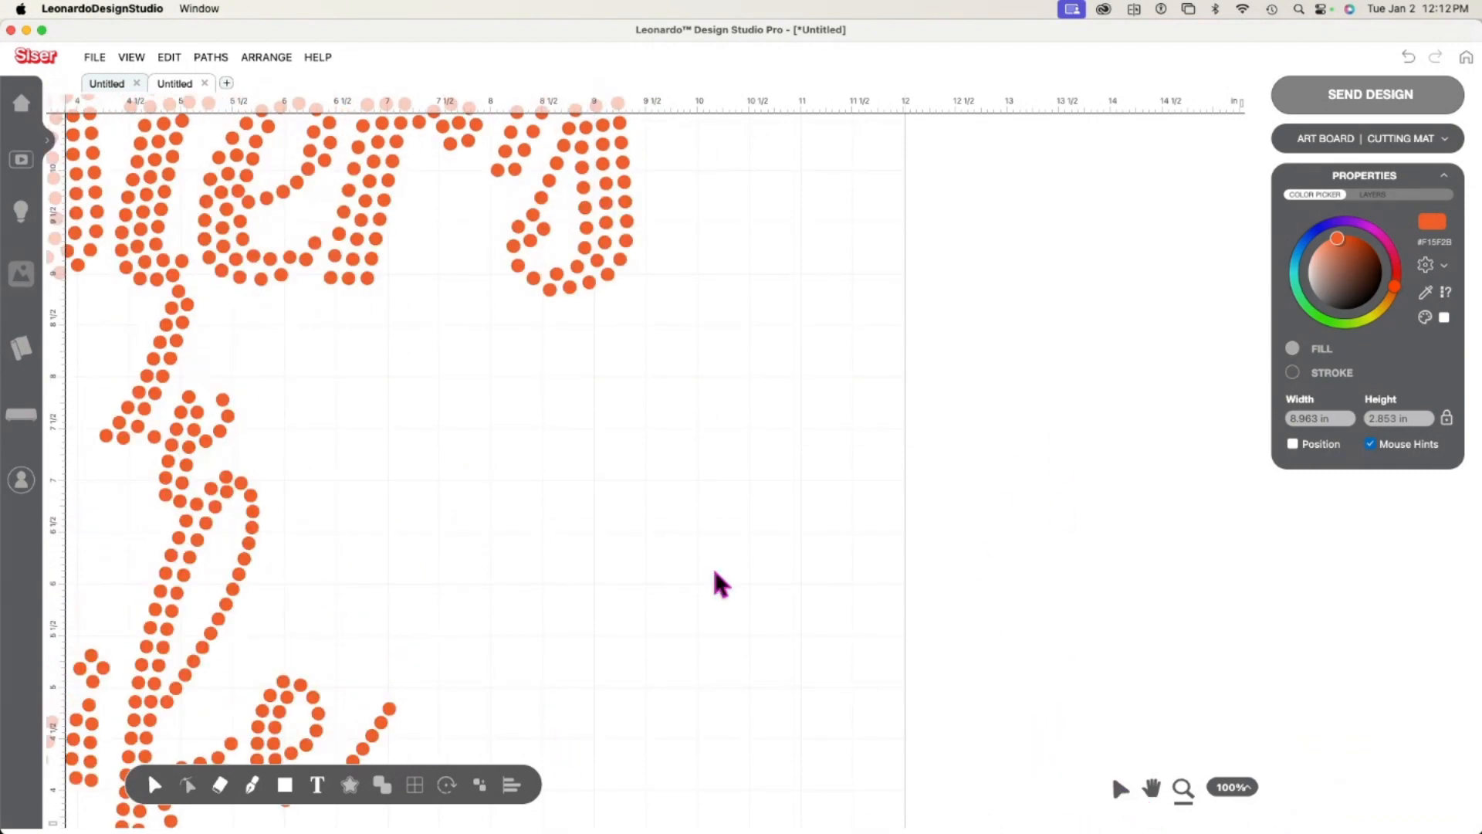
scroll(655, 409, "up", 5)
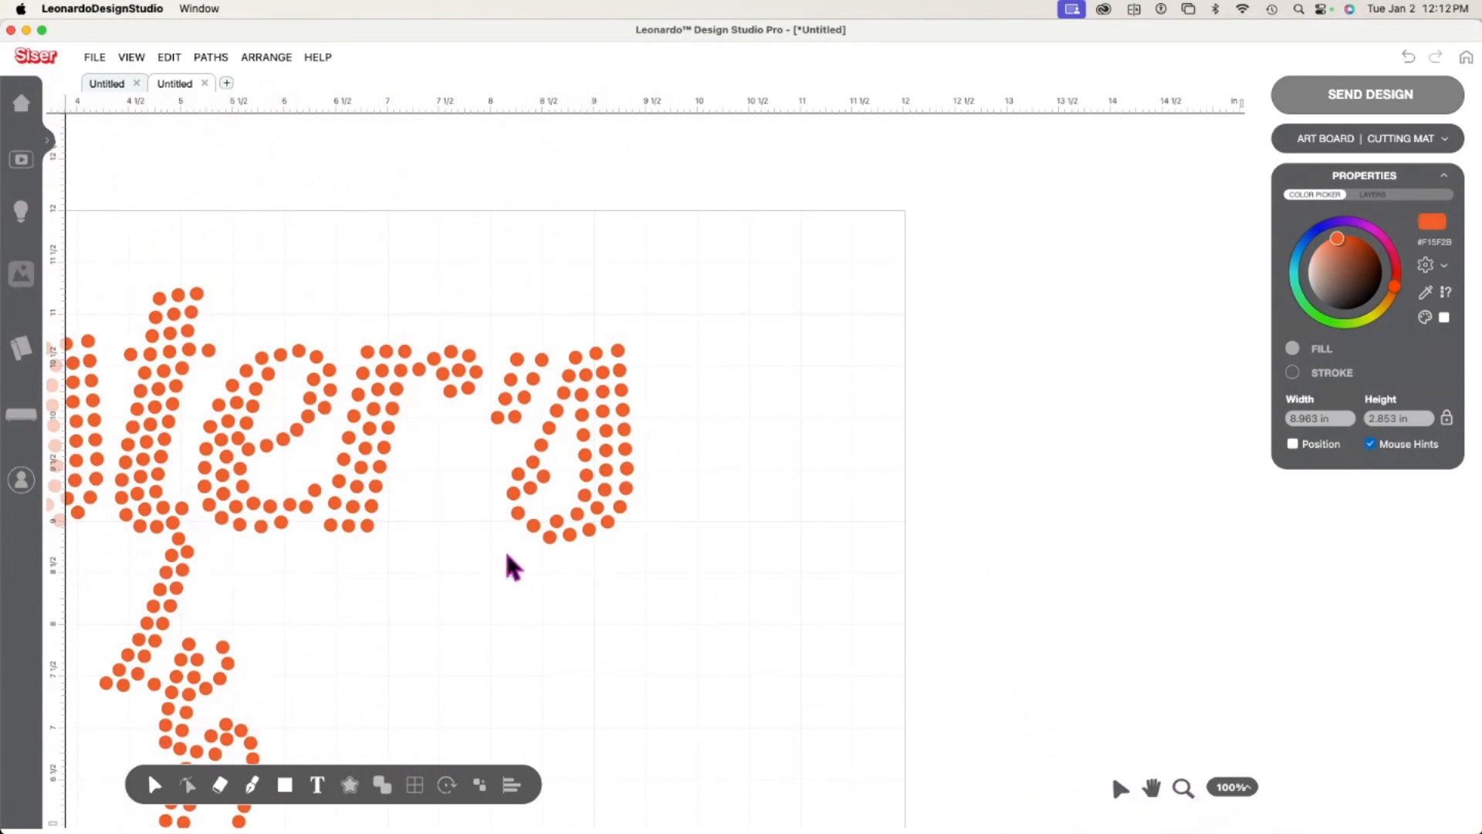
scroll(369, 540, "down", 4)
scroll(369, 539, "up", 6)
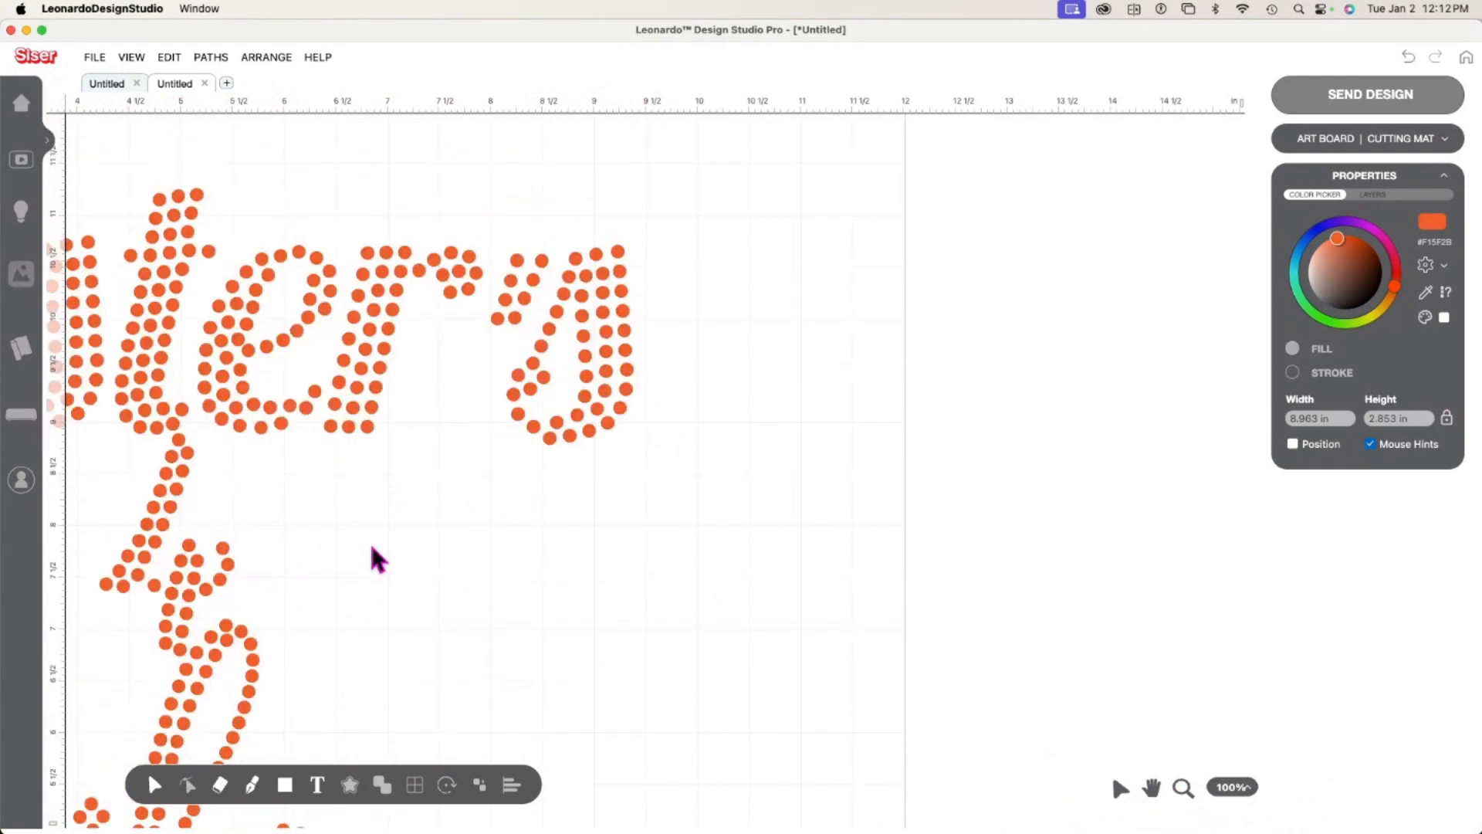
scroll(373, 548, "down", 5)
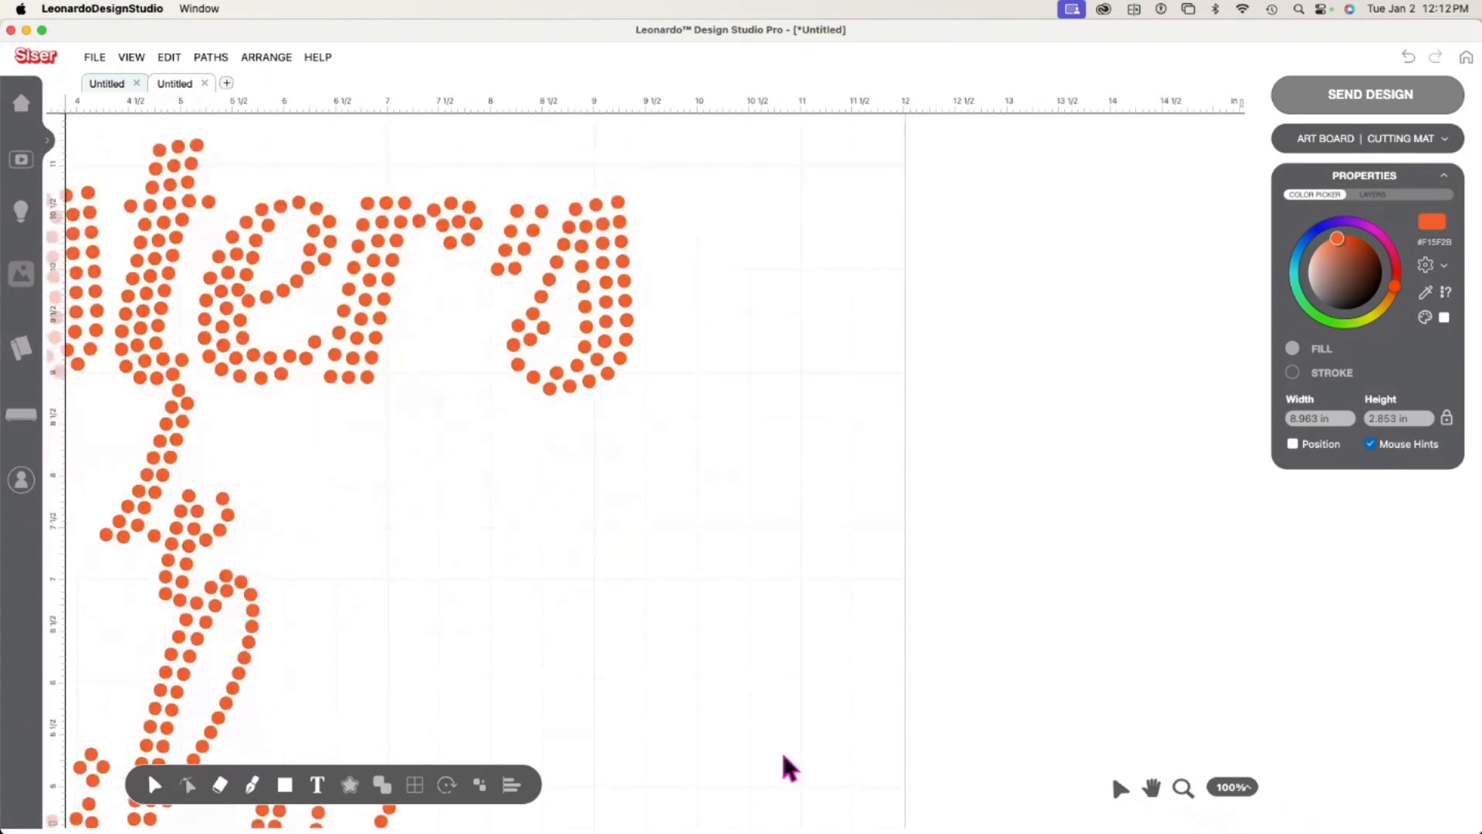
left_click(1180, 787)
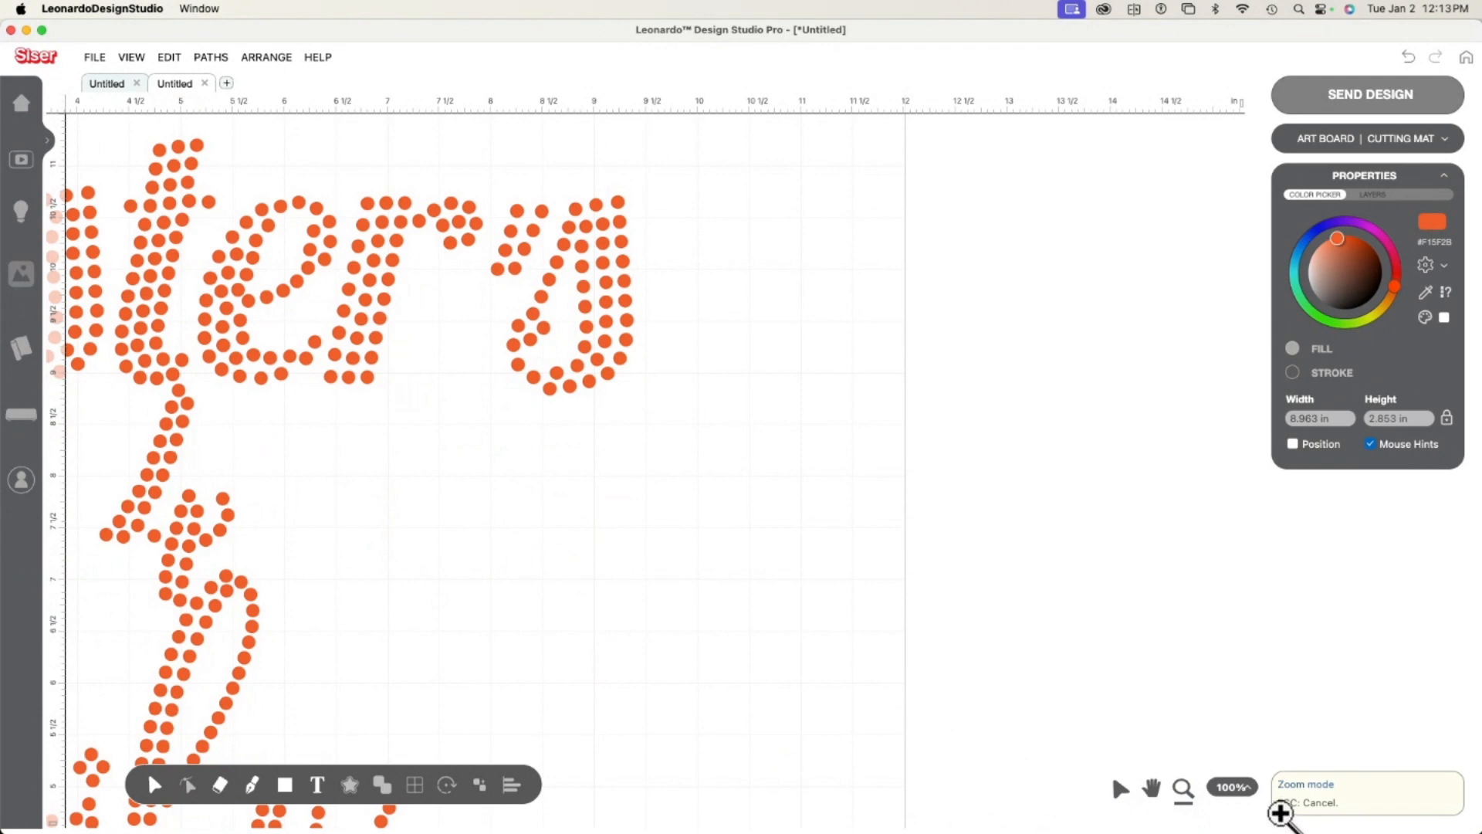
key("Escape")
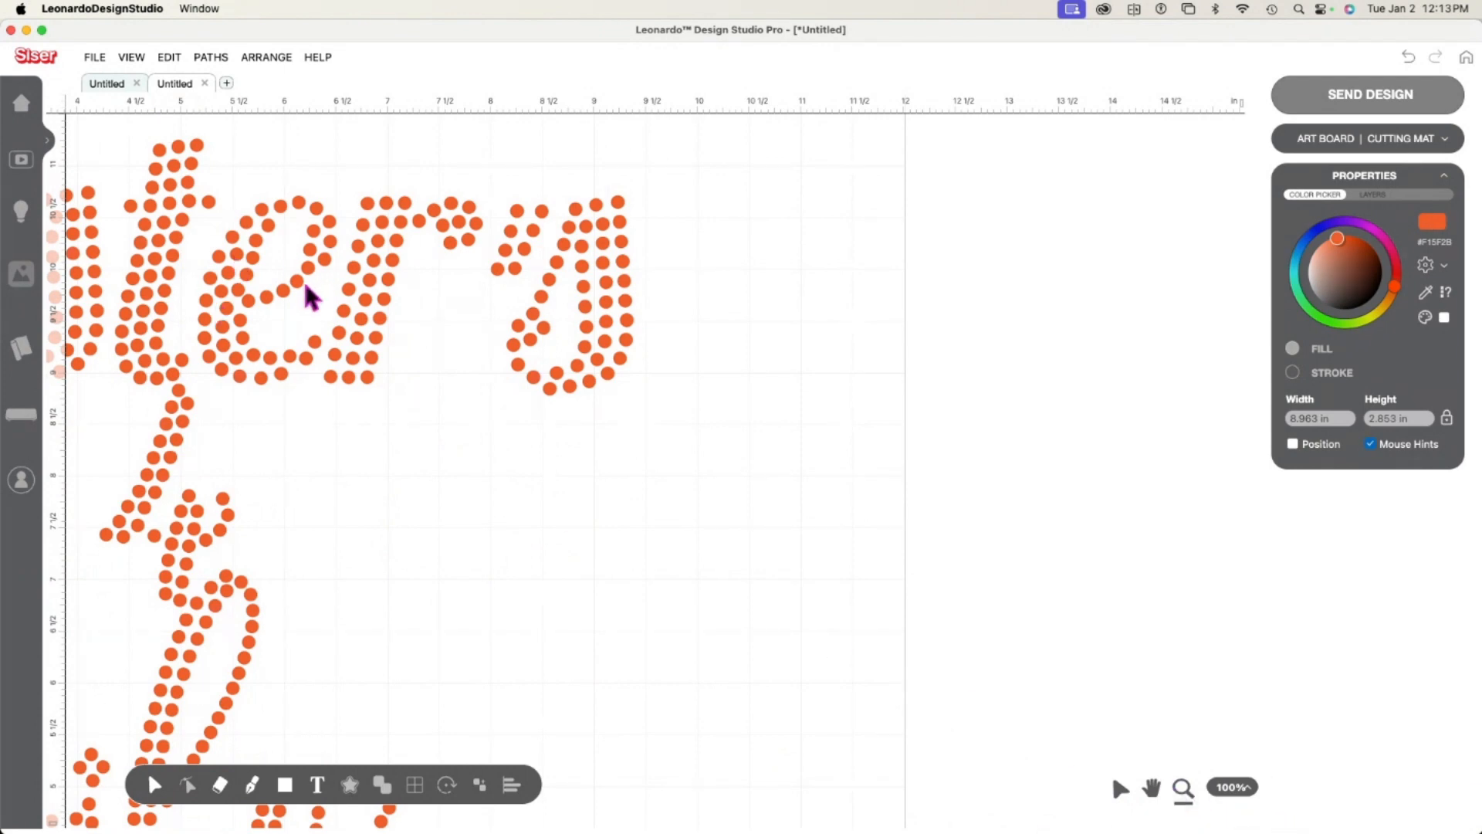
scroll(349, 630, "up", 3)
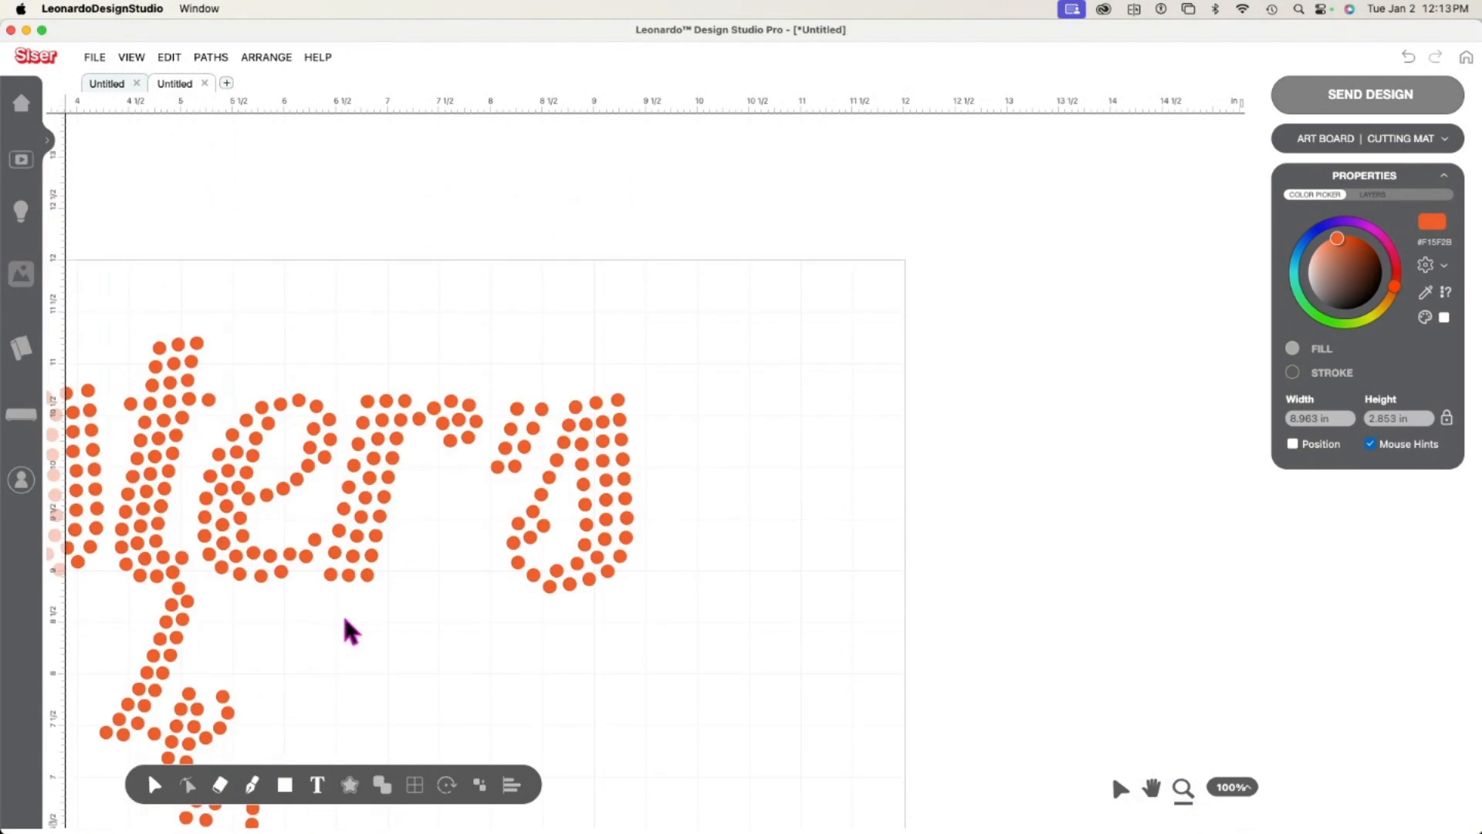
scroll(345, 618, "down", 3)
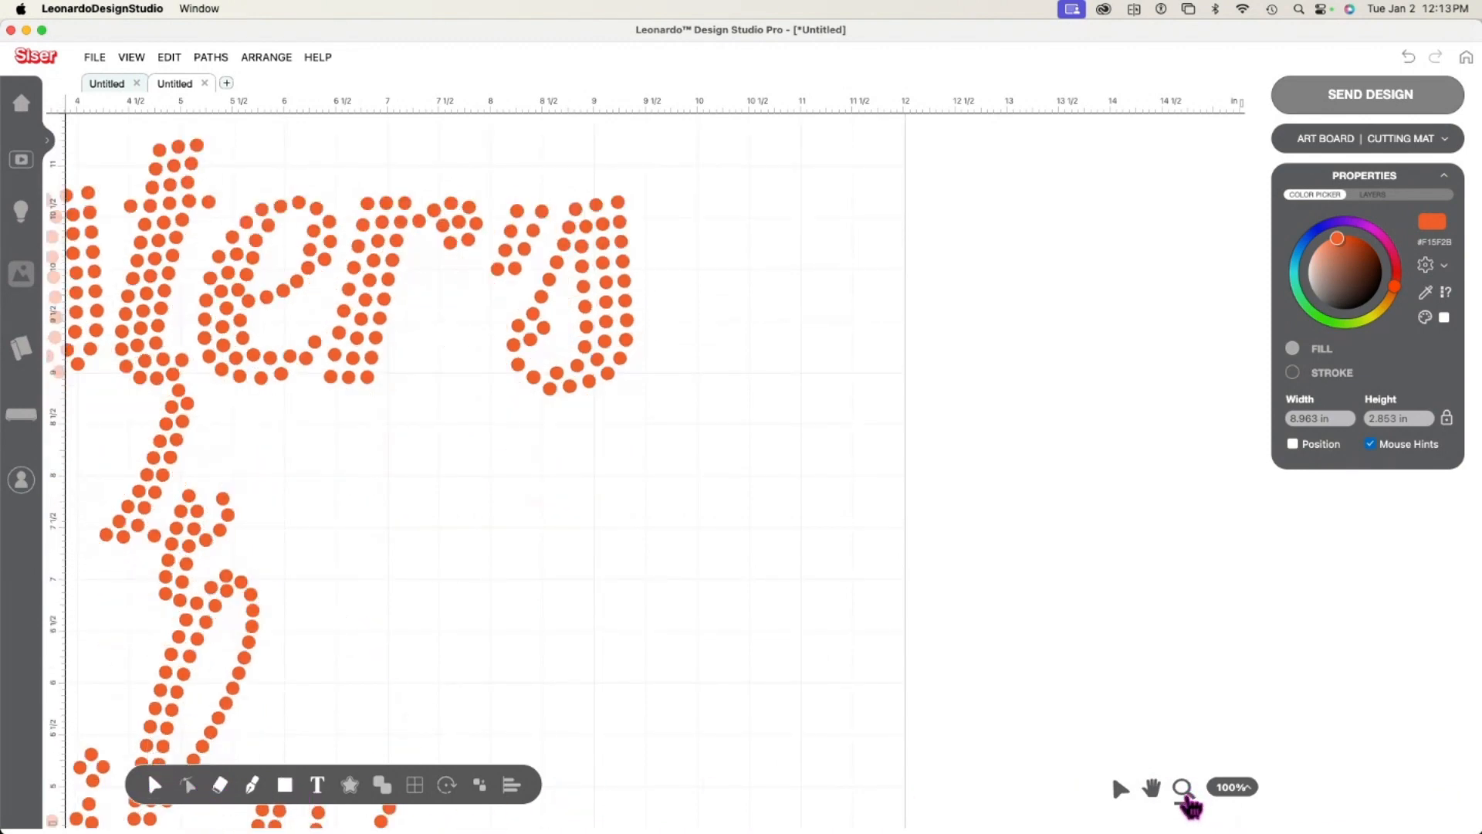
left_click(1150, 787)
left_click(1119, 791)
scroll(688, 688, "up", 3)
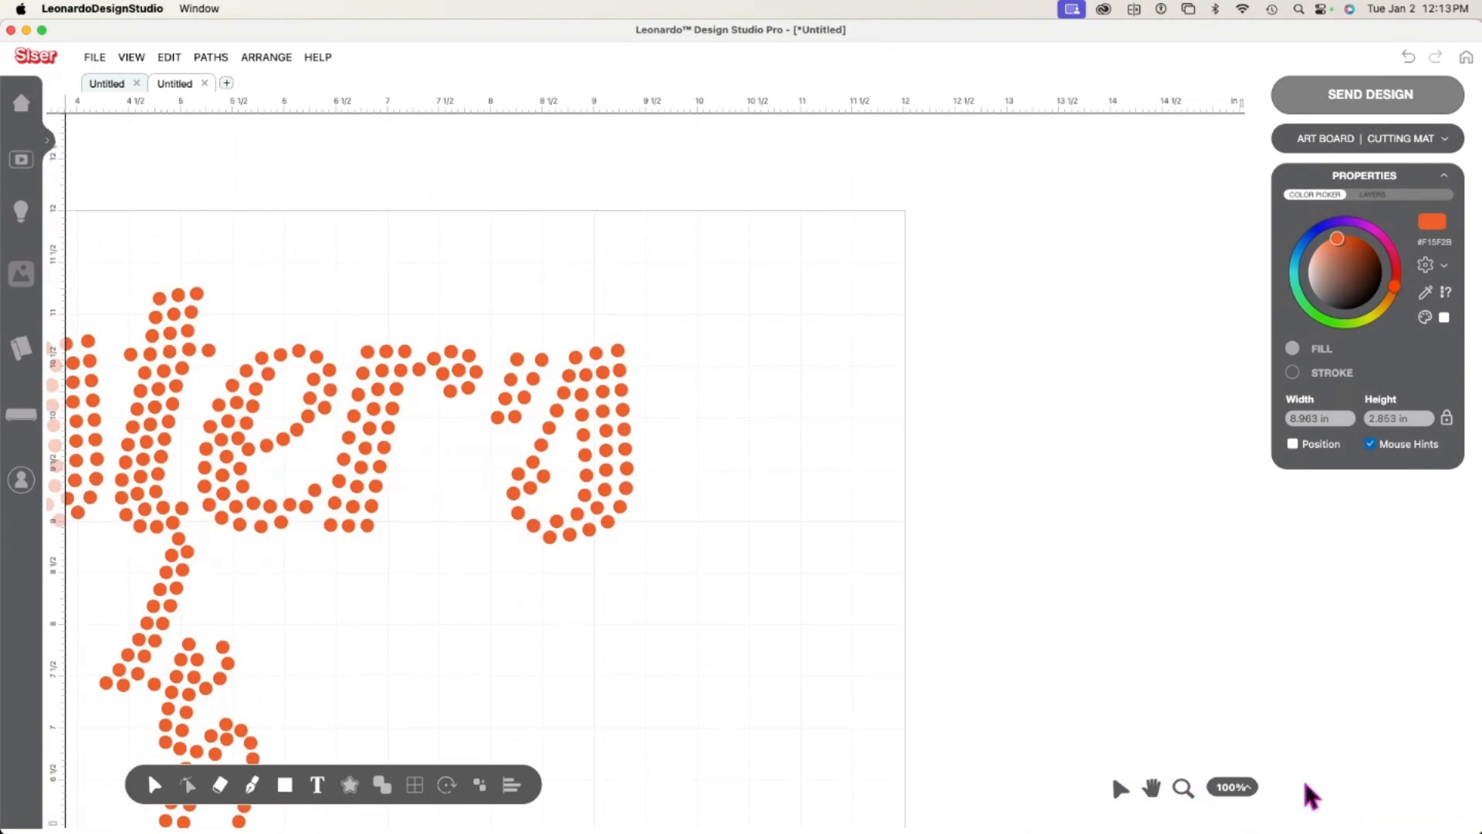
Move "life" down and to the right, clear of the "4", and deselect it.
left_click(1234, 786)
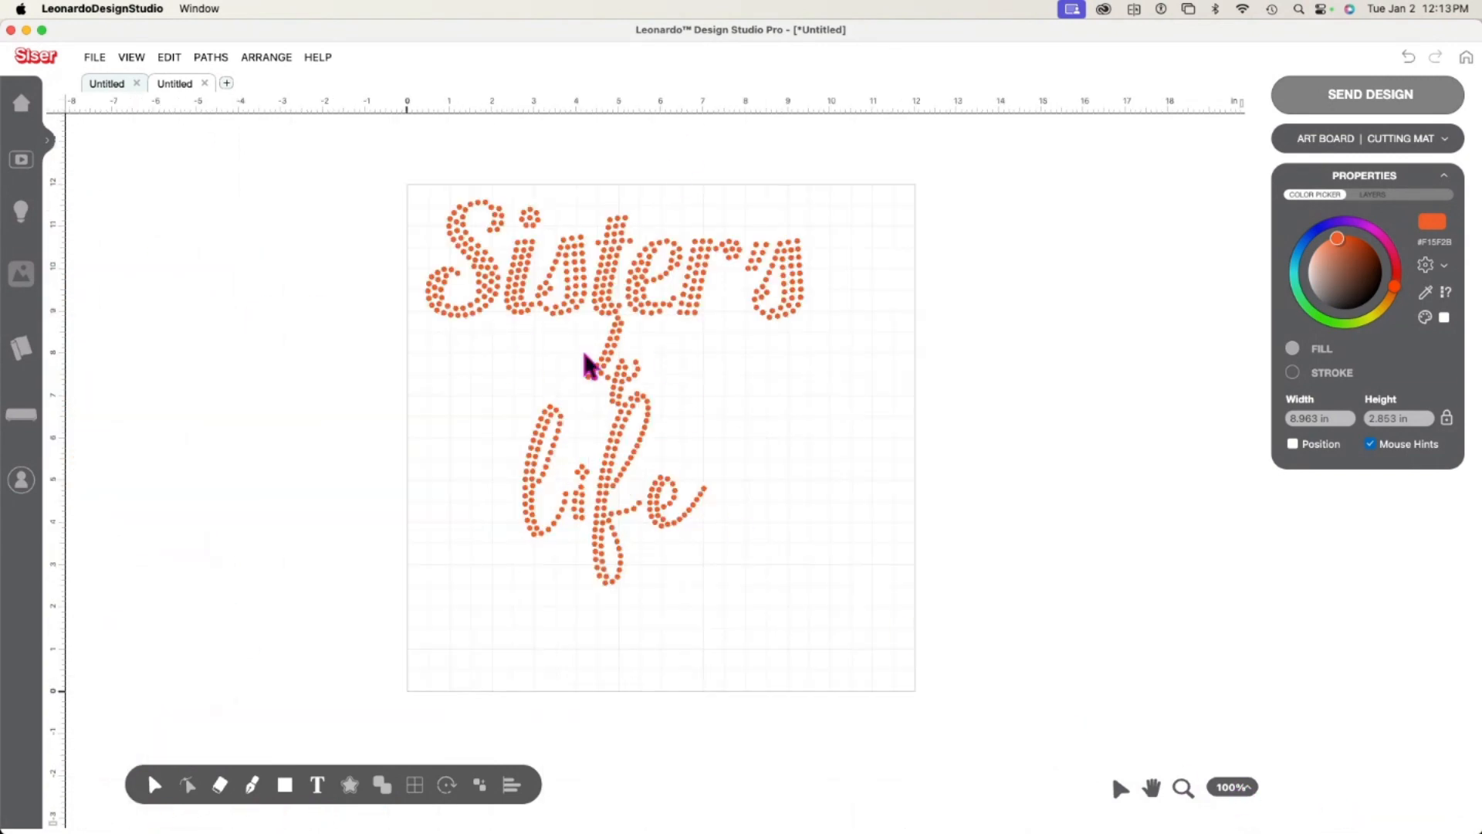
left_click(1180, 788)
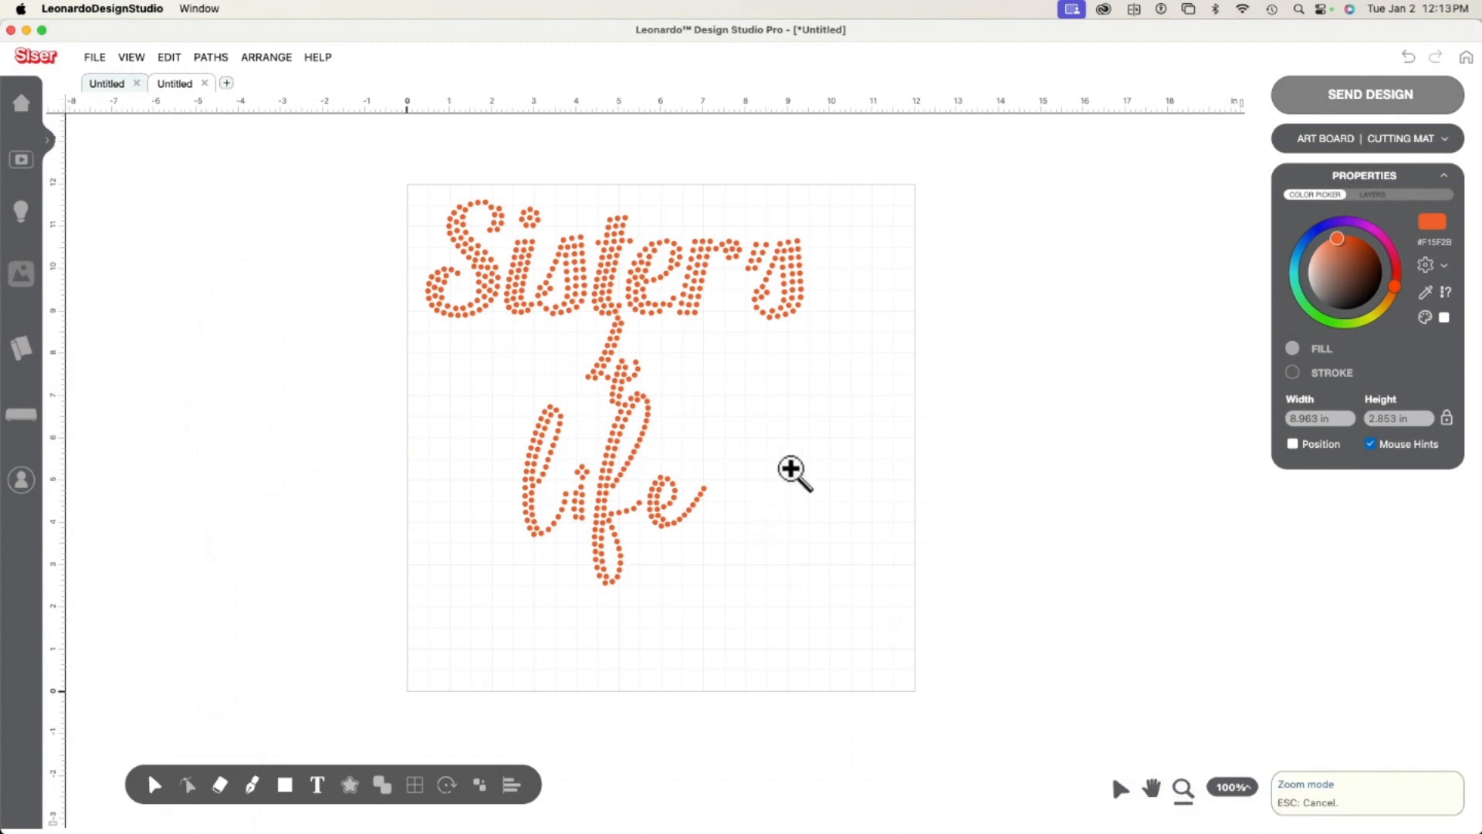
left_click(669, 414)
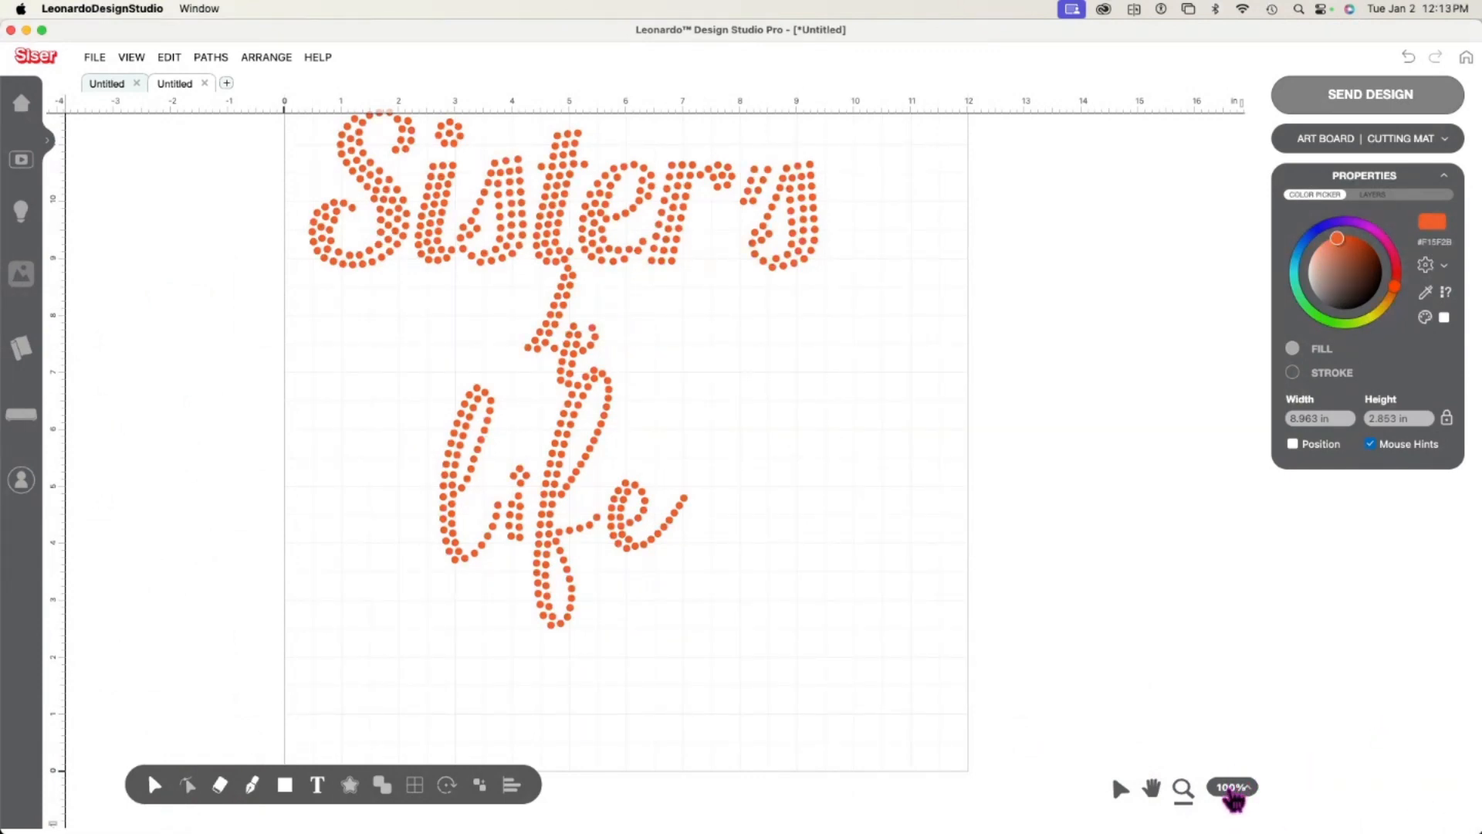
scroll(688, 533, "up", 3)
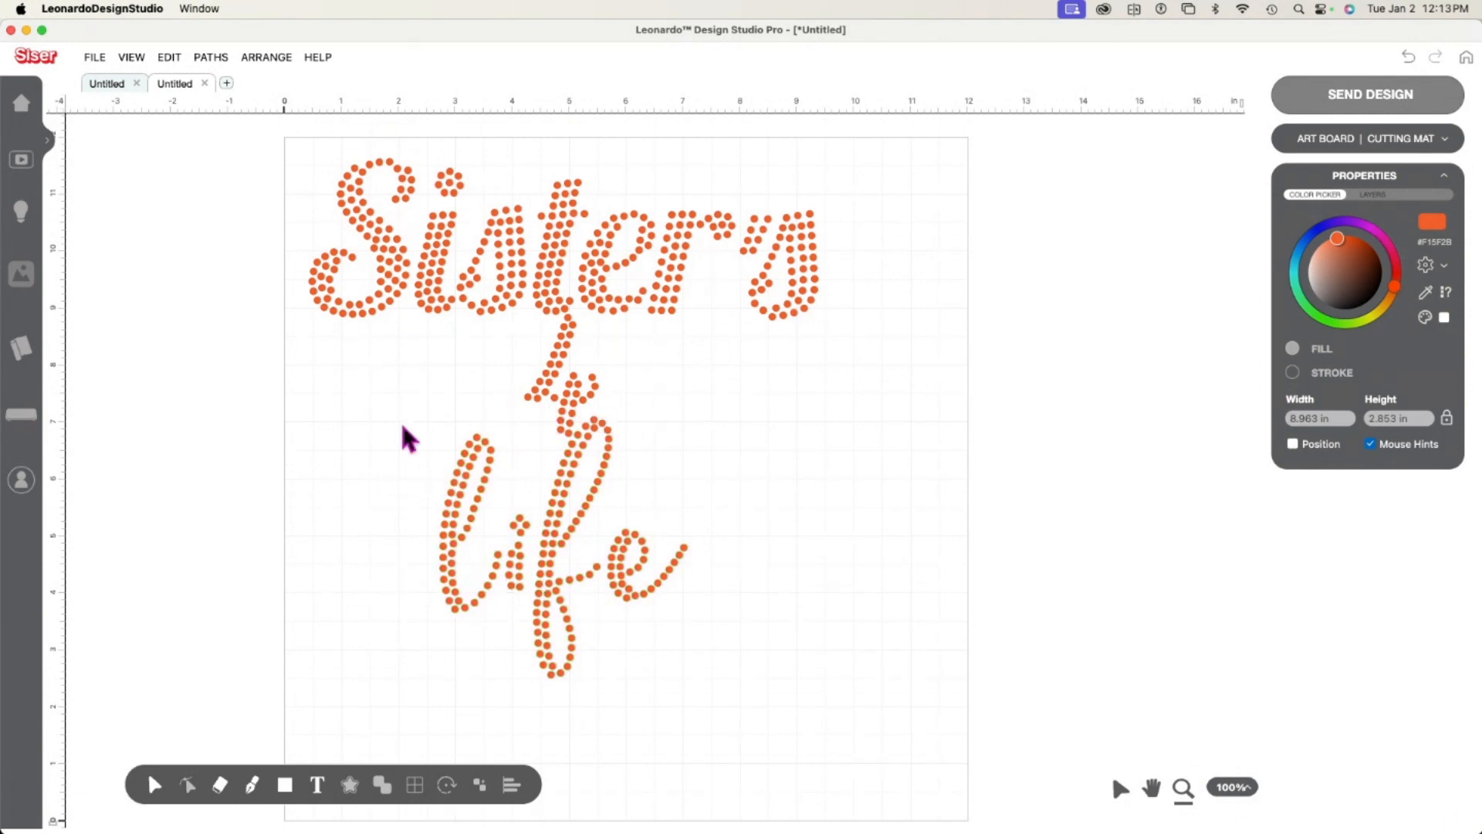
left_click_drag(463, 513, 572, 615)
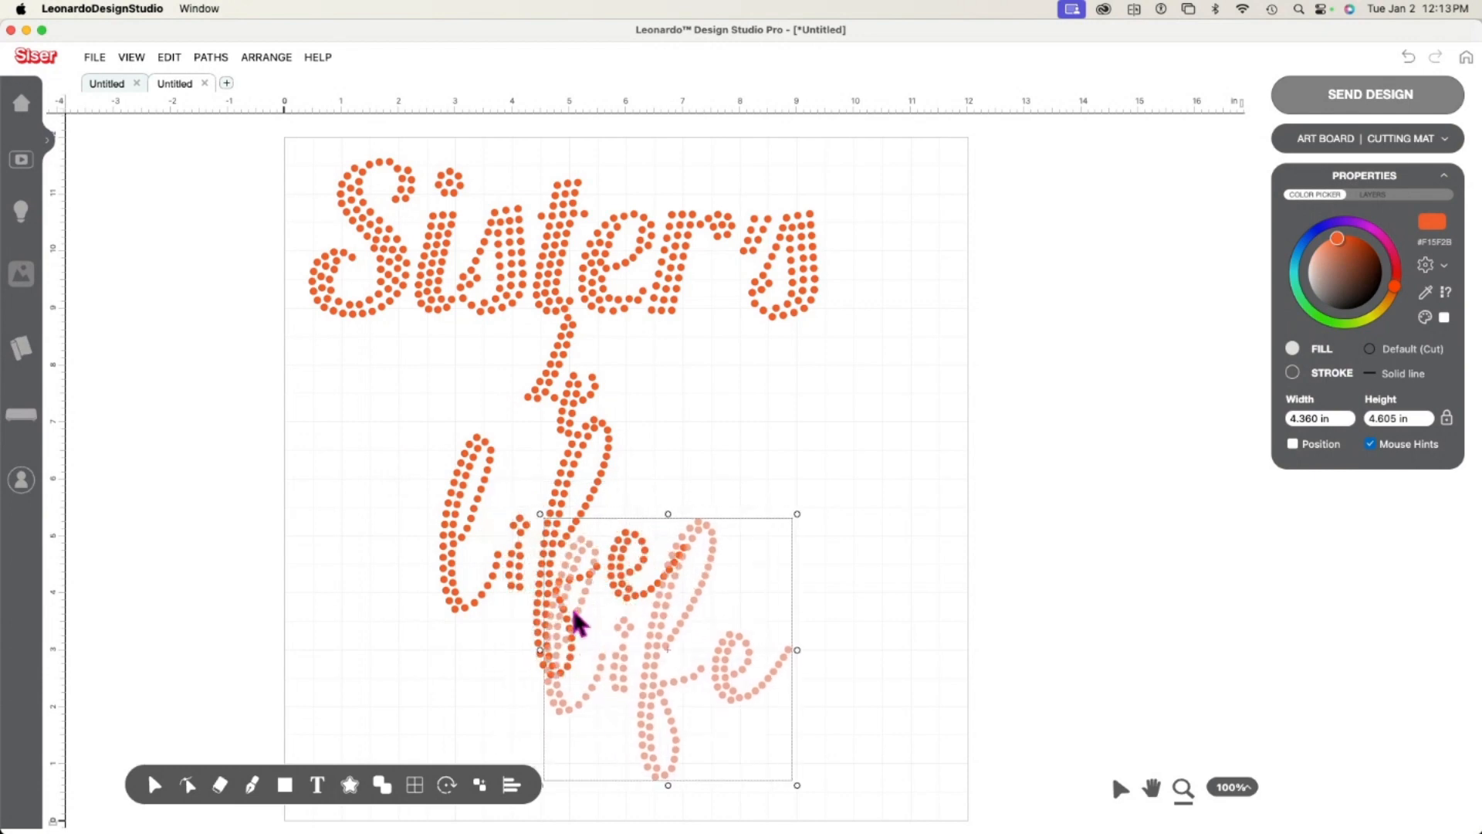
left_click(399, 615)
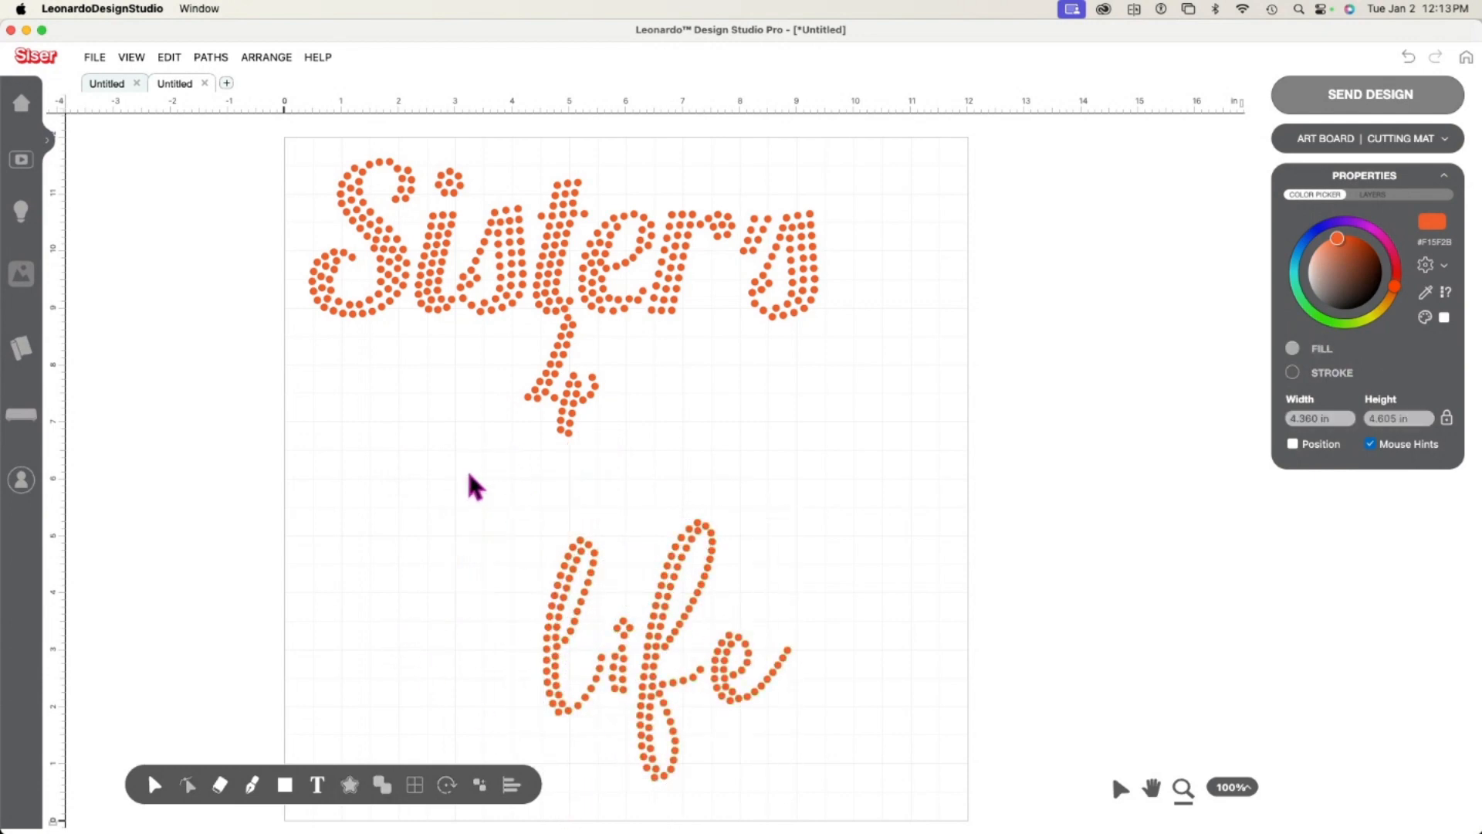
Break the combined path of "life" into individual circles and deselect them.
mouse_move(469, 474)
left_mouse_down()
mouse_move(626, 642)
mouse_move(628, 716)
left_mouse_up()
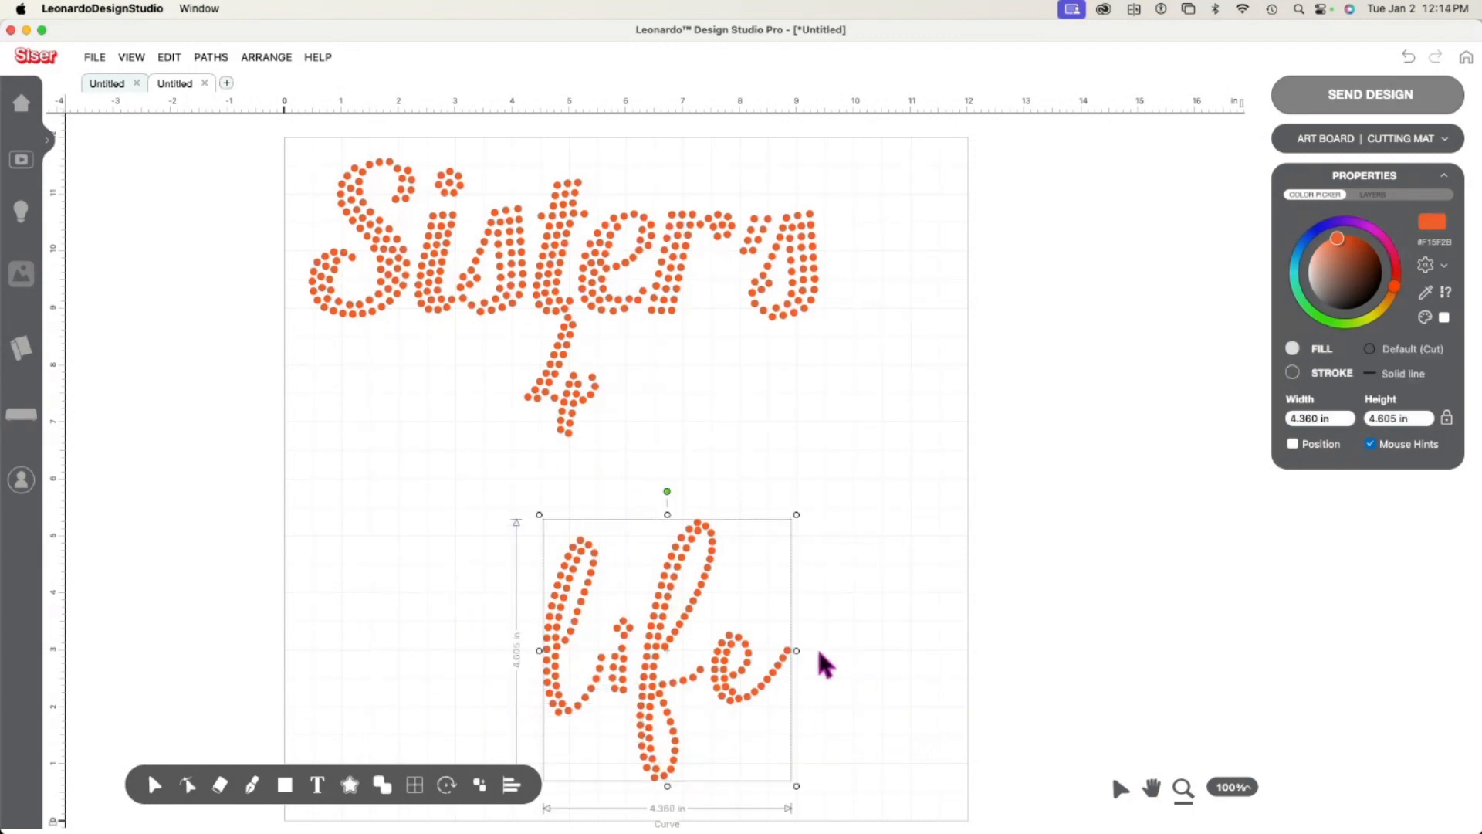
right_click(714, 571)
mouse_move(785, 683)
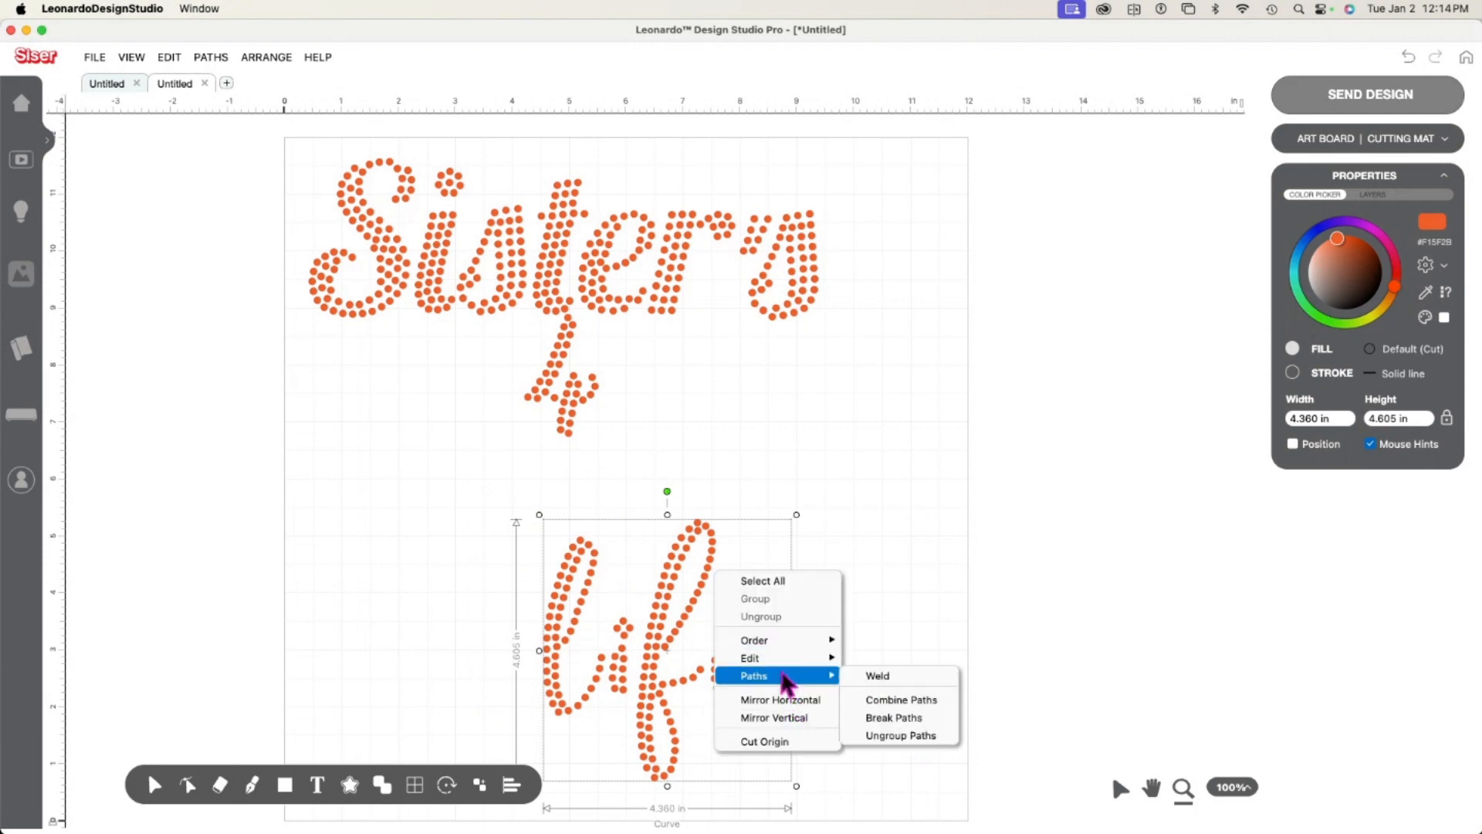
left_click(931, 718)
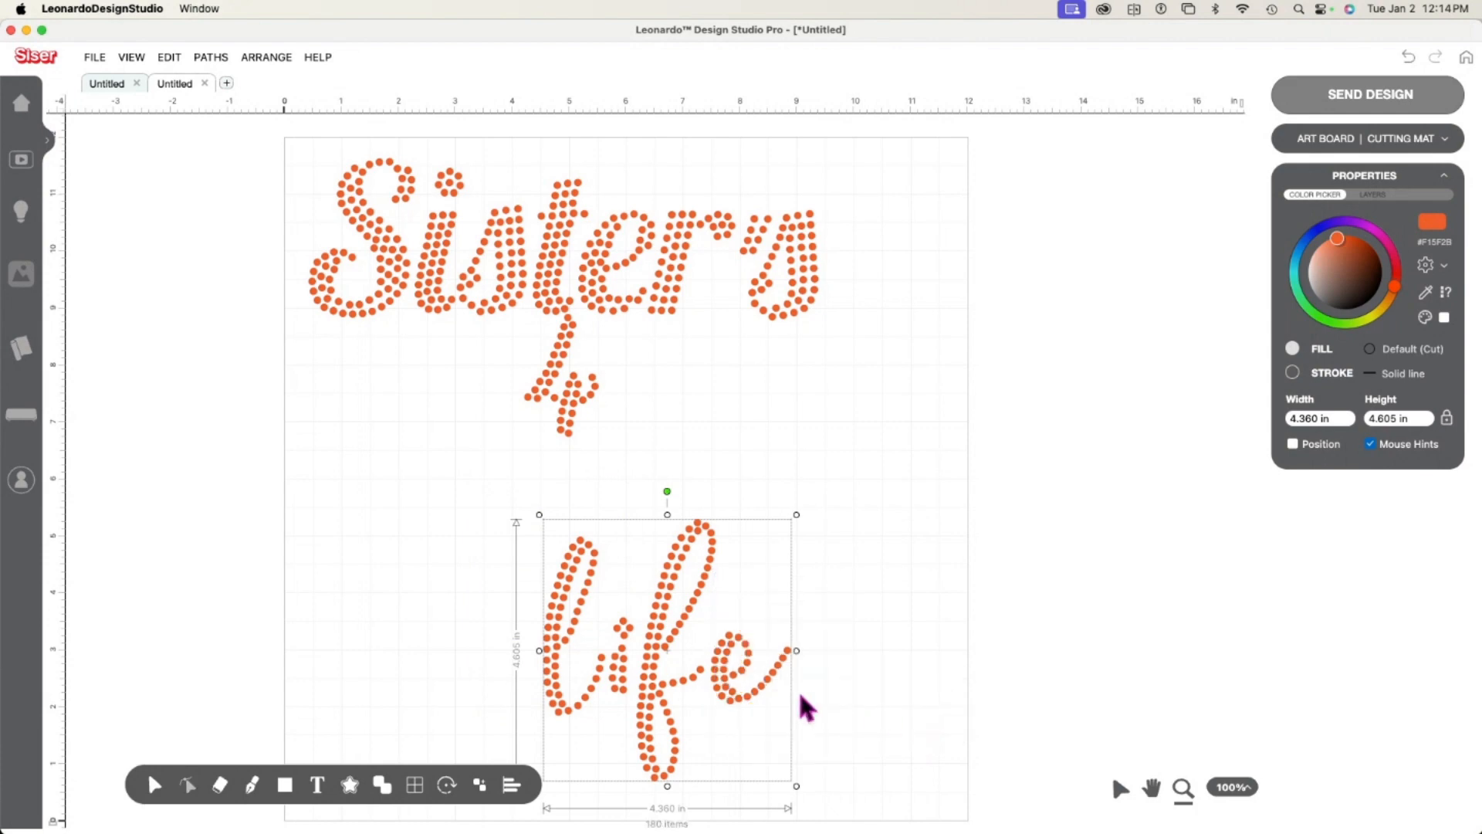
left_click(415, 571)
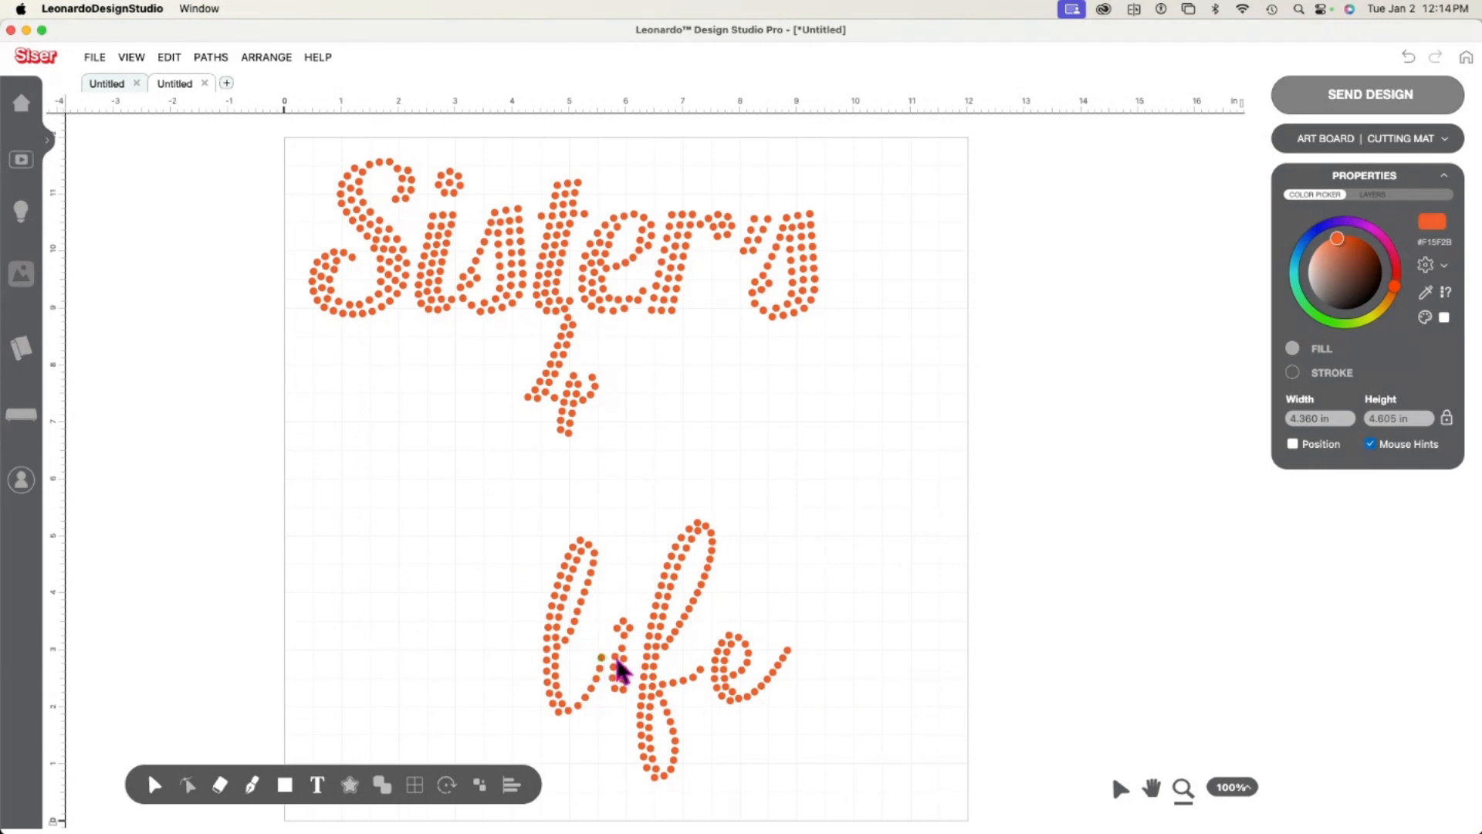
Select the circles of the letters "l" and "i" in "life", shift them slightly right toward the "f", and deselect them.
left_click_drag(532, 531, 634, 717)
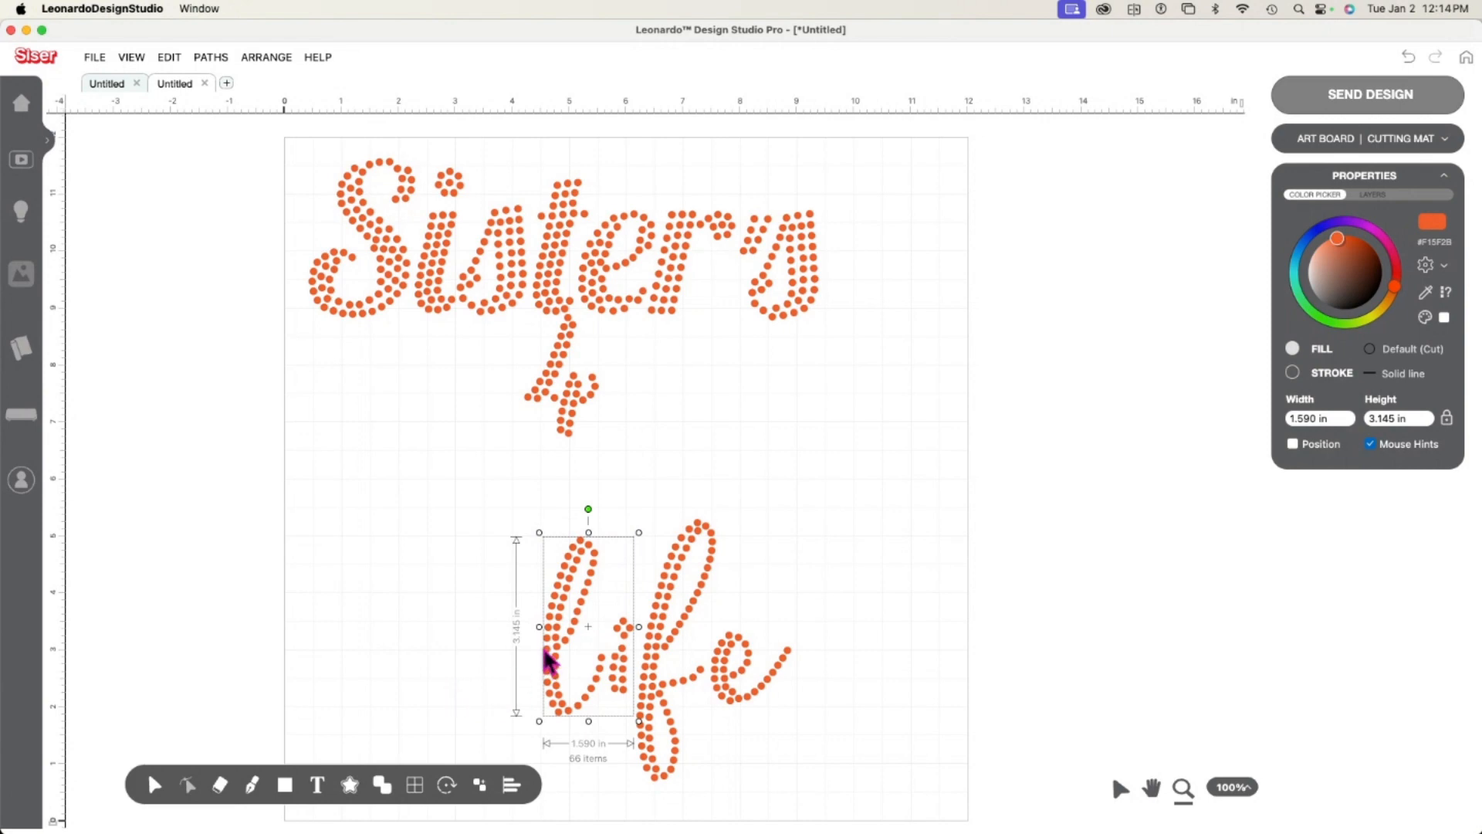
left_click_drag(551, 651, 559, 642)
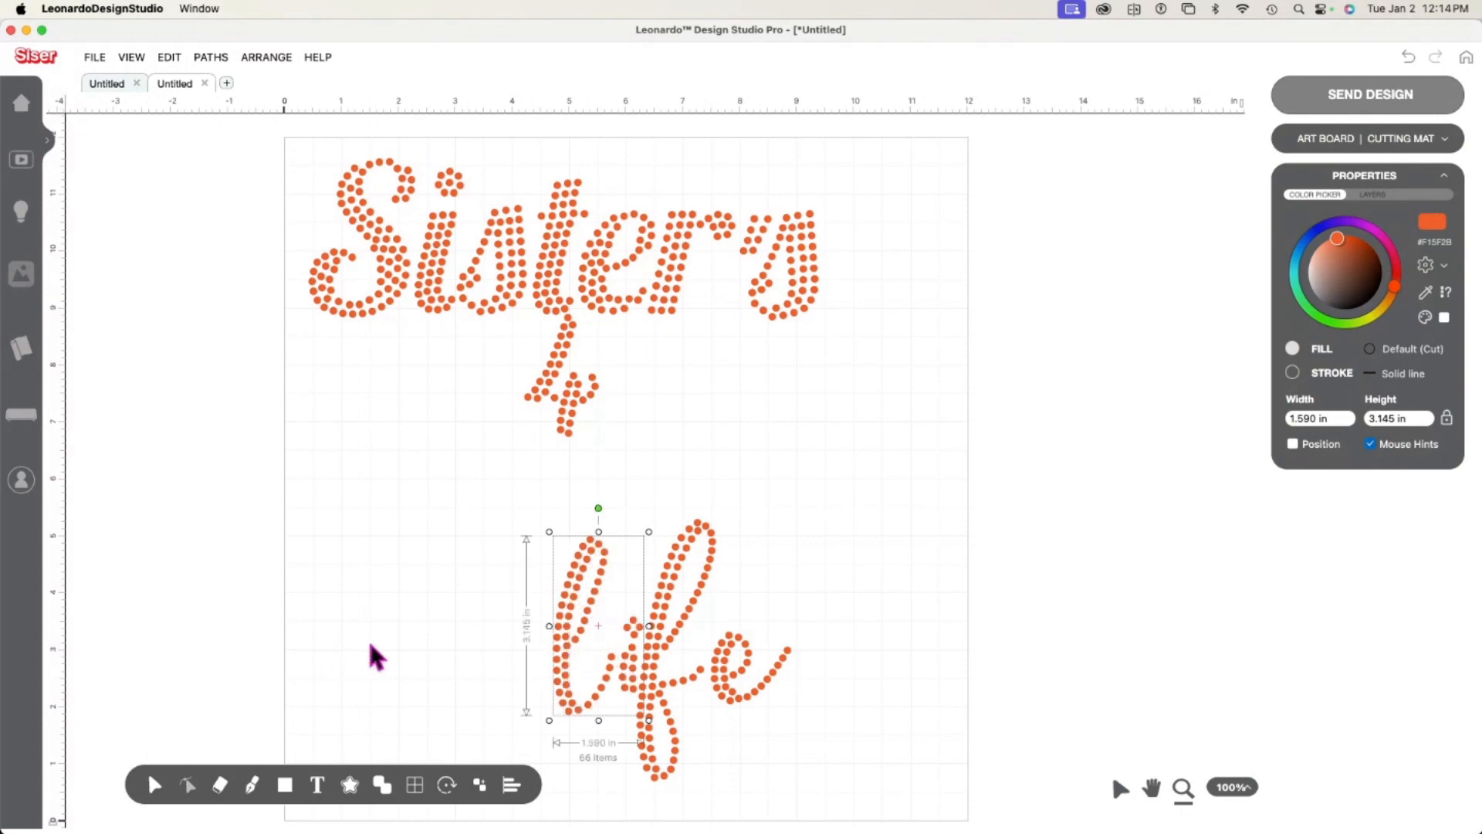
left_click(806, 549)
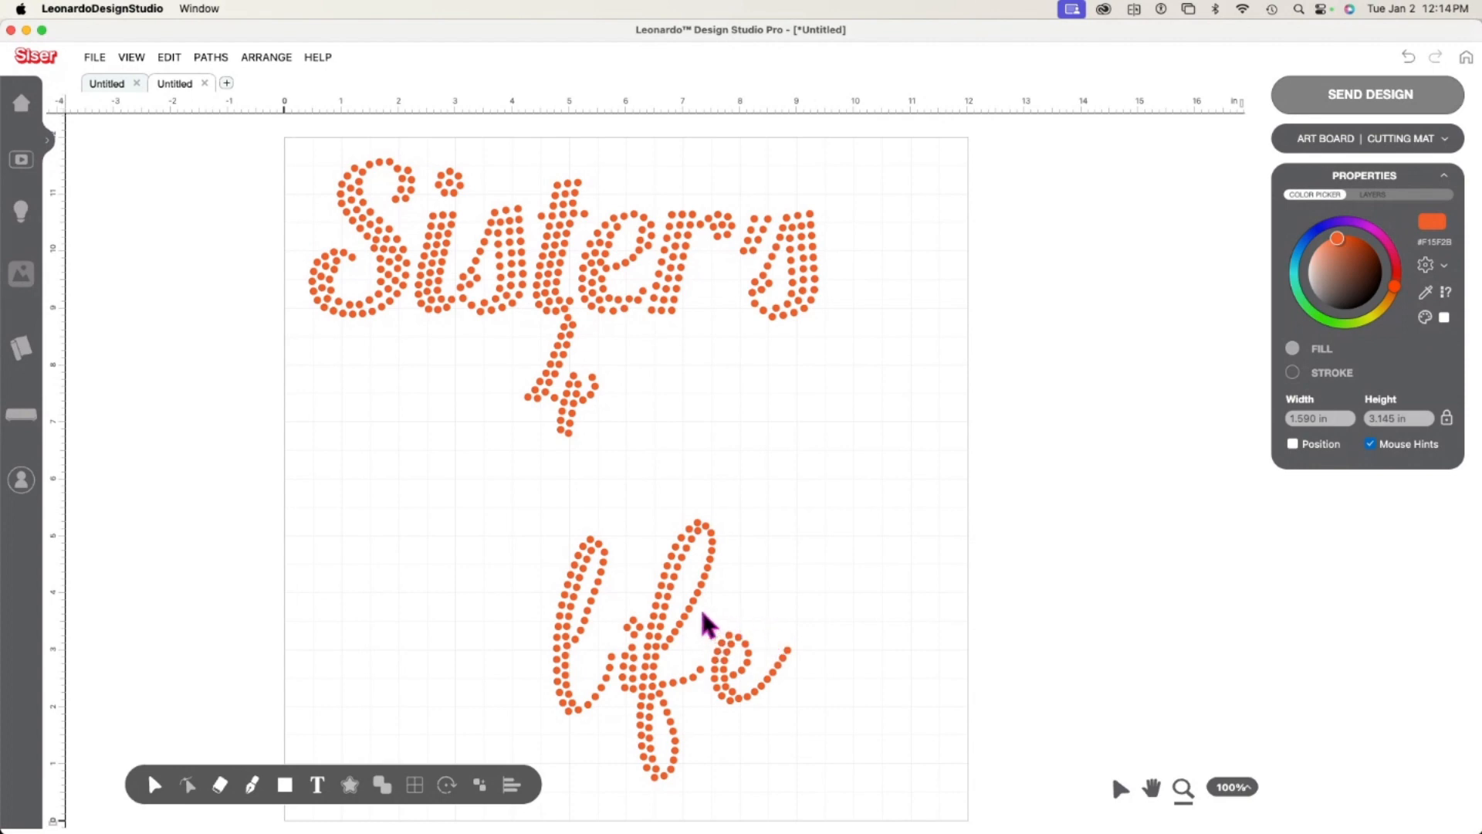
Select the circles of the letter "e" in "life", shift them slightly left toward the "f", and deselect them.
left_click_drag(709, 615, 826, 714)
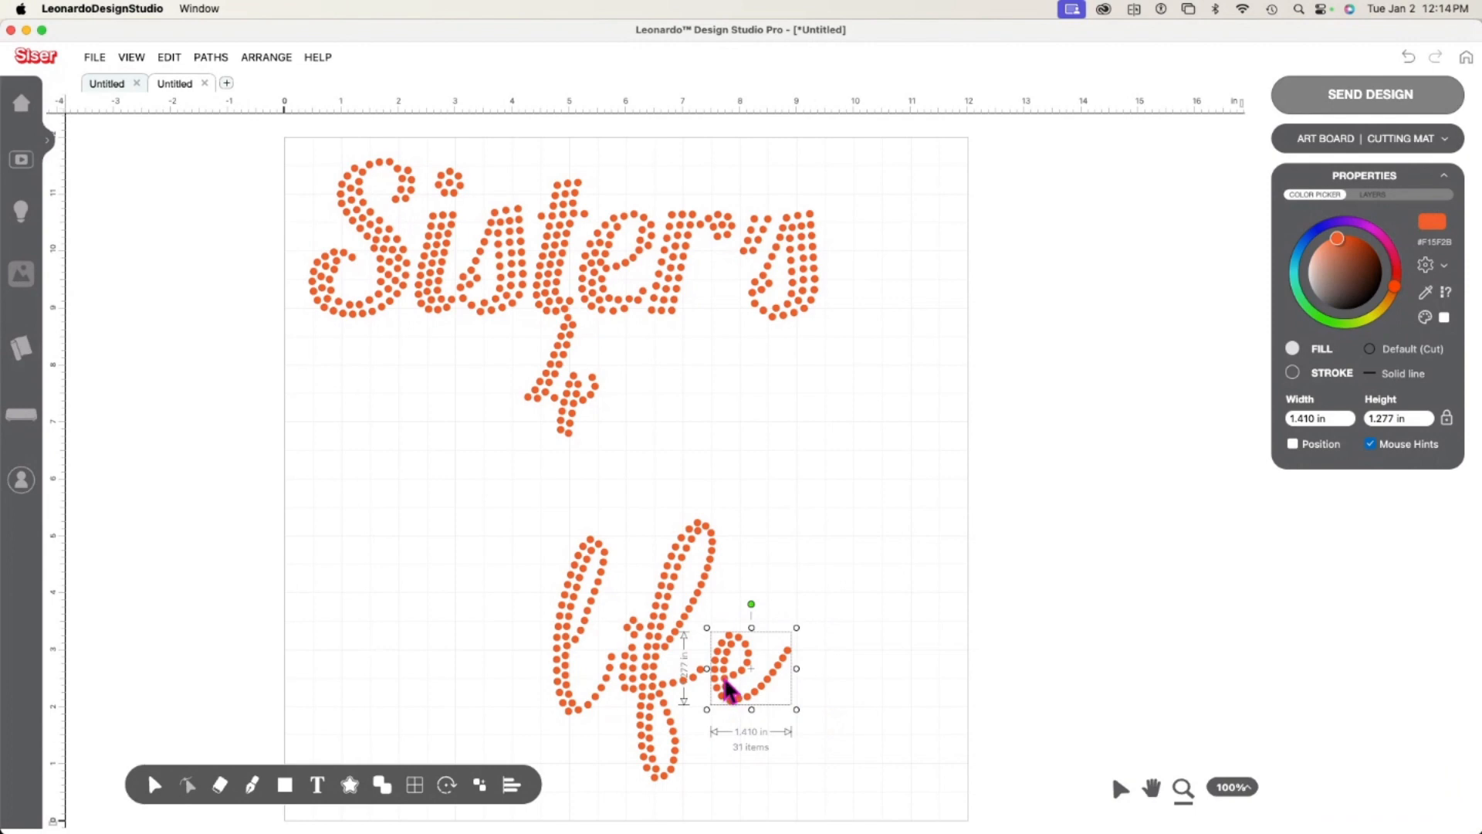
left_click_drag(727, 685, 720, 680)
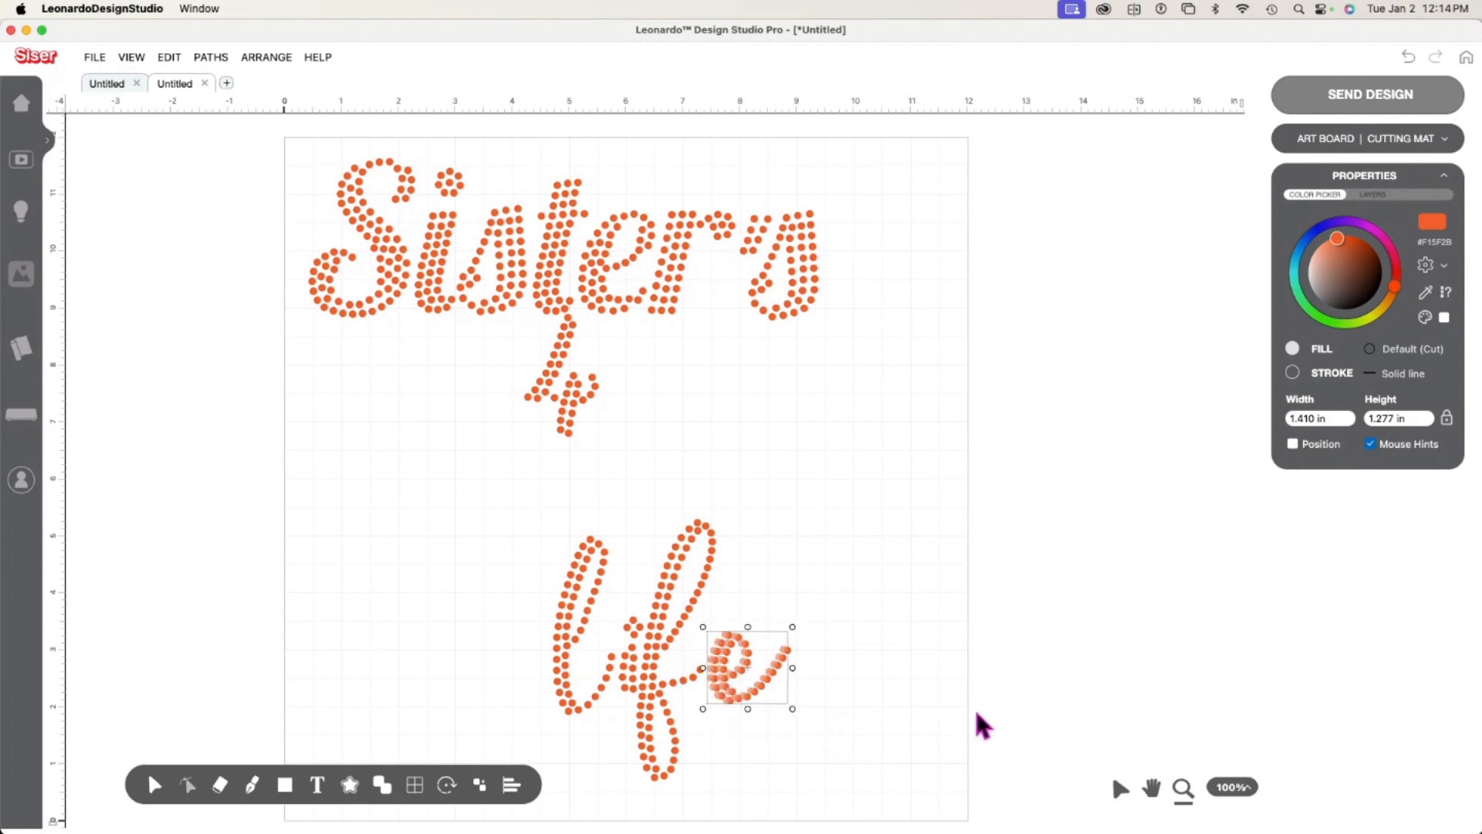
left_click(855, 714)
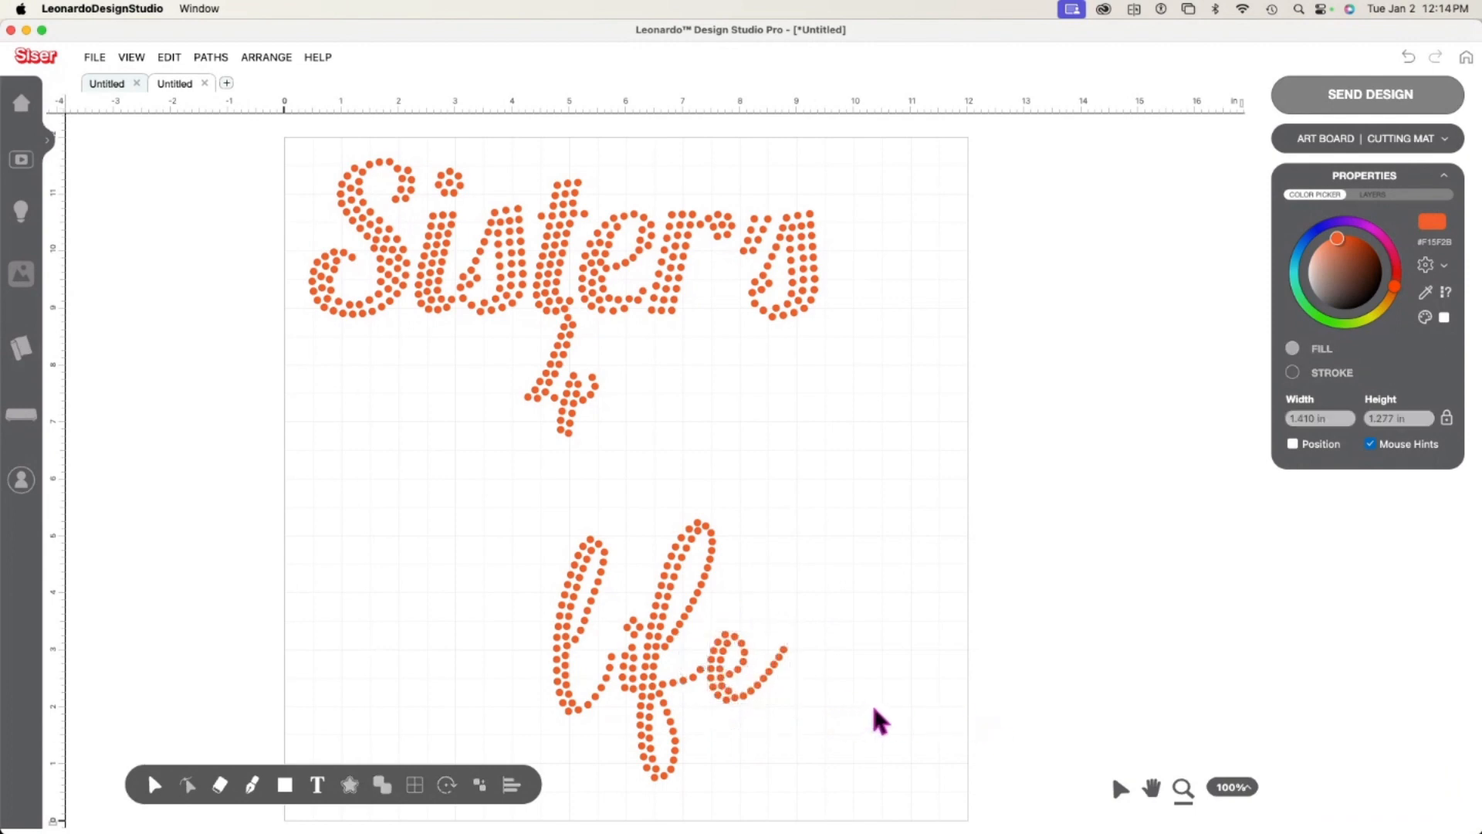
Combine all circles of "life" into a single path, move the word up and left against the "4", and deselect it.
left_click_drag(473, 477, 841, 817)
right_click(693, 593)
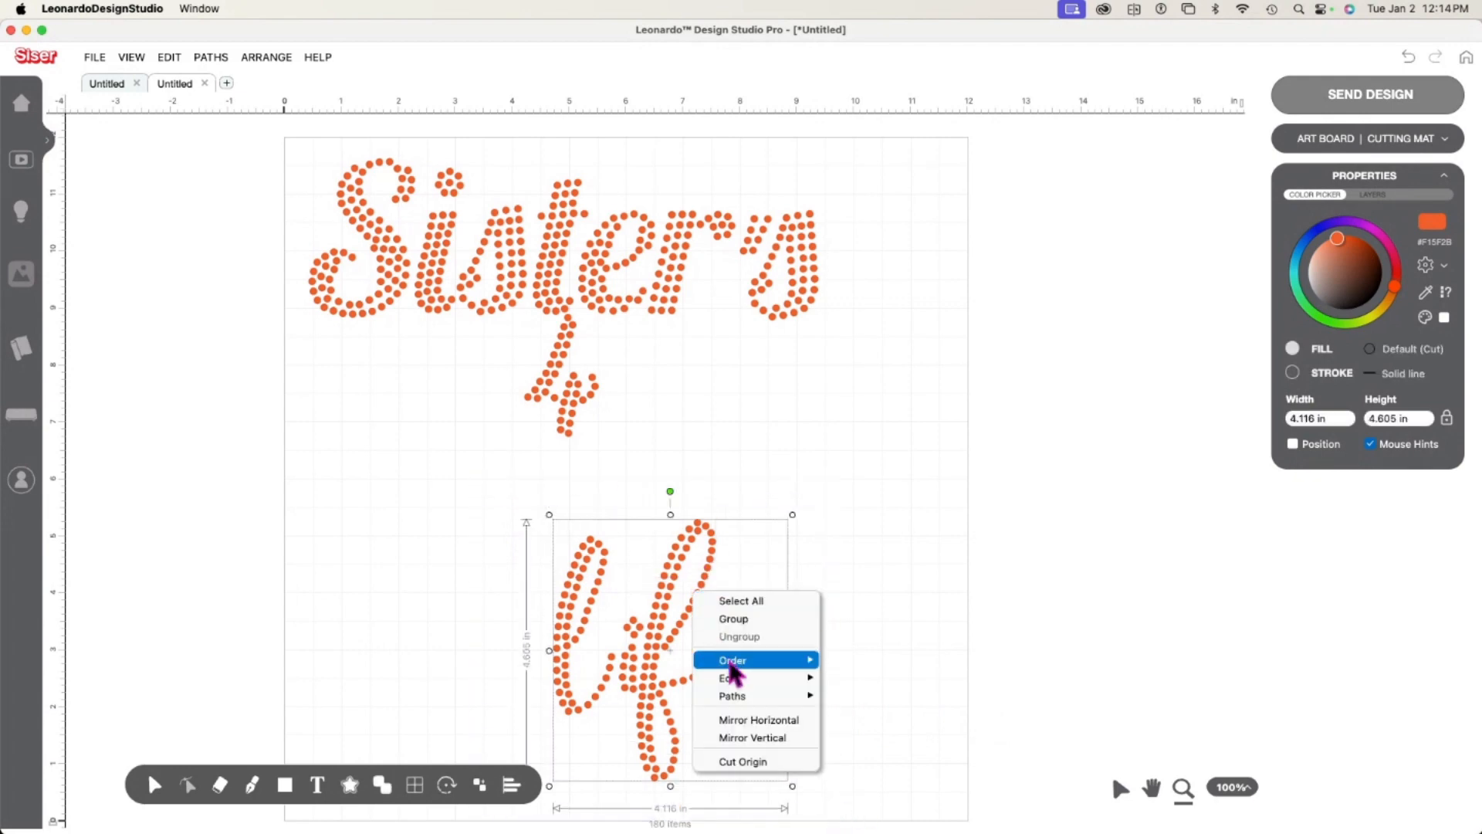
mouse_move(741, 696)
left_click(880, 720)
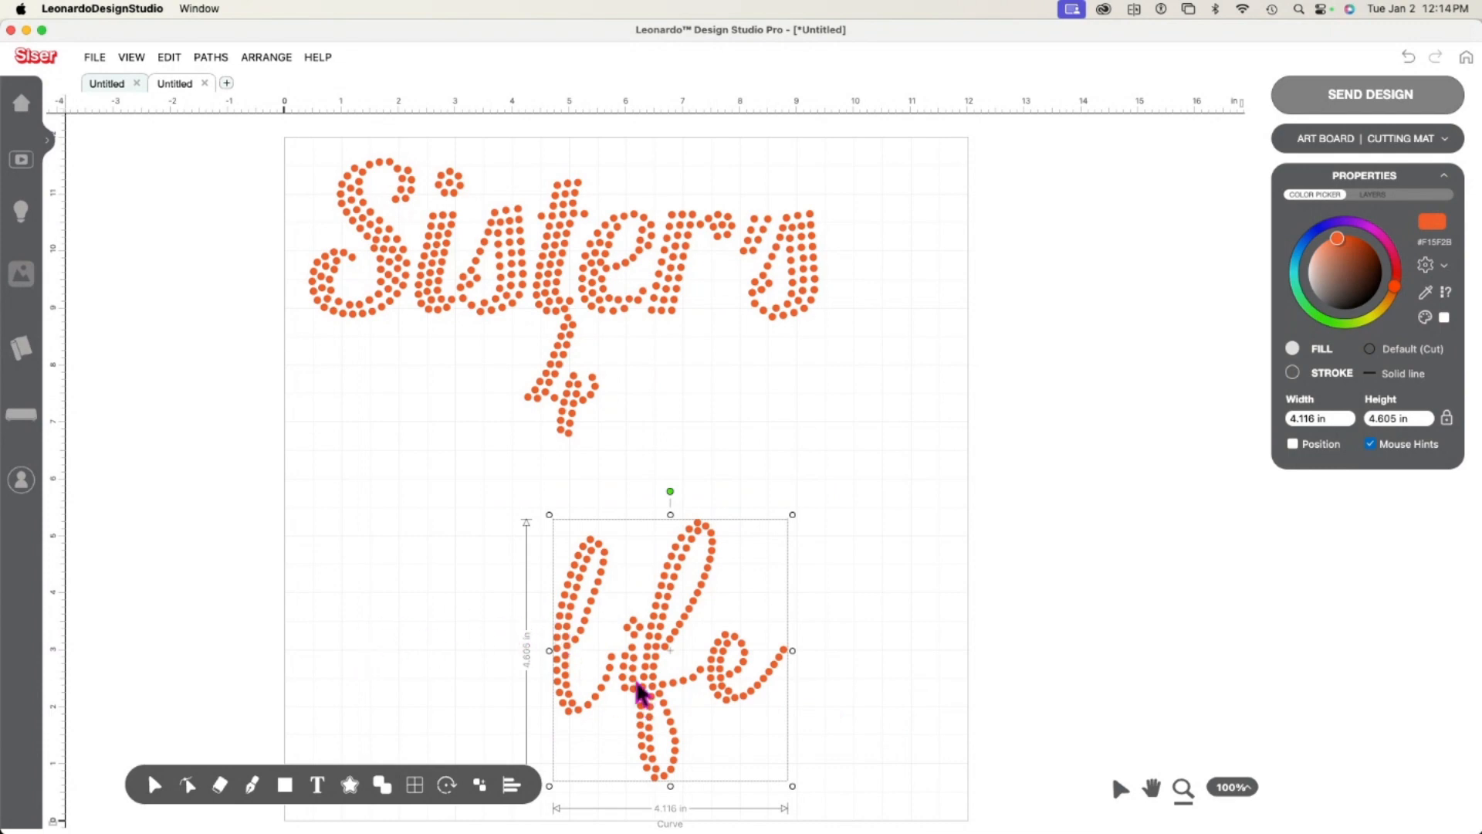
left_click_drag(643, 699, 536, 592)
left_click(775, 616)
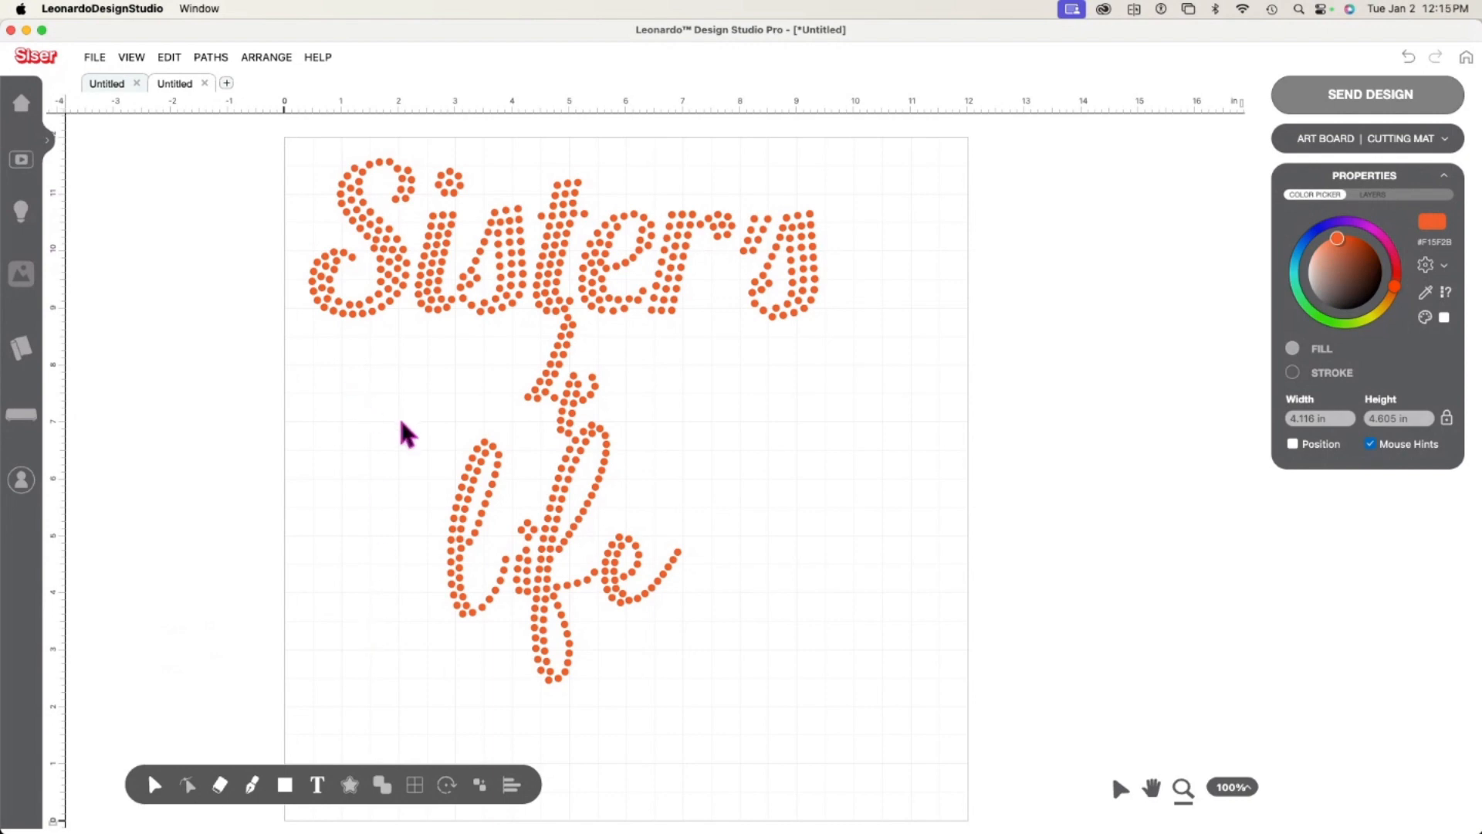
Send all artwork that fits on the page to the cutting setup, with each color layer moved to origin.
scroll(401, 422, "up", 3)
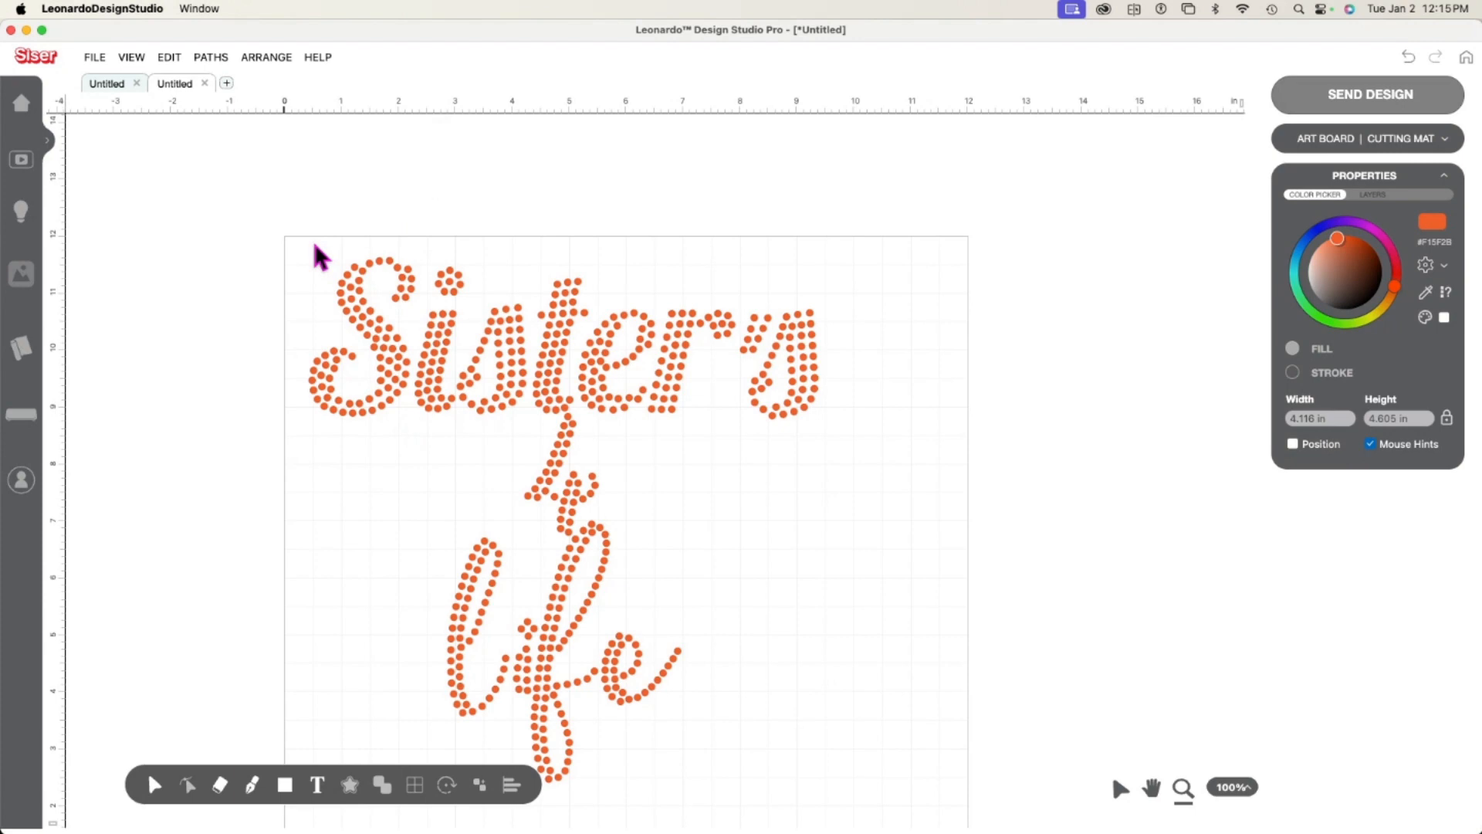
left_click(1333, 99)
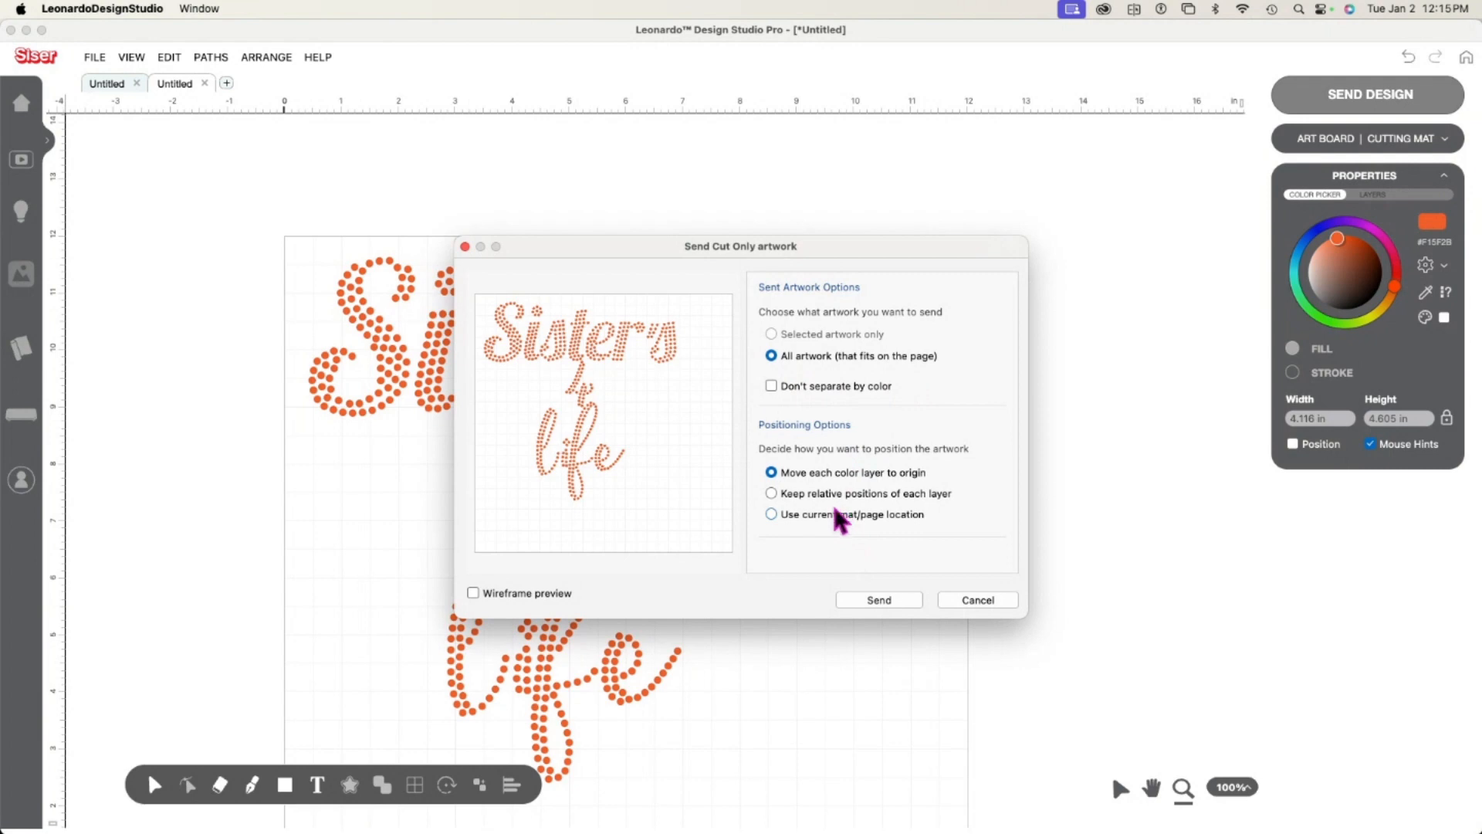
left_click(874, 604)
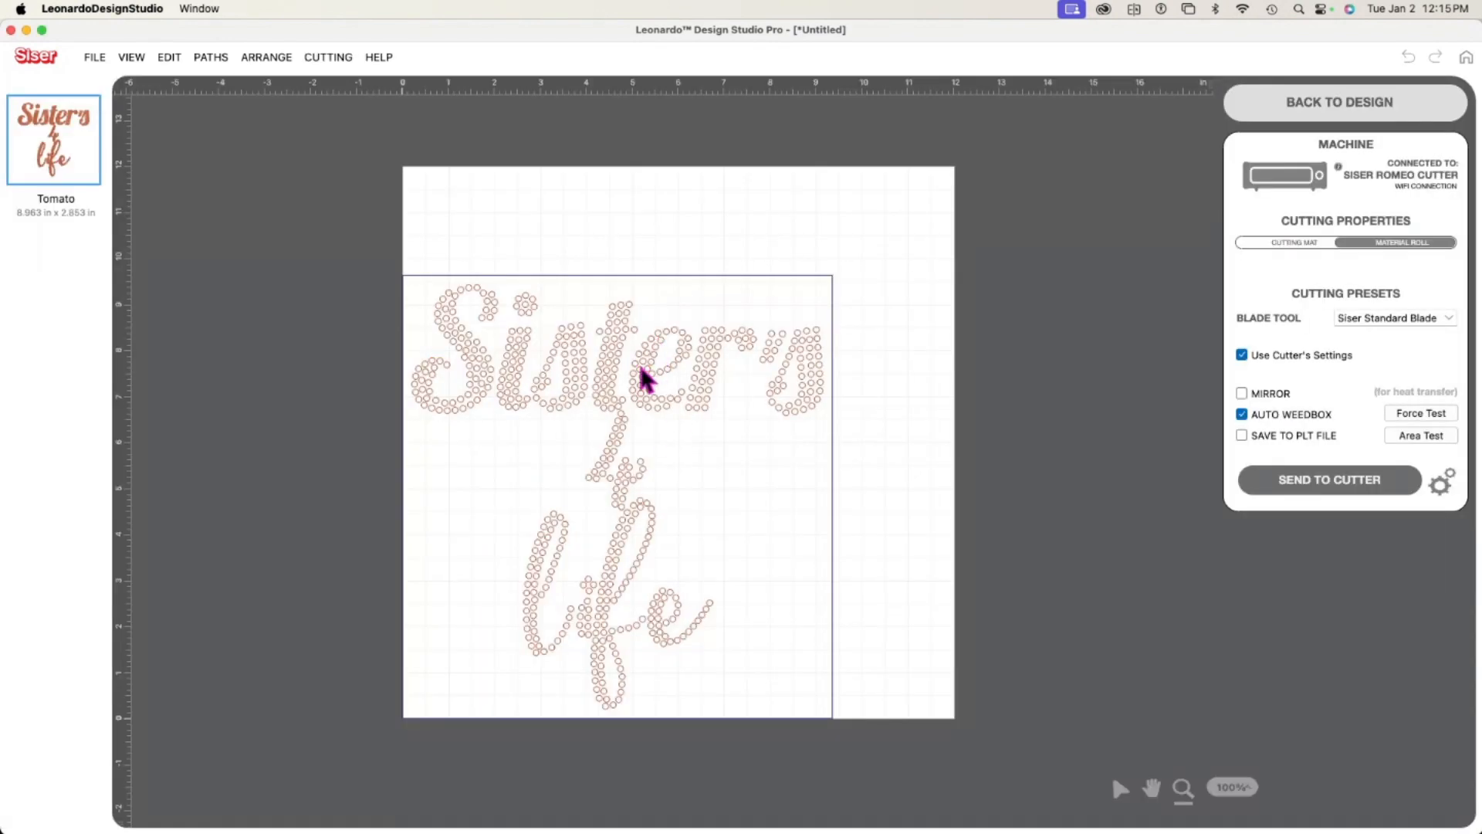
Move the whole artwork up and slightly right on the cutting page, near the page's upper-left corner.
mouse_move(615, 380)
left_mouse_down()
mouse_move(664, 378)
mouse_move(625, 373)
left_mouse_up()
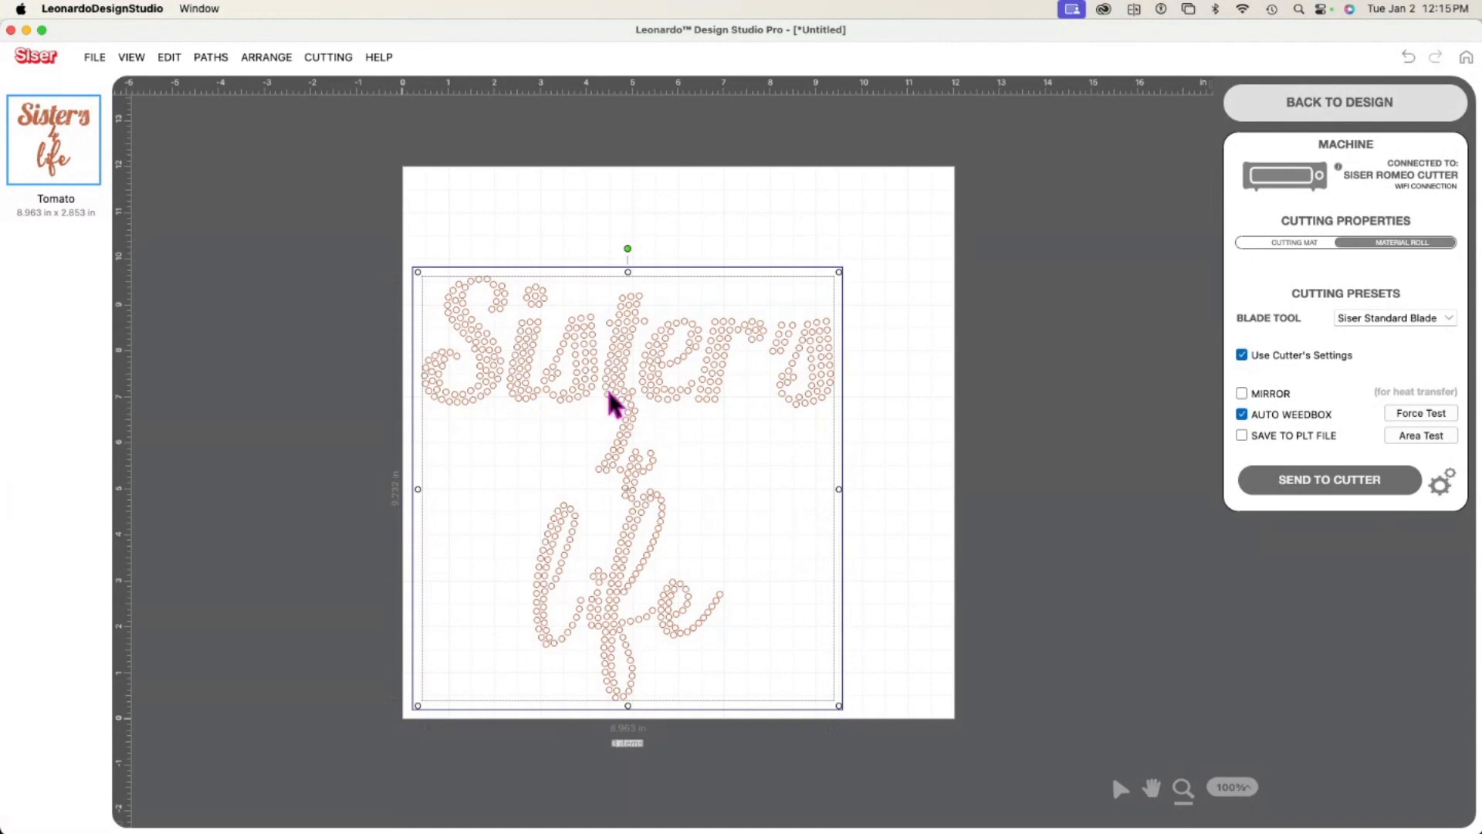
left_click_drag(609, 401, 604, 307)
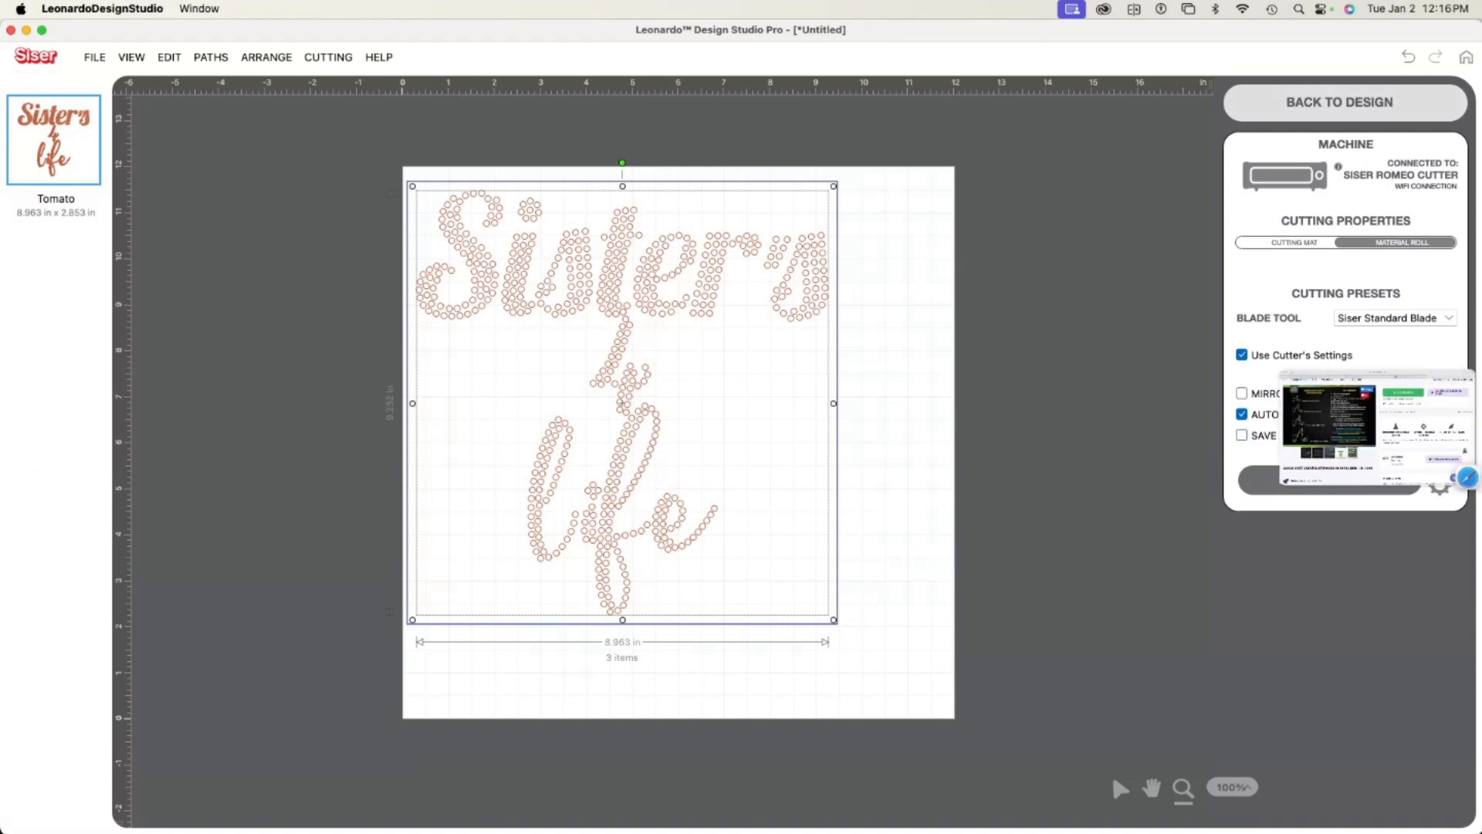
mouse_move(1480, 127)
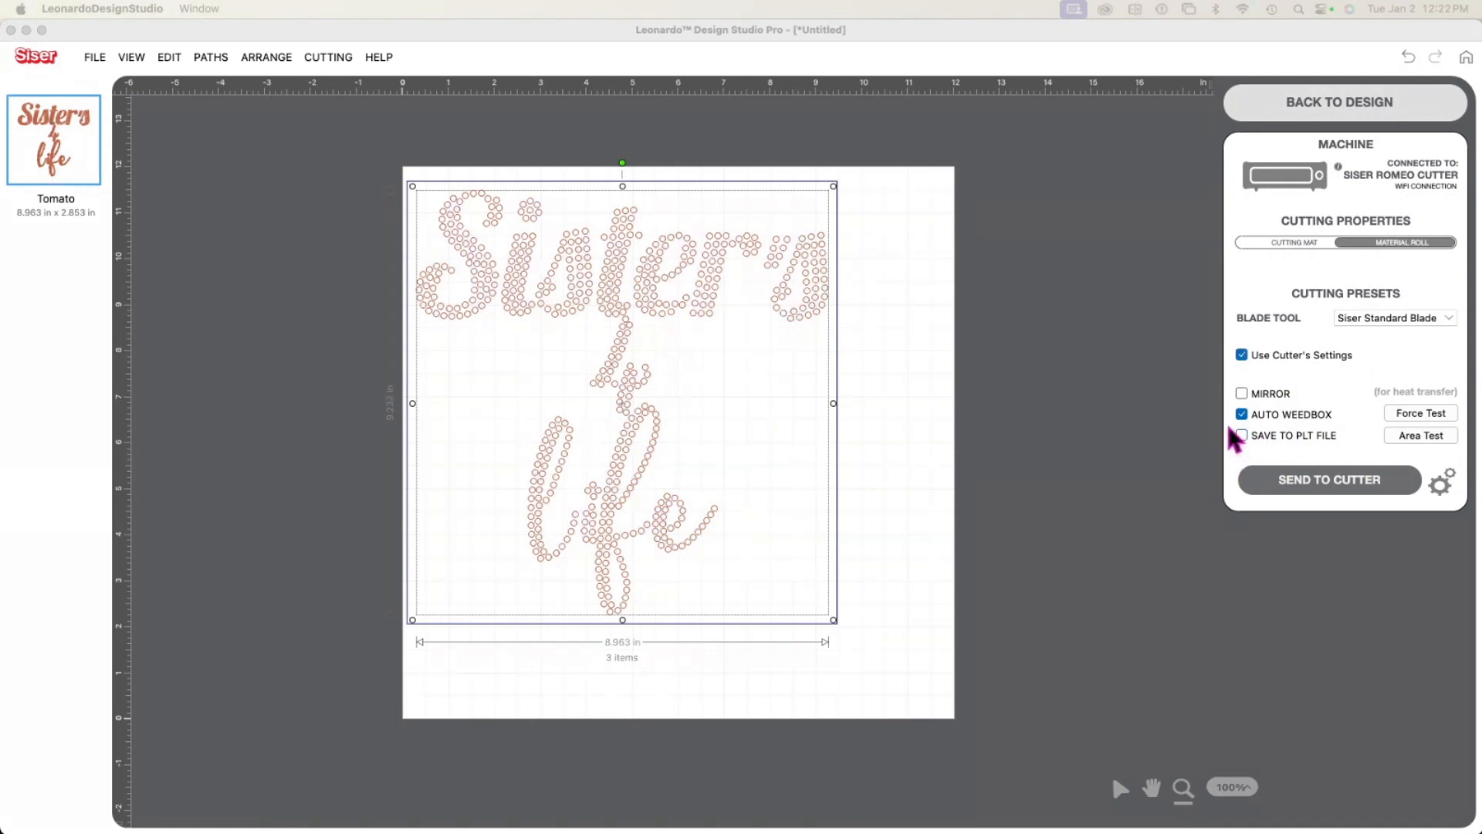
Send the artwork to the Siser Romeo cutter with the standard blade and confirm that the machine is ready.
left_click(1295, 482)
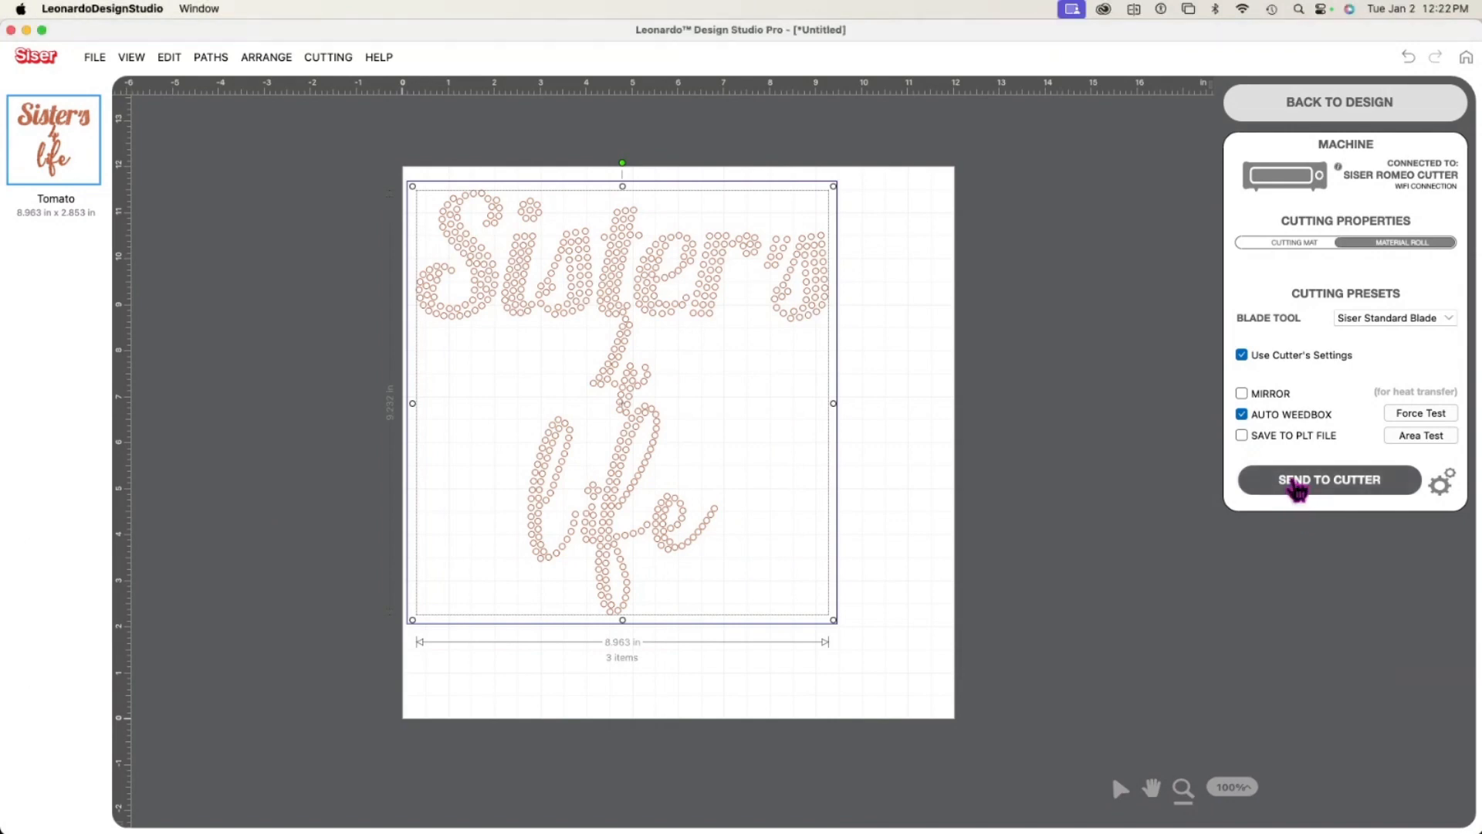
left_click(1289, 486)
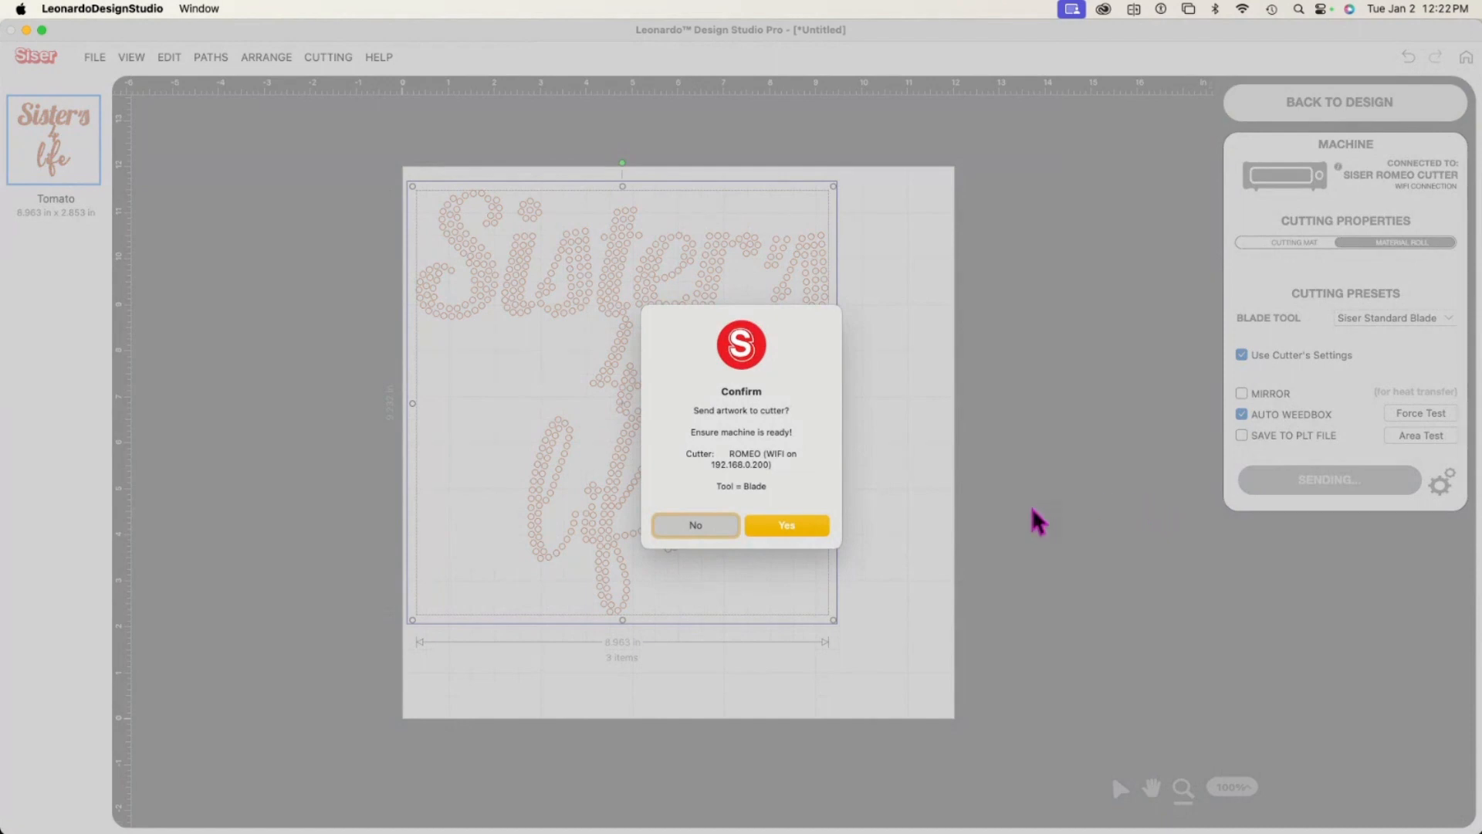
left_click(790, 523)
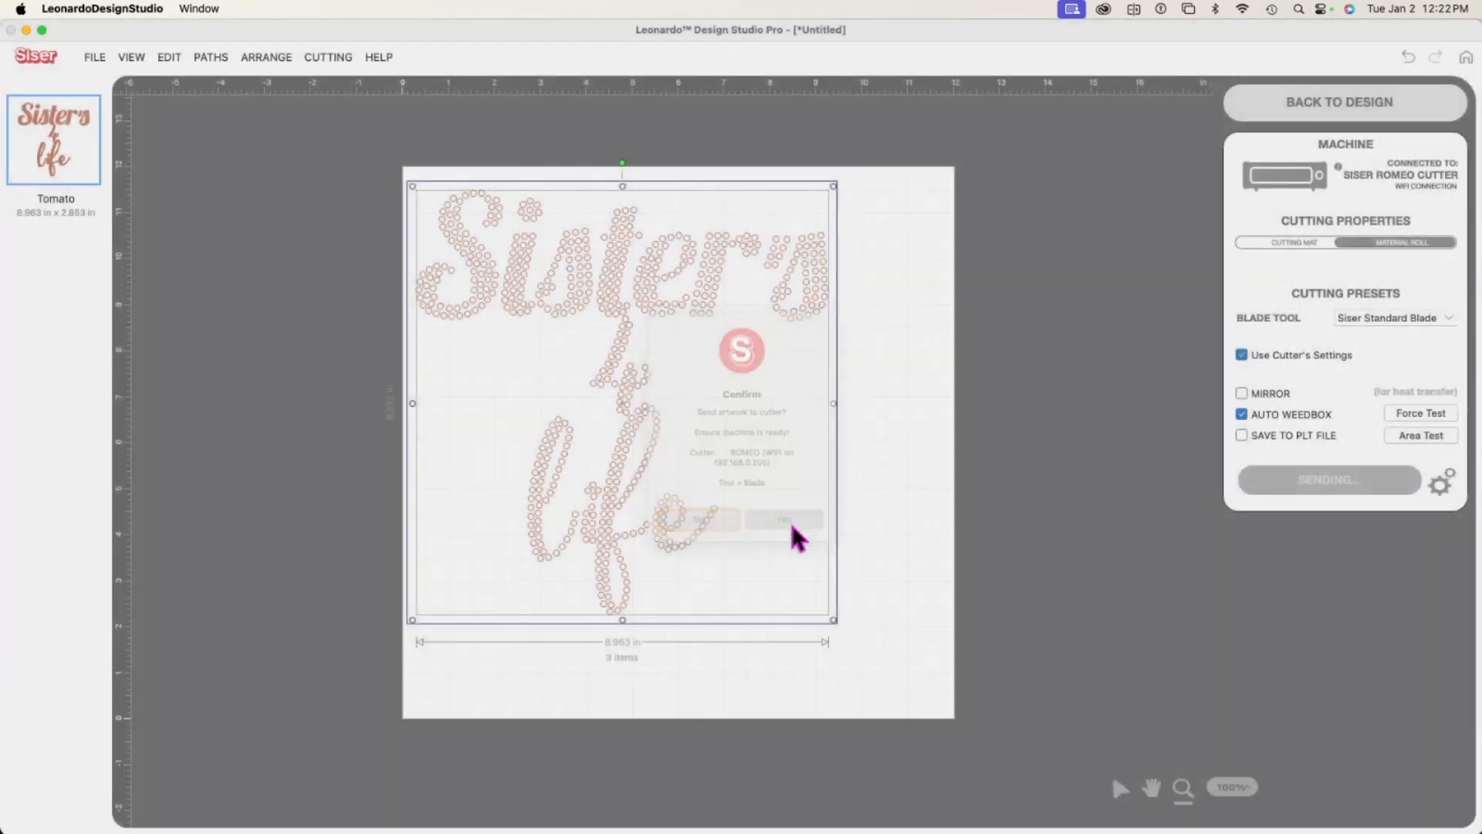